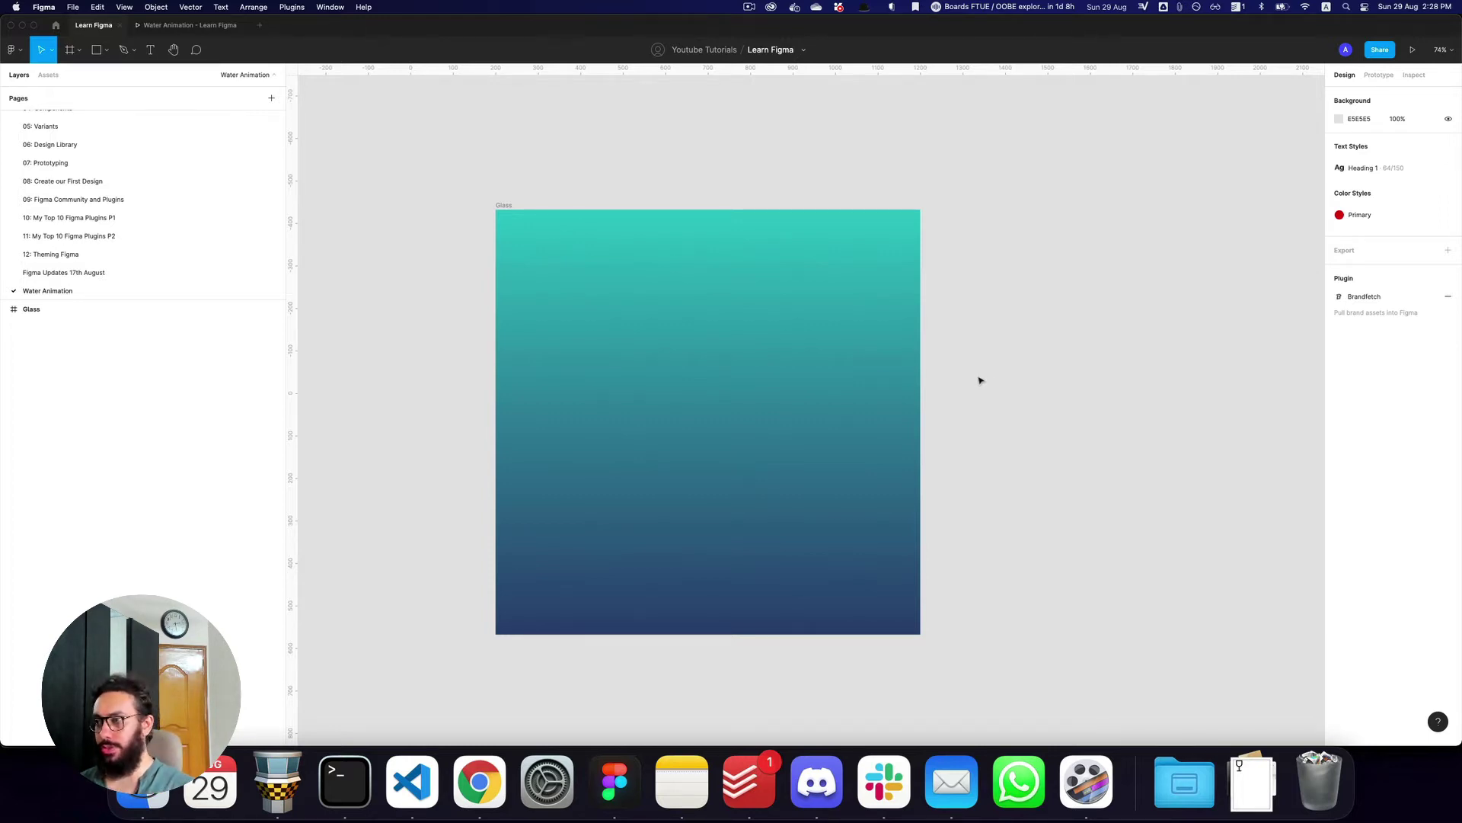
- Draw a straight horizontal line about 1159 px long above the Glass frame with the Pen tool
key("space")
left_click_drag(585, 112, 610, 297)
key("p")
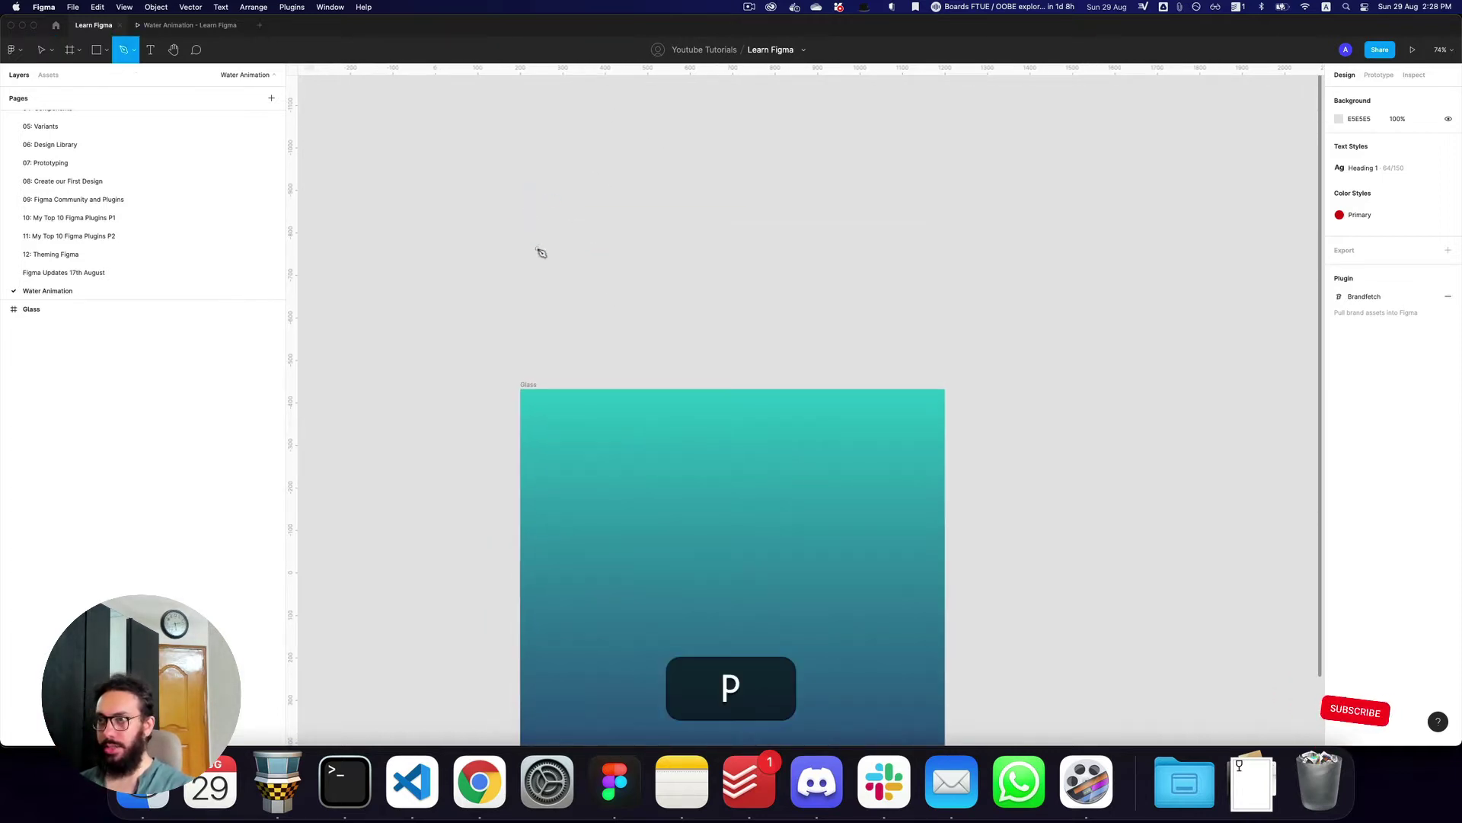
left_click(517, 230)
key("shift")
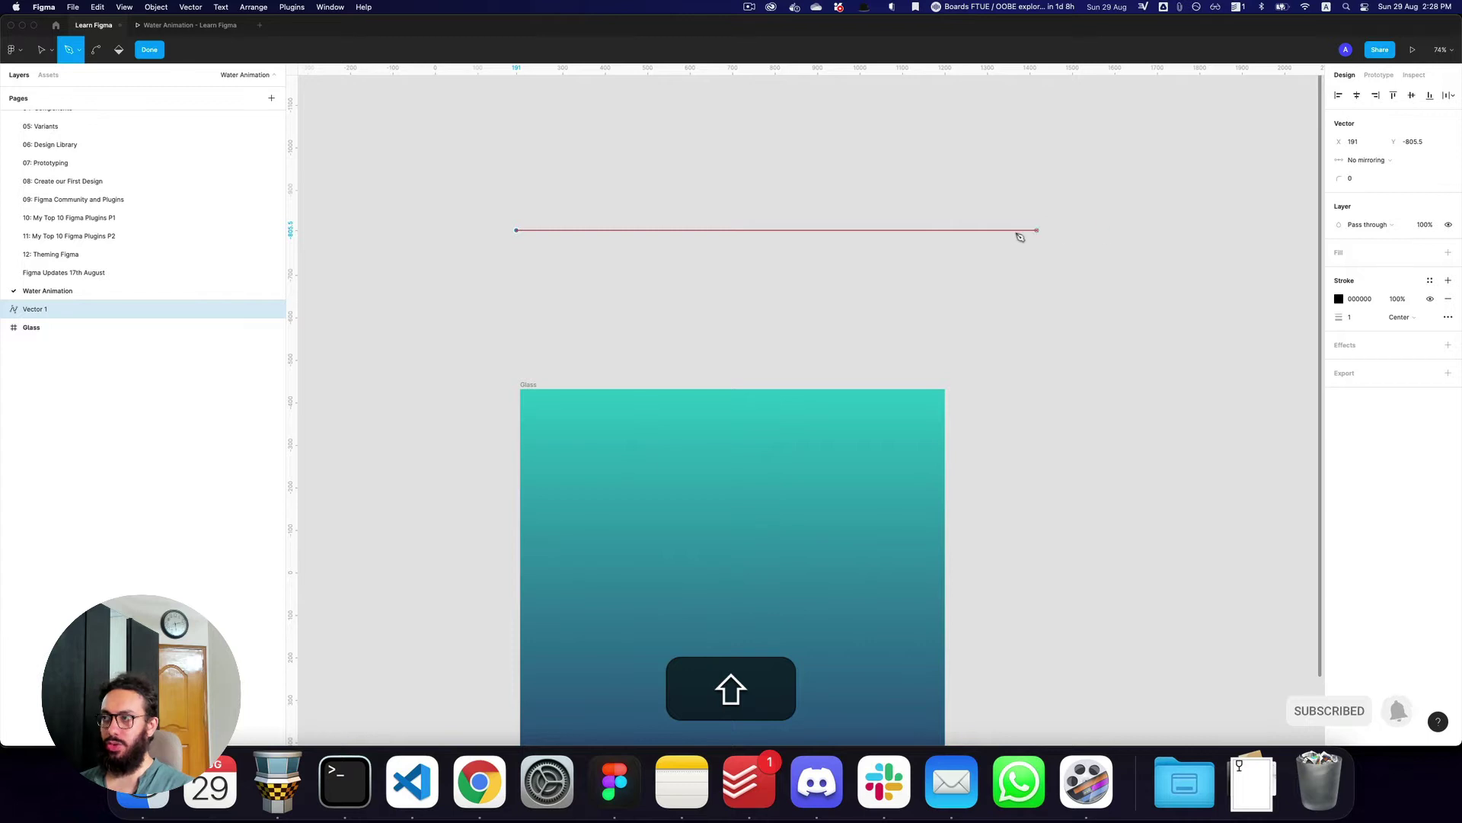
left_click(1010, 230)
key("shift+v")
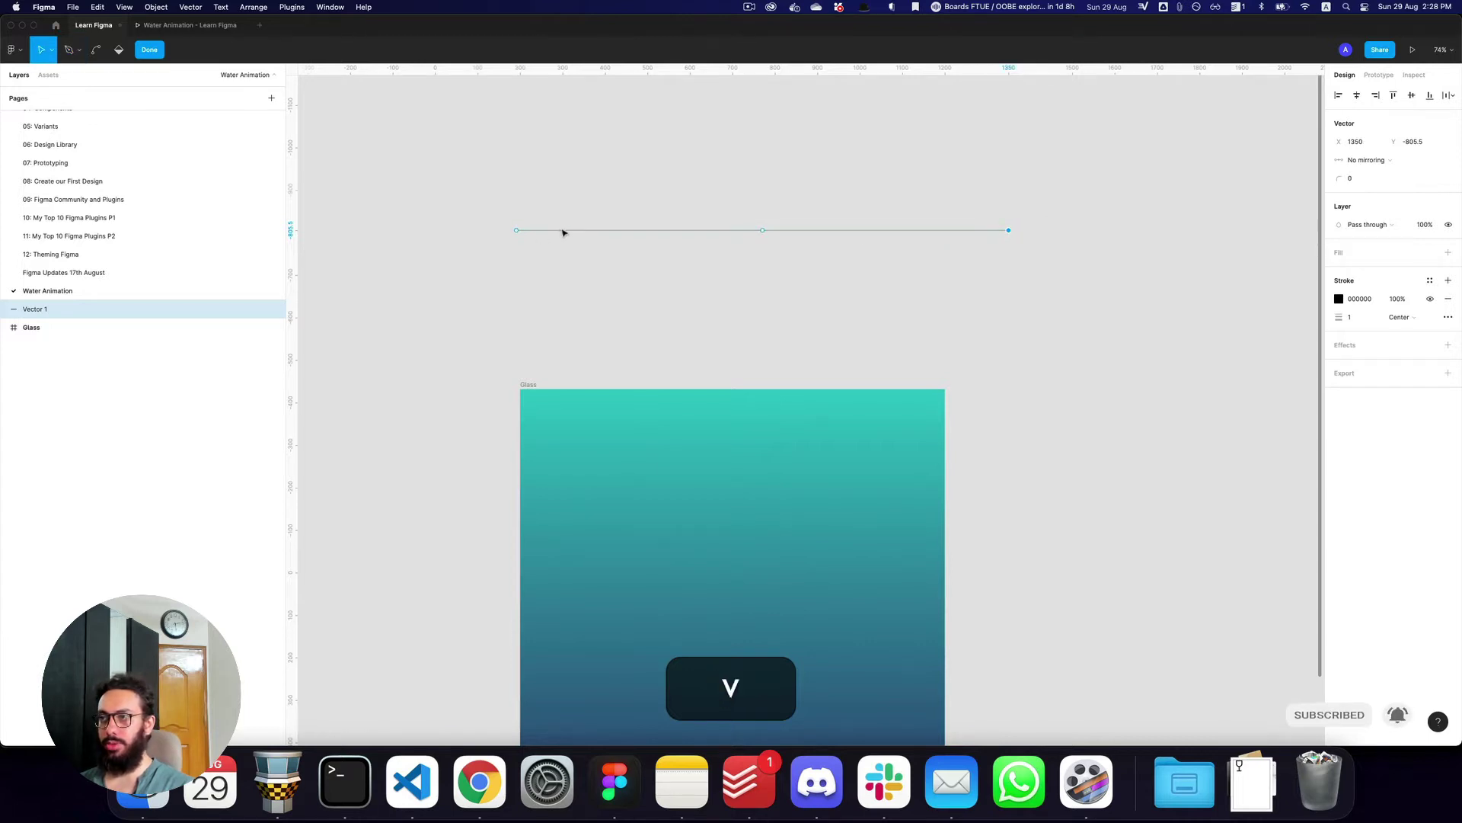
- Add anchor points at the line's two quarter positions, using a temporary midpoint that is removed again
key("p")
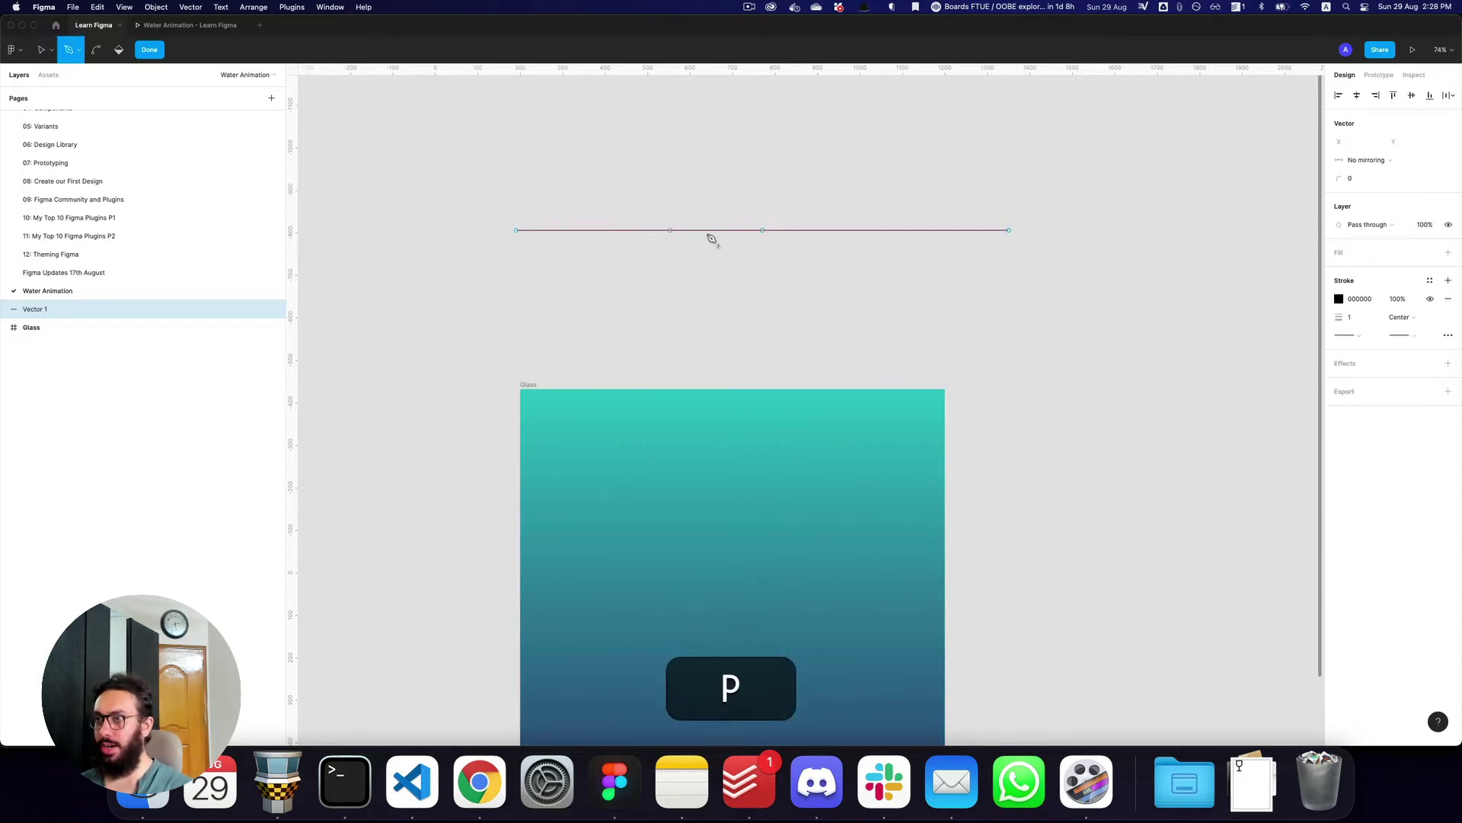
left_click(762, 230)
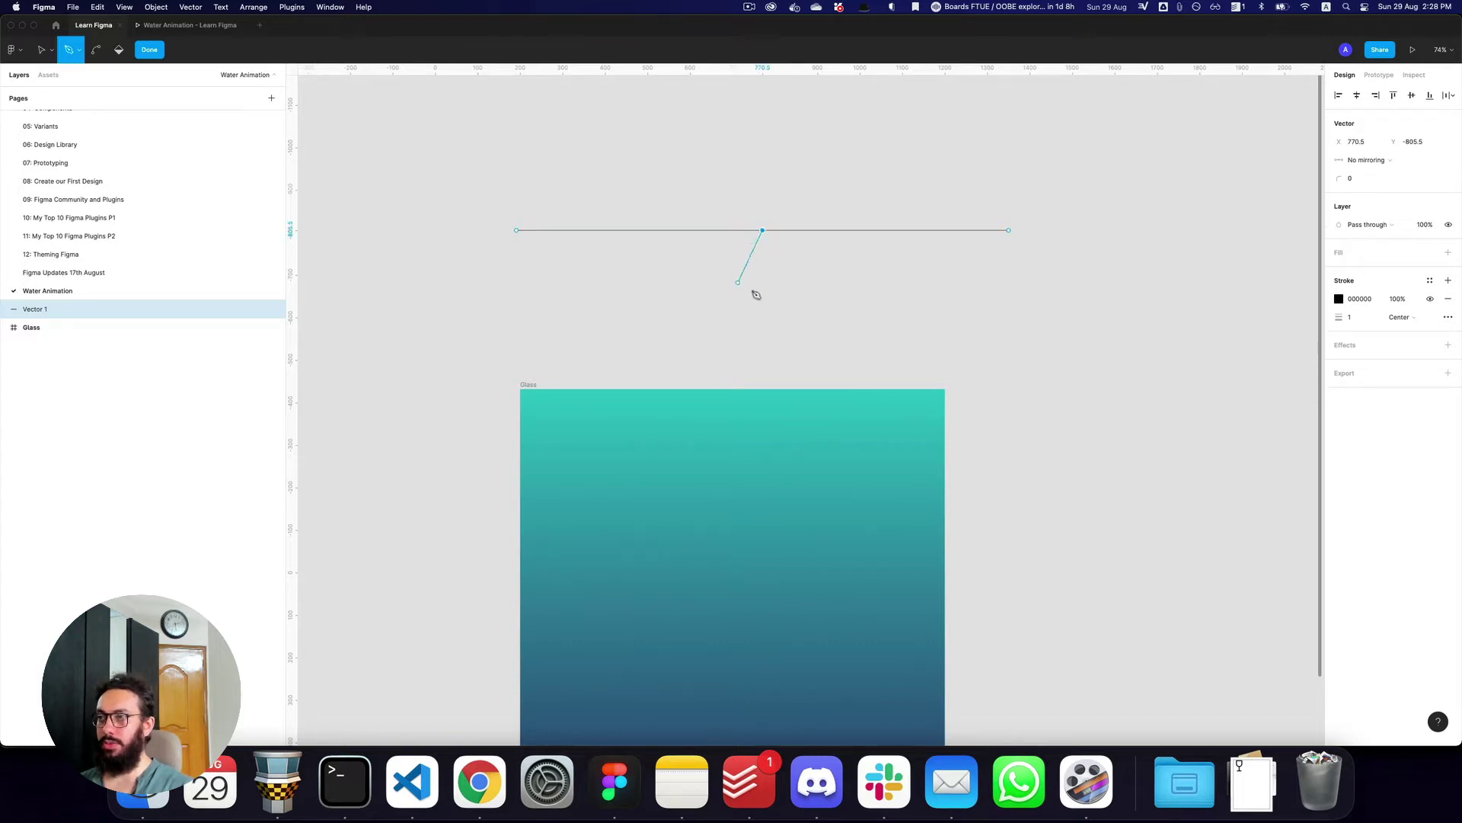
key("super+z")
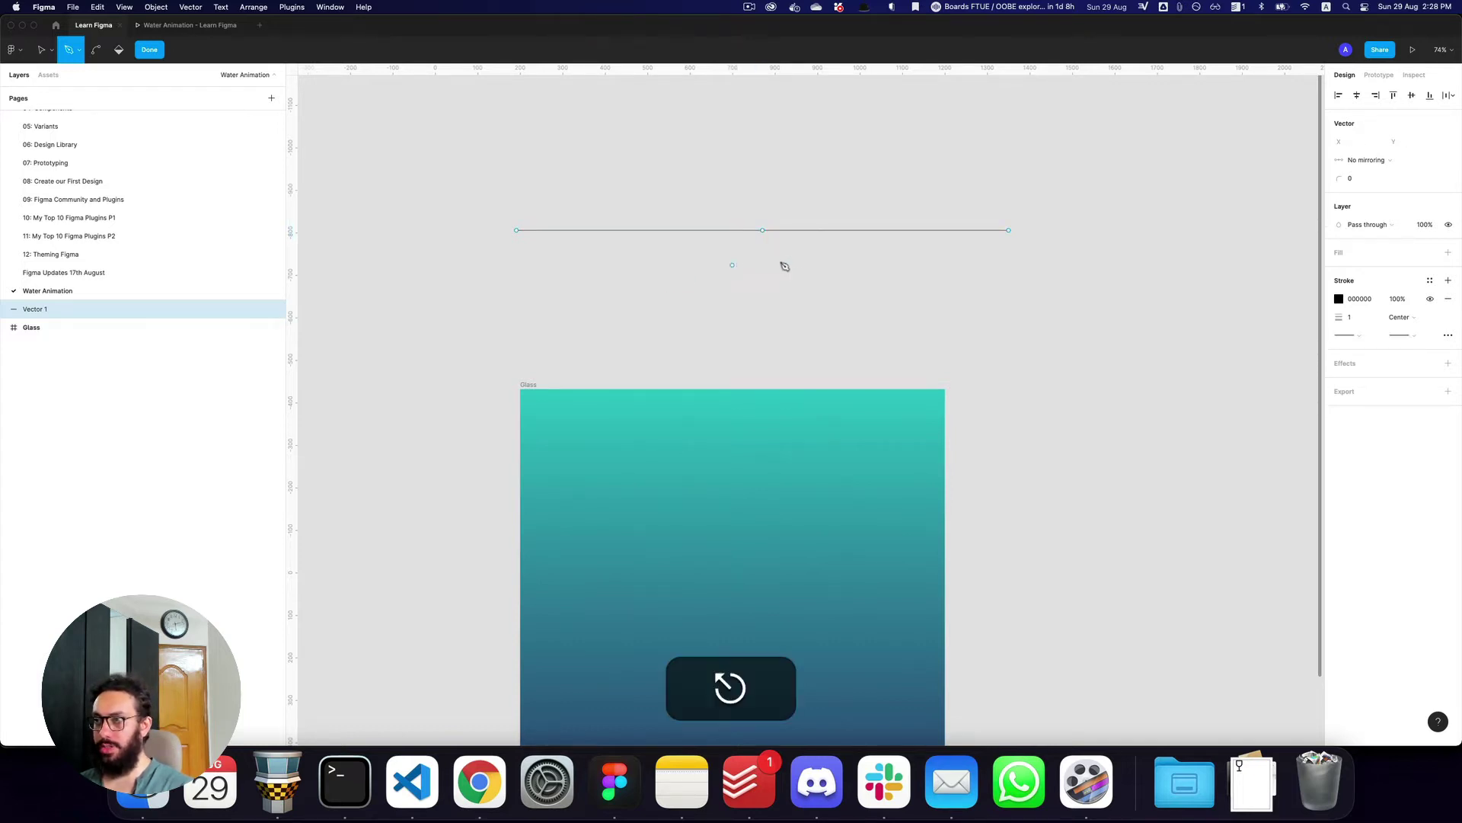
left_click(640, 230)
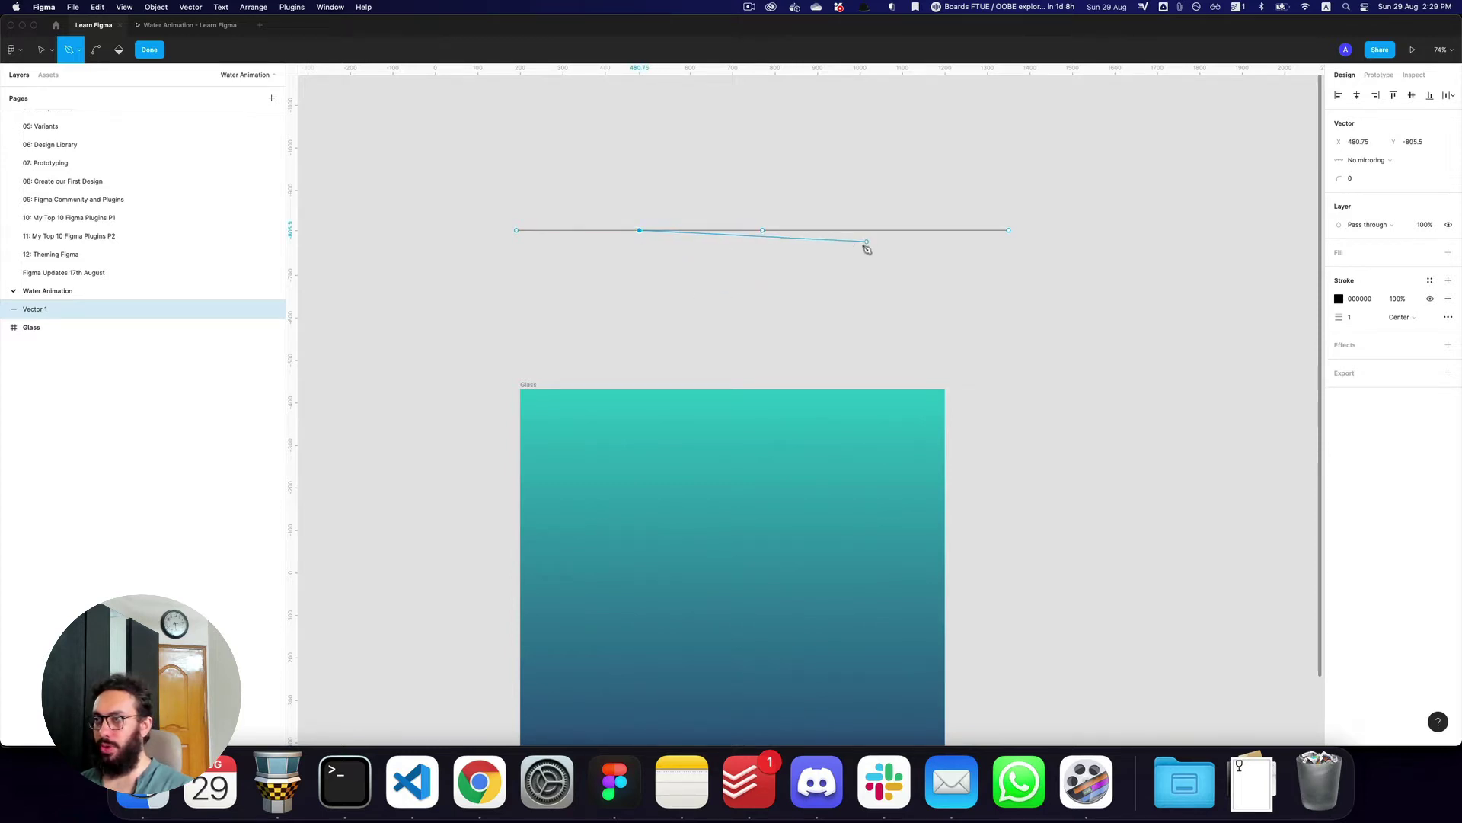
key("super+z")
left_click(885, 230)
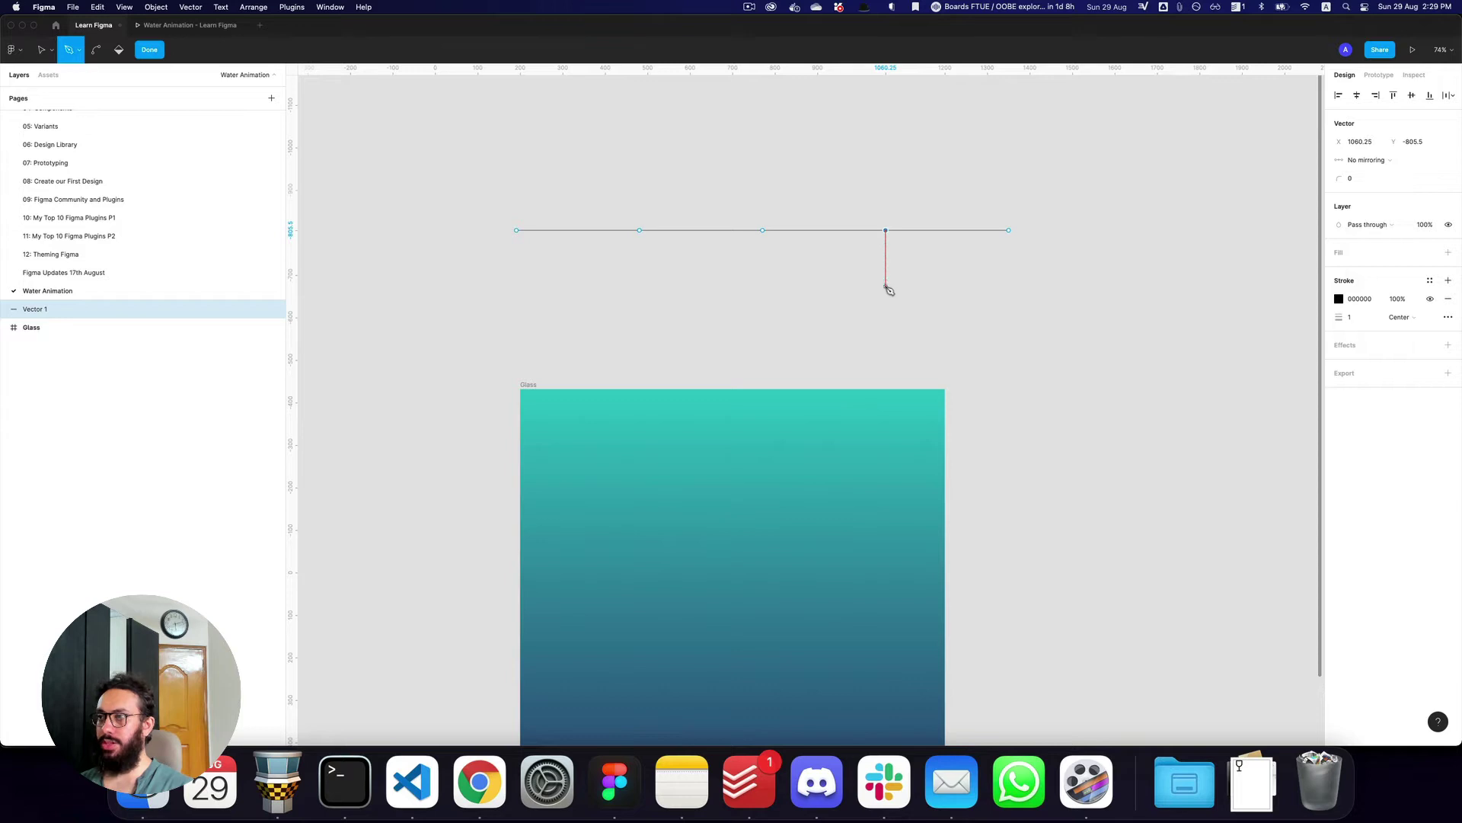
key("super+z")
key("alt")
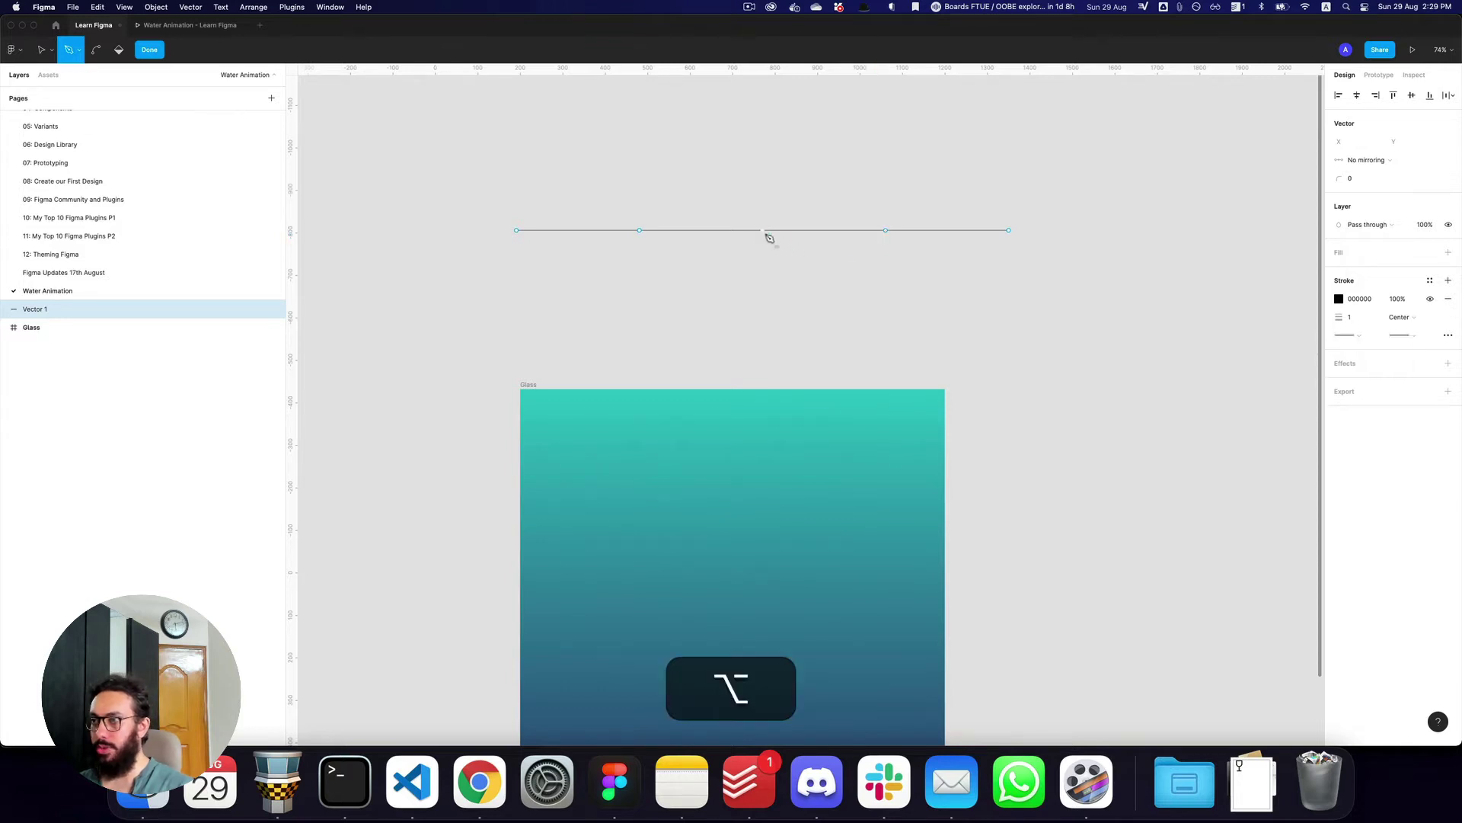
key("v")
left_click(639, 230)
key("shift")
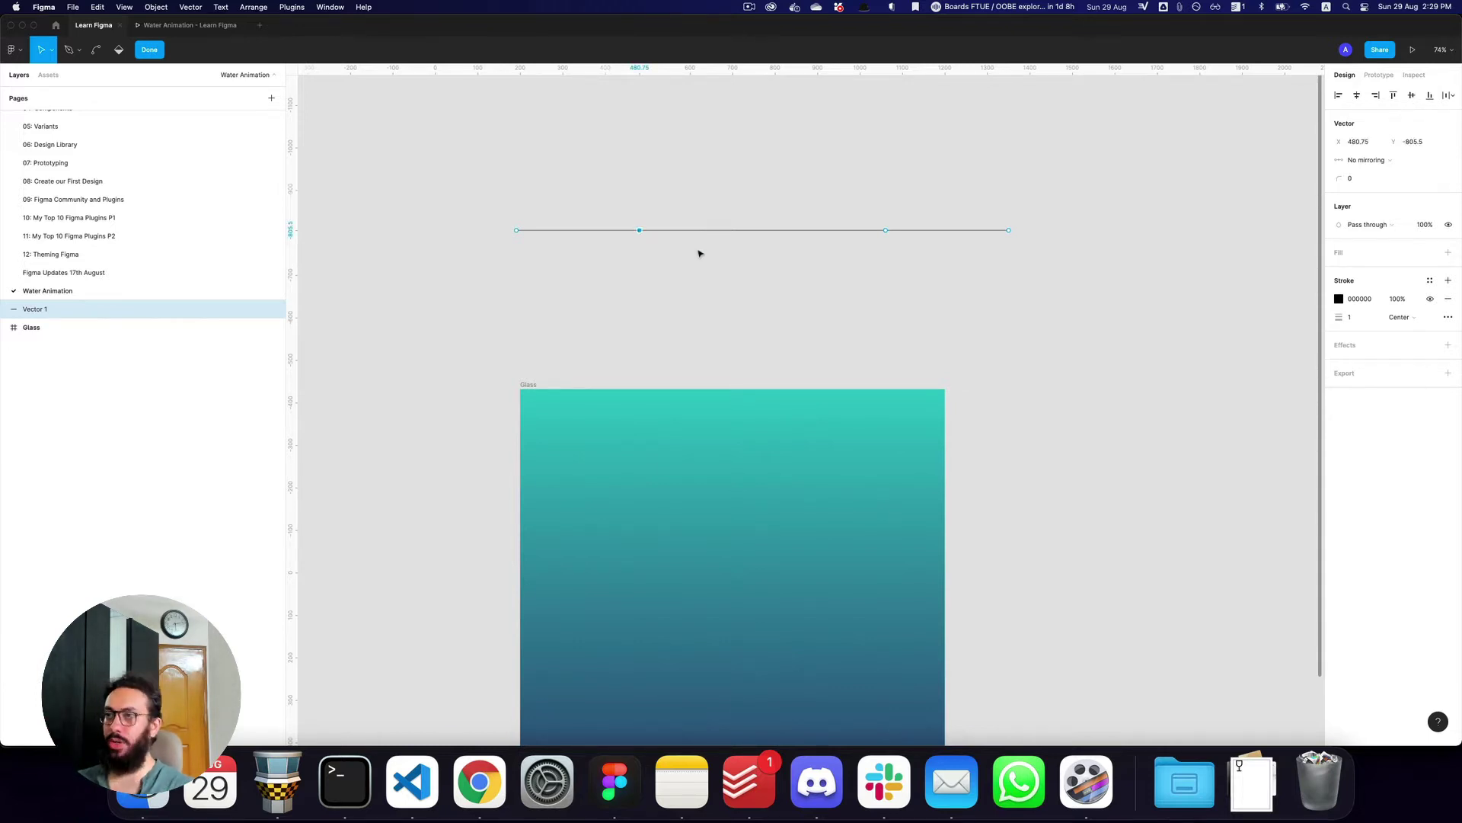
key("shift")
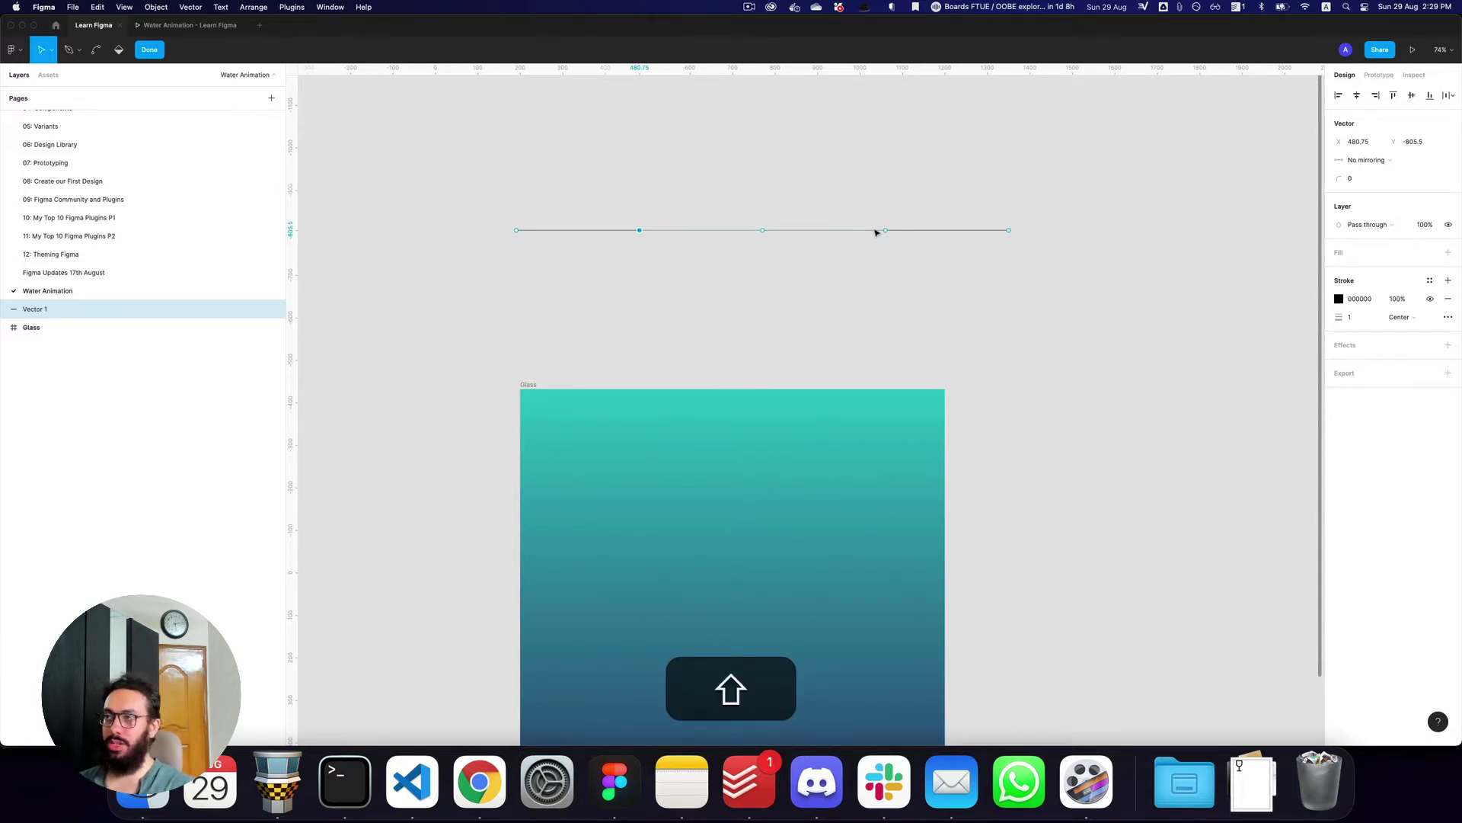
key("shift+Down")
key("shift+Down")
key("shift+Down")
key("shift+Down")
key("shift+Down")
key("shift+Down")
key("shift+Down")
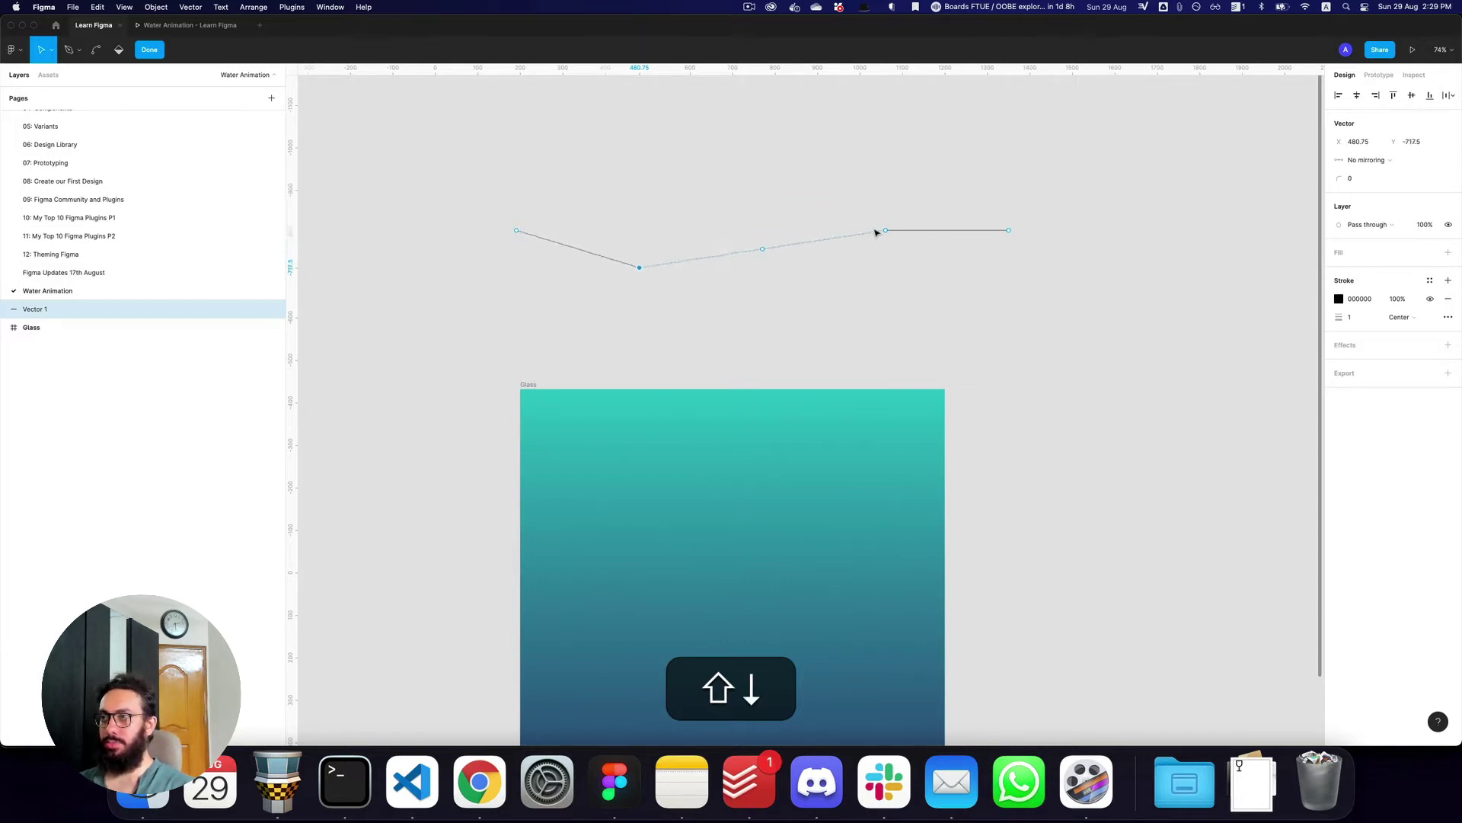
key("super+z")
key("v")
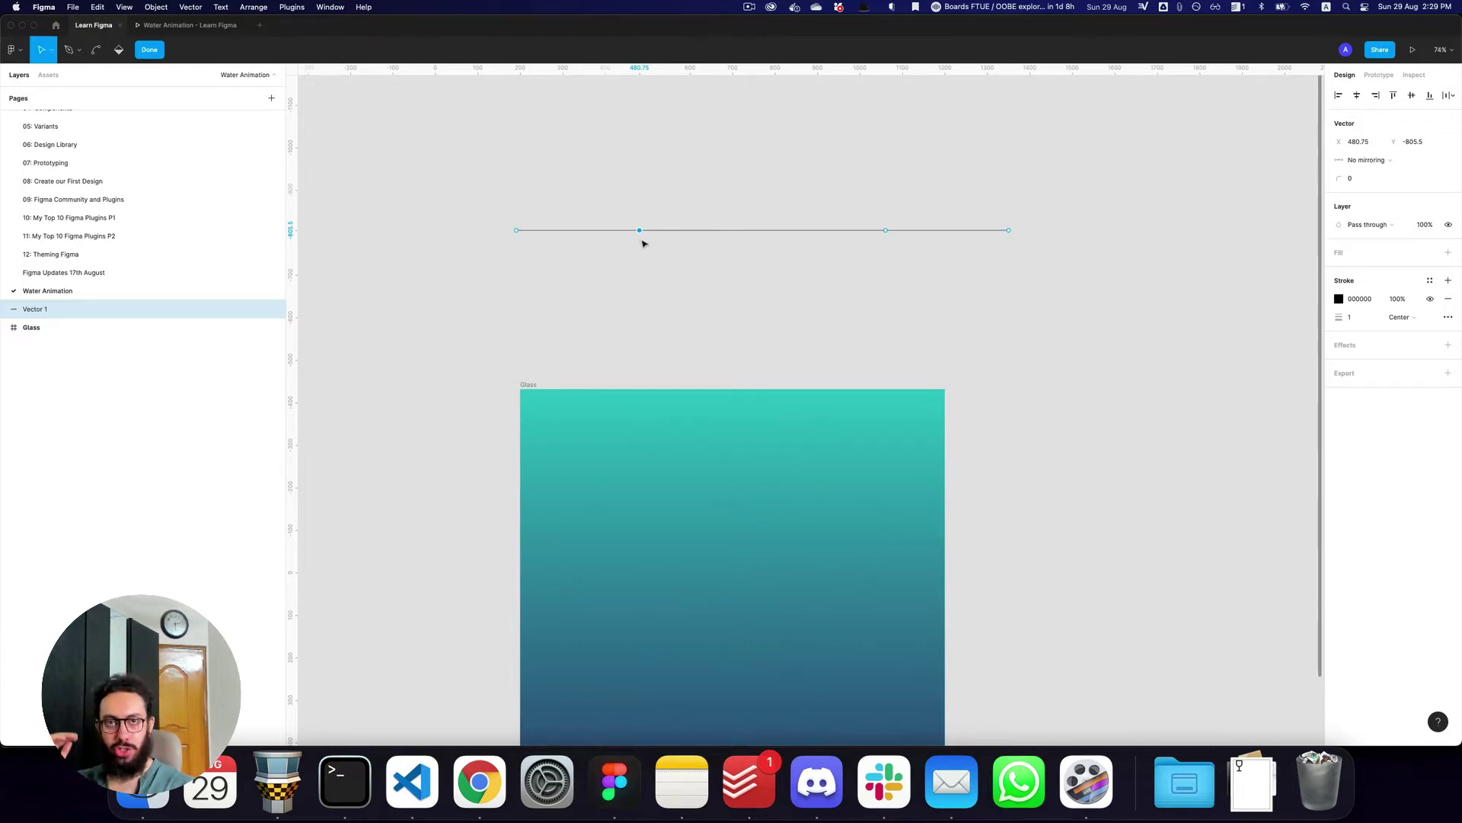
- Lower the line's left quarter point by about 80 px
key("shift")
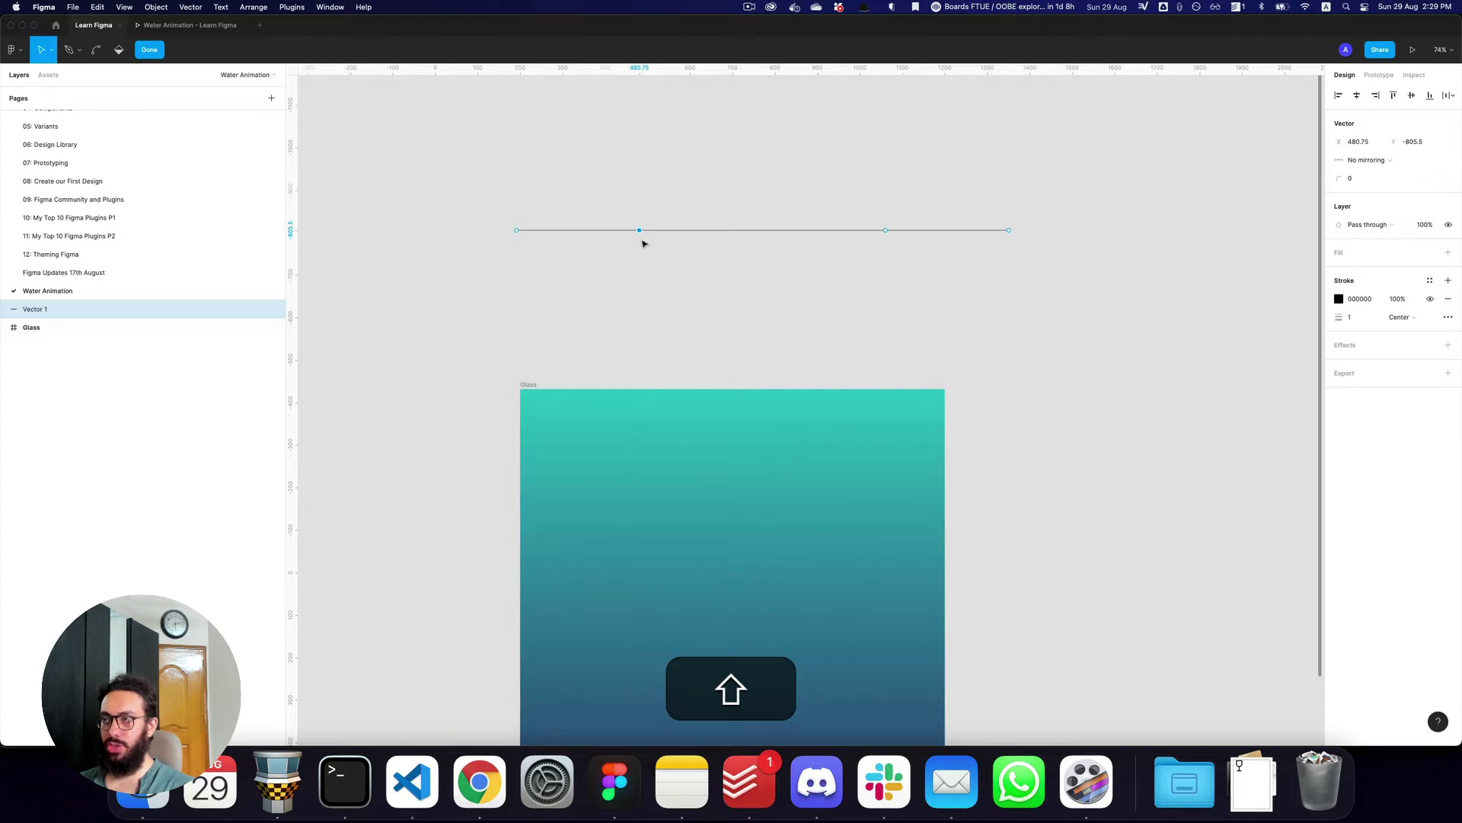
key("shift+Down")
key("shift+Down")
key("shift+Down")
key("shift+Down")
key("shift+Down")
key("shift+Down")
key("shift+Down")
key("shift+Down")
- Raise the line's right quarter point by about 112 px
left_click_drag(910, 274, 865, 207)
key("shift+Up")
key("shift+Up")
key("shift+Up")
key("shift+Up")
key("shift+Up")
key("shift+Up")
key("shift+Up")
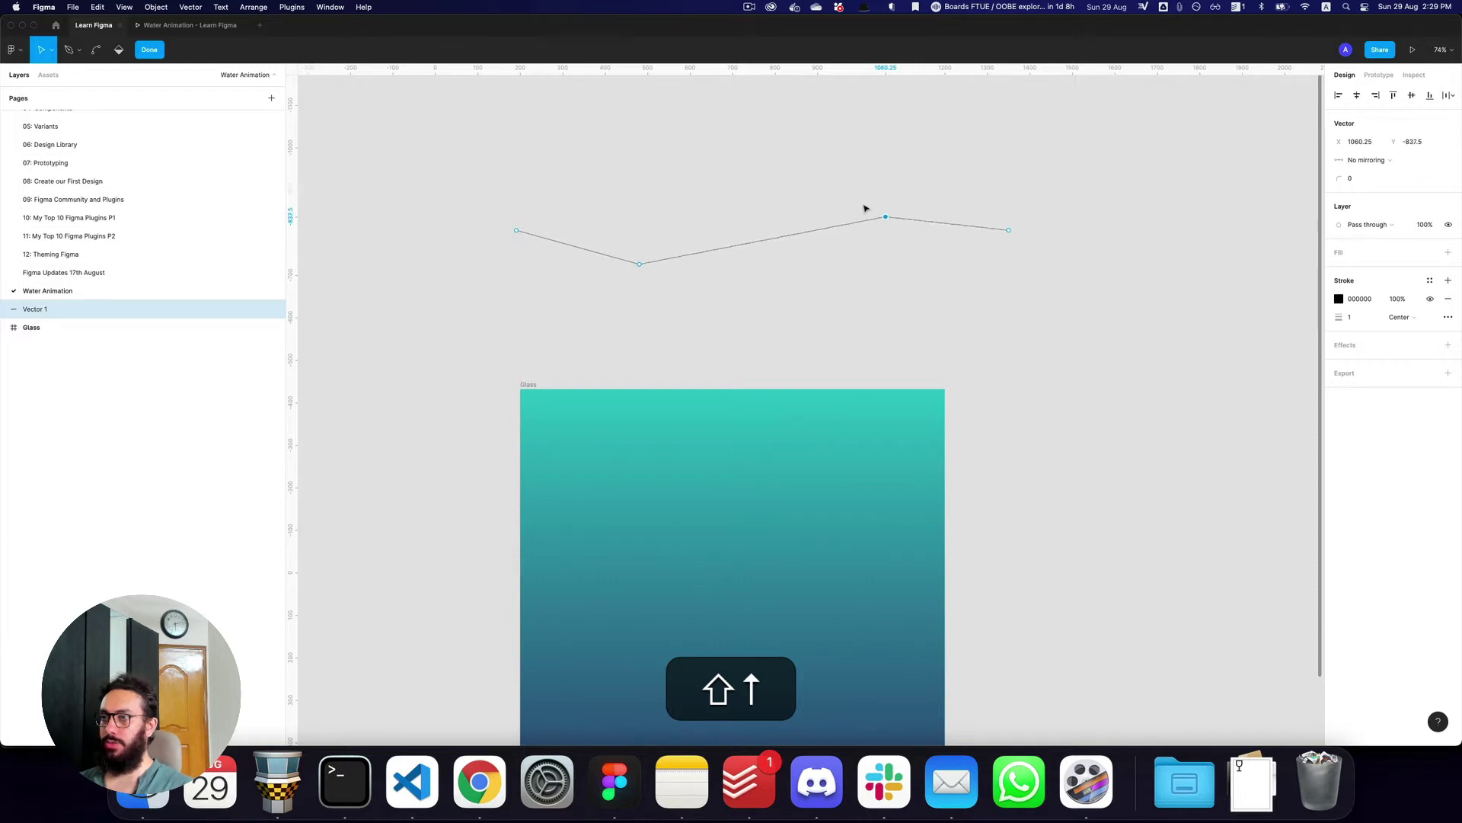
key("shift+Up")
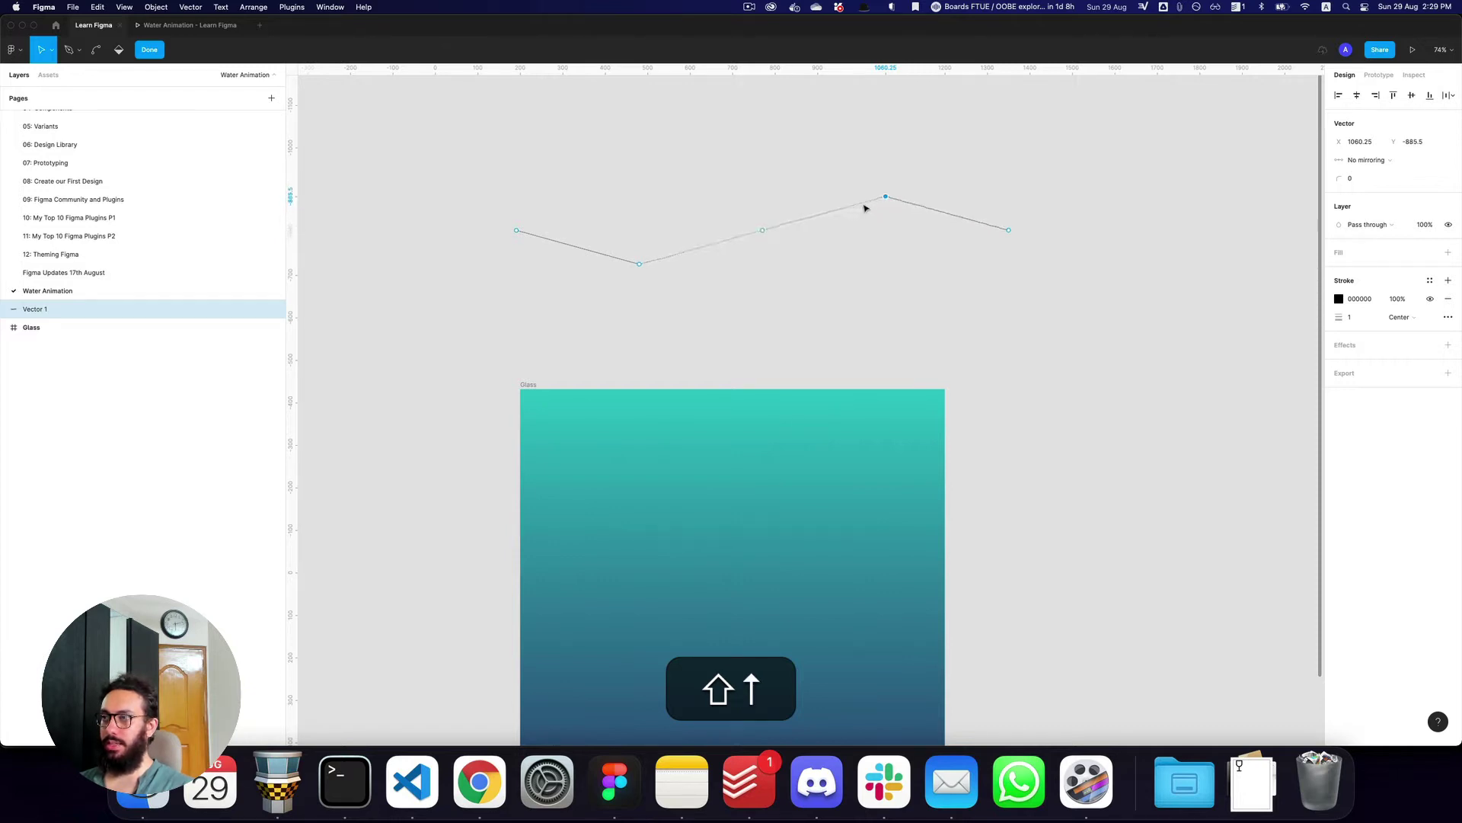
key("shift+Up")
key("shift+Up")
key("shift+Up")
key("shift+Up")
- Lower the left quarter point further so the trough's depth matches the peak's height
left_click(703, 297)
left_click_drag(704, 297, 619, 254)
key("shift+Down")
key("shift+Down")
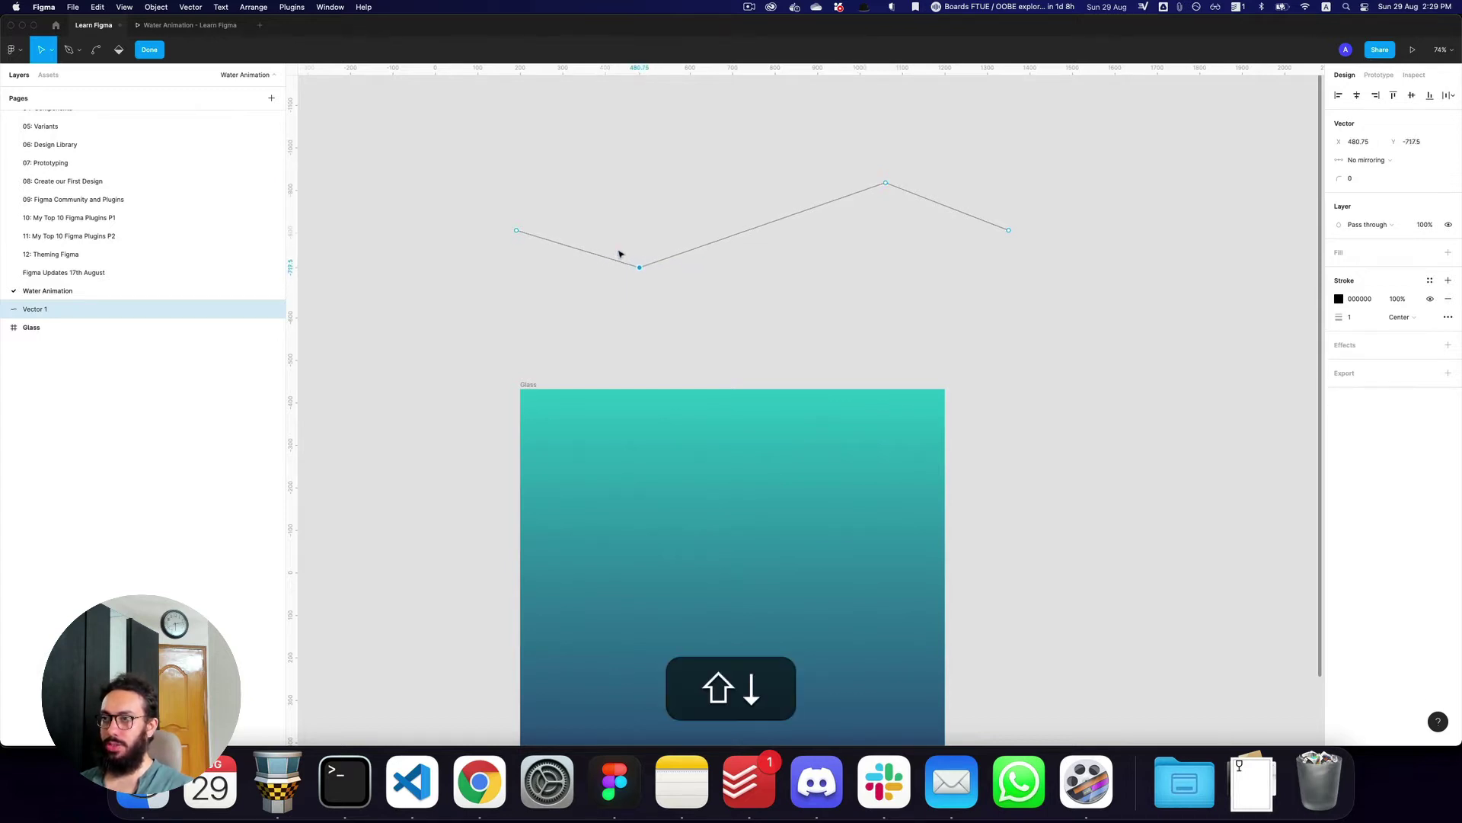
key("shift+Down")
- Bend the peak and trough points into smooth curves to form a wave, and finish editing the vector
key("p")
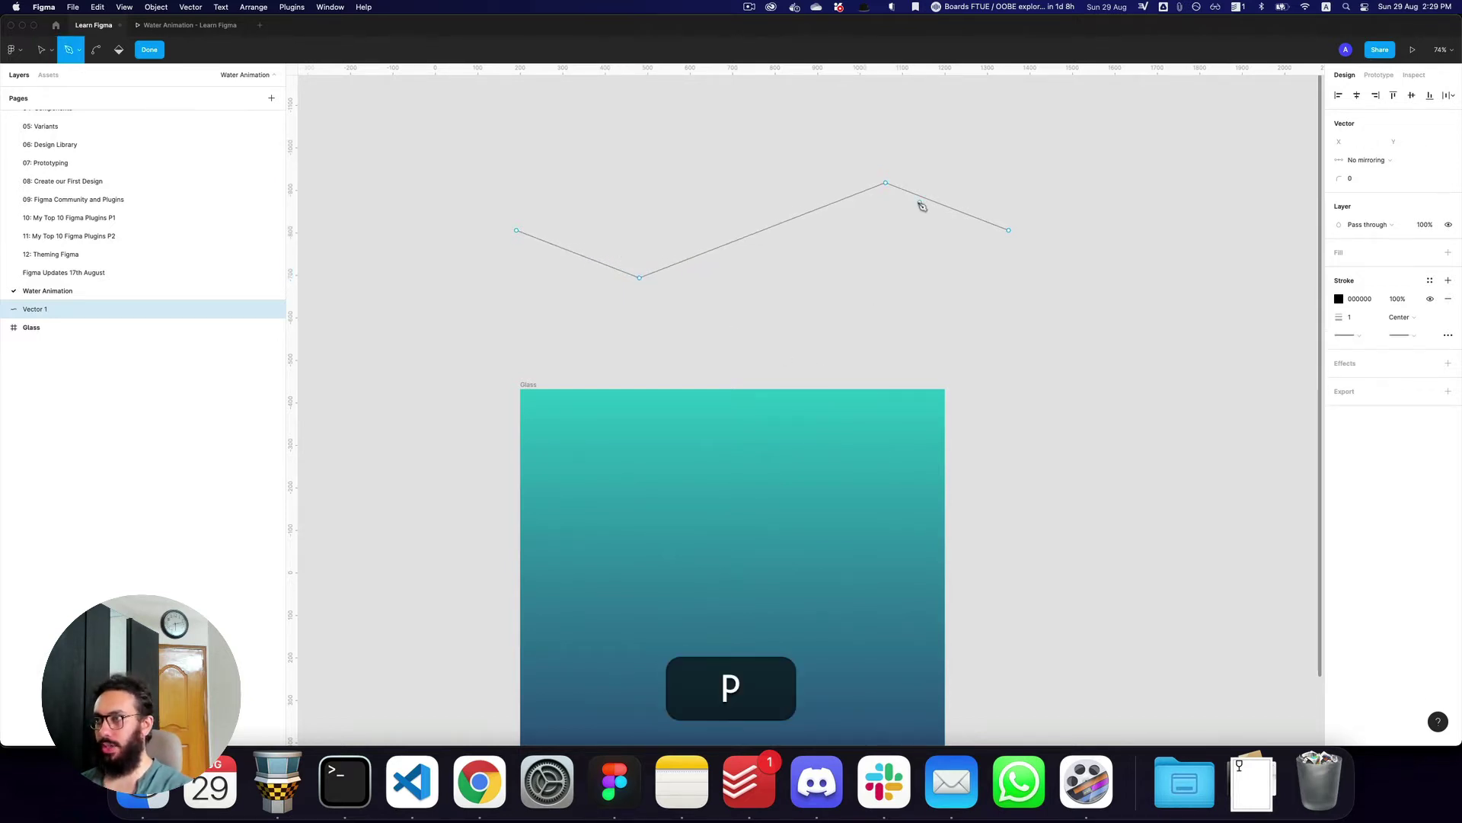
key("alt+super")
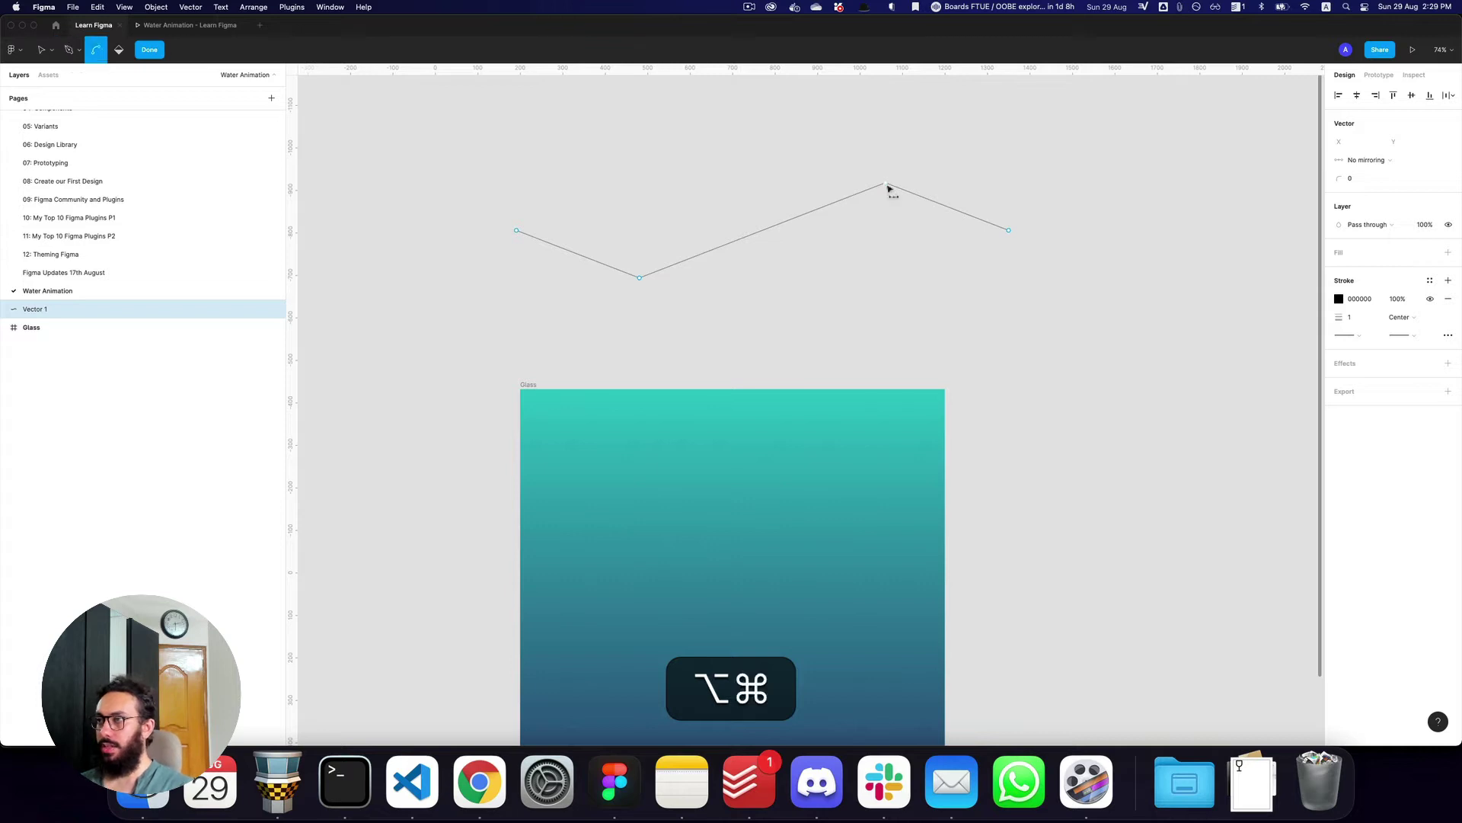
left_click_drag(888, 188, 783, 169)
left_click_drag(642, 285, 682, 284)
key("Escape")
key("Escape")
- Duplicate the wave curve twice and join the copies end to end to make three consecutive waves
left_click_drag(1058, 330, 480, 153)
key("shift+2")
key("alt+z")
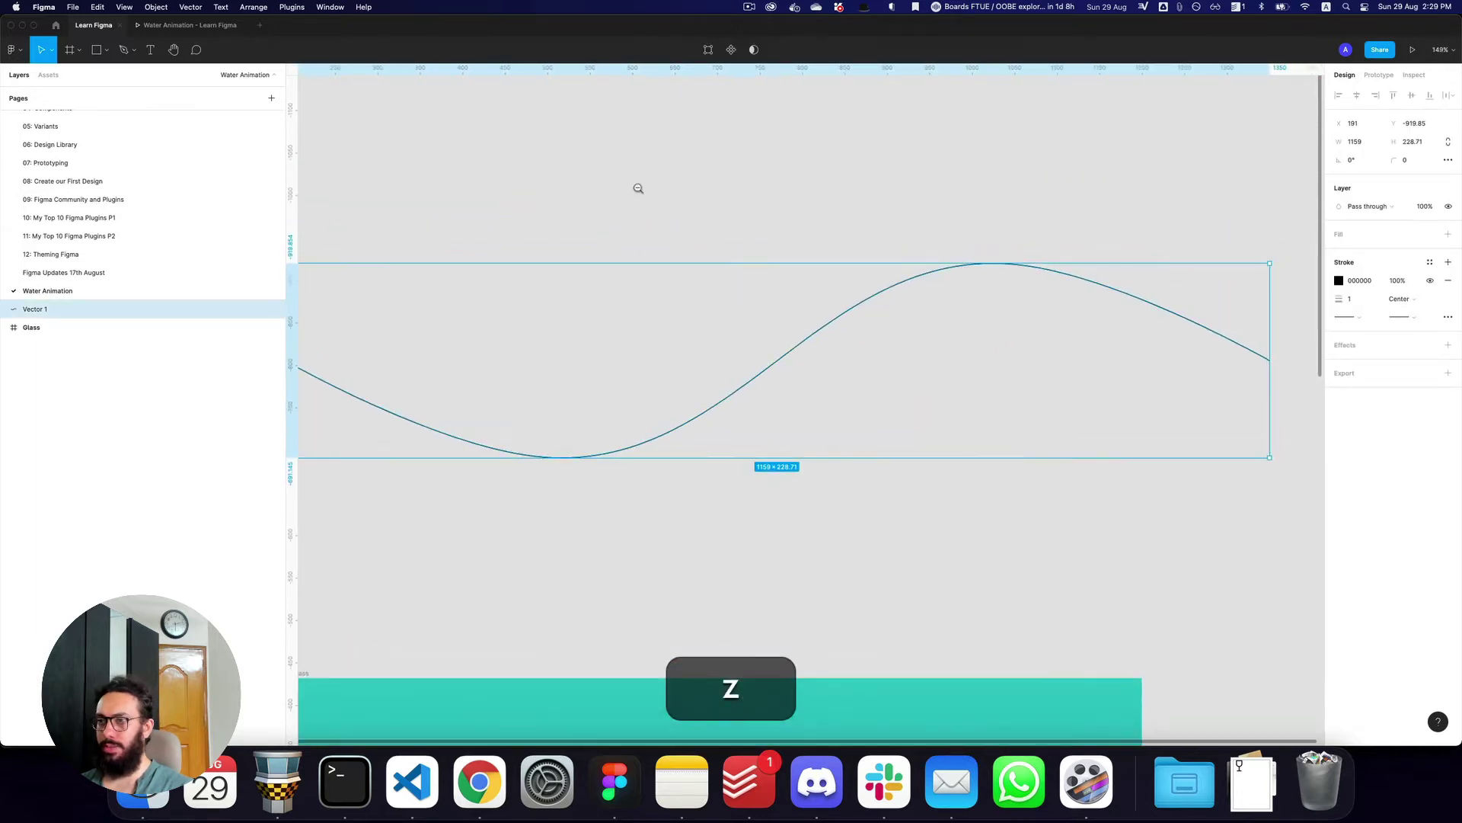
left_click(638, 188, "alt")
scroll(711, 258, "right", 2)
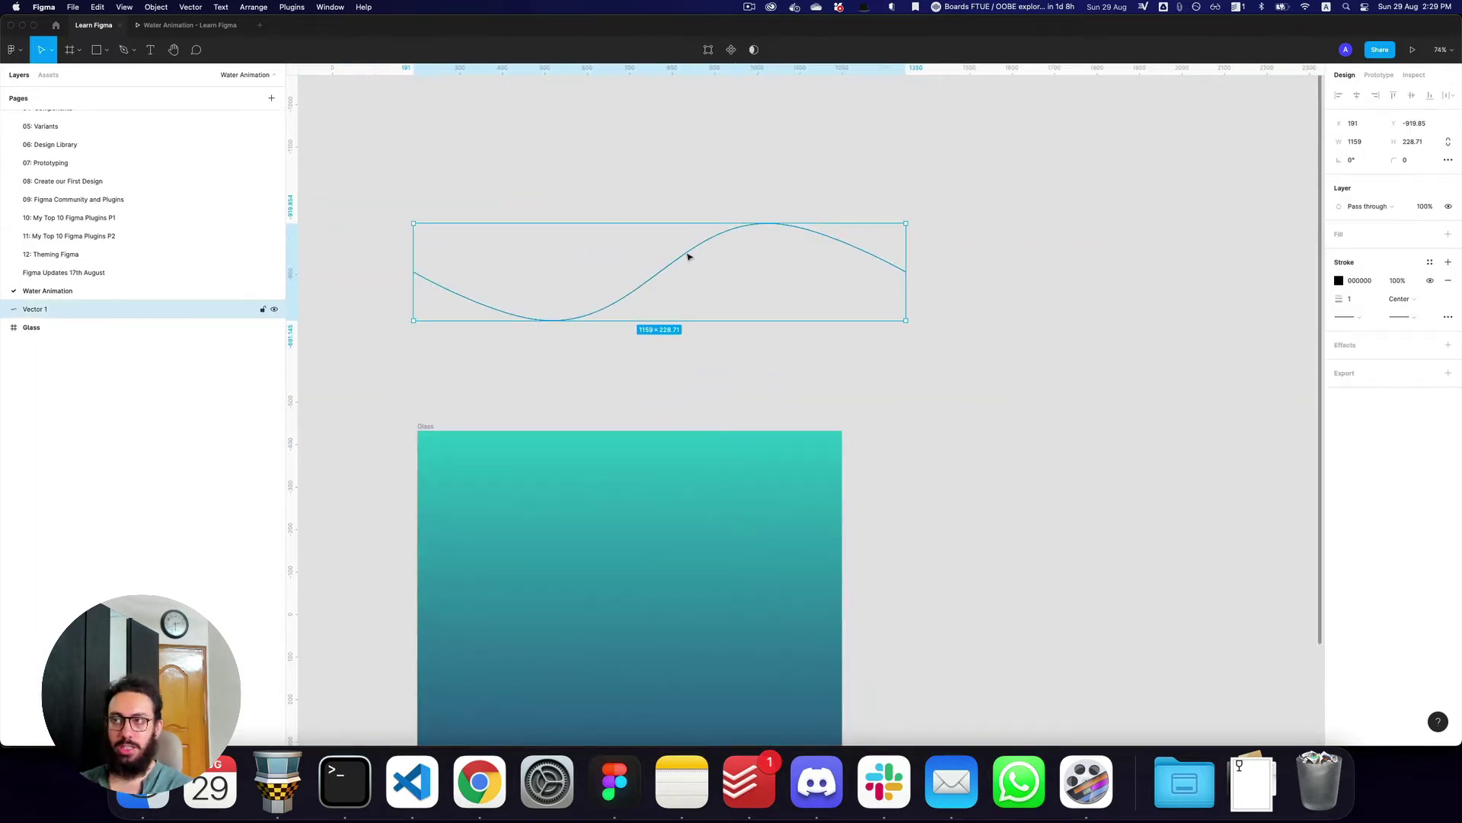
left_click_drag(688, 257, 1180, 262)
key("alt+z")
left_click(1047, 252, "alt")
scroll(934, 271, "right", 2)
left_click_drag(914, 265, 1129, 258)
- Flatten the three wave curves into a single vector
left_click(520, 213)
left_click_drag(507, 203, 1301, 321)
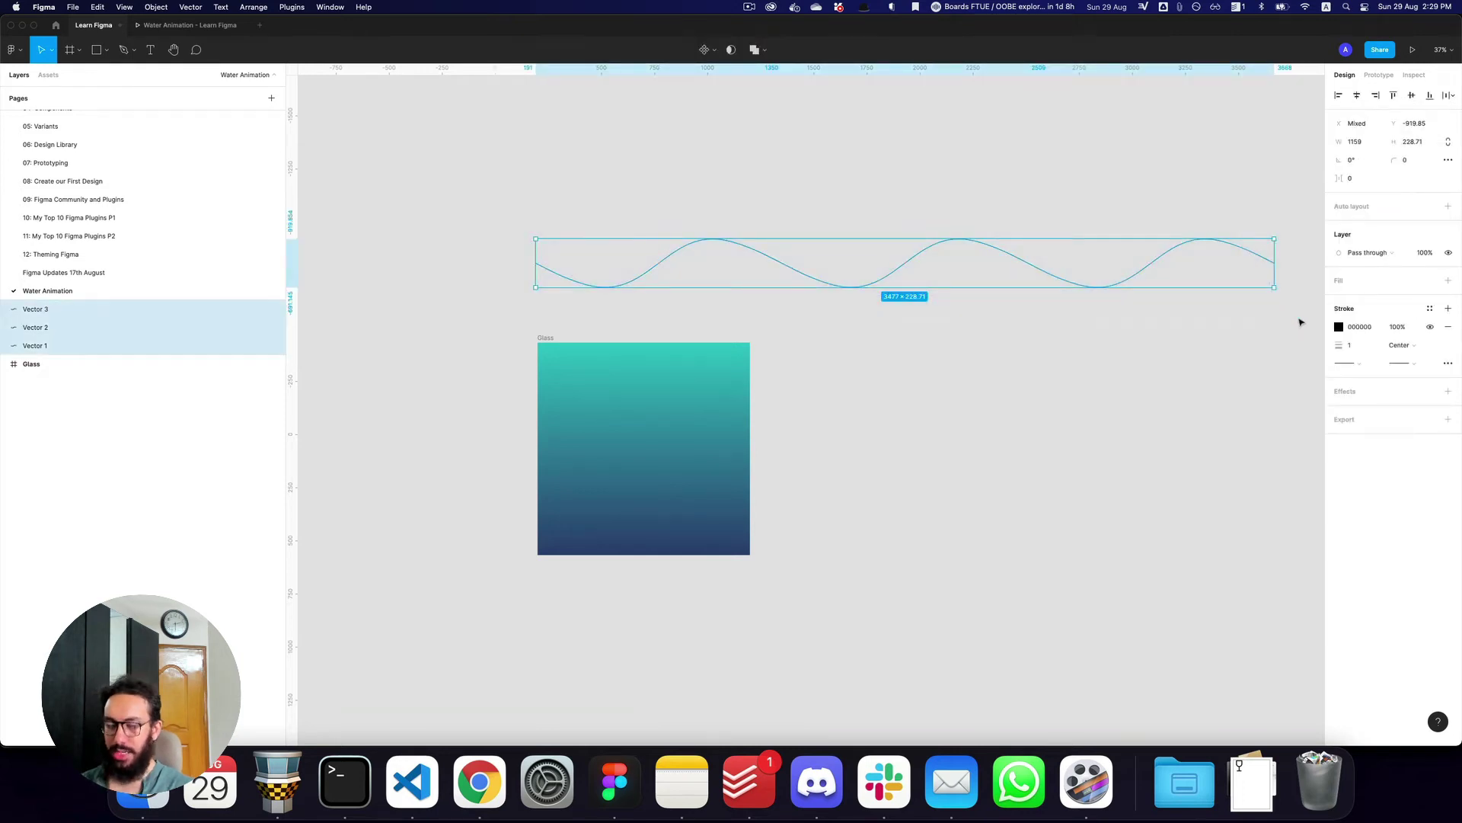
key("super+e")
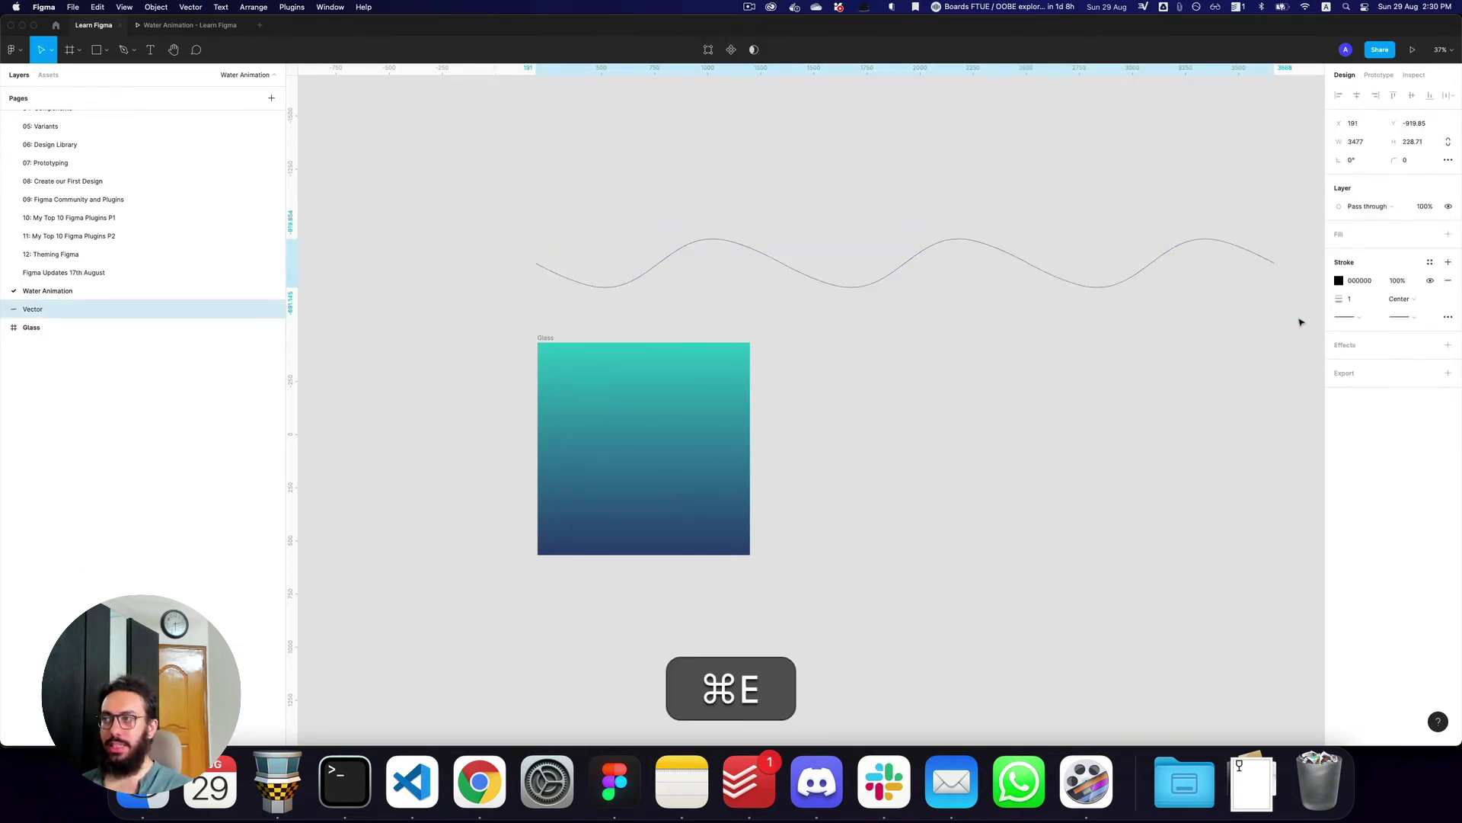
double_click(1032, 265)
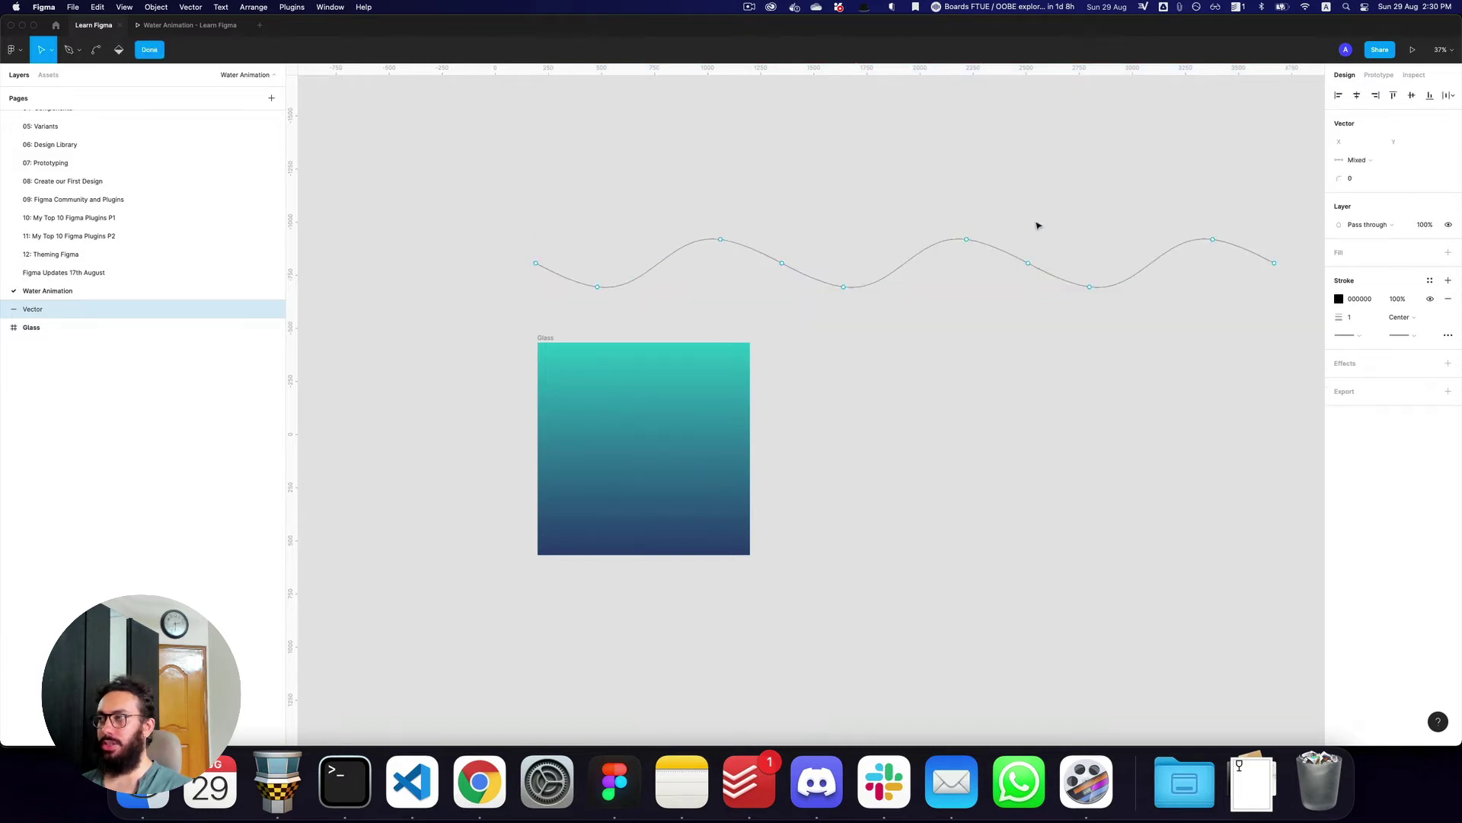
key("super+z")
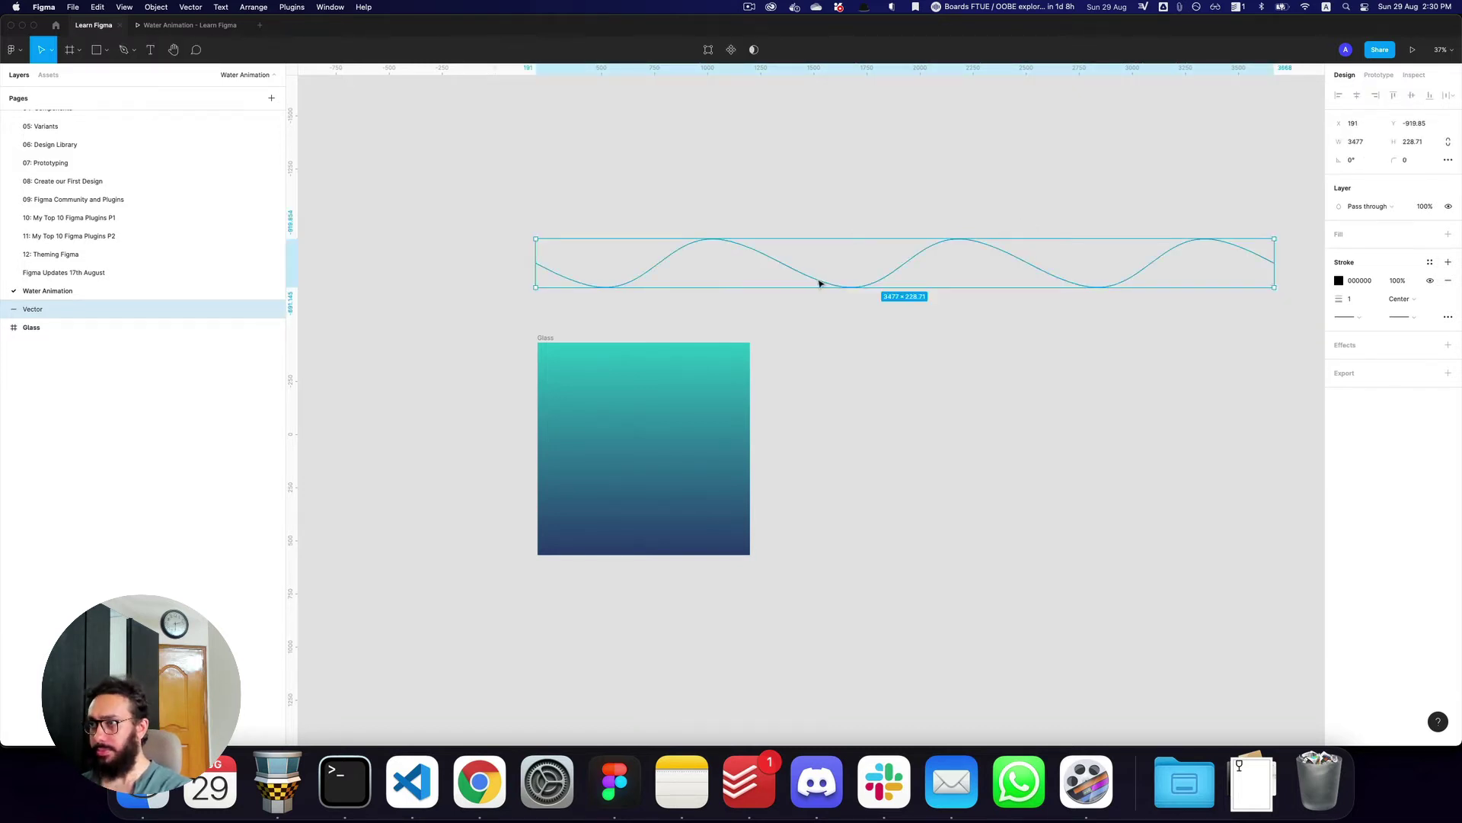
- Close the wave path with straight sides and a flat base just below the Glass frame, about 1611 px high overall
key("Return")
key("p")
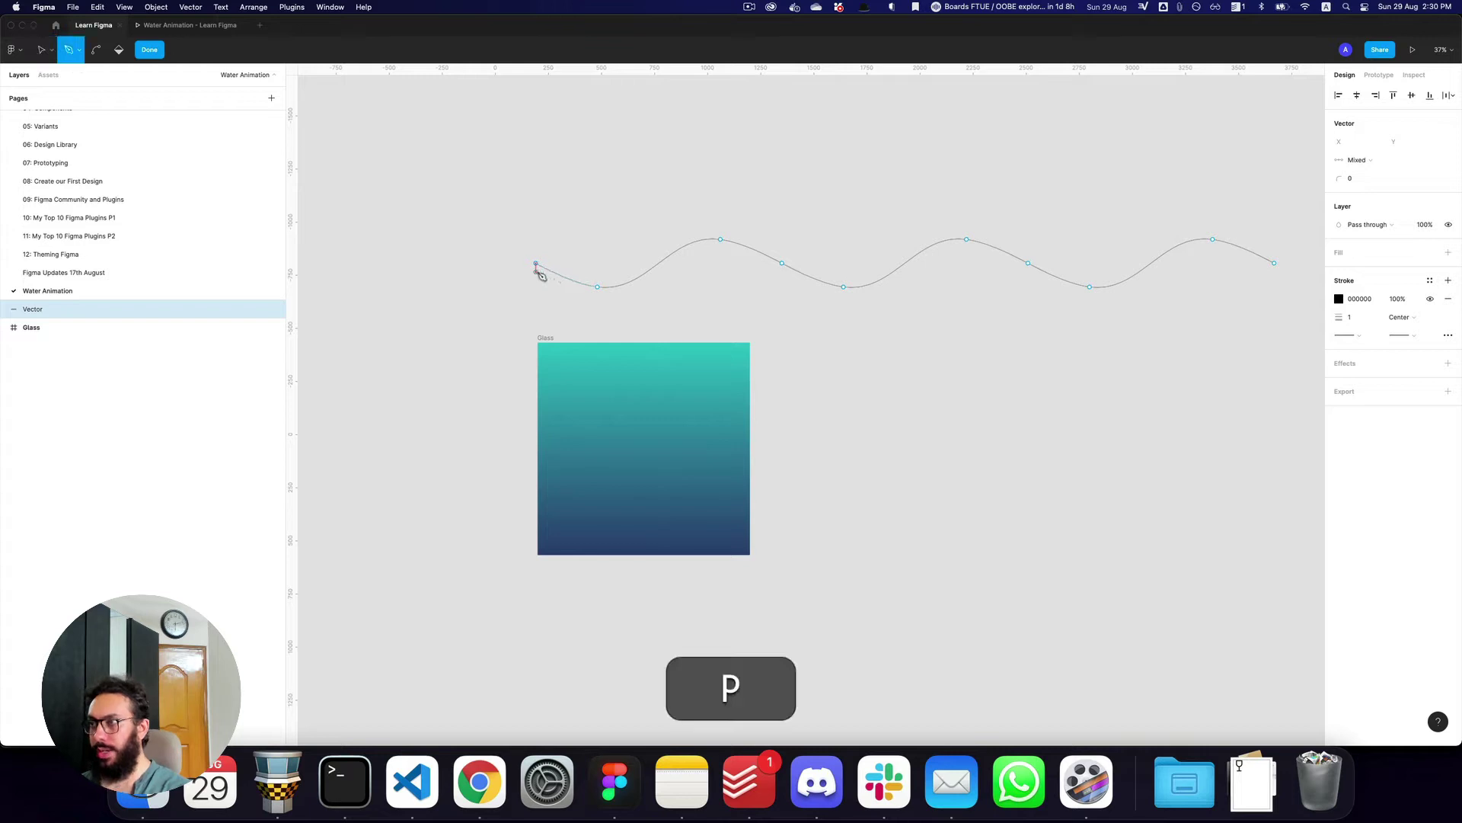
left_click(536, 262)
left_click(537, 581, "shift")
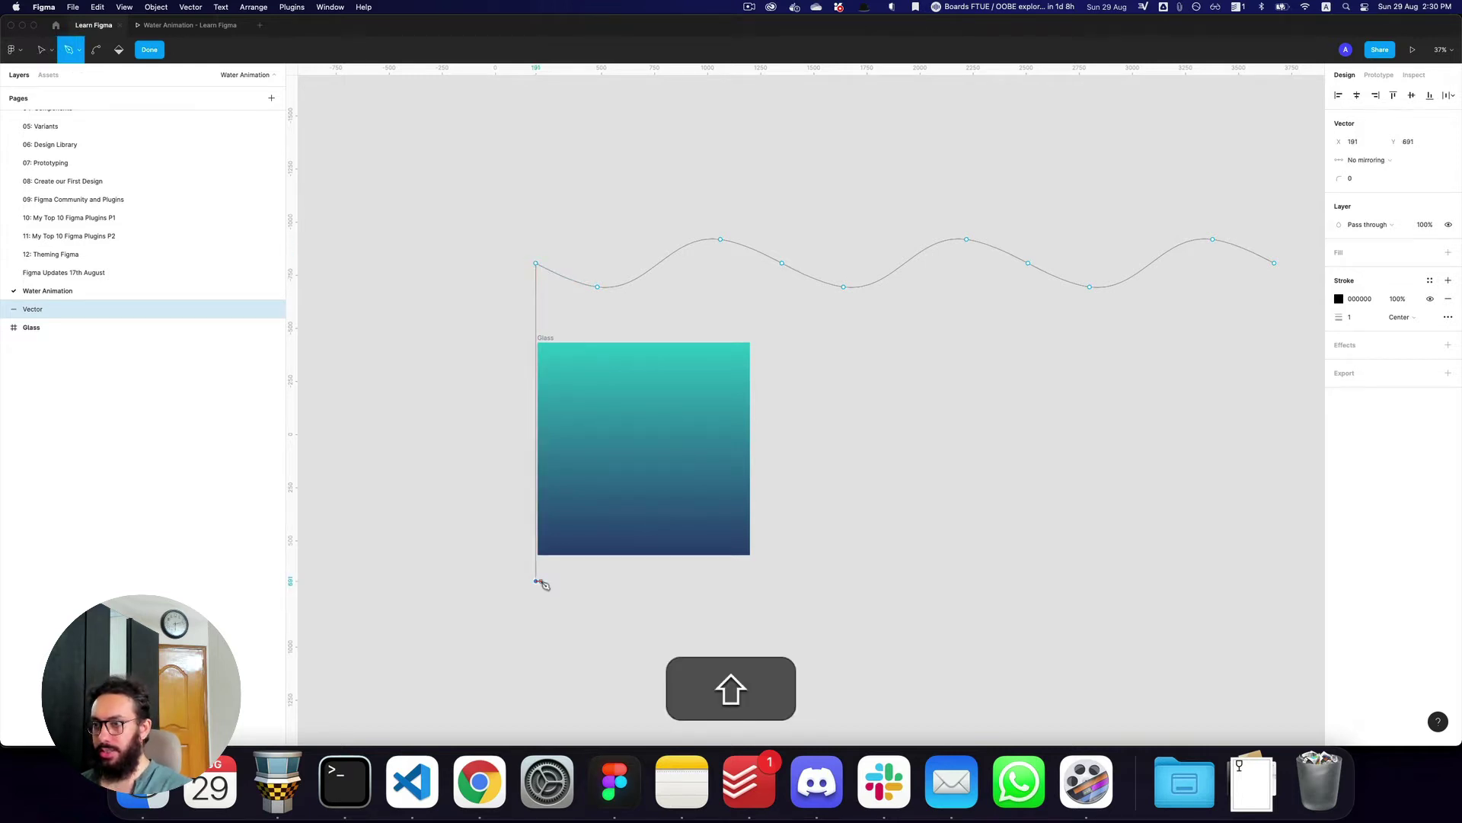
left_click(1274, 560)
left_click(1275, 263)
key("Escape")
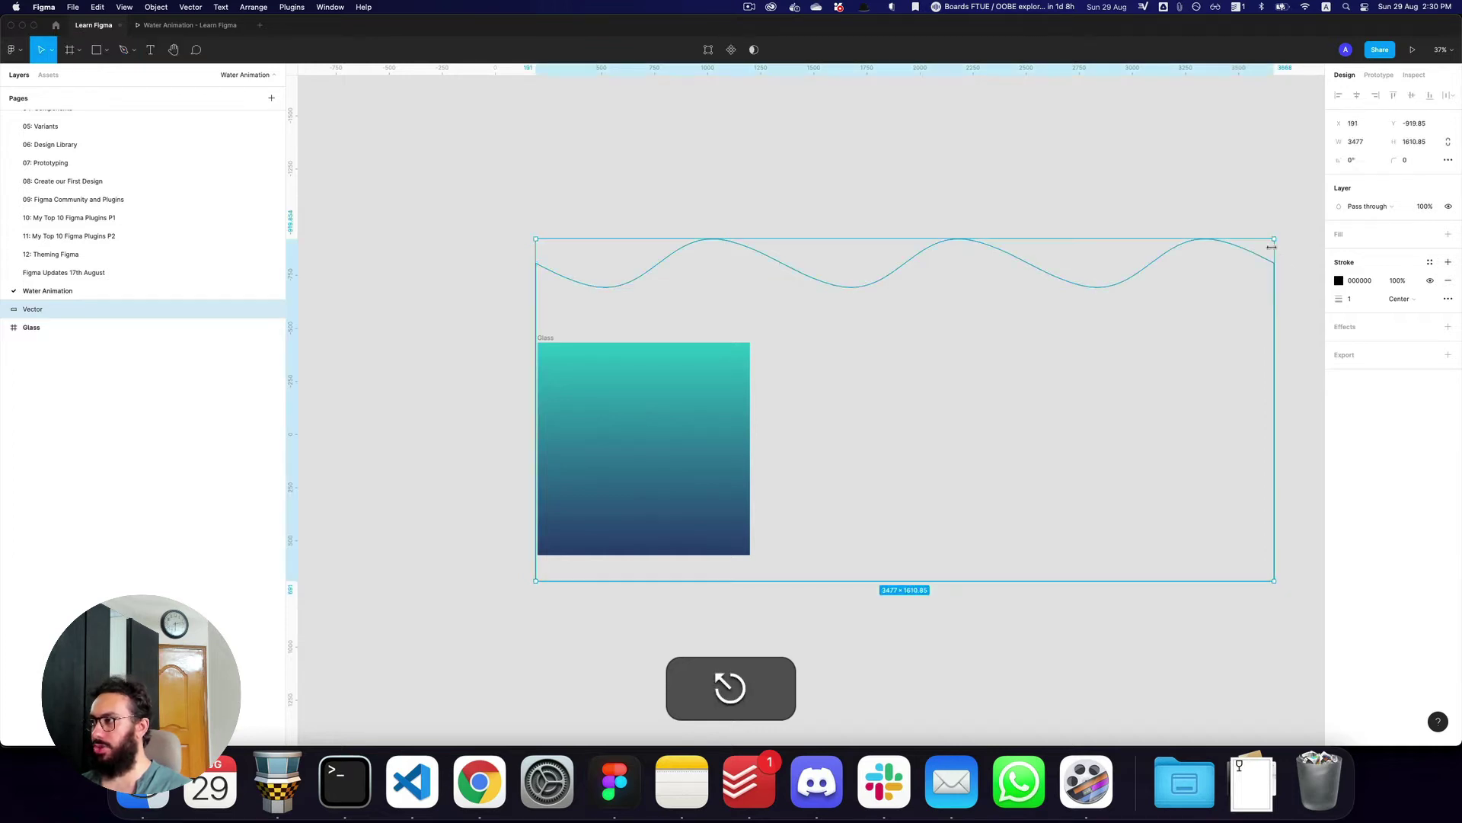
- Remove the wave shape's stroke and apply the Primary color style as its fill
left_click(1447, 281)
left_click(1430, 234)
left_click(1382, 304)
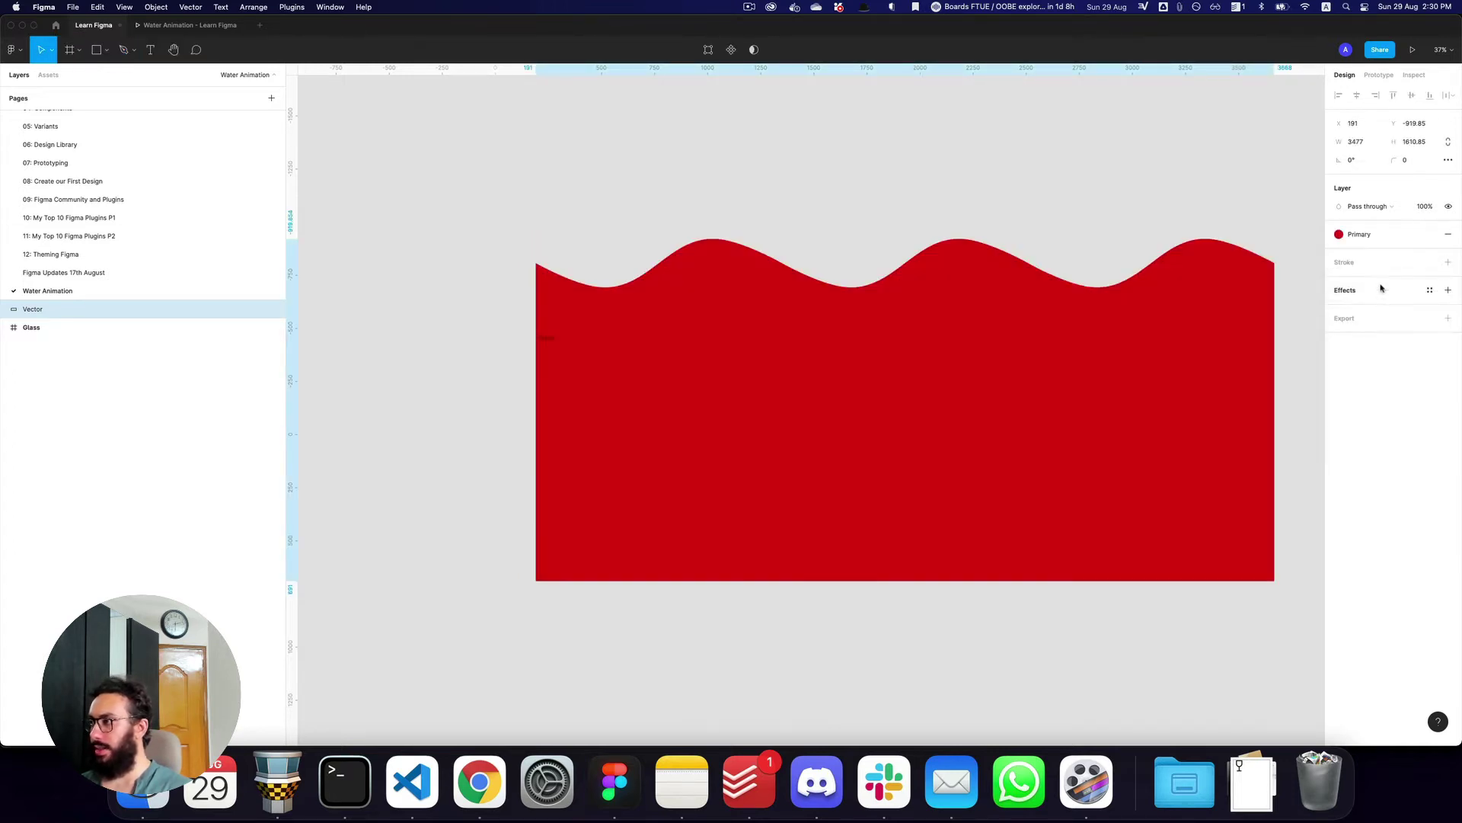
- Detach the Primary style from the wave's fill and lighten the color to EB6161
left_click(1427, 236)
left_click(1339, 252)
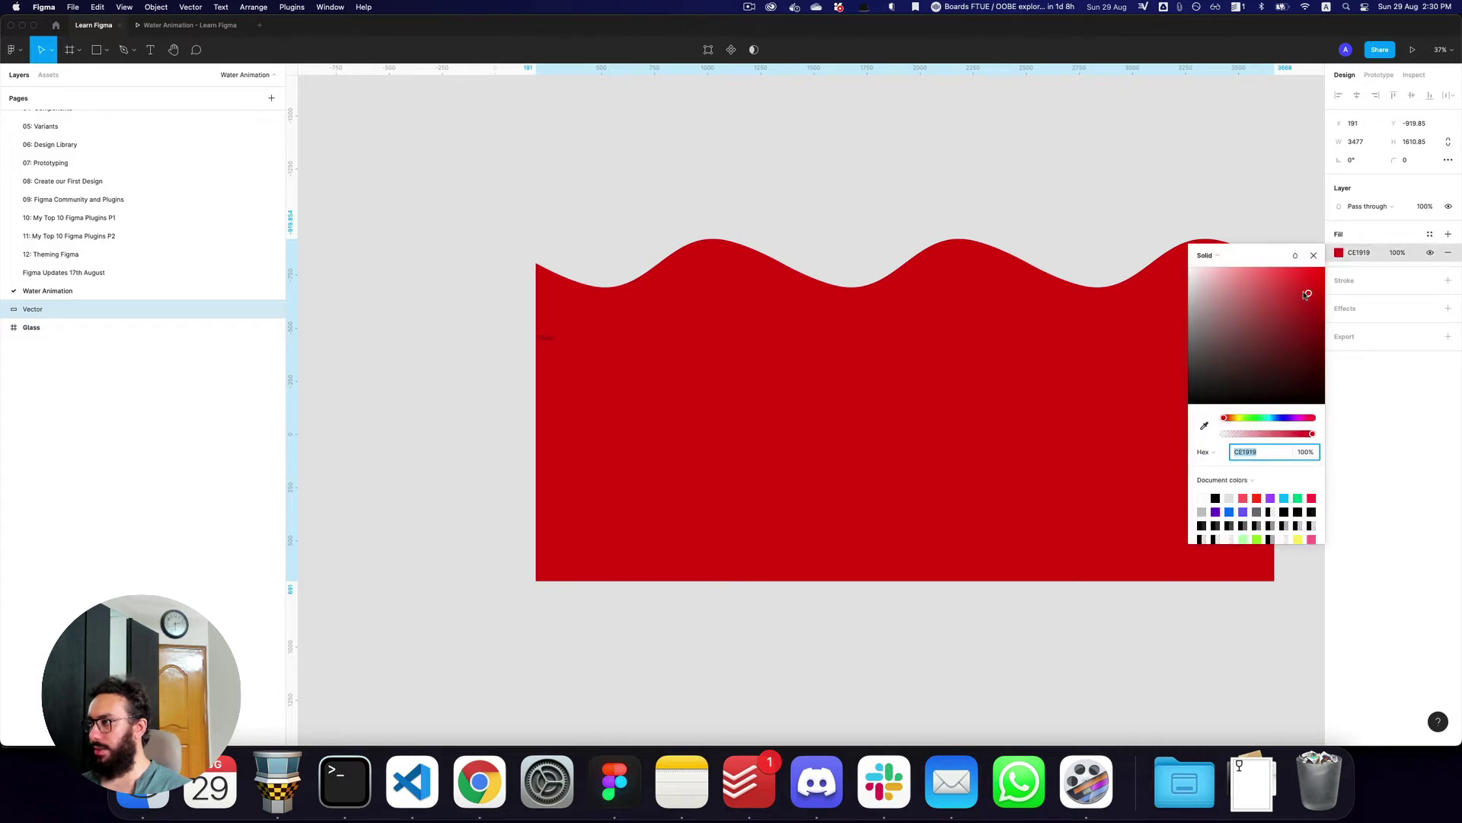
left_click_drag(1305, 296, 1270, 282)
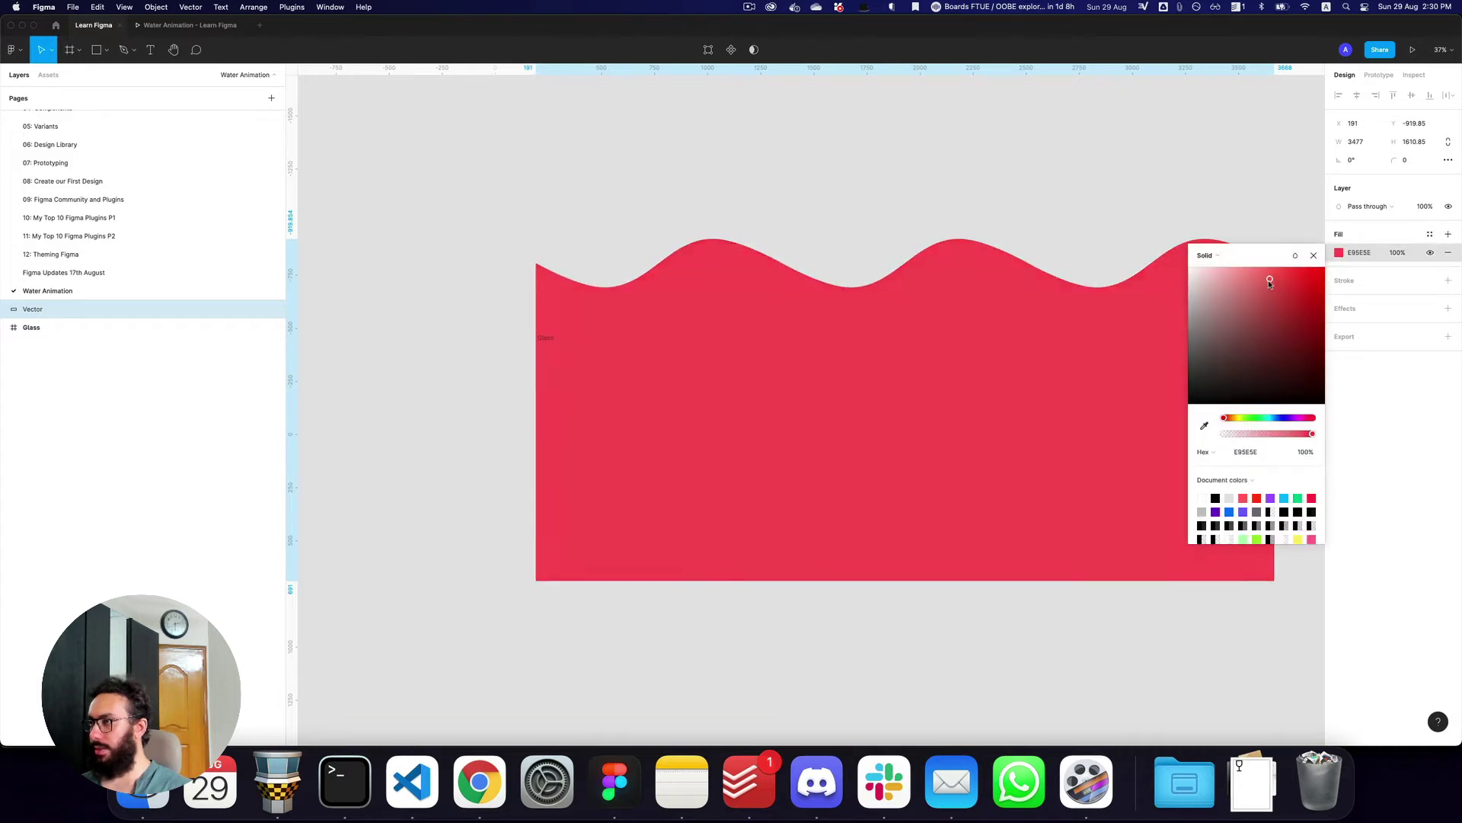
left_click(1315, 257)
- Move the wave shape below the Glass frame, to about X 124, Y 1245
left_click_drag(1030, 389, 1015, 724)
key("space")
left_click_drag(986, 673, 985, 483)
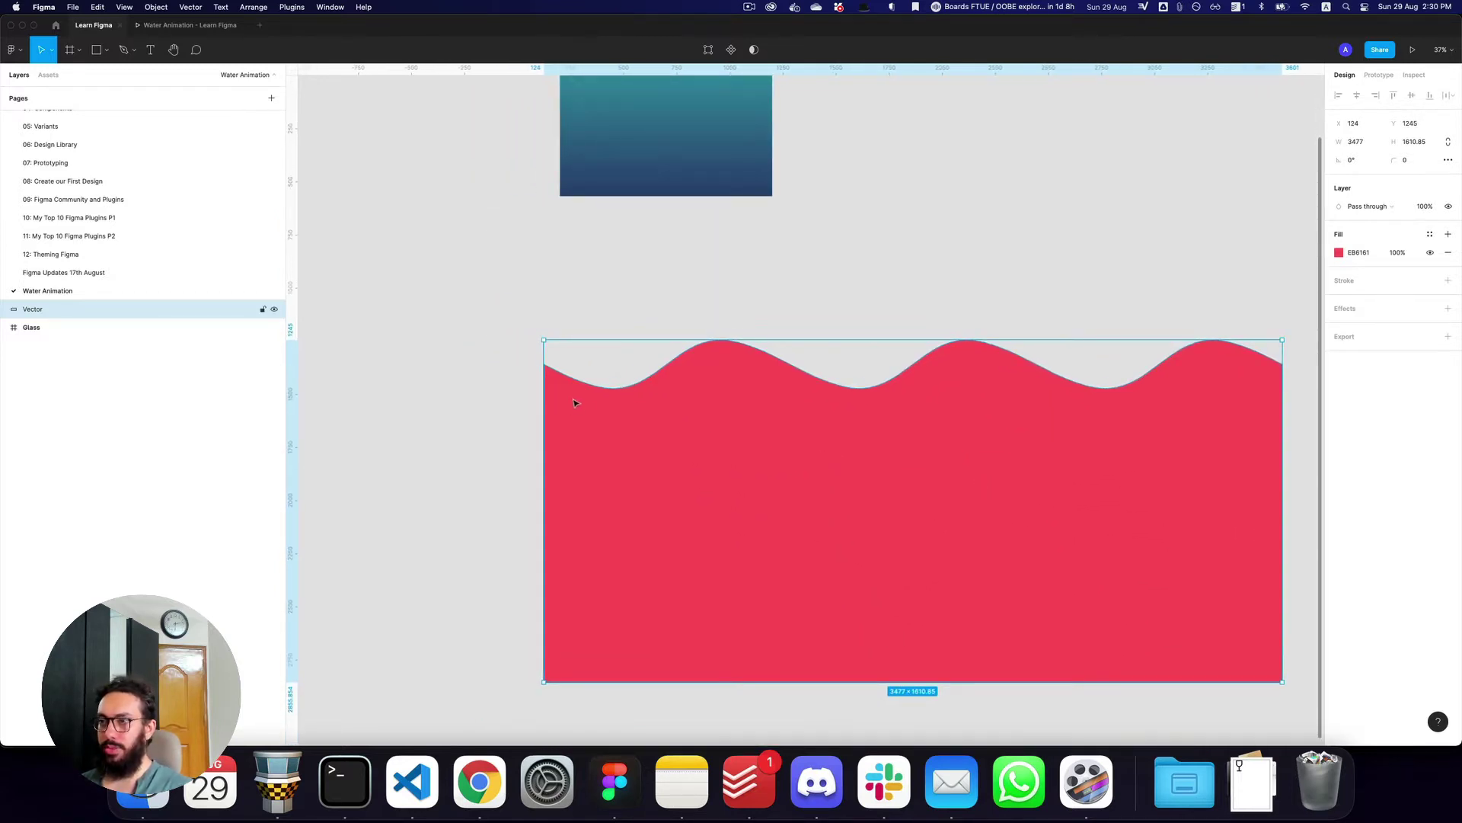
- Draw a rectangle about 868 × 1102 px from above the wave shape's left edge and set its opacity to 50%
key("r")
mouse_move(544, 312)
left_mouse_down()
mouse_move(737, 561)
mouse_move(728, 545)
mouse_move(746, 525)
left_mouse_up()
key("5")
key("z")
left_click(705, 511)
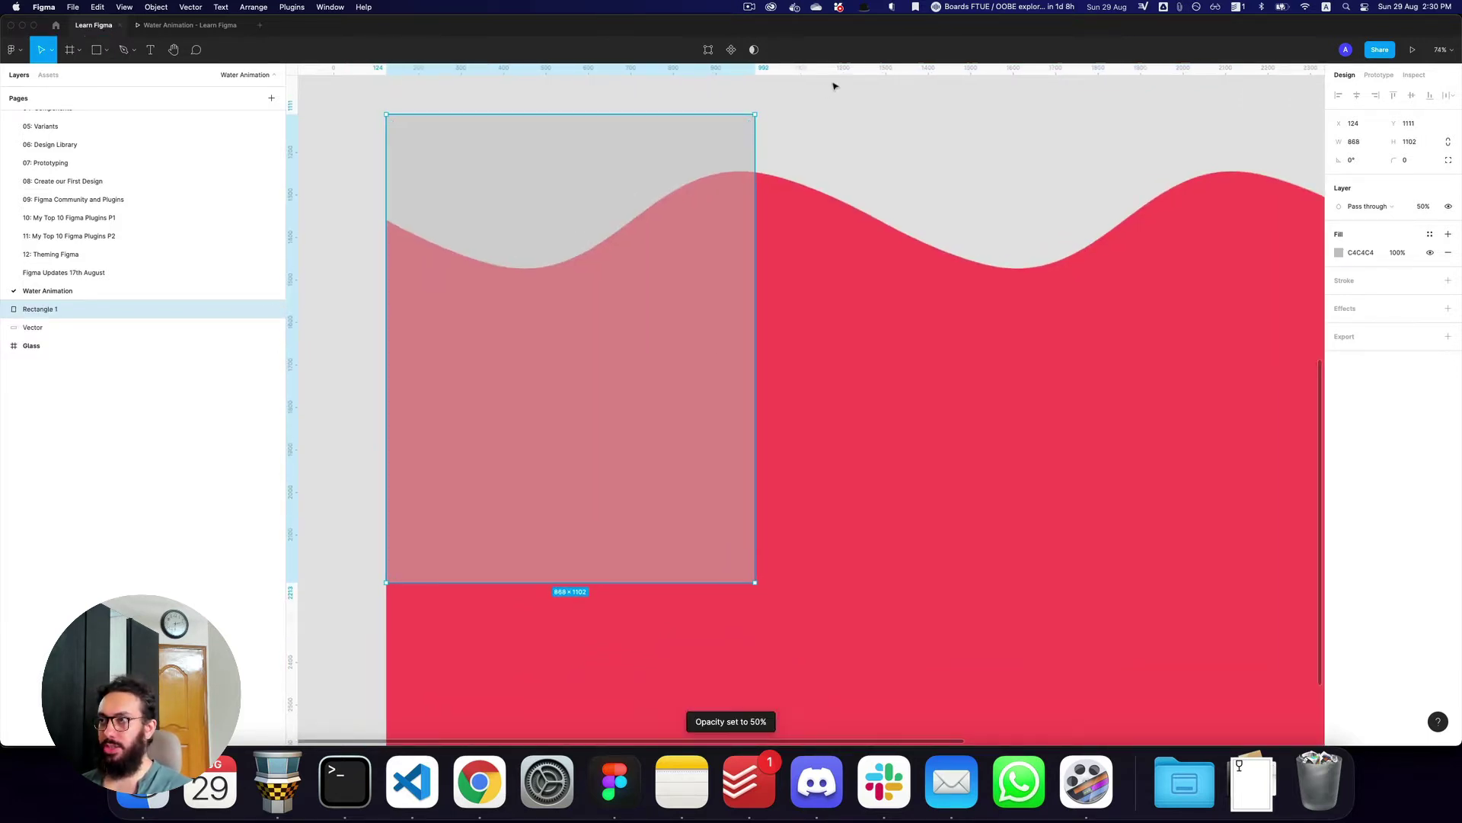
- Place a horizontal ruler guide at the height of the wave's left starting point and reselect the rectangle
left_click(899, 282, "super")
left_click_drag(907, 69, 902, 219)
left_click(474, 260, "super")
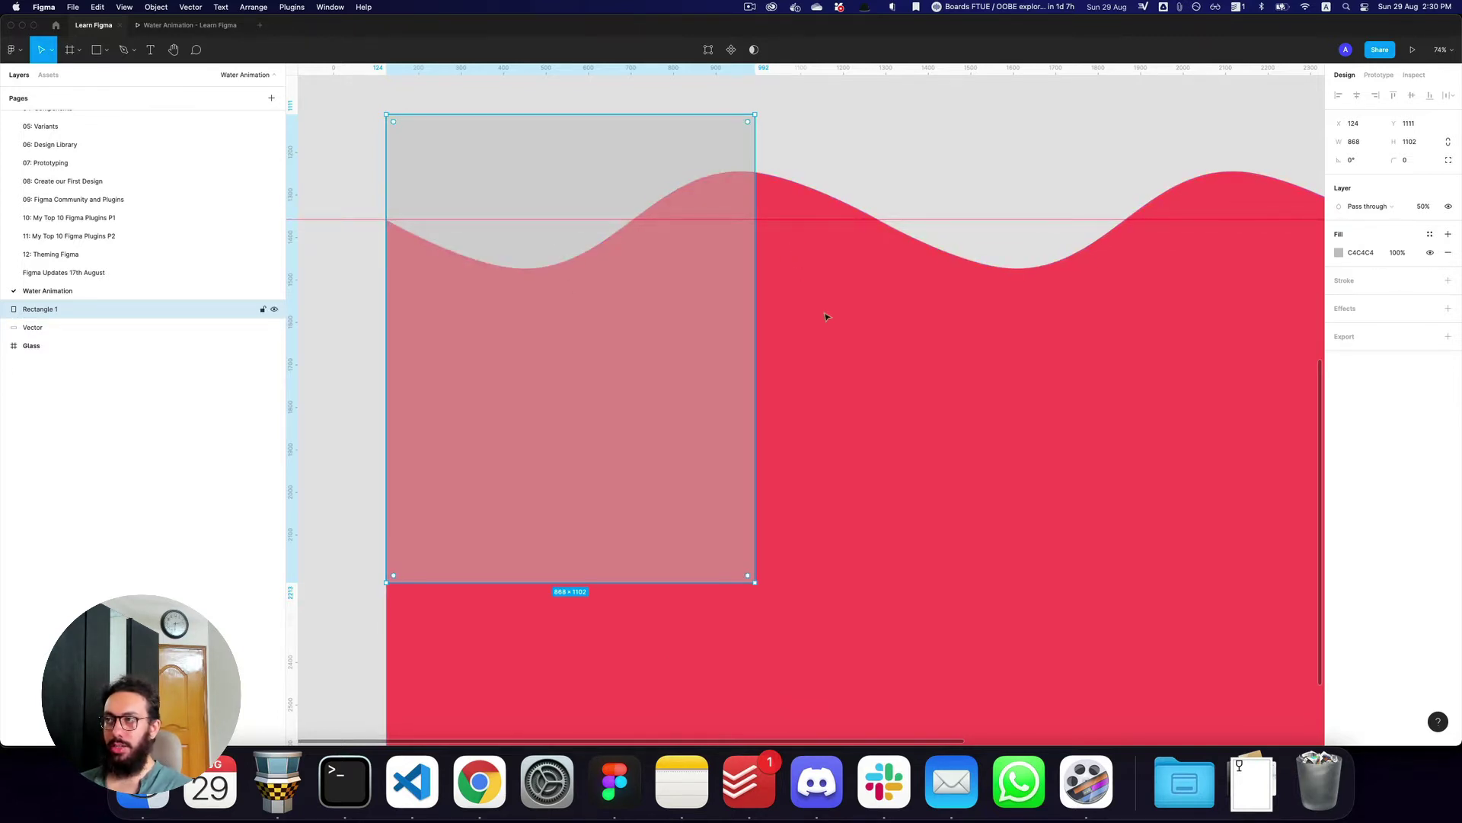
- Enlarge the rectangle to about 1157 × 1469 px so its right edge meets the end of the first wave
key("z")
left_click(753, 591, "alt")
left_click_drag(753, 583, 816, 662)
left_click_drag(803, 367, 777, 400)
key("z")
left_click(778, 398, "alt")
left_click(779, 399, "alt")
left_click(779, 398, "alt")
left_click(778, 398, "alt")
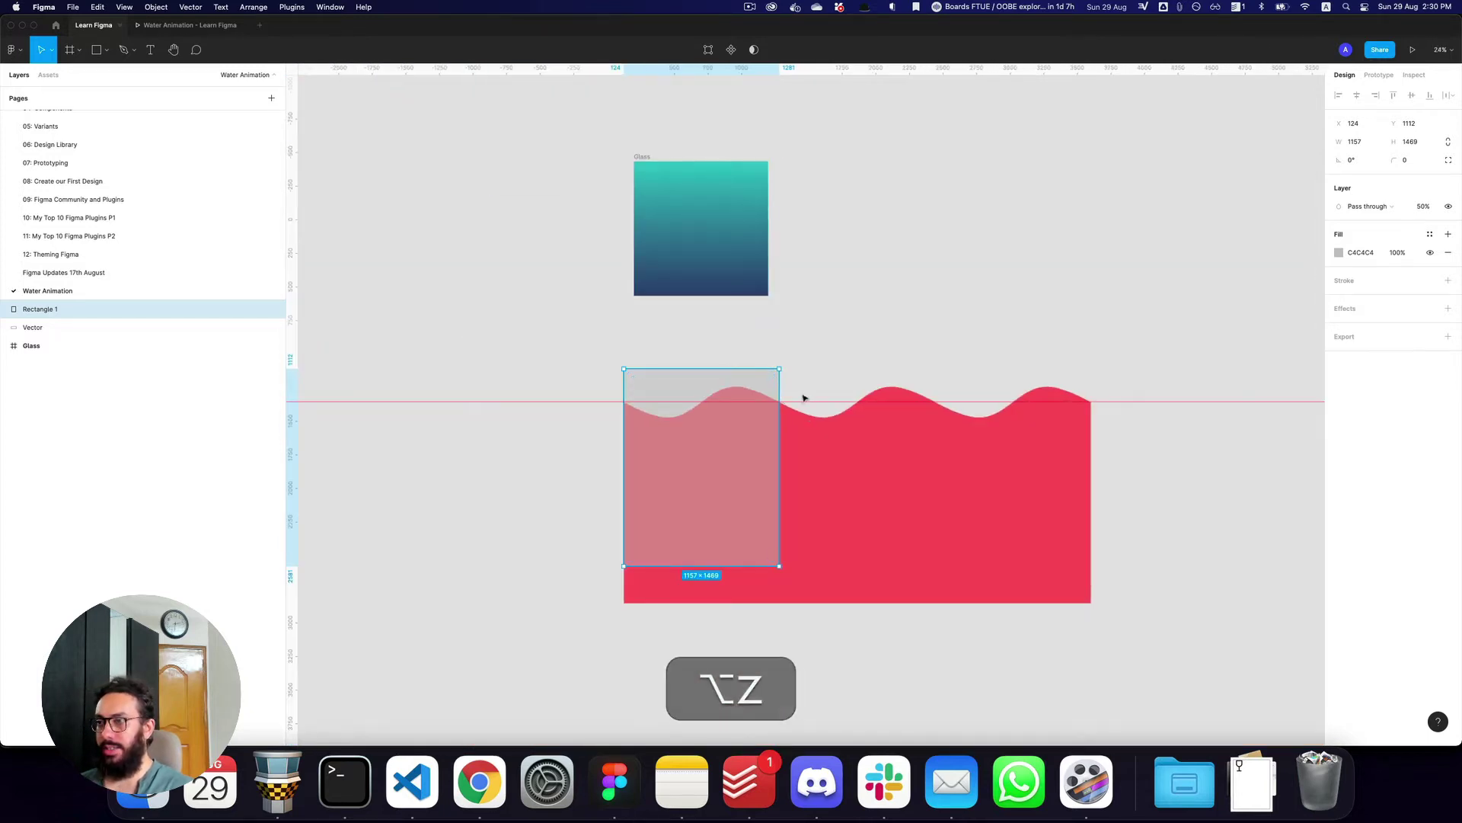
- Extend the grey rectangle upward to 1871 px tall and move it up to Y 604
double_click(755, 455)
key("Escape")
left_click_drag(720, 368, 718, 314)
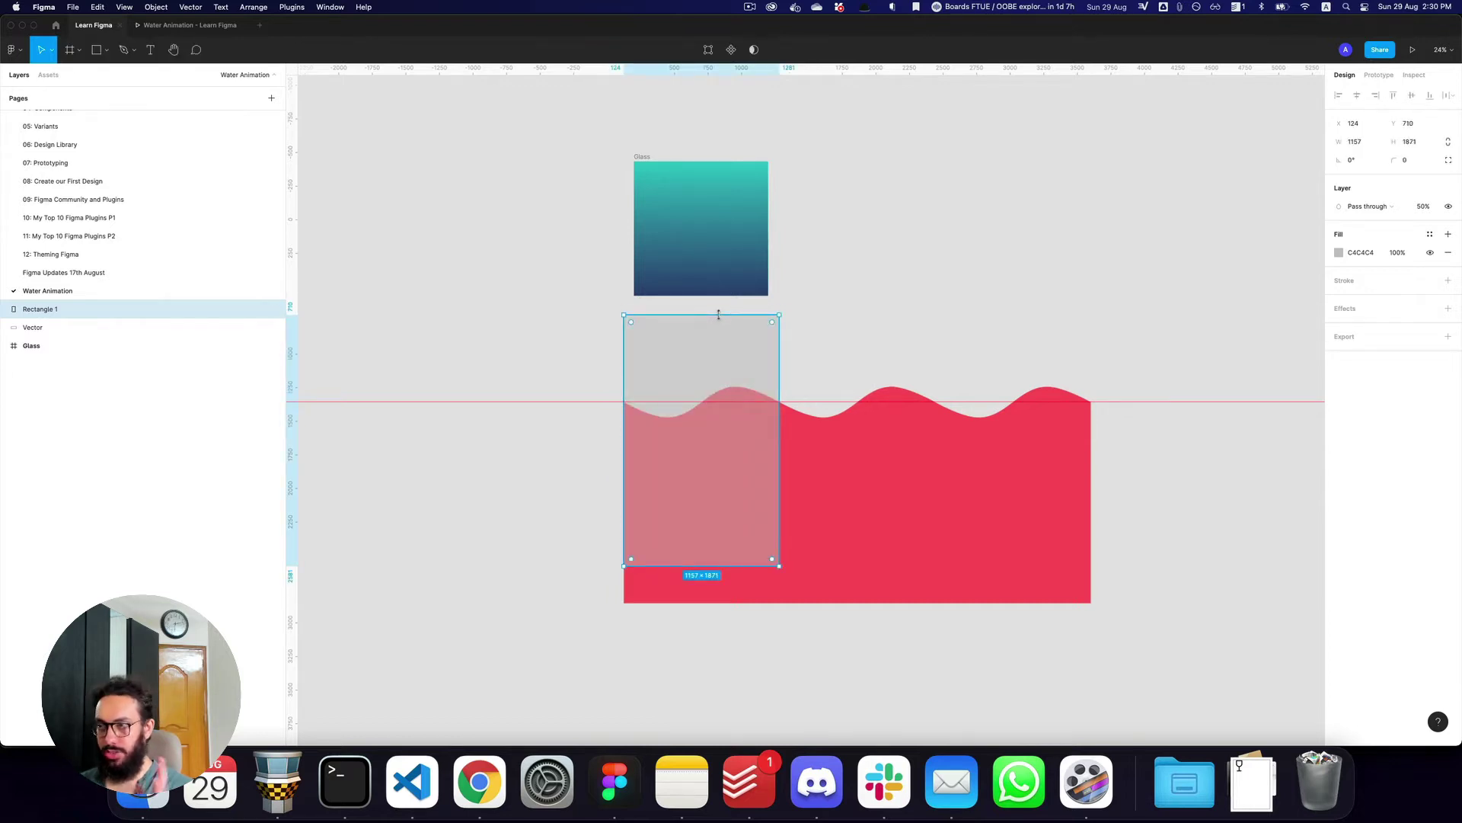
left_click_drag(724, 487, 724, 477)
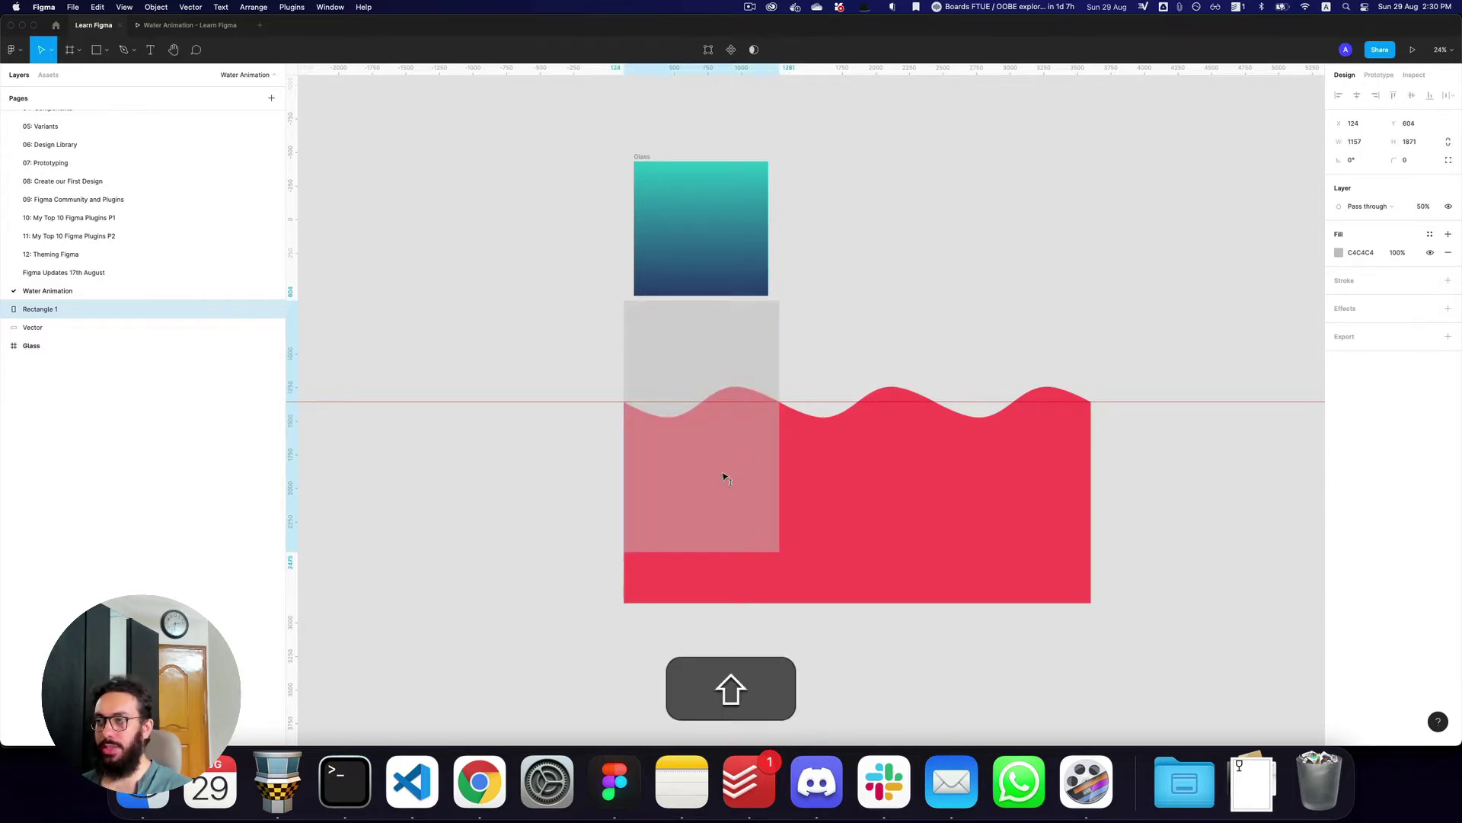
double_click(722, 474)
left_click_drag(803, 581, 748, 523)
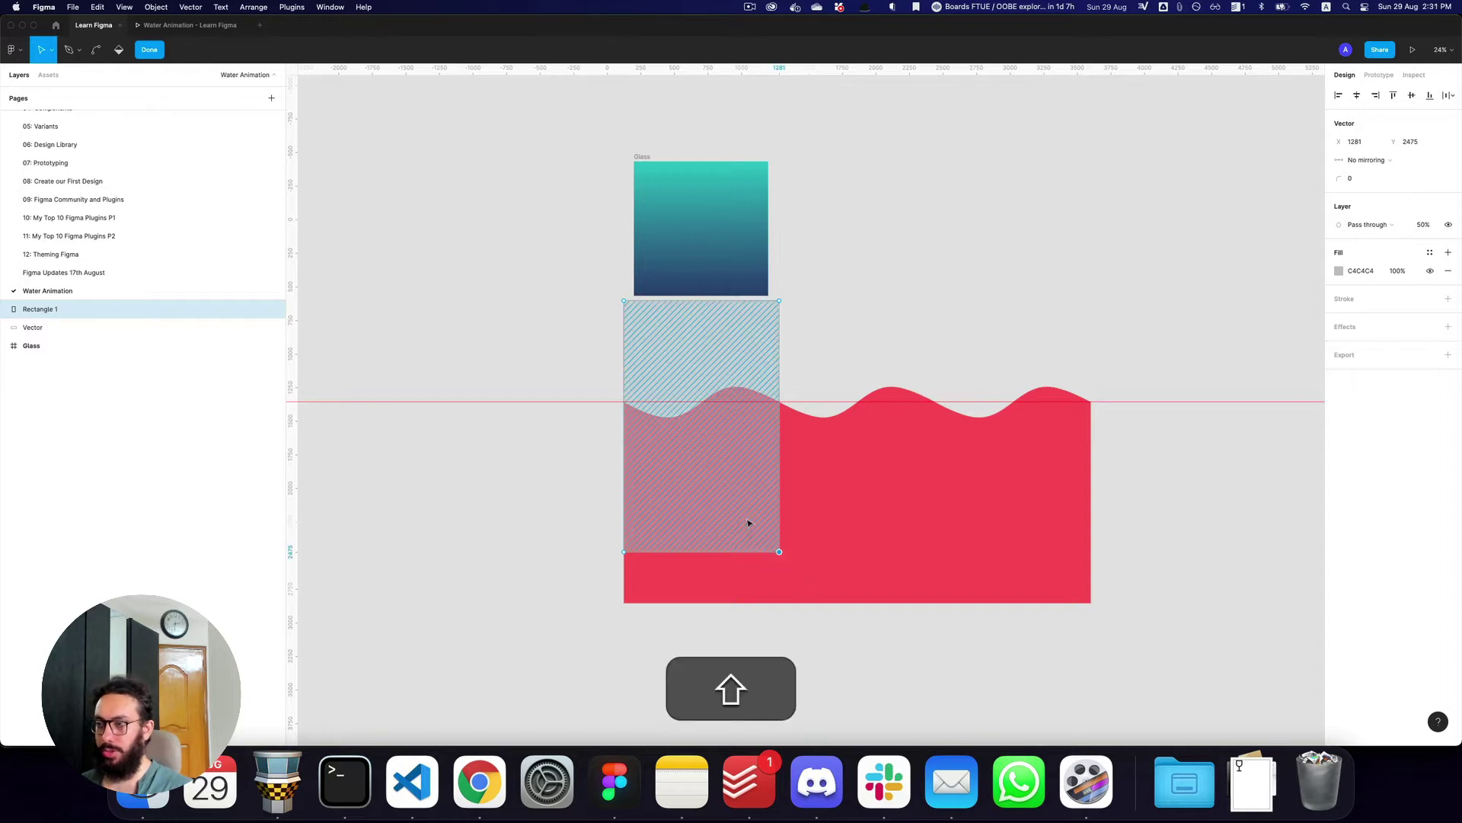
key("shift+Left")
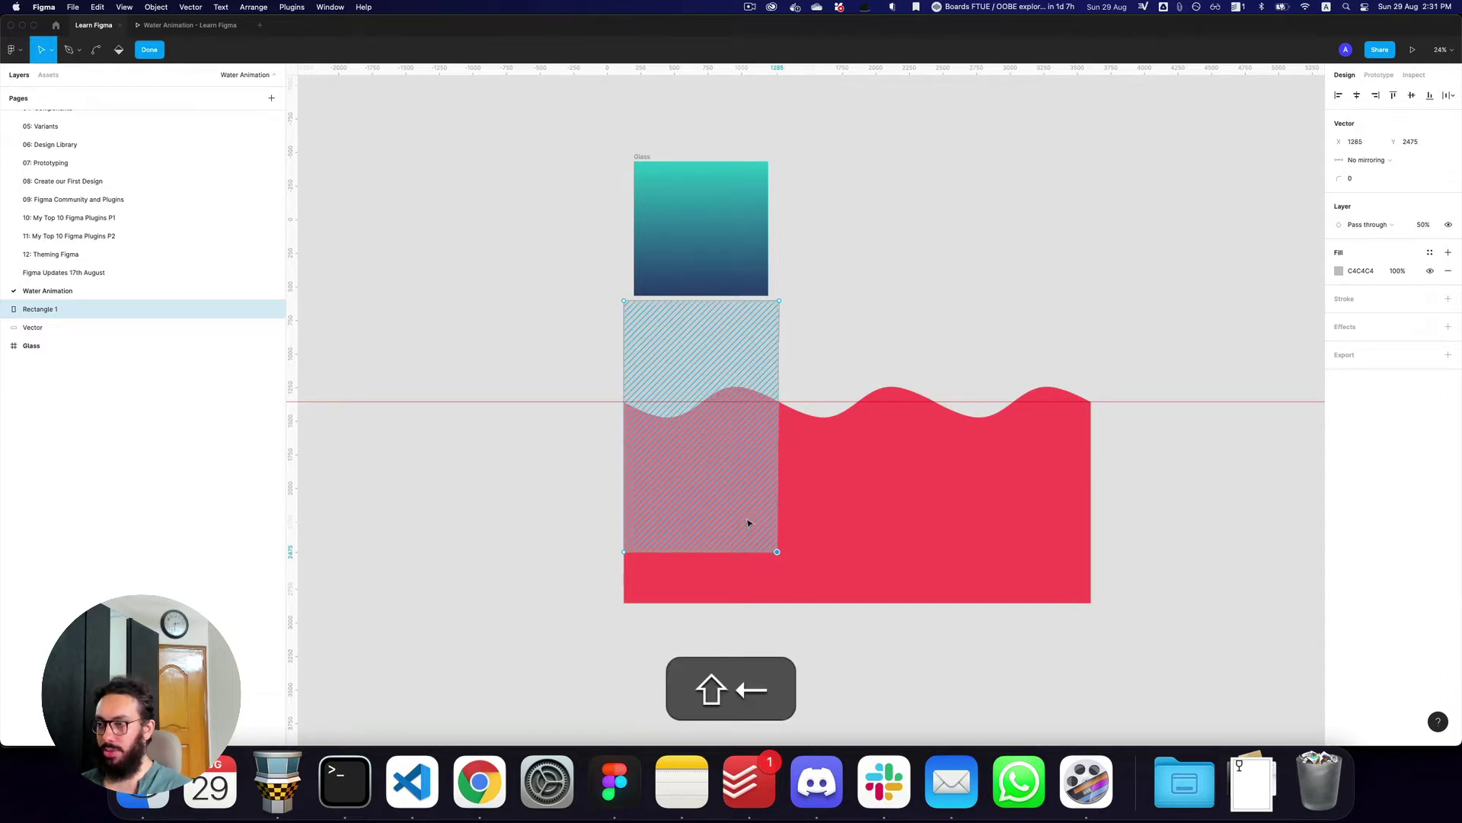
key("super+z")
key("Escape")
- Scale the rectangle and the wave shape down together to about 1944 × 1259 px overall
left_click_drag(1067, 669, 585, 391)
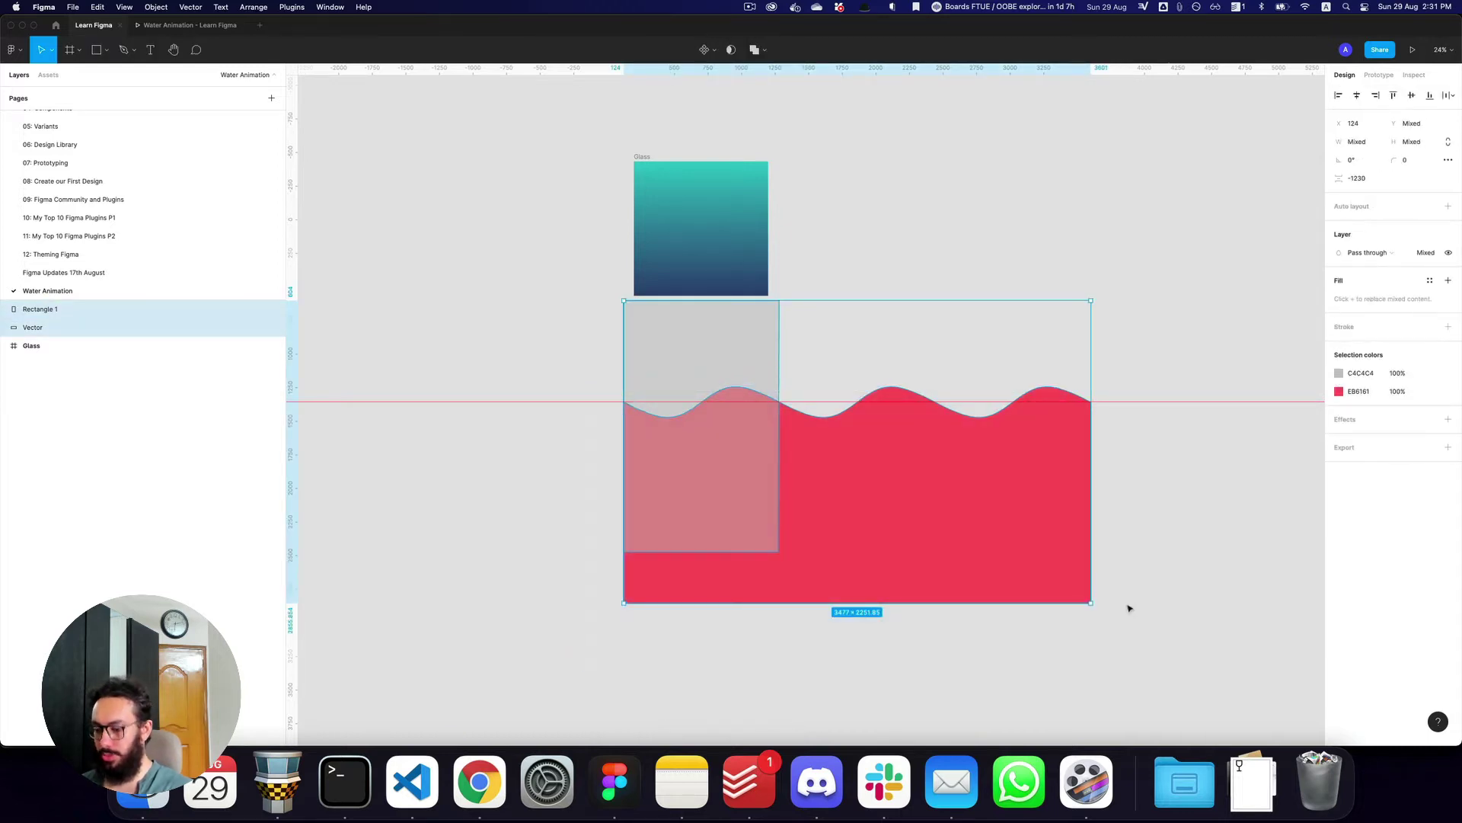
key("k")
left_click_drag(1093, 598, 837, 470)
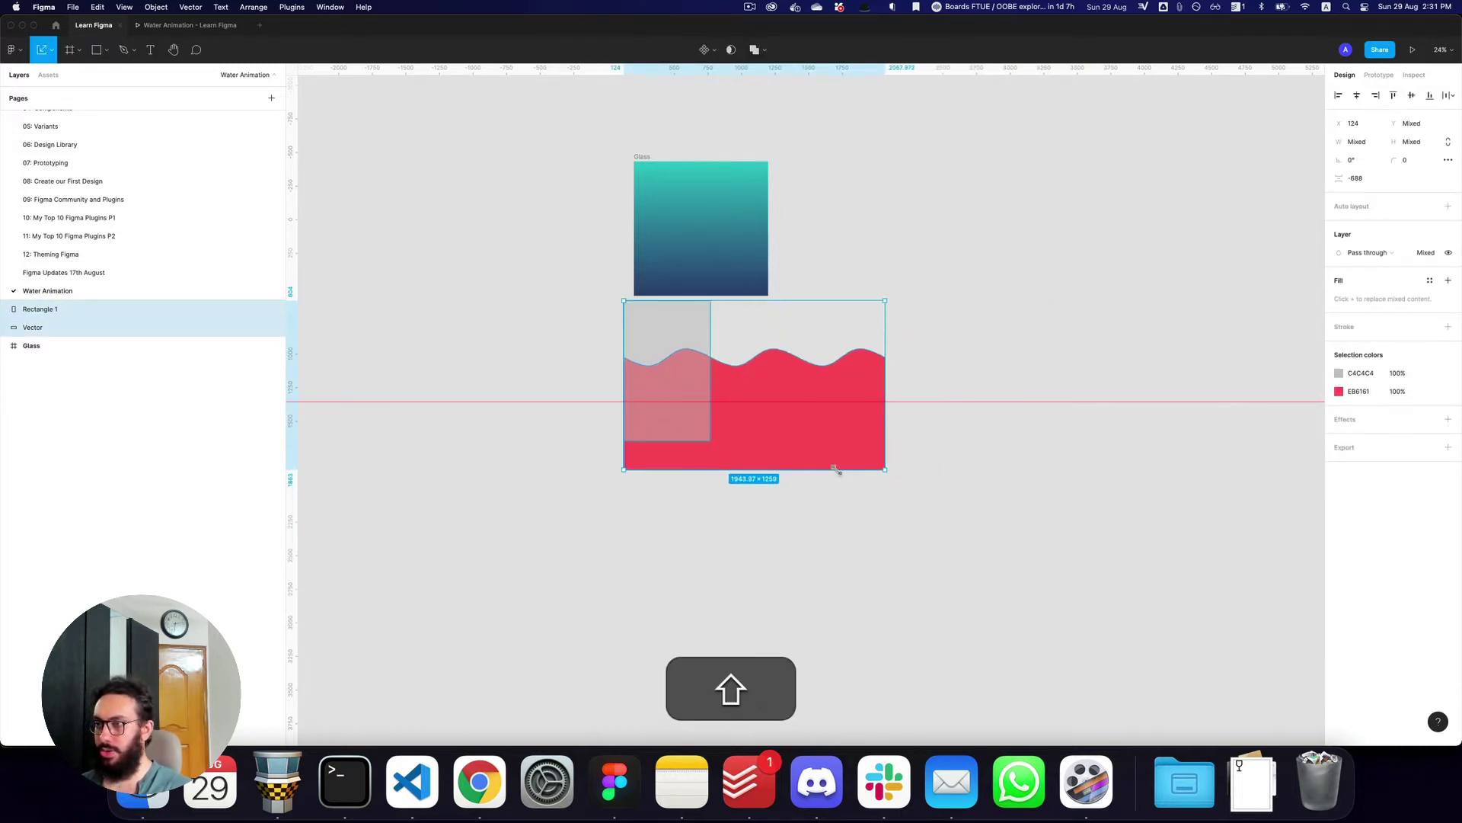
key("shift+z")
left_click(655, 324)
key("Escape")
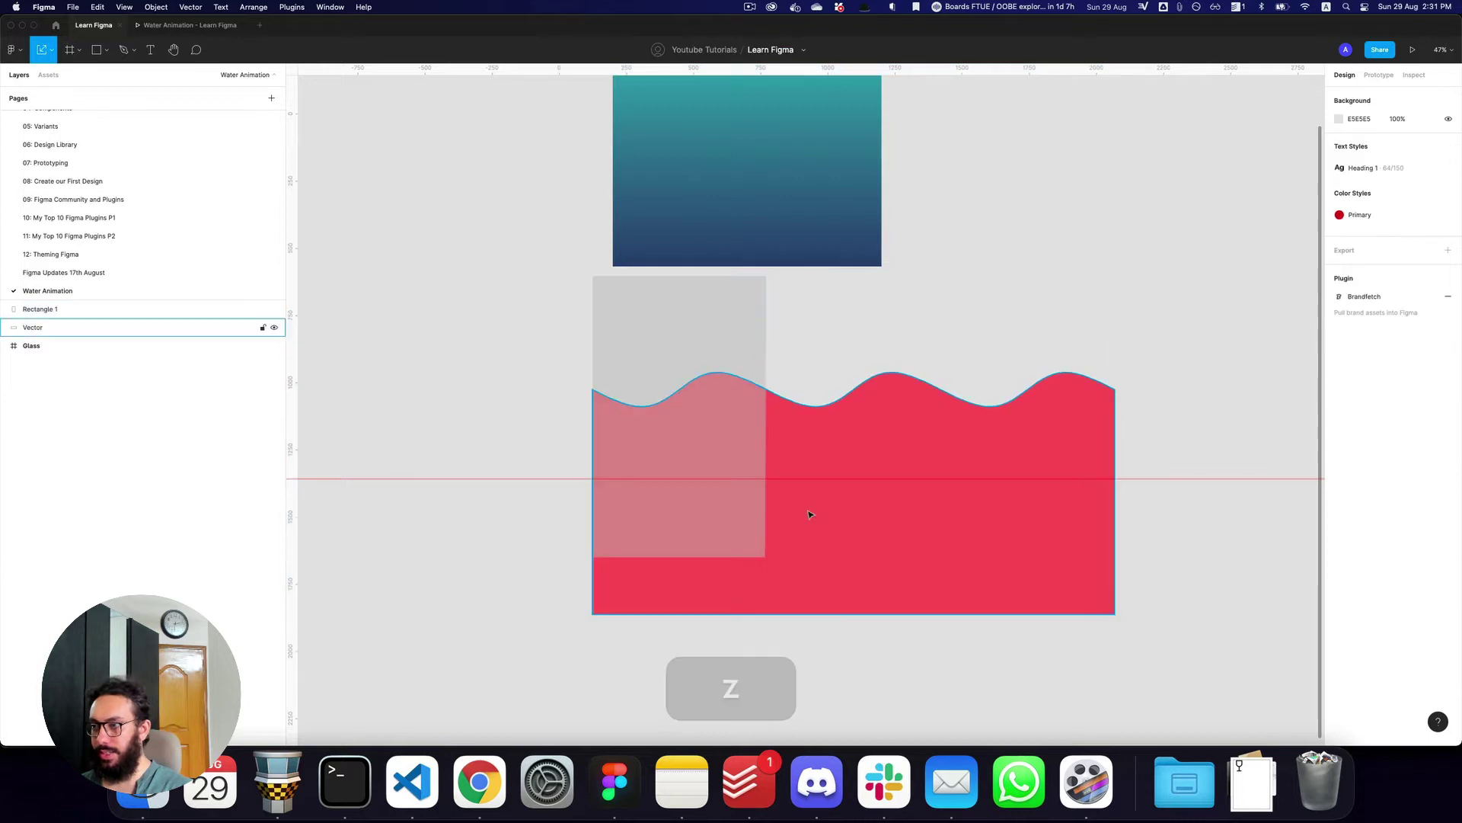
double_click(686, 511)
left_click_drag(743, 531, 744, 532)
key("shift+Left")
key("shift+Left")
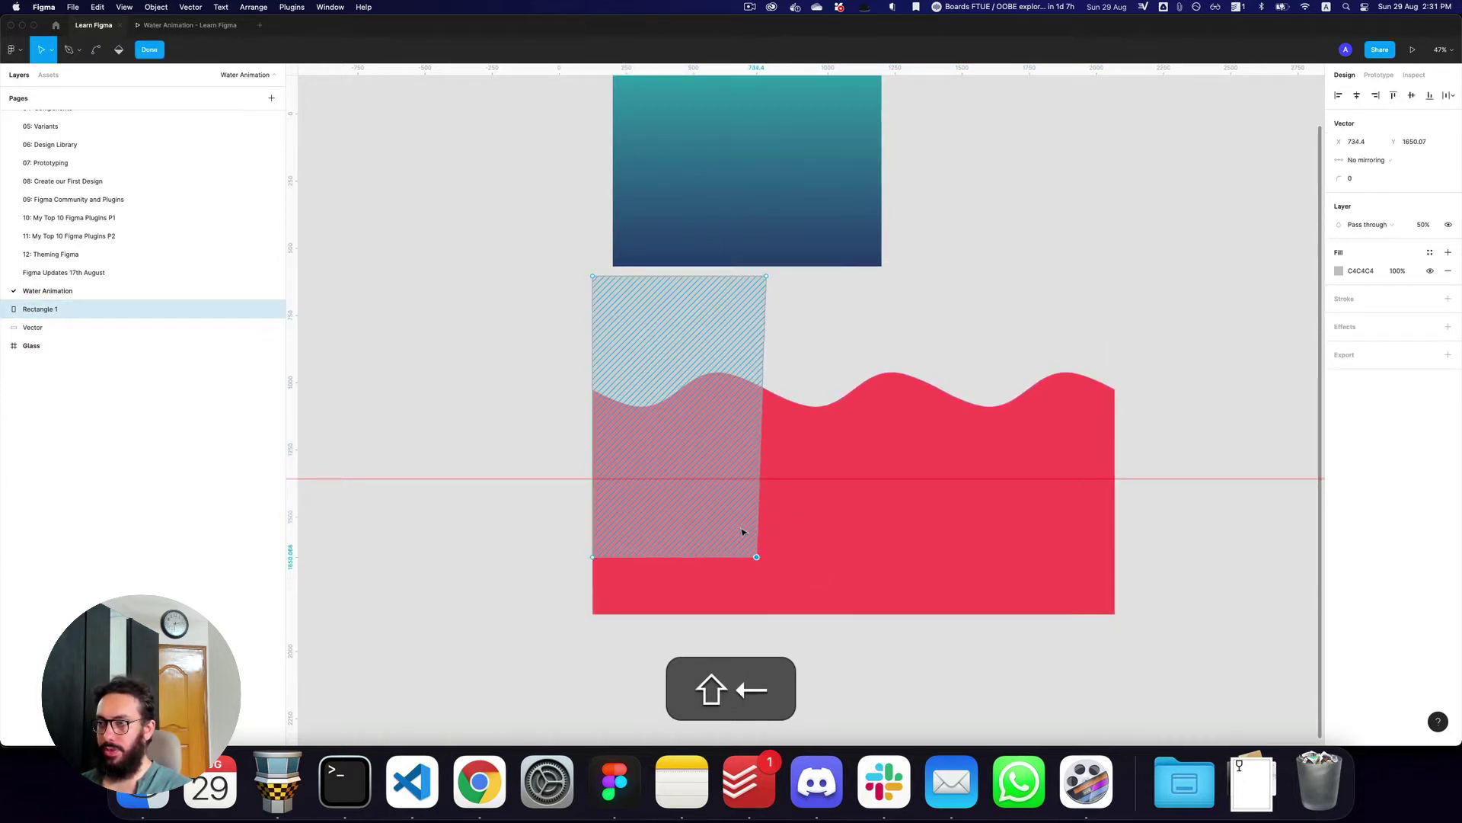
key("super+z")
key("Escape")
- Move the horizontal ruler guide up to the scaled wave's starting height and reselect the rectangle
key("z")
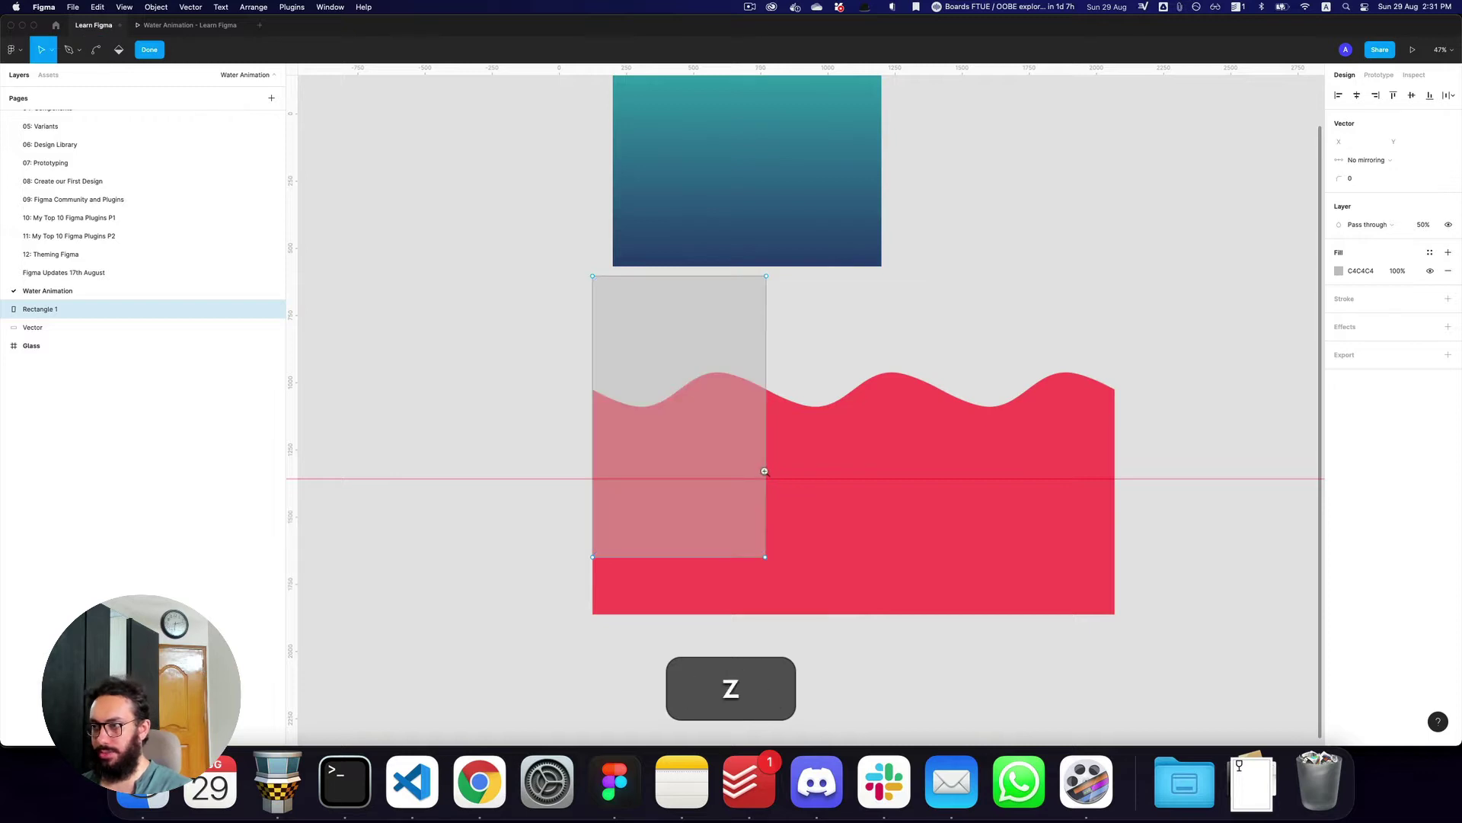
left_click(764, 468)
key("Escape")
left_click_drag(784, 491, 817, 327)
key("z")
left_click(447, 372, "alt")
key("v")
left_click(451, 371)
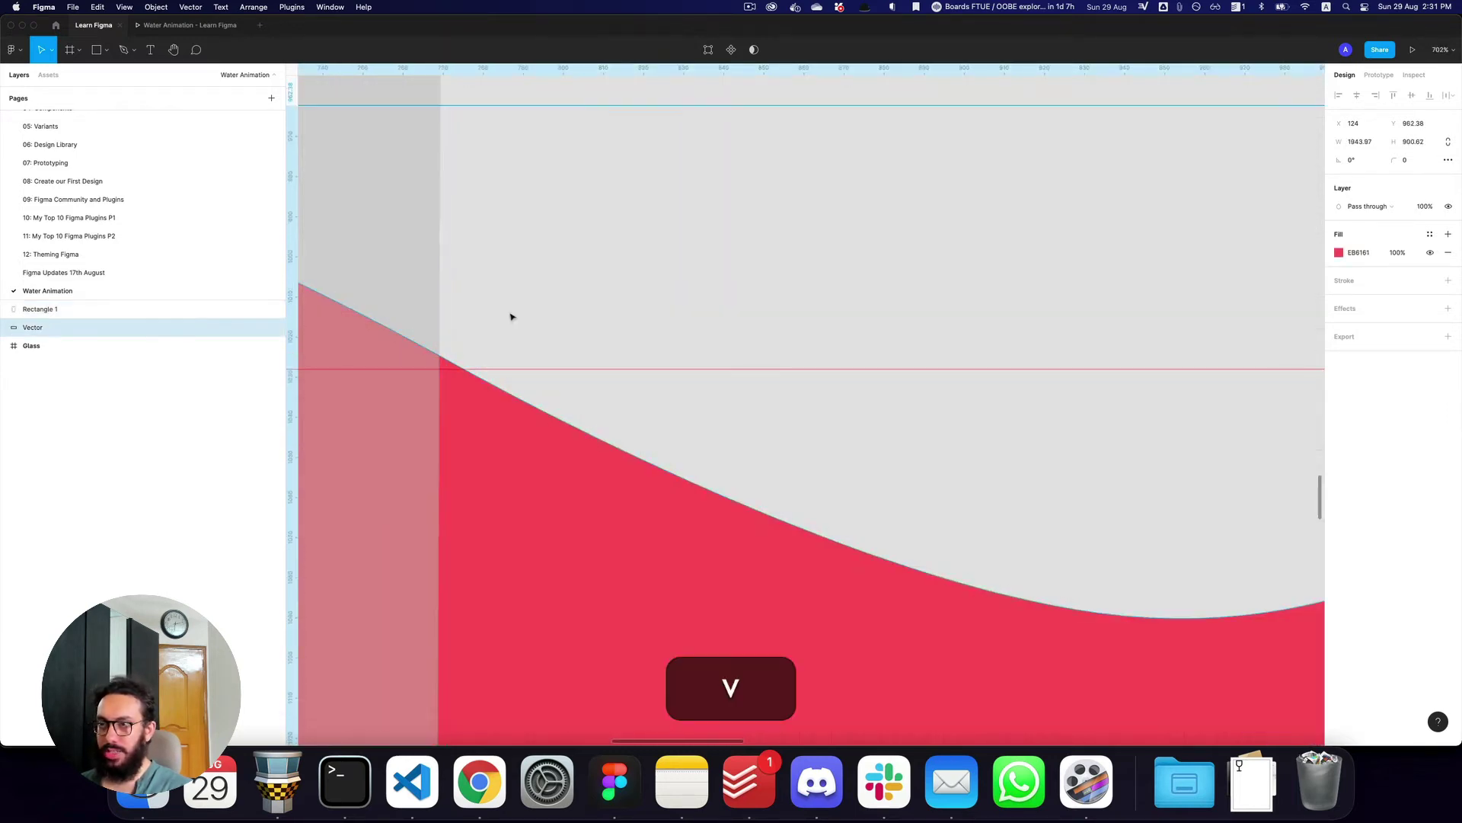
left_click(429, 331, "super")
- Nudge the rectangle's bottom-right corner point inward to about X 659 to slant its right side
key("z")
left_click(487, 328, "alt")
left_click(486, 329, "alt")
left_click(487, 329, "alt")
left_click(487, 328, "alt")
key("space")
left_click_drag(518, 326, 675, 330)
key("super+z")
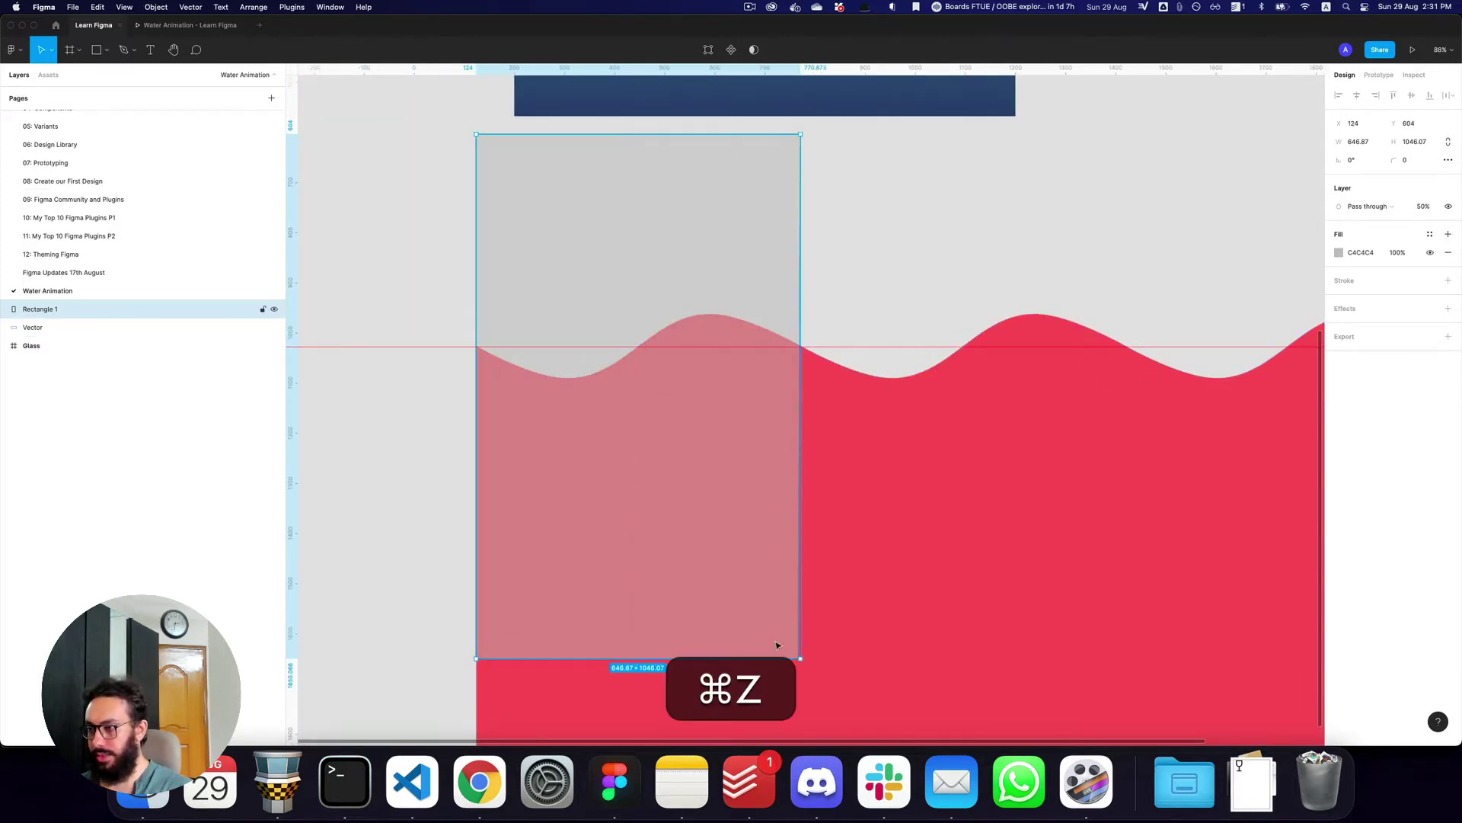
double_click(804, 661)
left_click_drag(801, 661, 802, 661)
key("shift+Left")
key("shift+Left")
key("shift+Left")
key("shift+Left")
key("shift+Left")
key("shift+Left")
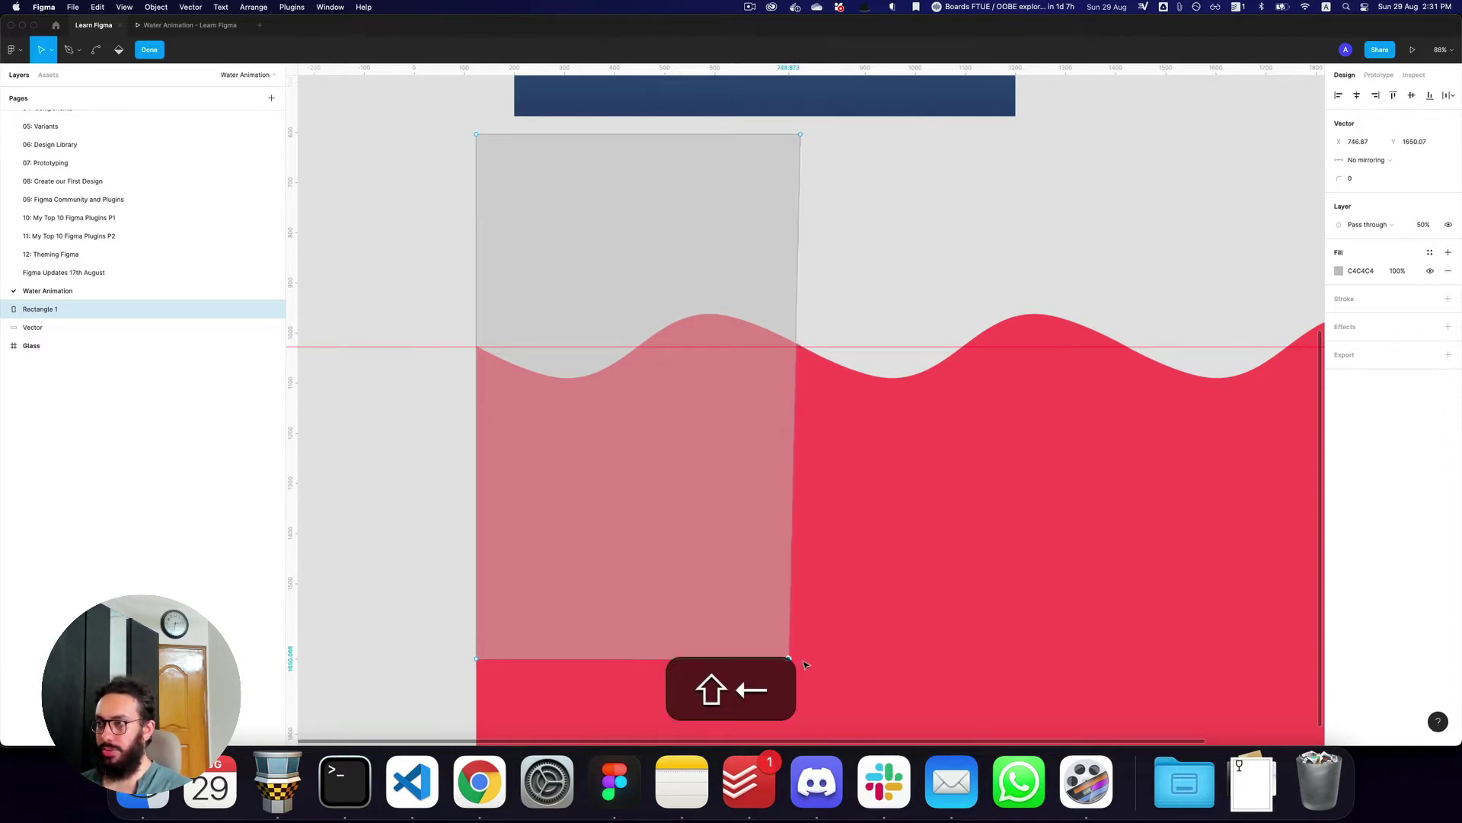
key("shift+Left")
key("shift+Left")
key("shift+Left")
key("shift+Left")
key("shift+Left")
key("shift+Left")
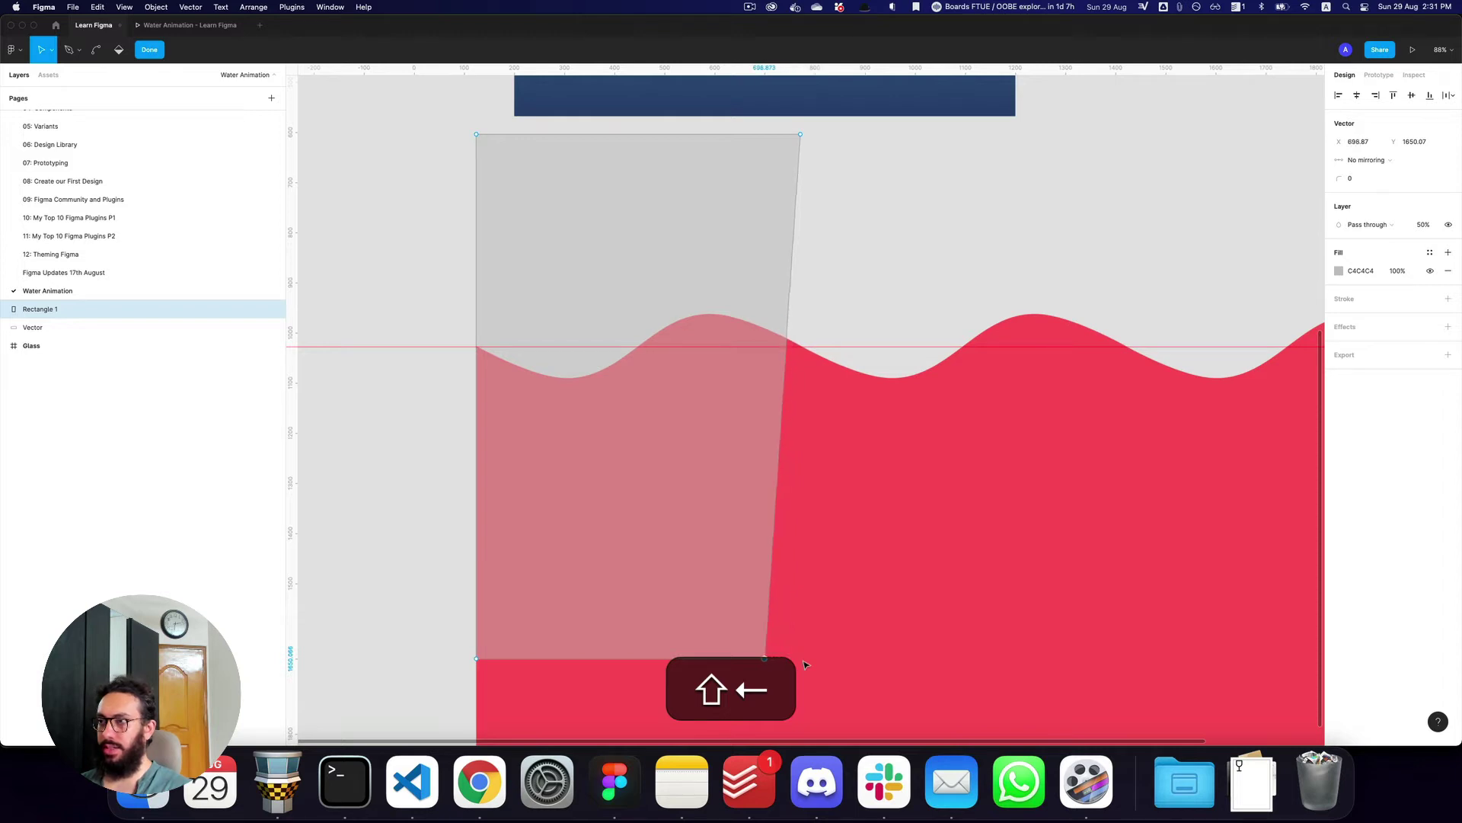
key("shift+Left")
key("shift+Left")
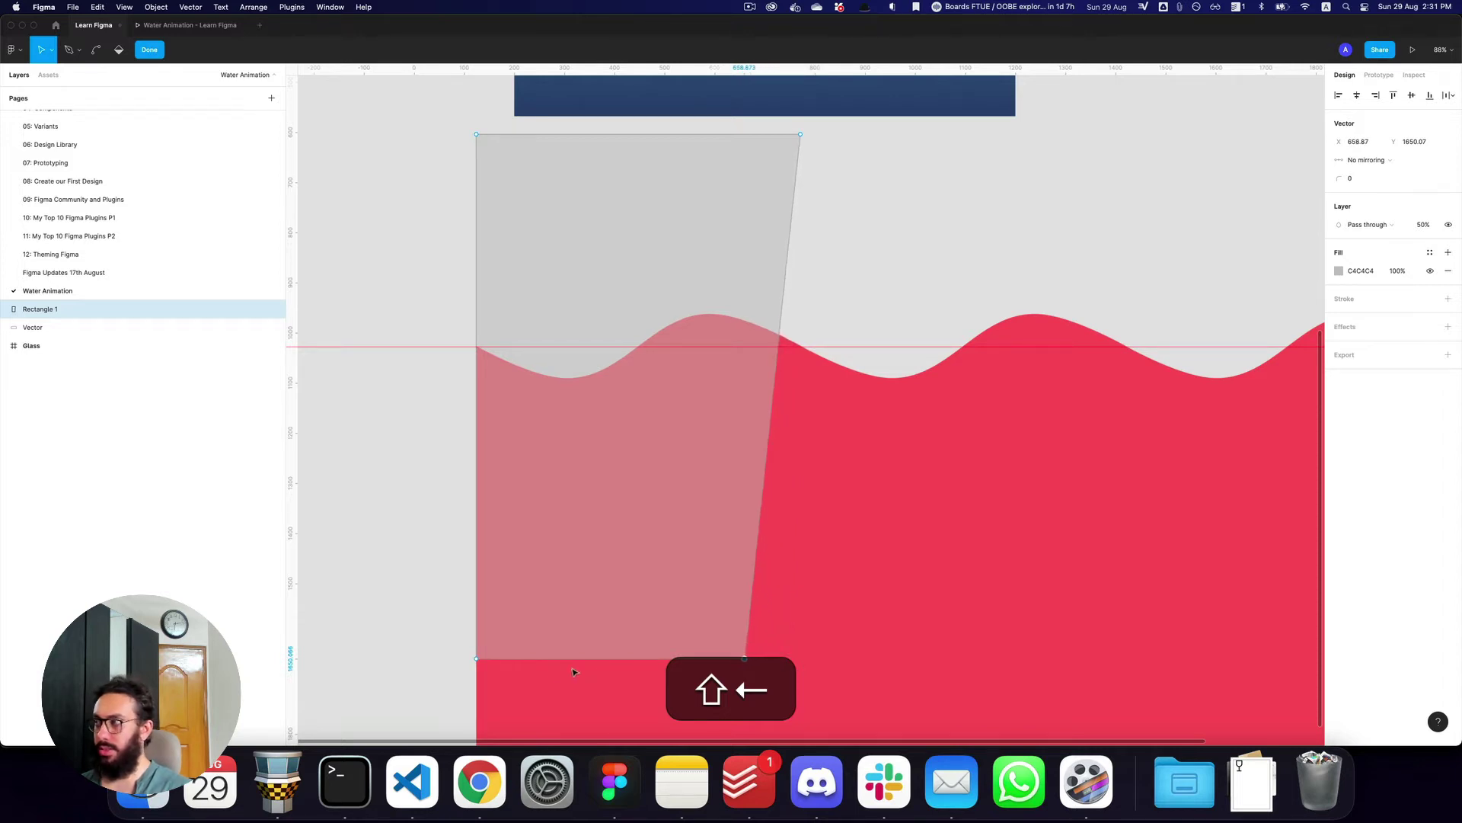
- Nudge the rectangle's bottom-left corner point inward by the same distance to form a symmetrical tapered glass, and finish editing the shape
left_click(476, 658)
key("shift+Right")
key("shift+Right")
key("shift+Right")
key("shift+Right")
key("shift+Right")
key("shift+Right")
key("shift+Right")
key("shift+Right")
key("shift+Right")
key("shift+Right")
key("shift+Right")
key("shift+Right")
key("shift+Right")
key("Escape")
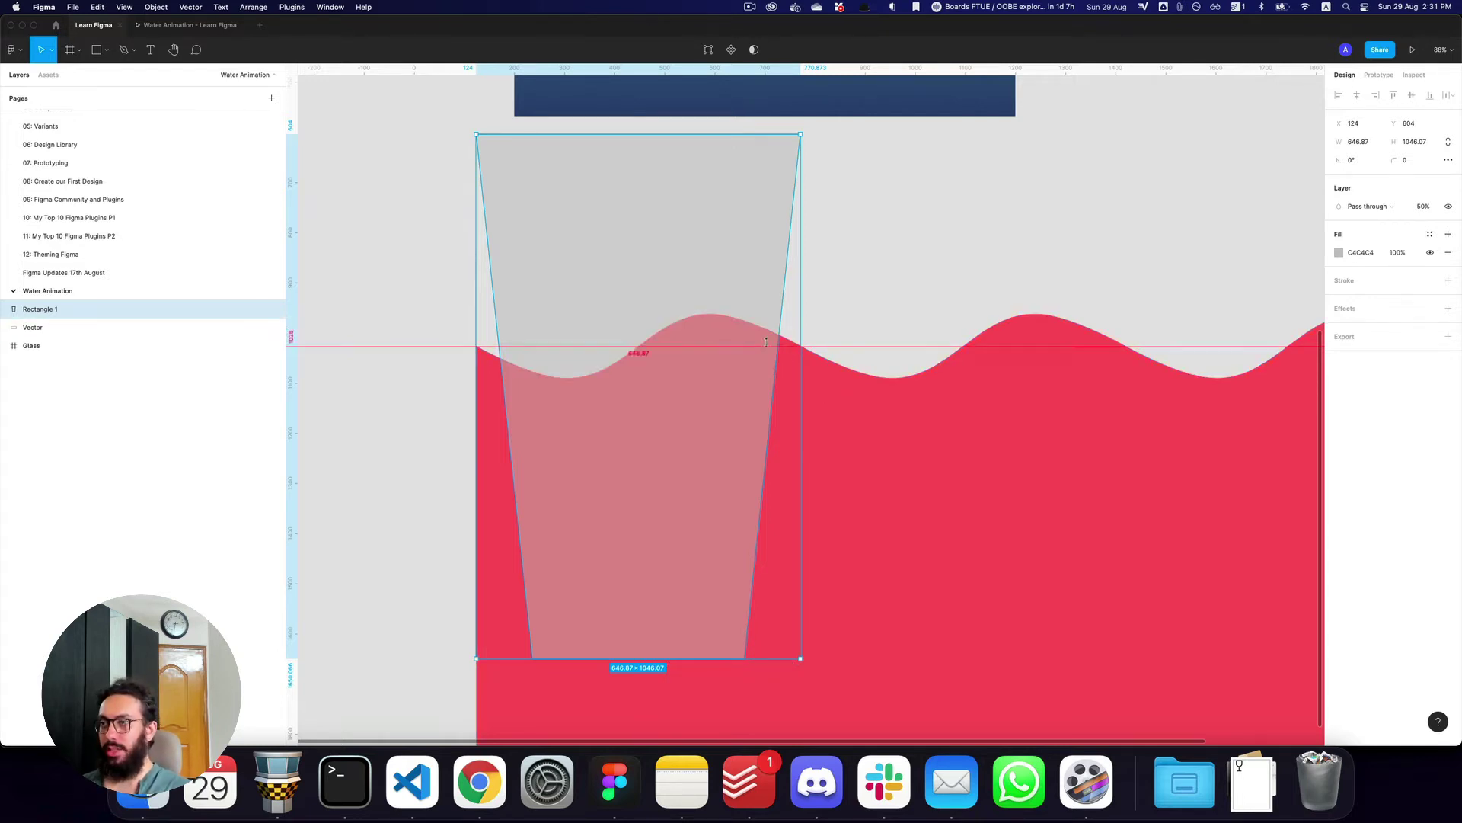
- Enlarge the tapered glass proportionally from its centre to 760 × 1230 px so its right side meets the end of the first wave
left_click_drag(802, 338, 828, 341)
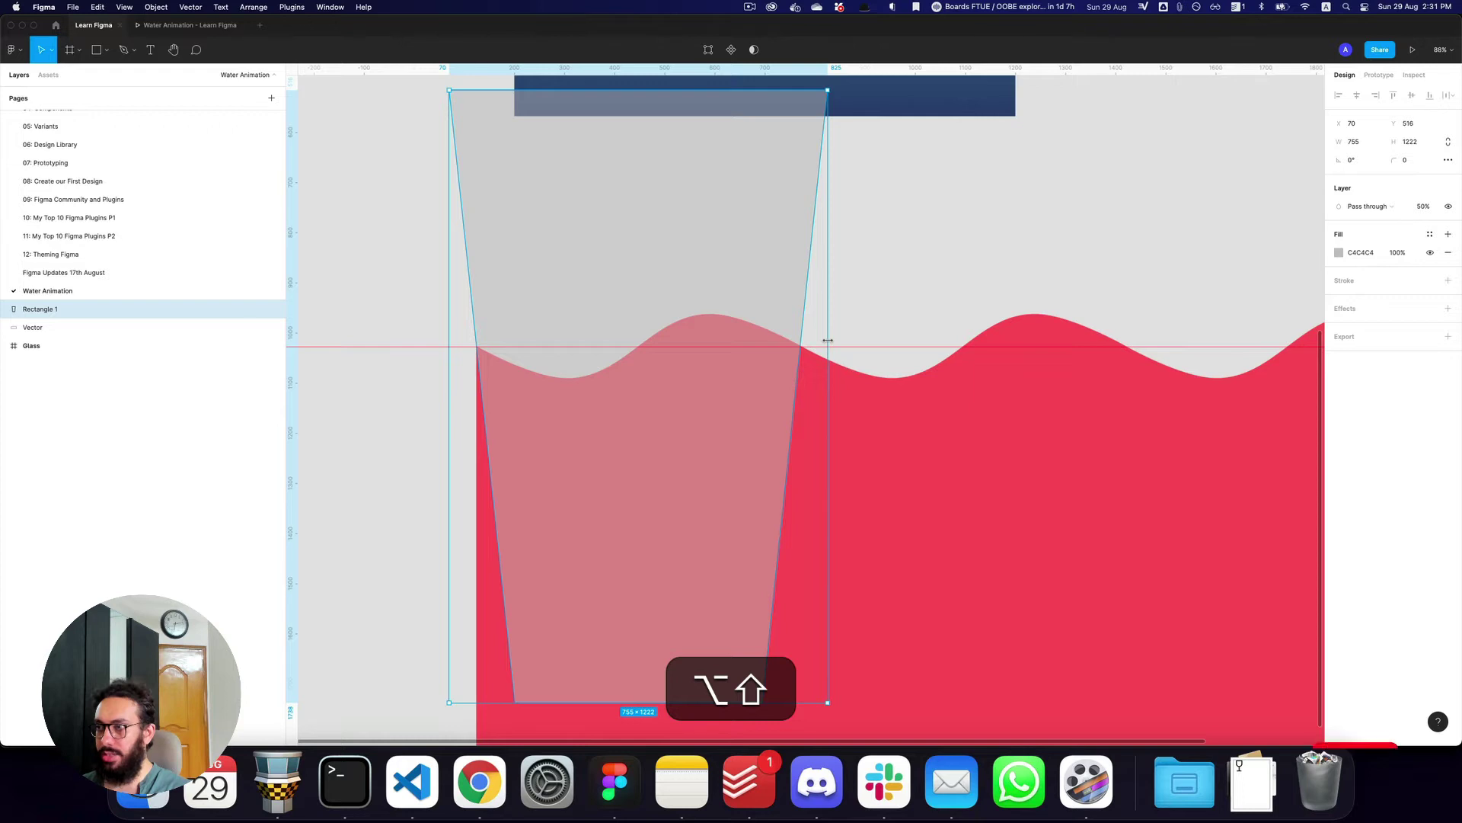
key("alt+shift+z")
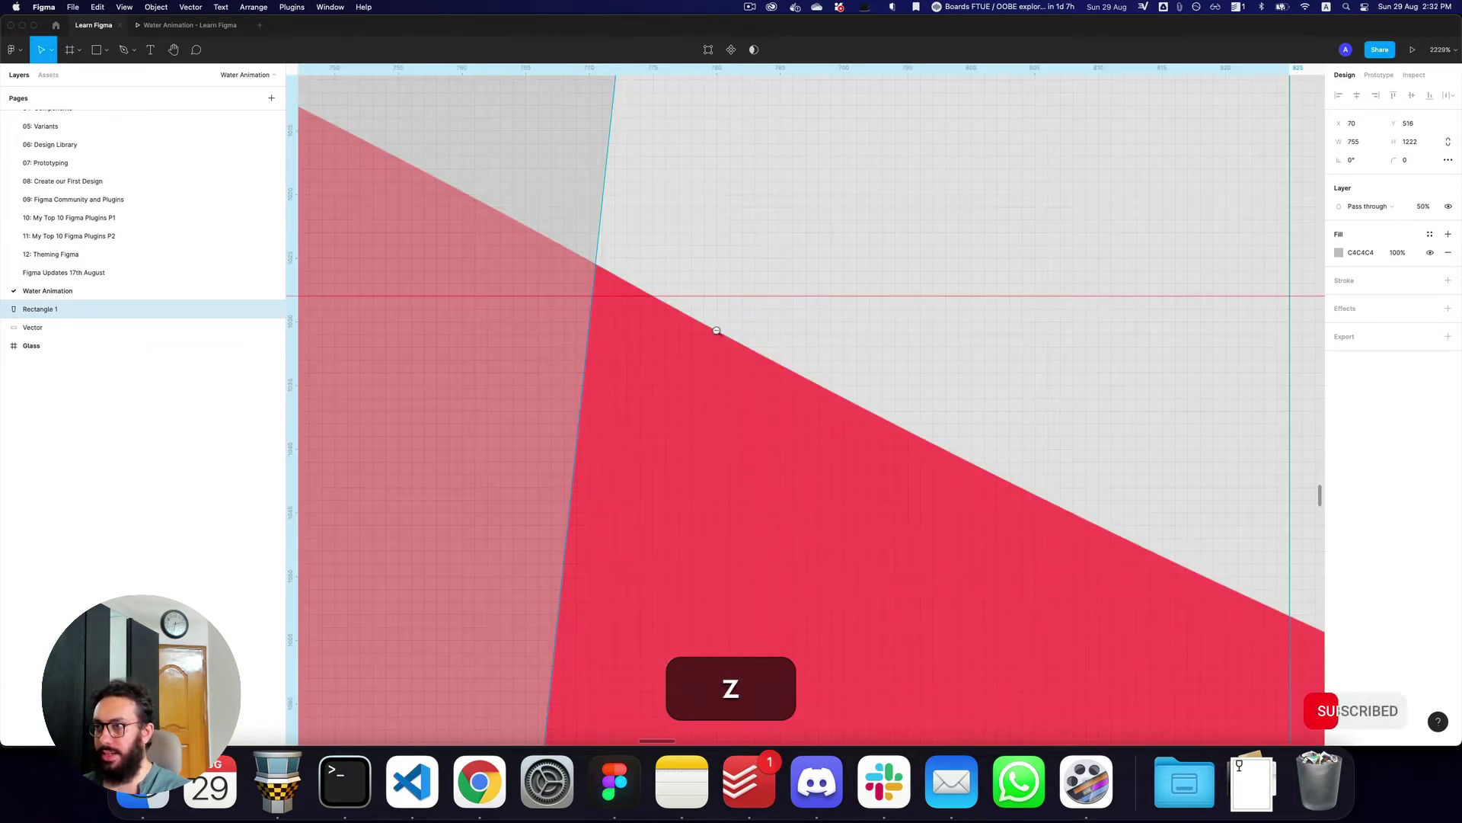
left_click(714, 326, "alt")
left_click(848, 335, "alt")
left_click_drag(929, 351, 942, 351)
key("z")
left_click(805, 345, "alt")
left_click(805, 345, "alt")
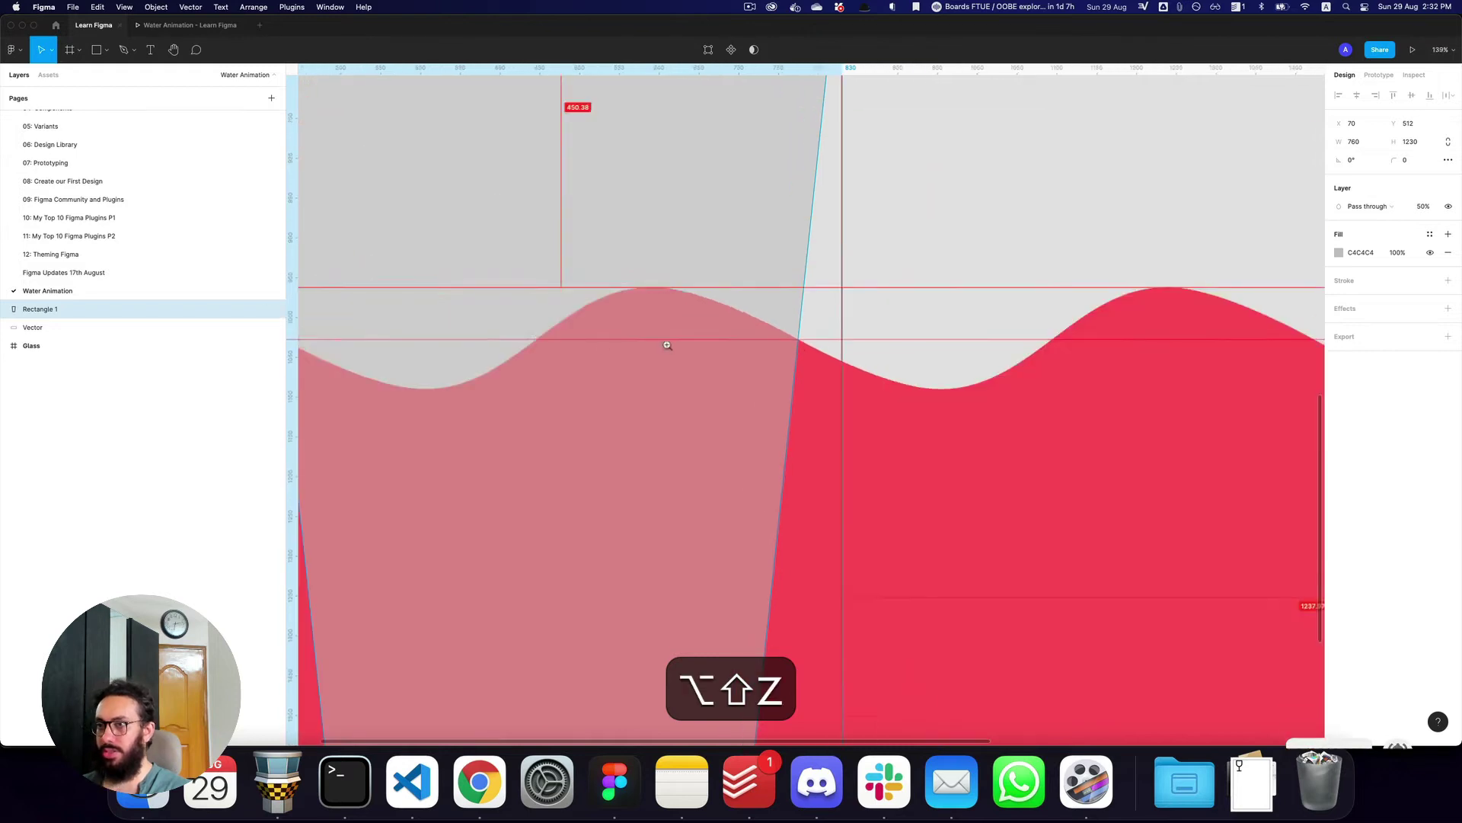
- Check the wave's left starting point and enlarge the tapered glass to 761 × 1232 px so its left side meets it
left_click_drag(394, 344, 1018, 355)
key("z")
left_click_drag(878, 324, 952, 387)
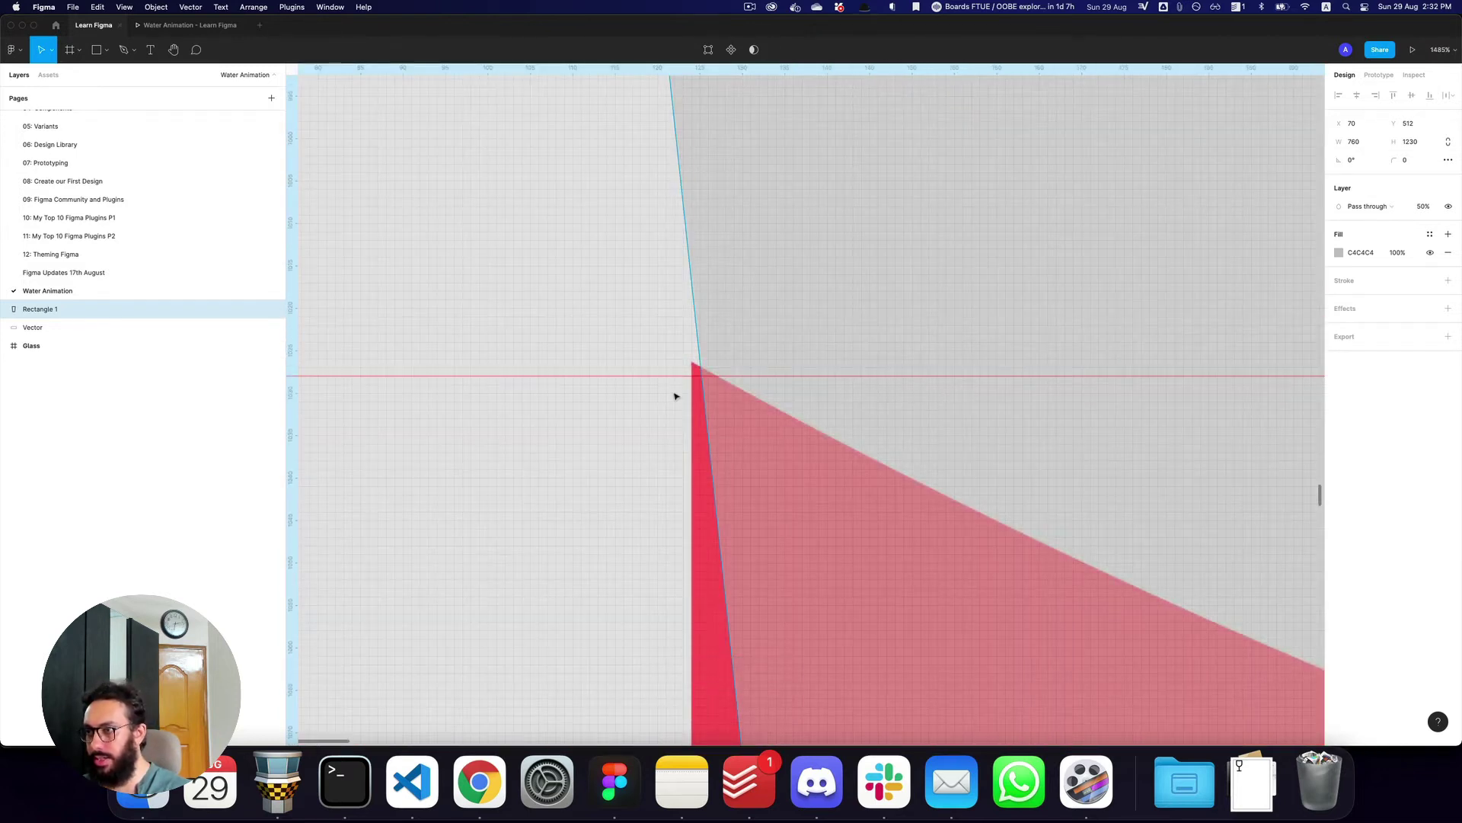
left_click(702, 361, "shift")
key("shift+z")
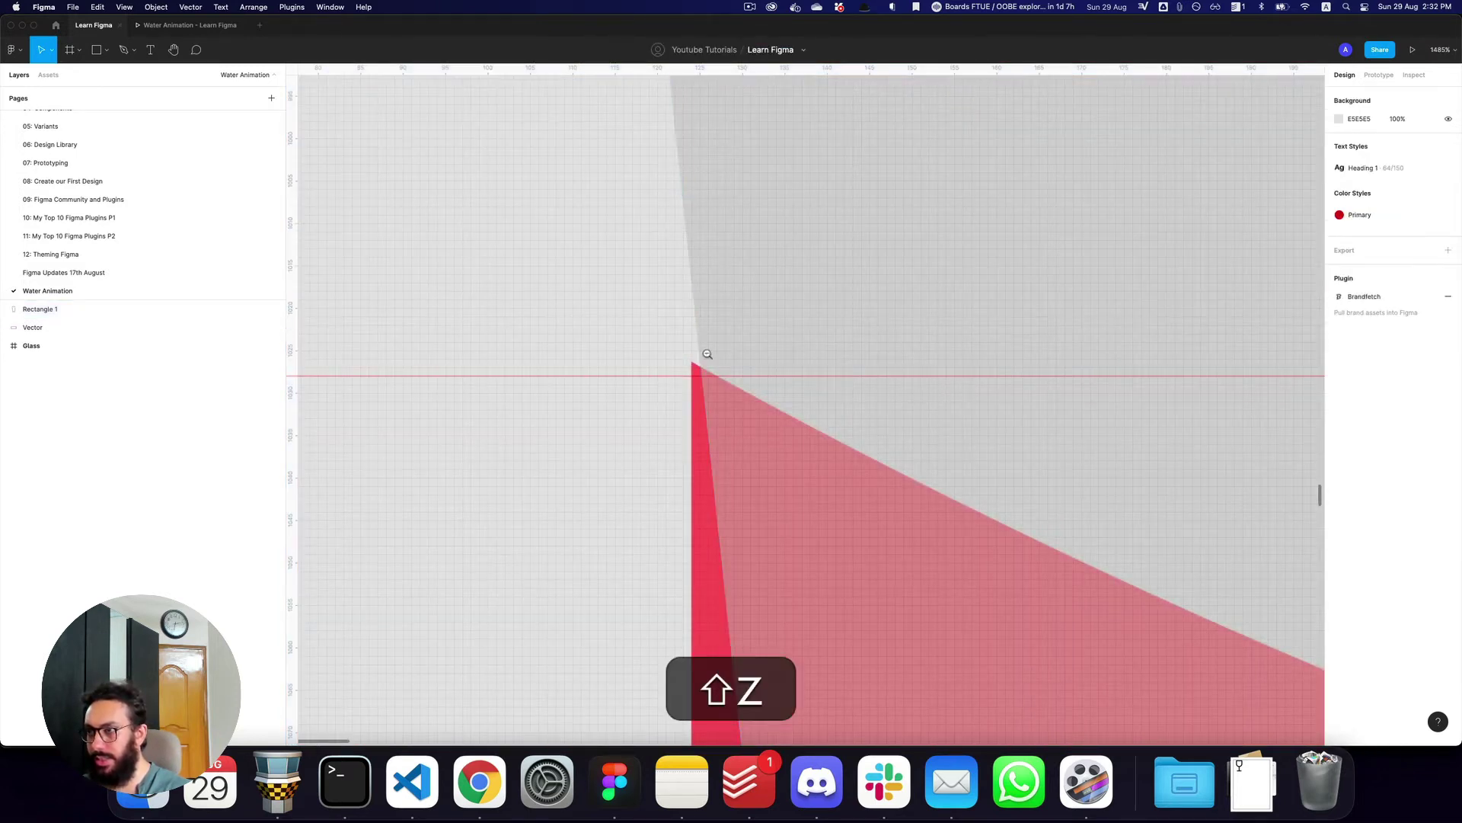
left_click(706, 352, "shift")
left_click(726, 353)
left_click_drag(467, 381, 465, 382)
left_click(689, 331, "shift")
left_click(689, 330, "shift")
left_click(688, 331, "shift")
left_click(689, 331, "shift")
key("space")
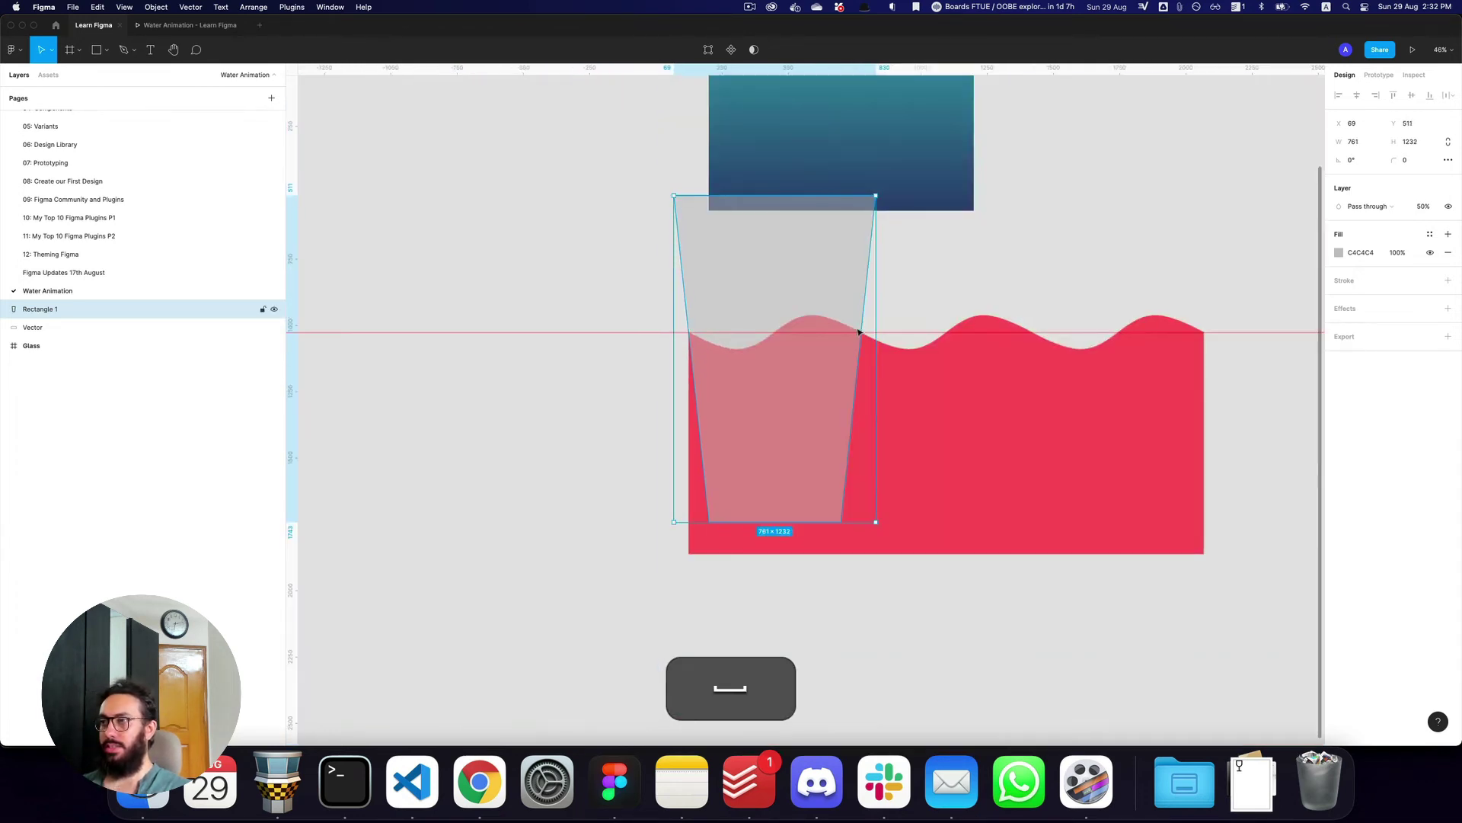
left_click(888, 274)
left_click_drag(888, 274, 787, 356)
left_click(724, 353)
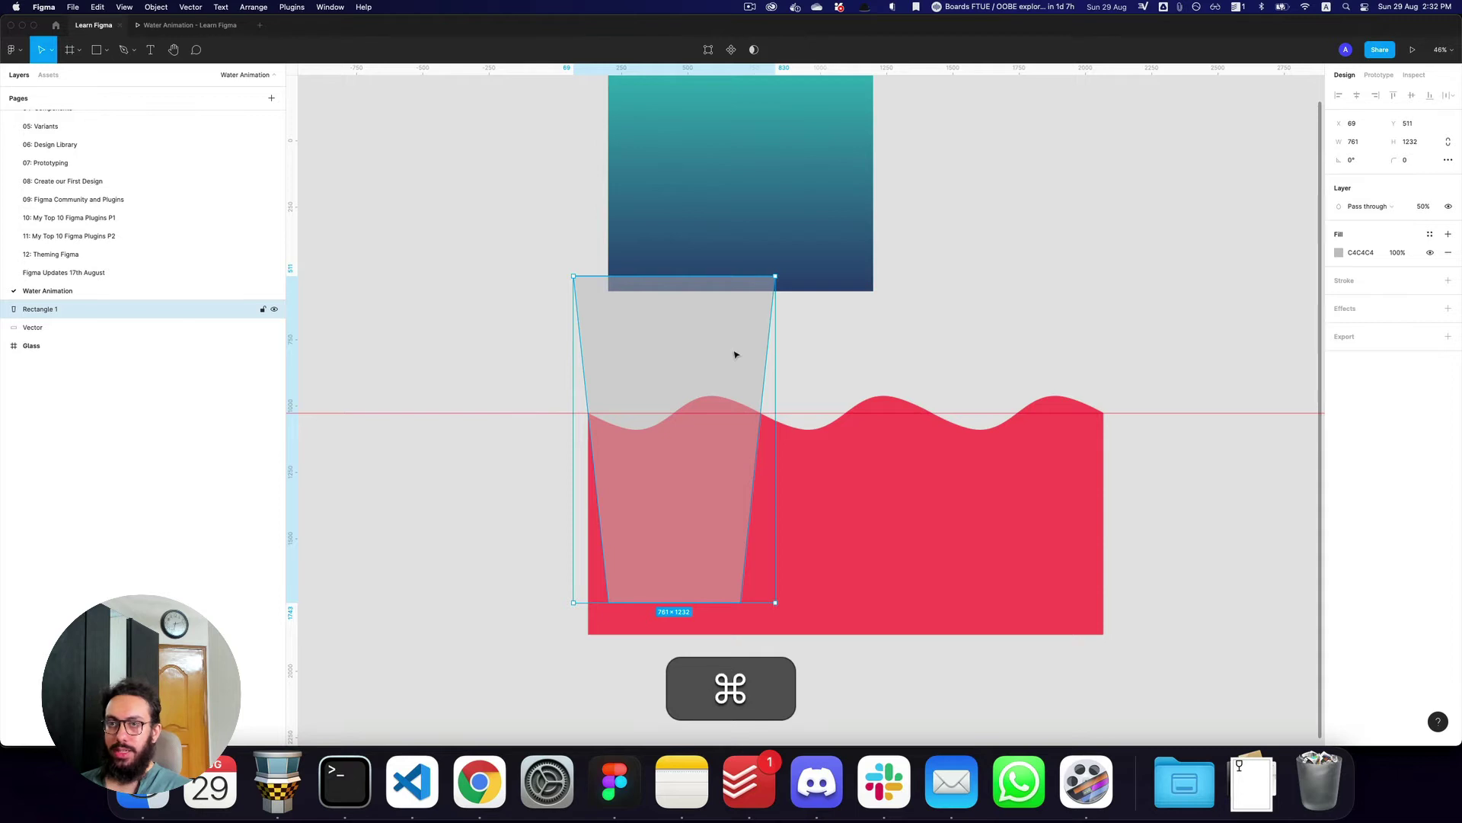
- Bring the wave vector forward, above the tapered glass shape
left_click(152, 329)
key("super+bracketright")
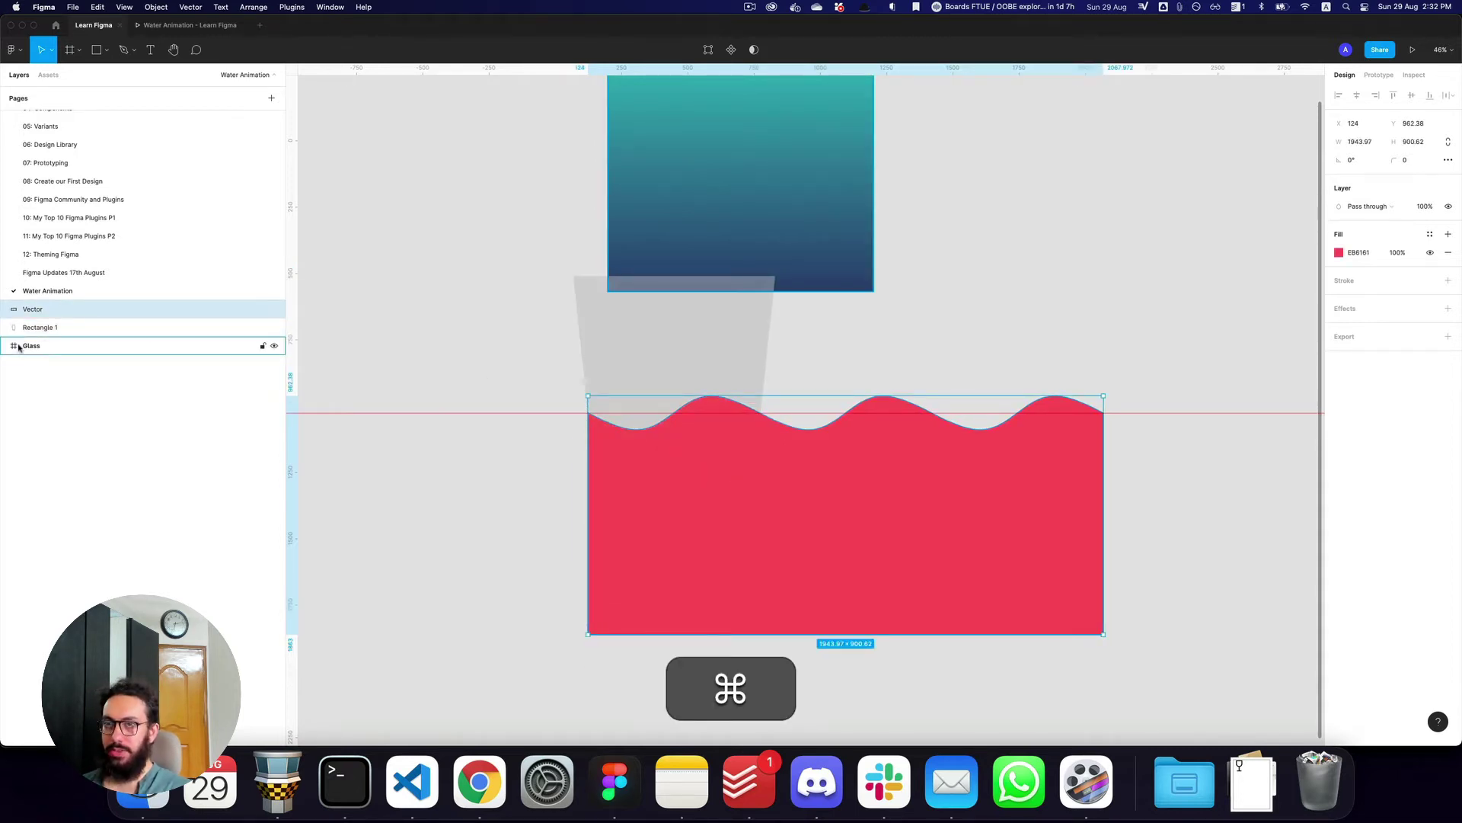
key("super+d")
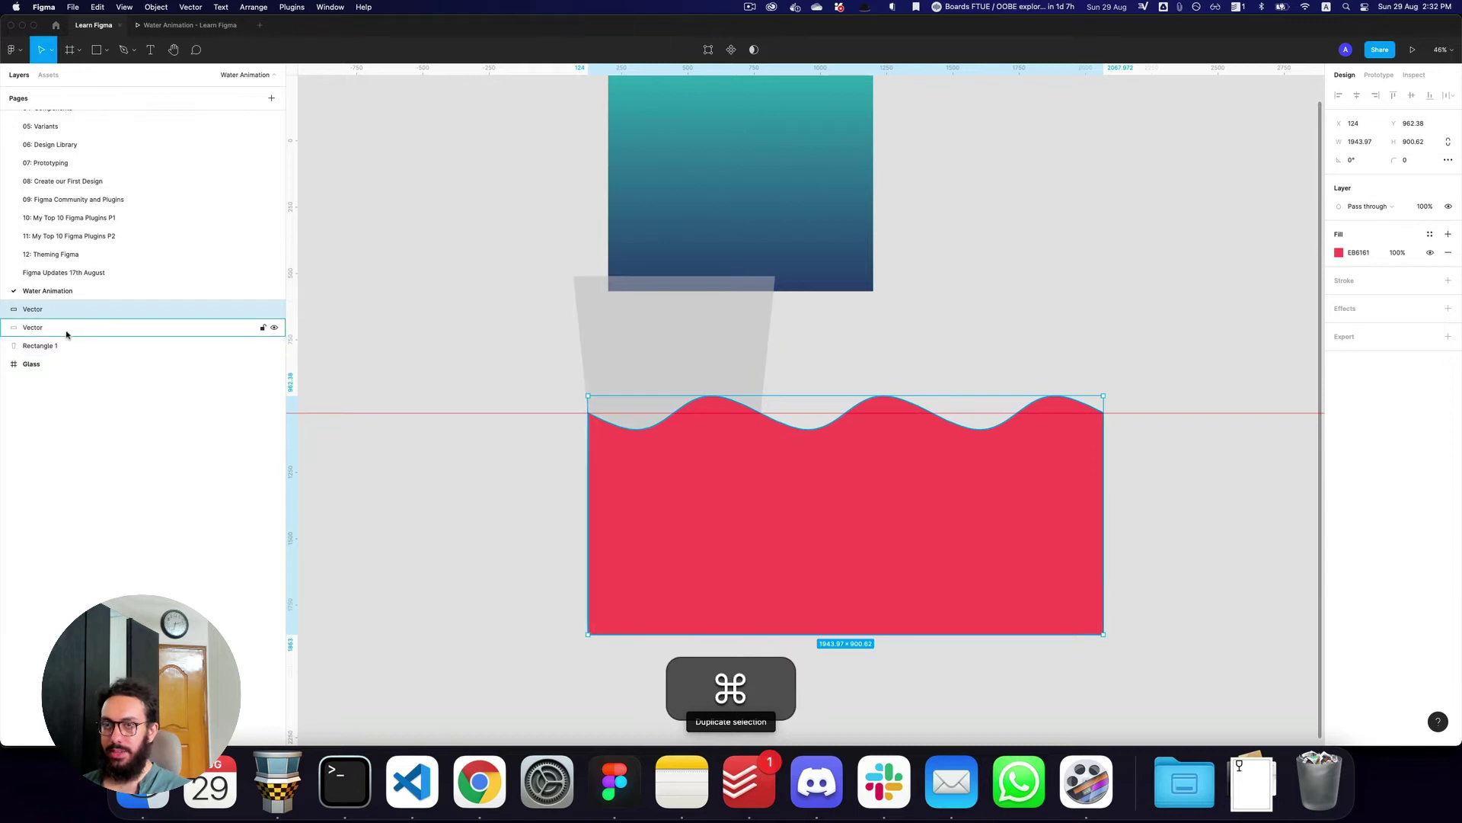
left_click(67, 333)
left_click(59, 350, "shift")
left_click(59, 349)
key("super+z")
key("super+z")
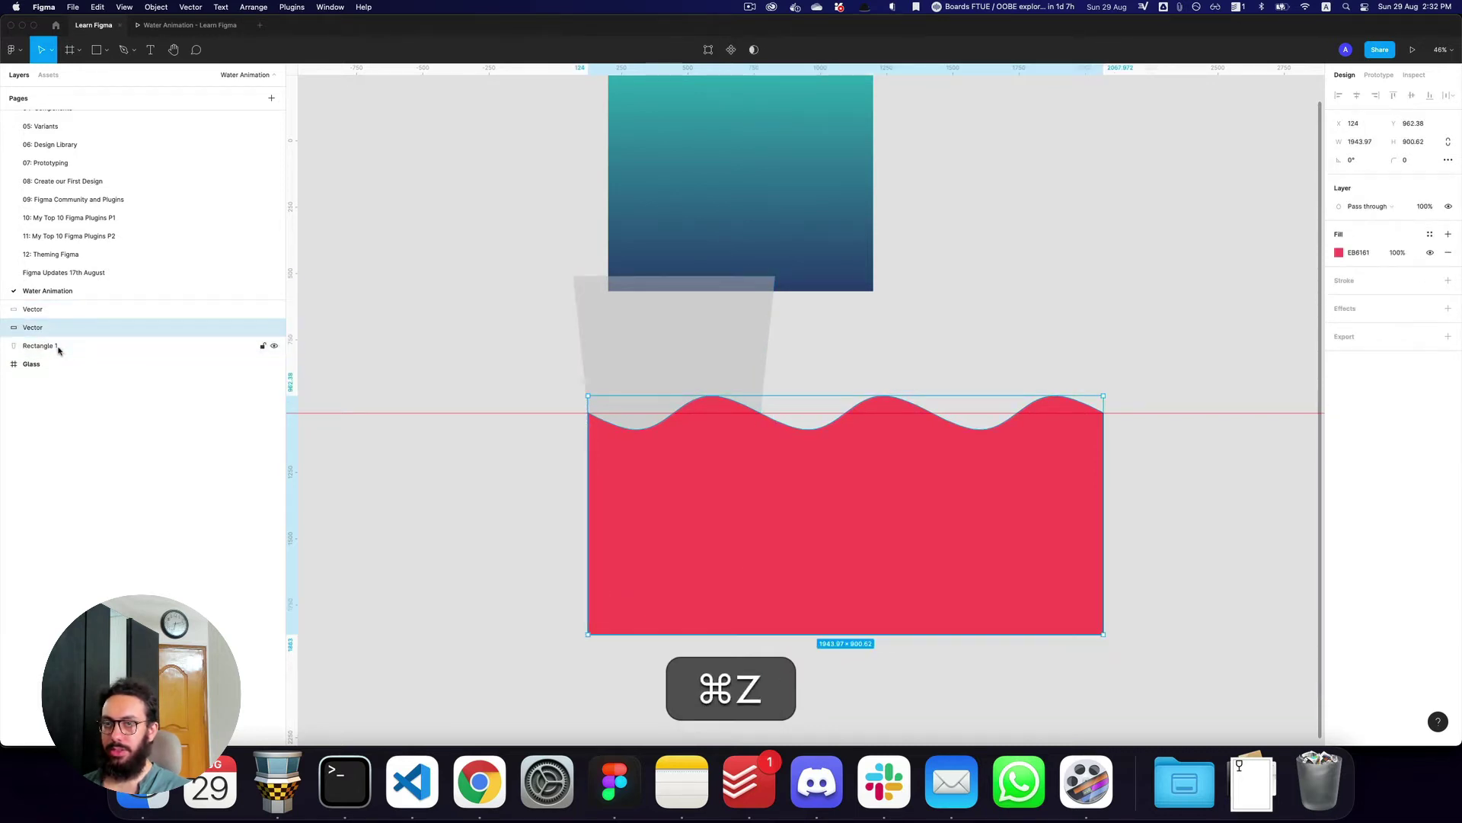
key("super+z")
- Rename the wave vector layer as Wave
double_click(32, 309)
type("Wave")
key("Return")
- Duplicate the tapered glass shape and use the duplicate as a mask for the Wave layer
left_click(39, 328)
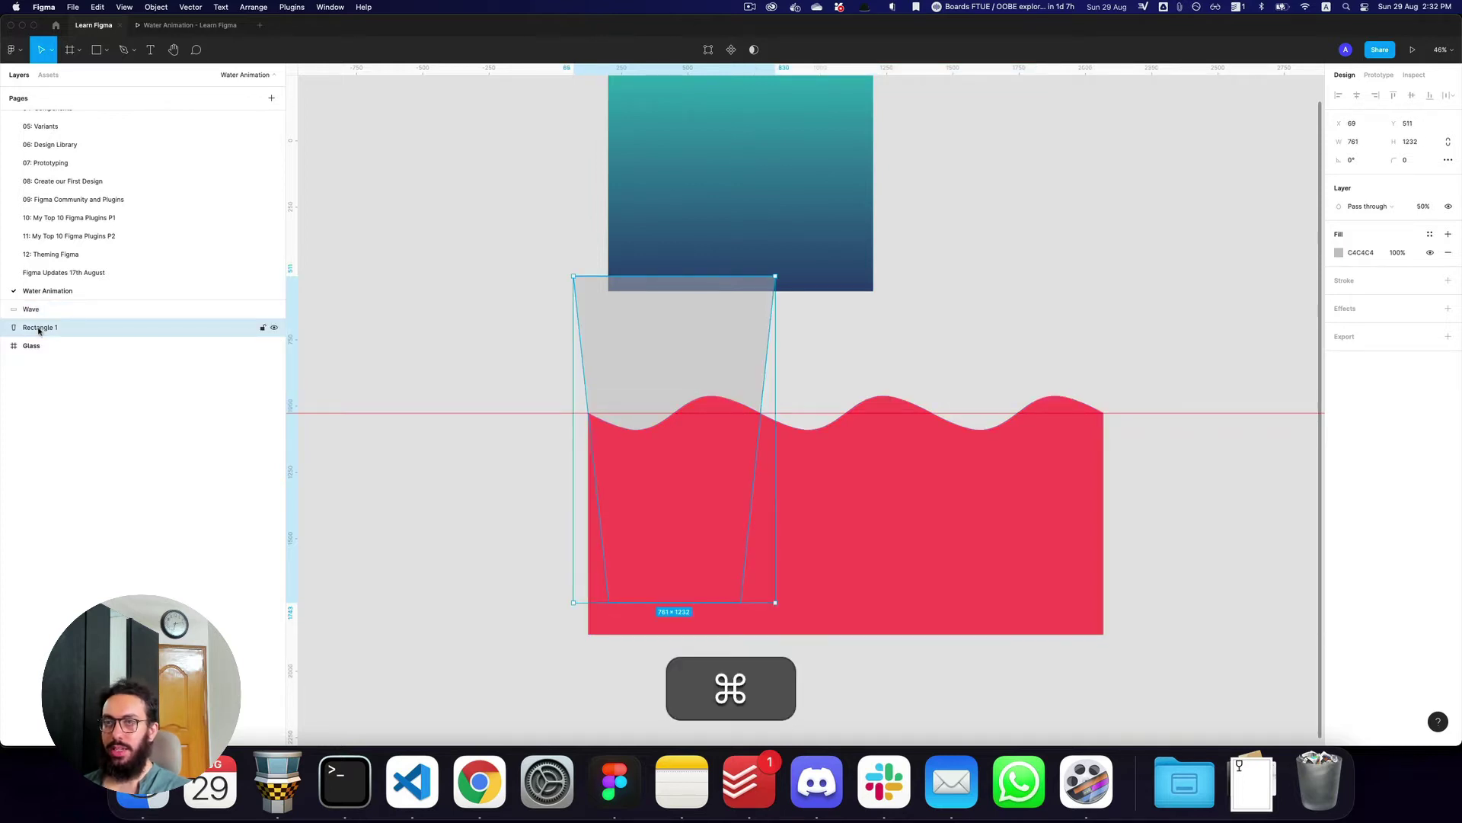
key("super+d")
left_click(34, 310, "shift")
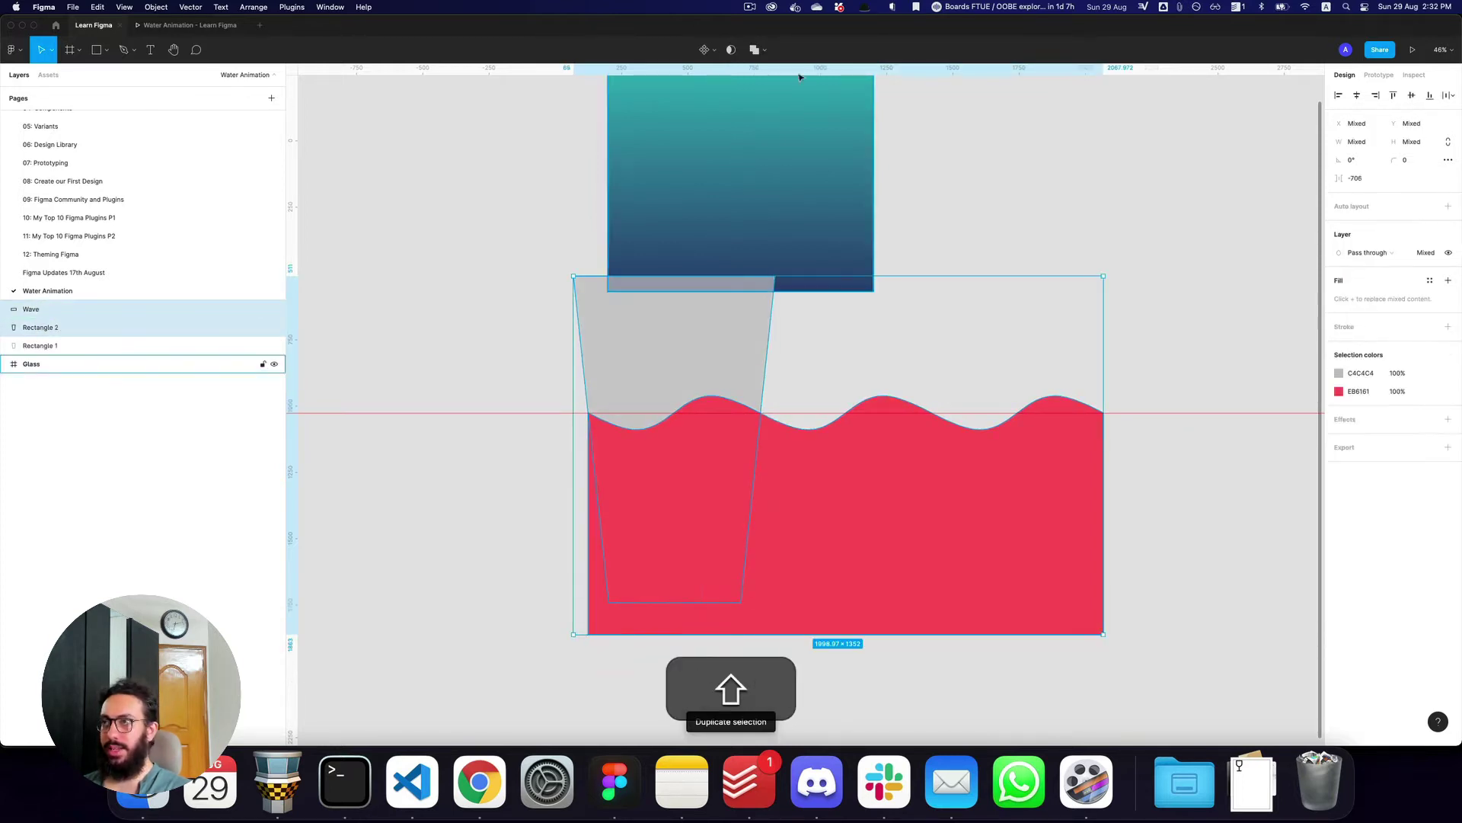
left_click(754, 49)
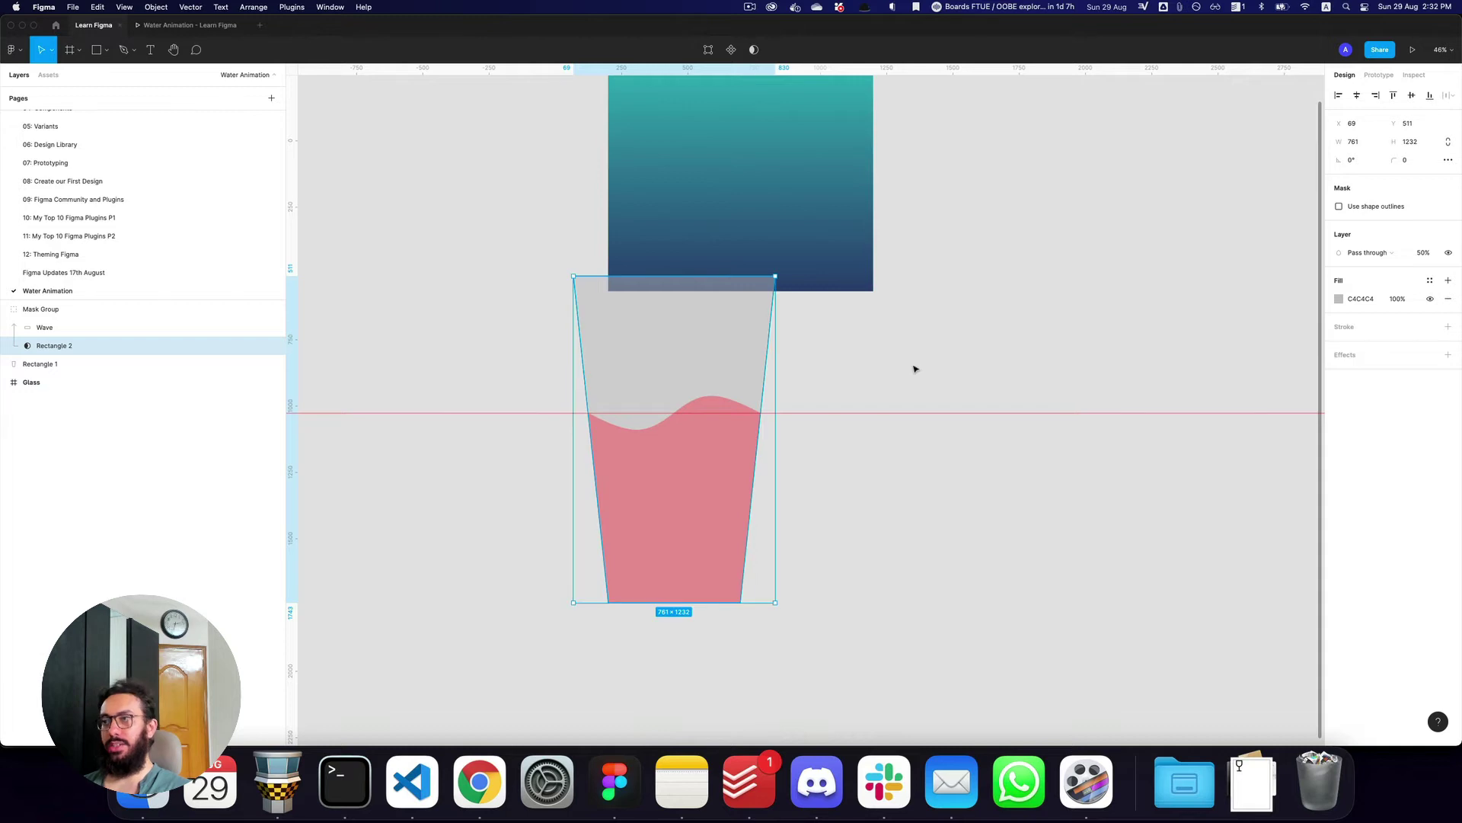
left_click(38, 310)
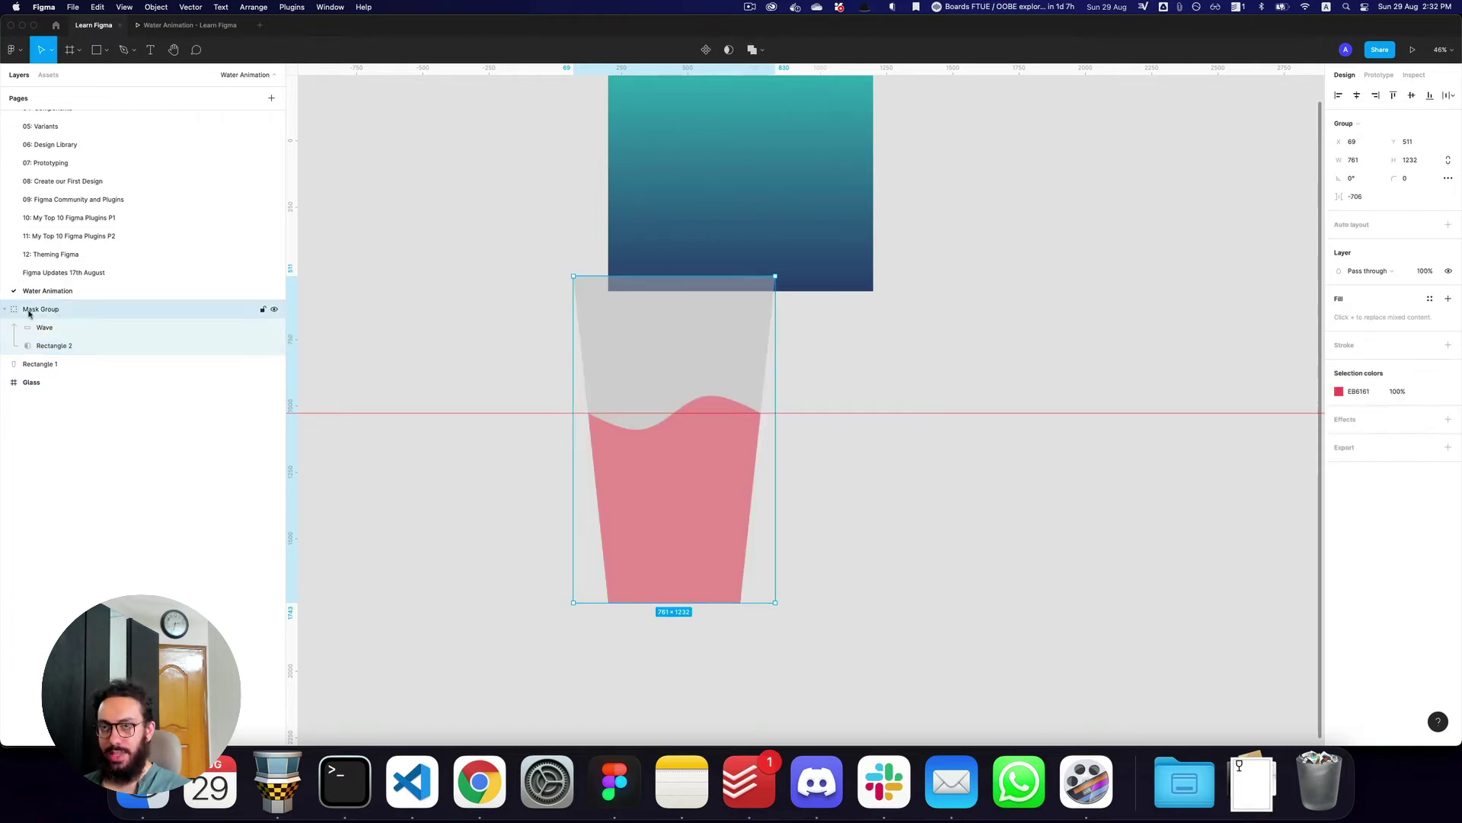
key("super+r")
key("shift+super+m")
key("shift+s")
key("Escape")
- Rename the unmasked tapered rectangle layer as Glass
left_click(35, 364)
key("shift+super+r")
type("Glass")
key("Return")
- Rename the mask rectangle inside the mask group as Mask Shape and lock it
left_click(80, 347)
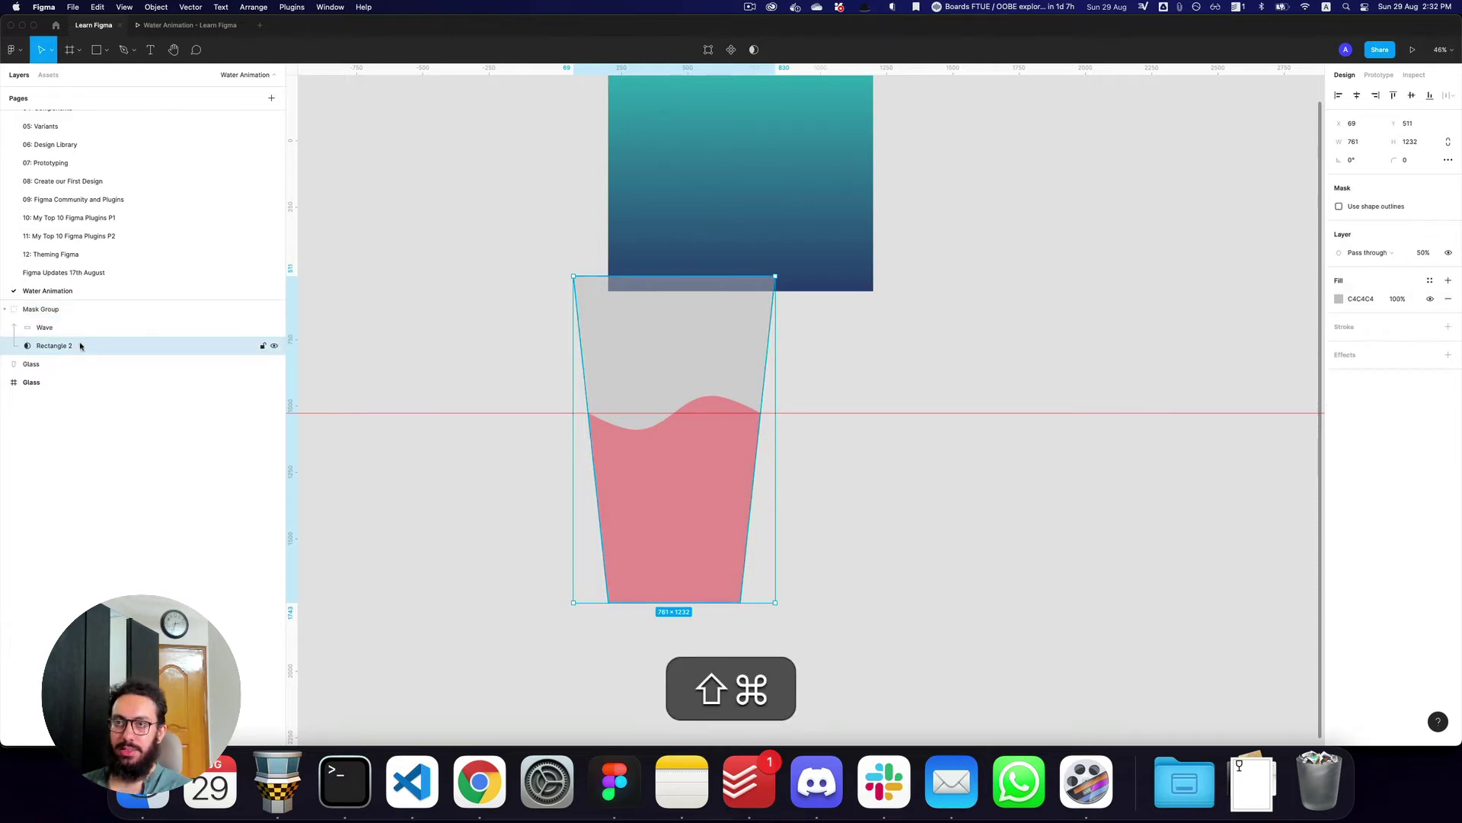
key("shift+super+r")
type("Mask Shape")
key("Return")
key("shift+super+l")
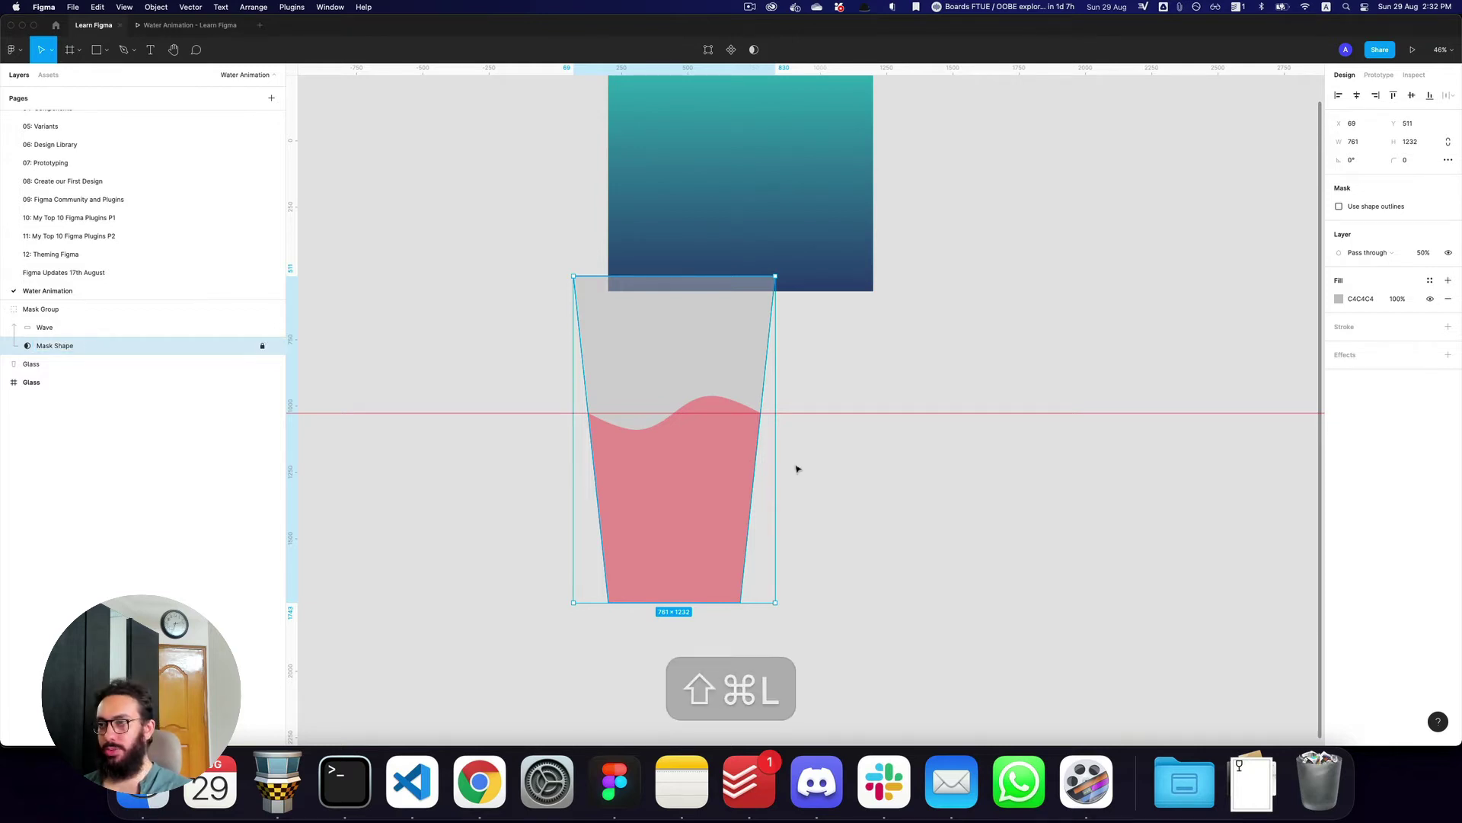
- Group the mask group with the Glass shape and name the new group Glass
left_click(10, 313)
left_click(10, 310)
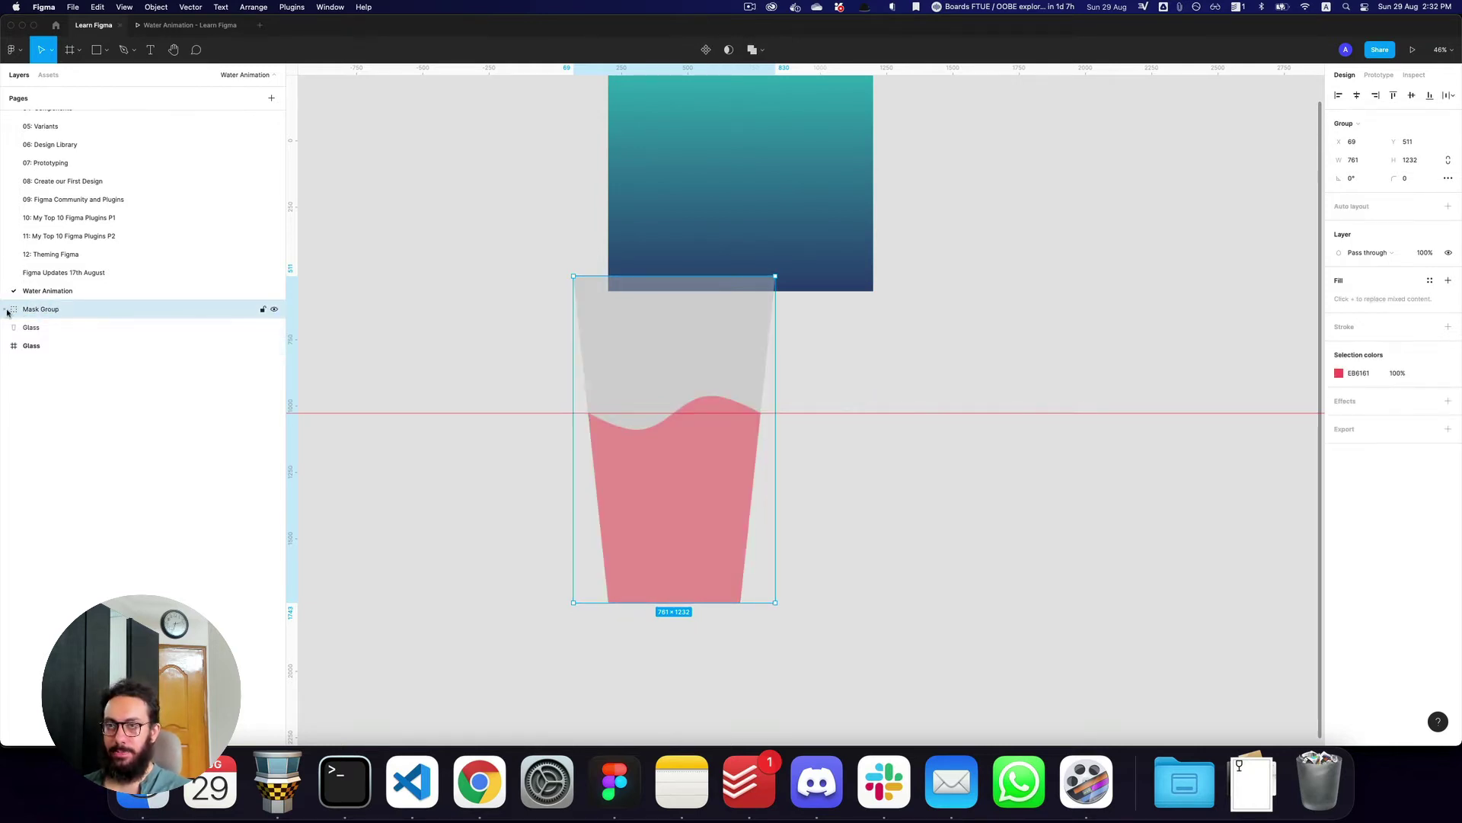
left_click(99, 334, "shift")
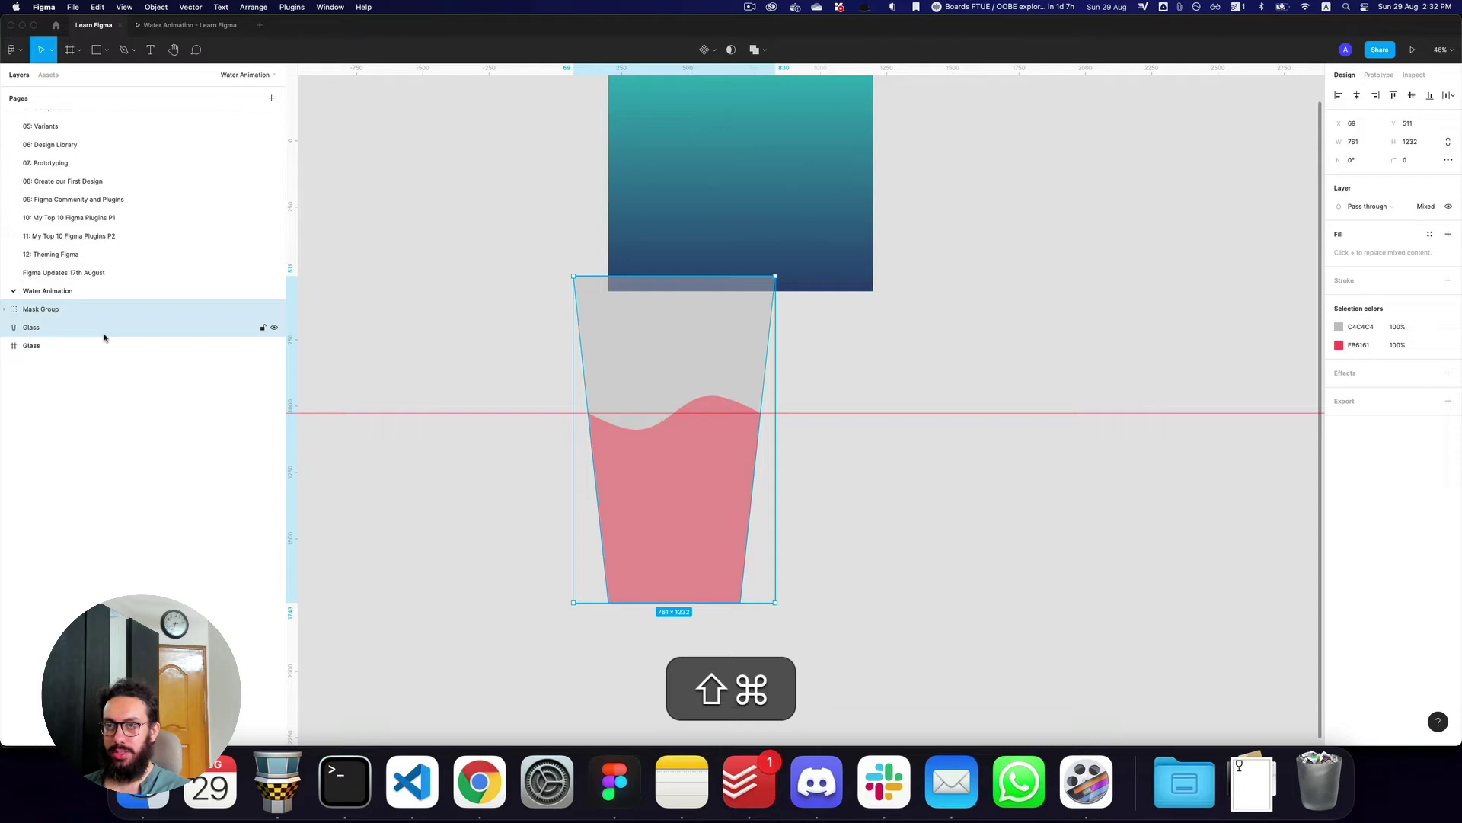
key("super+r")
type("Glass")
key("Return")
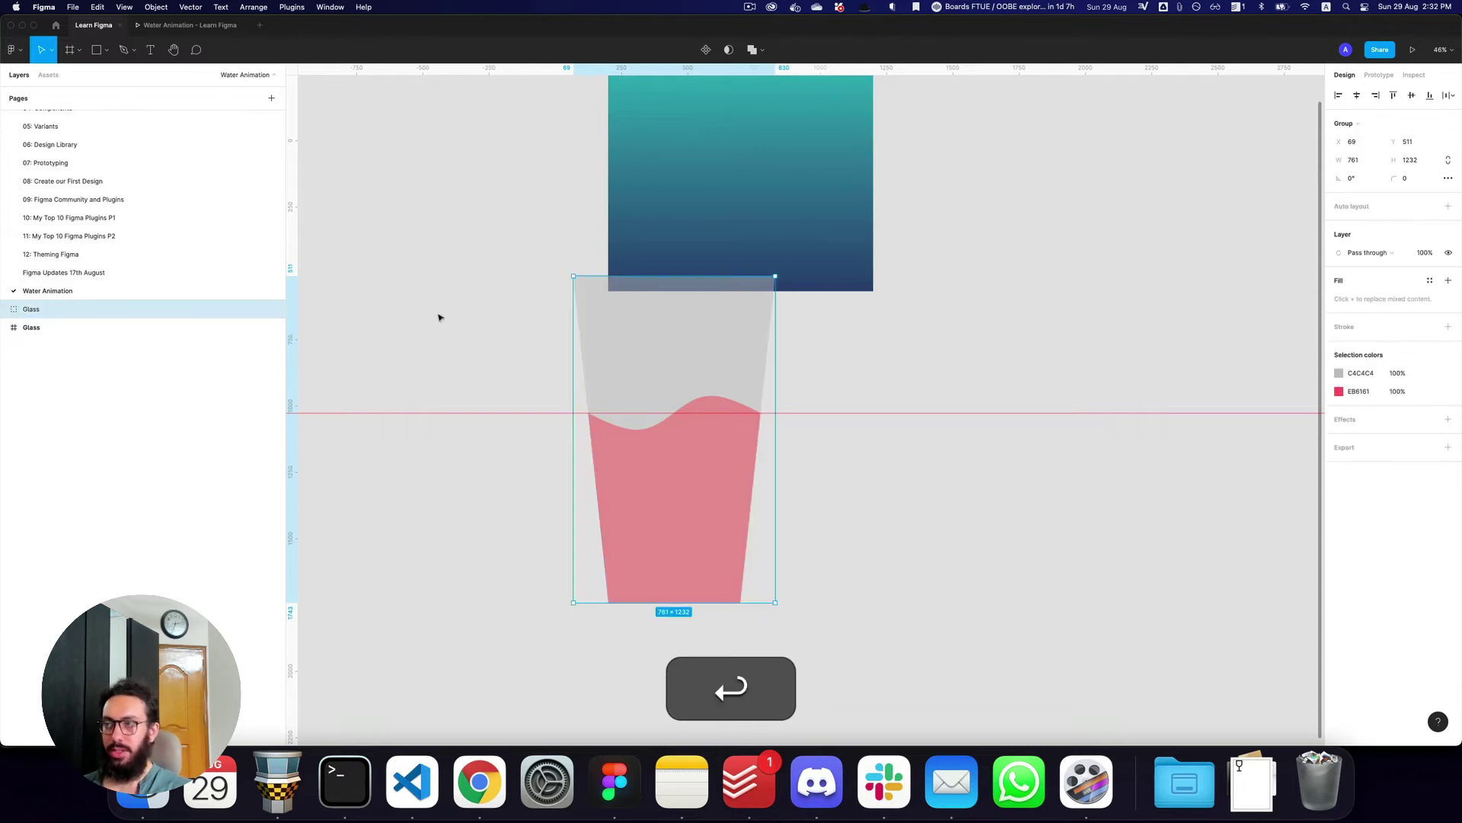
- Rename the gradient frame as Glass Container
scroll(597, 405, "up", 3)
left_click(575, 114)
key("shift+super+r")
type("Glass Container")
key("Return")
scroll(693, 336, "down", 3)
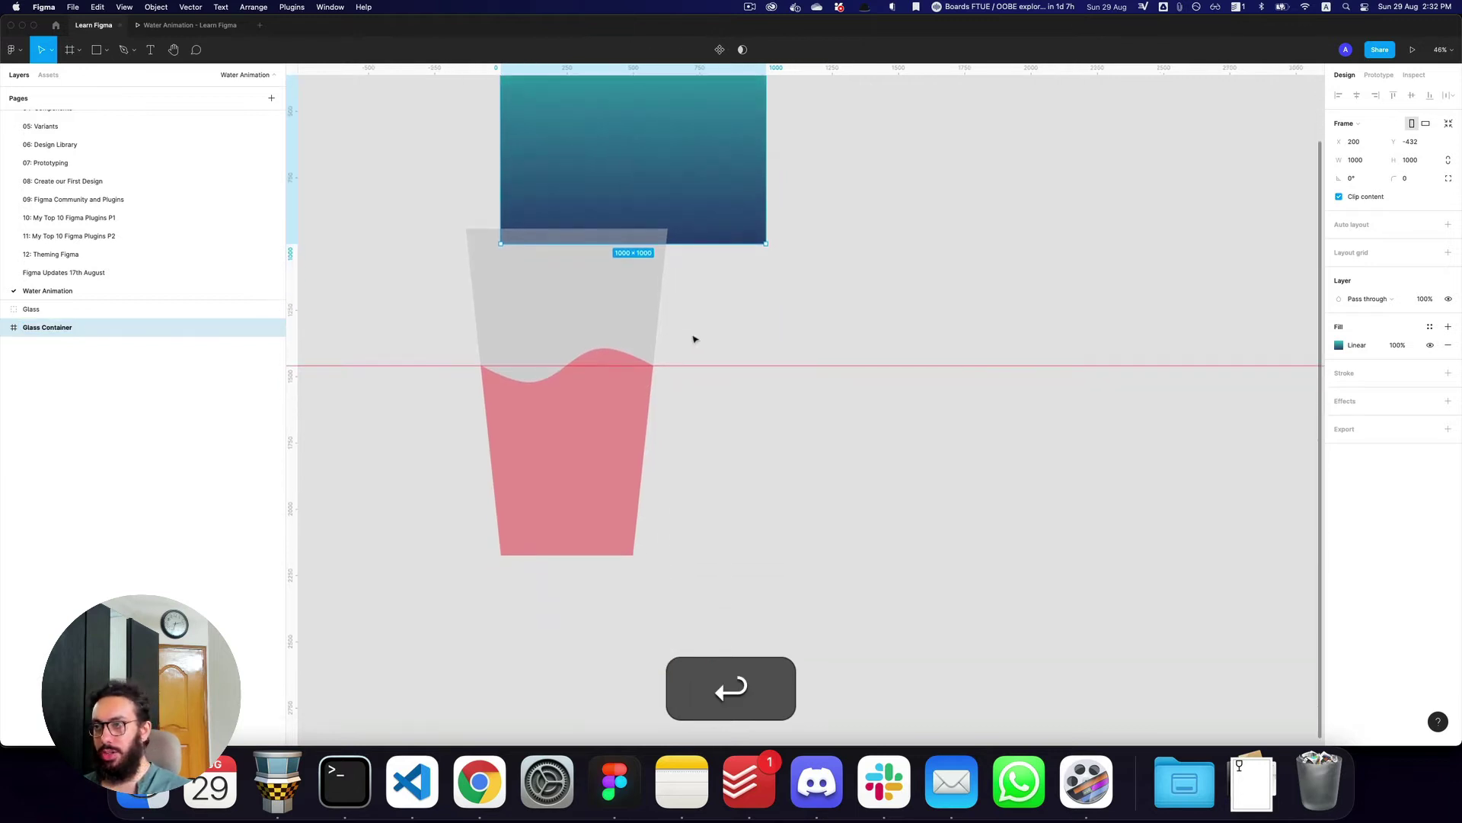
- Move the Glass group into the Glass Container frame, over the gradient background
left_click(610, 329)
left_click_drag(610, 329, 711, 284)
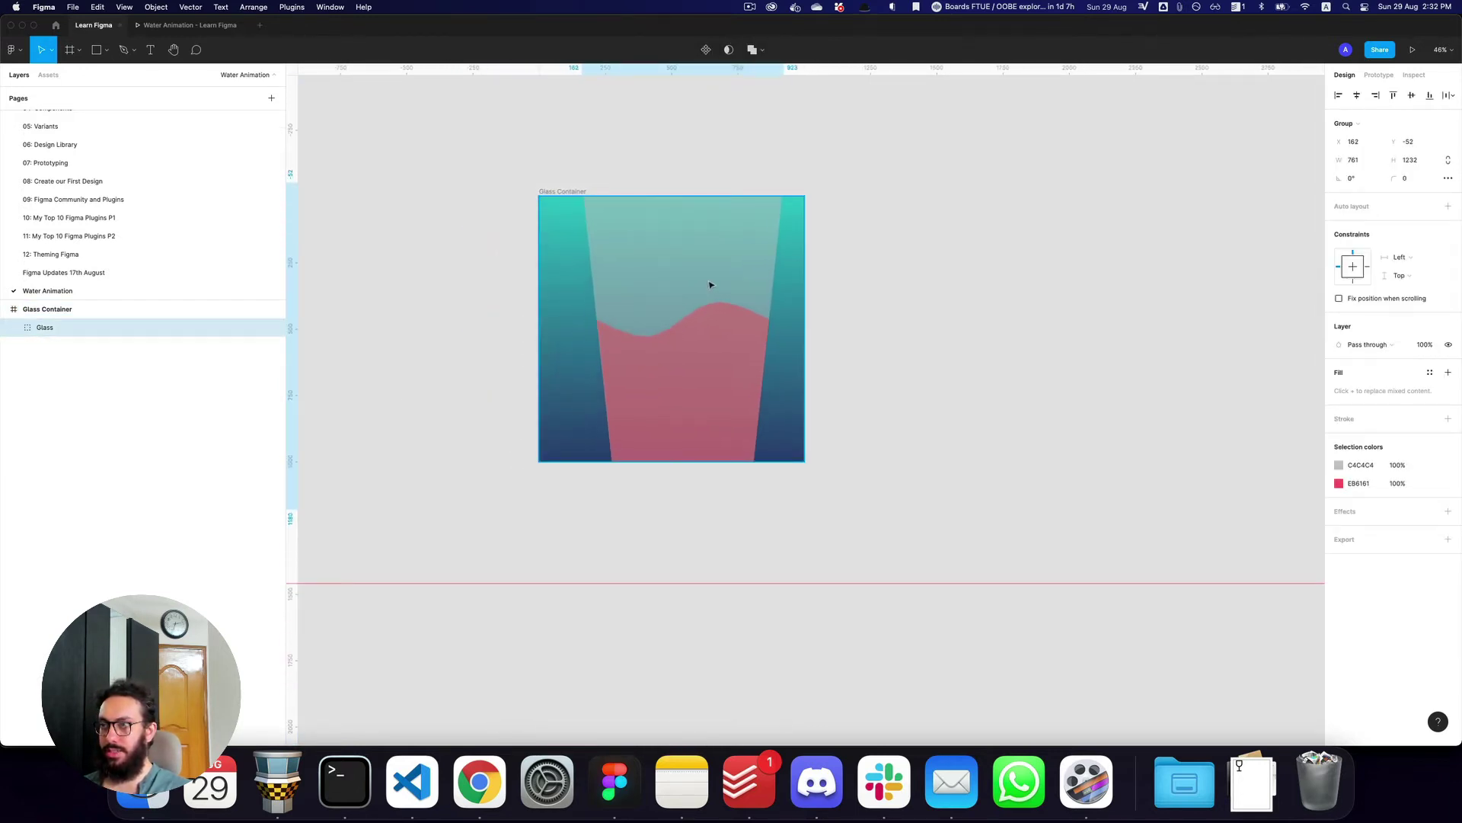
key("k")
left_click_drag(784, 183, 683, 305)
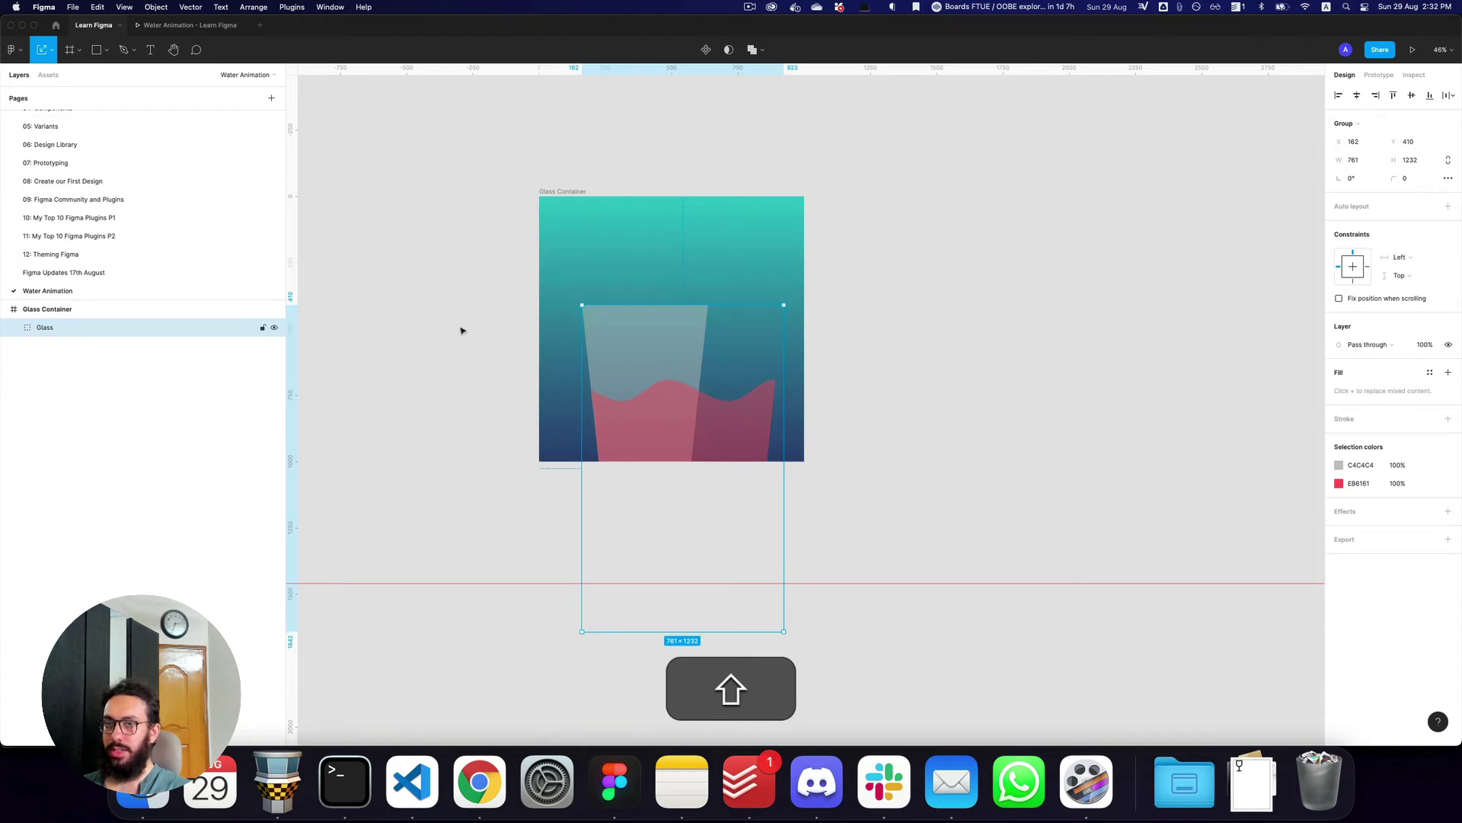
key("shift+super+z")
- Expand the Glass group and its Mask Group, and unlock the Mask Shape layer
left_click(15, 328)
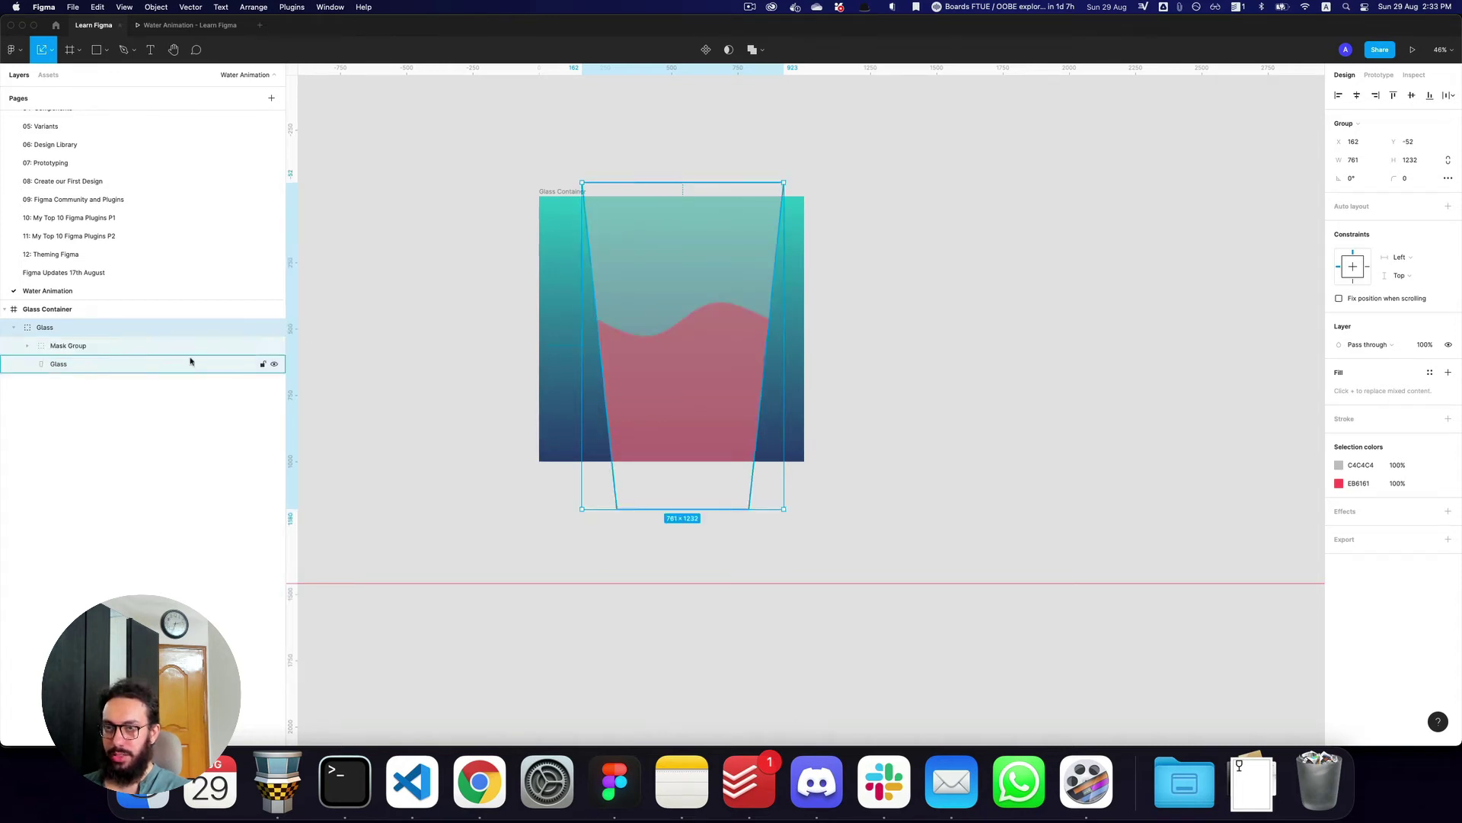
left_click(30, 347)
left_click(29, 347)
left_click(262, 382)
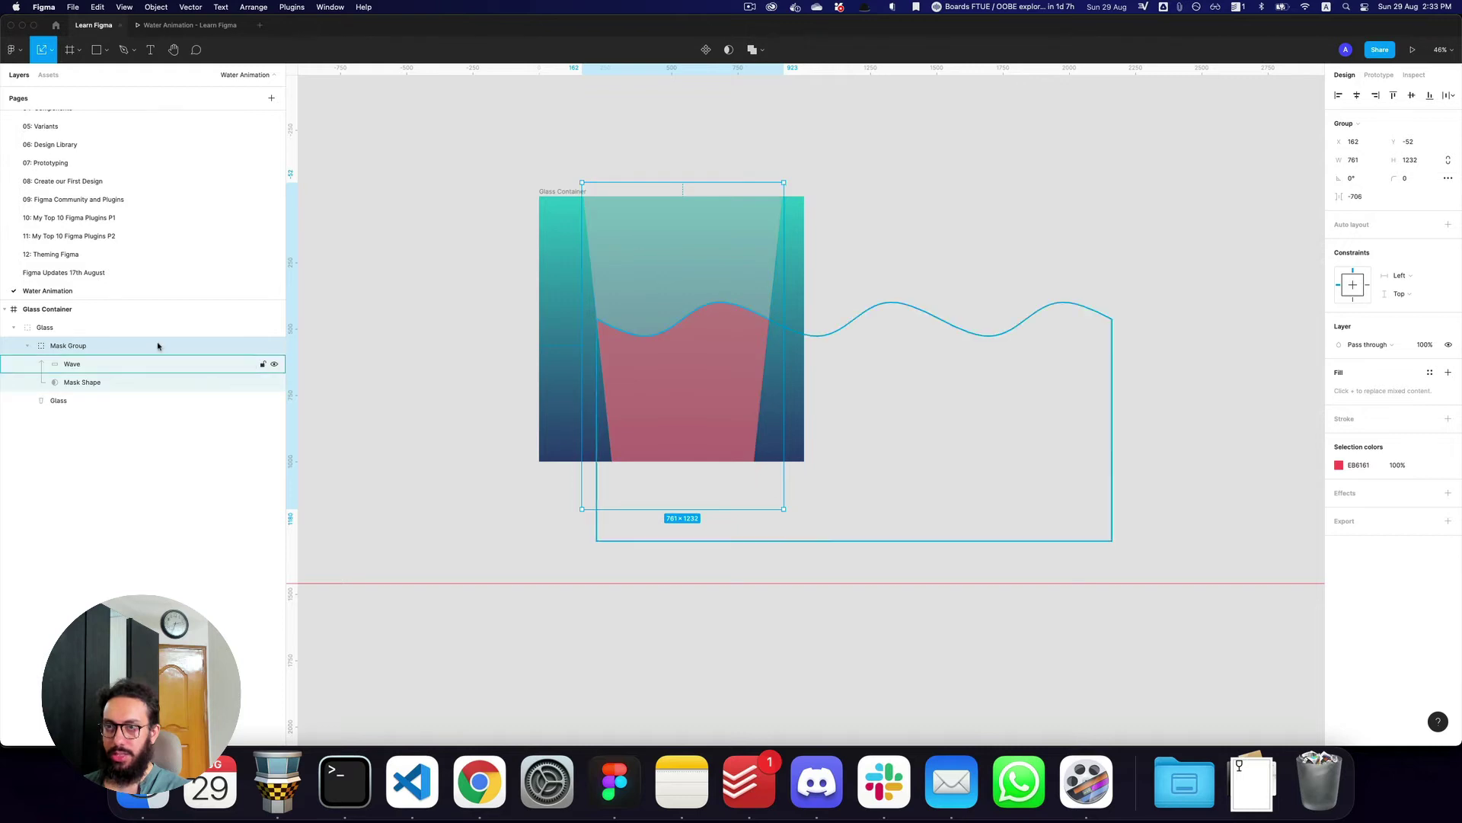
- Scale the Glass group proportionally to 380.5 × 616 and centre it horizontally and vertically in the Glass Container frame
left_click(197, 325)
key("k")
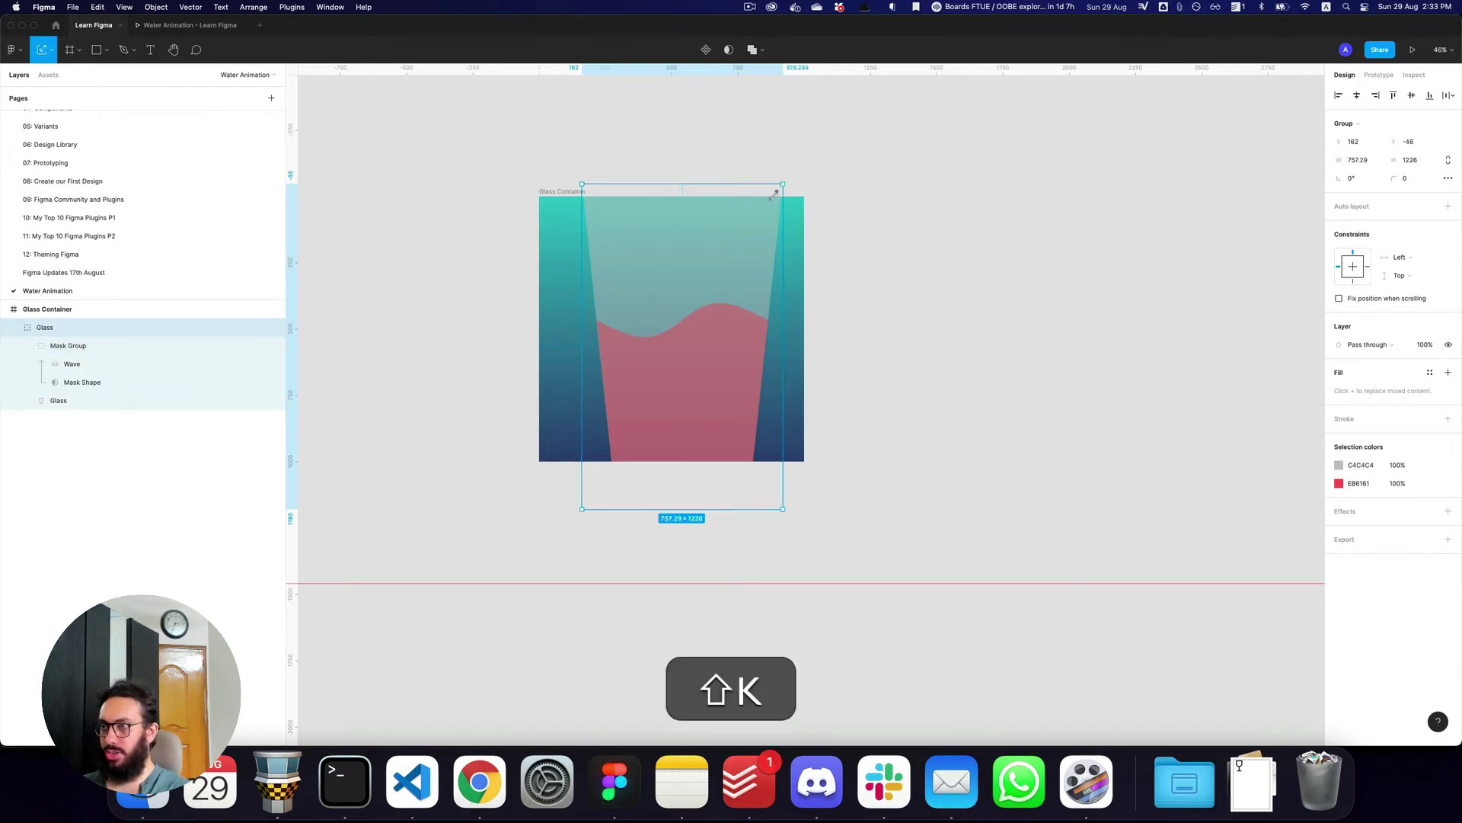
left_click_drag(782, 185, 667, 299)
key("alt+h")
key("alt+v")
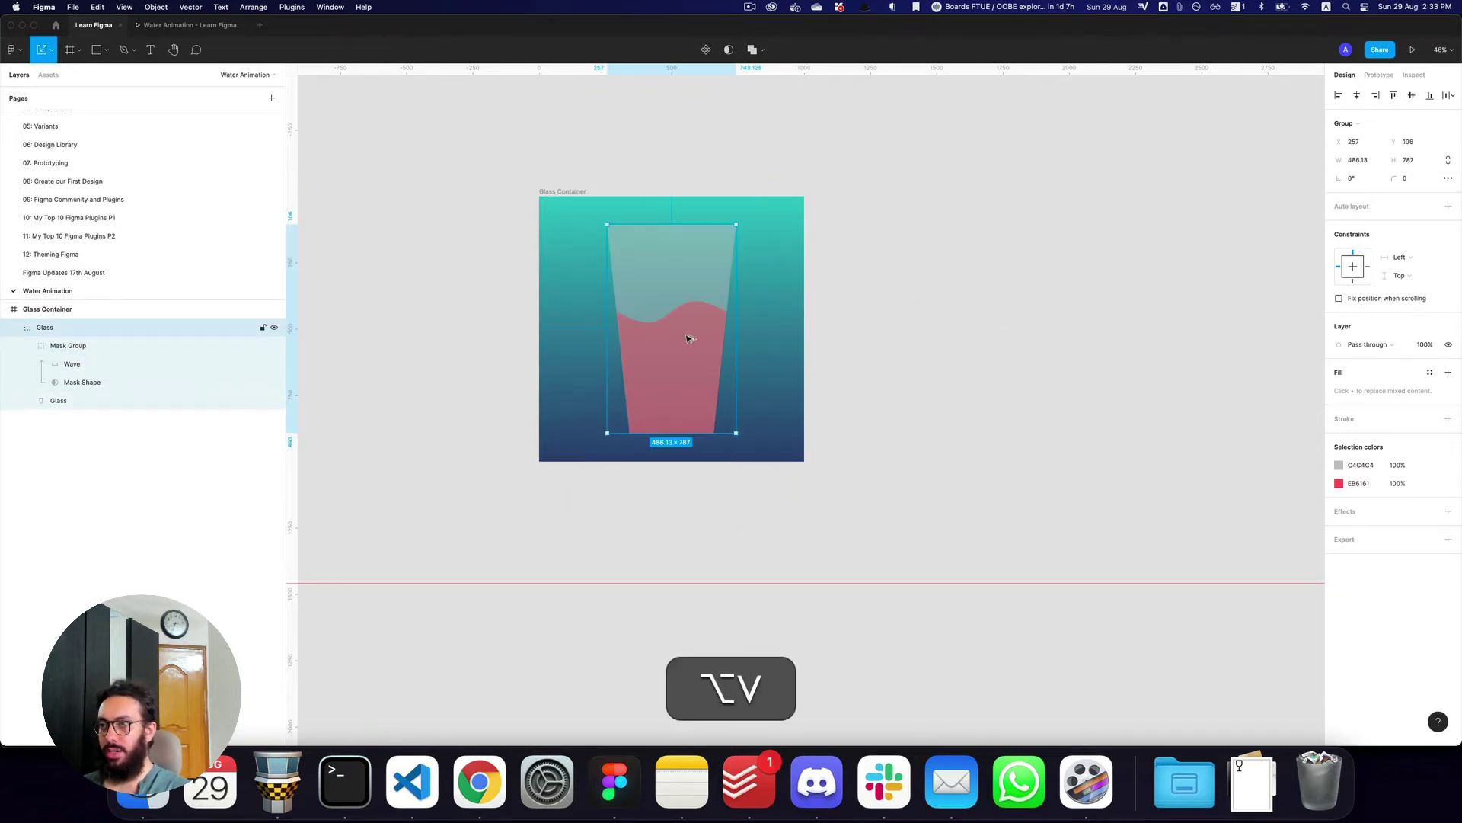
left_click_drag(735, 224, 706, 269)
key("alt+h")
key("alt+v")
left_click(861, 300)
- Lock the Mask Shape layer inside the Glass group
left_click(681, 288)
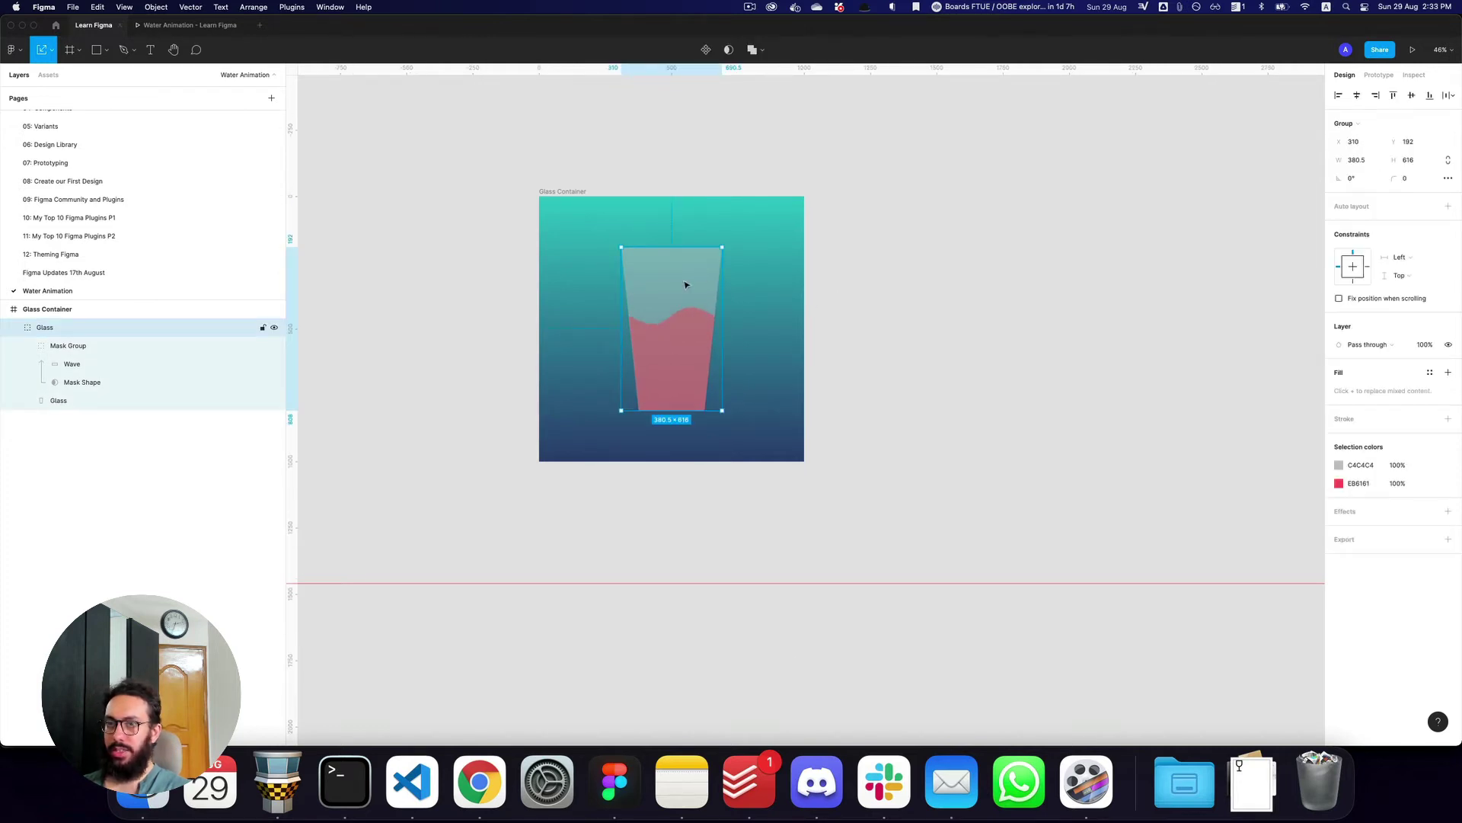
left_click(685, 285, "super")
key("shift+super+l")
- Set the Glass shape's layer opacity to 100% and its fill to white, FFFFFF
left_click(113, 401)
key("0")
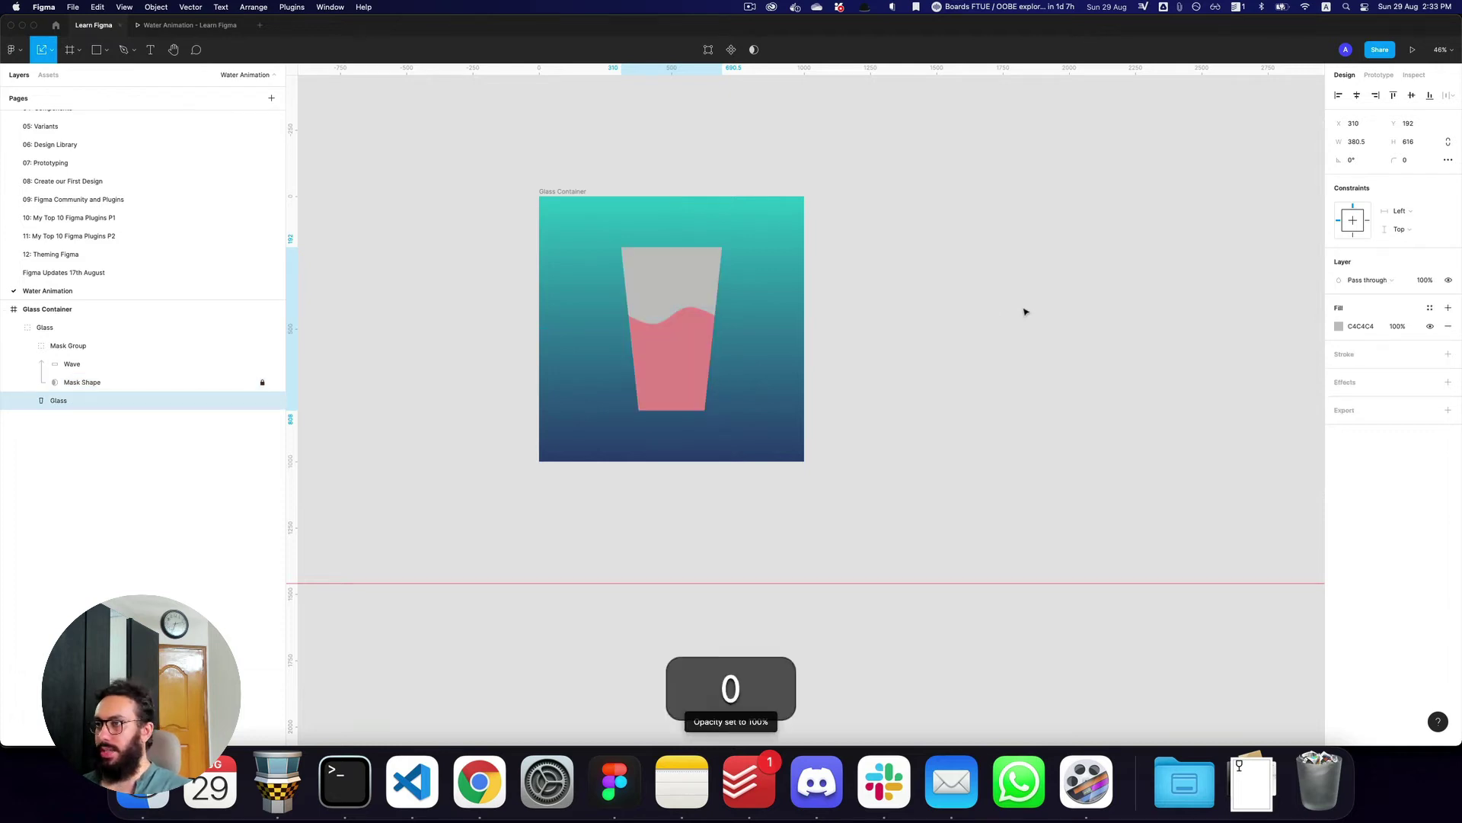
left_click(1339, 327)
left_click_drag(1235, 354, 1161, 314)
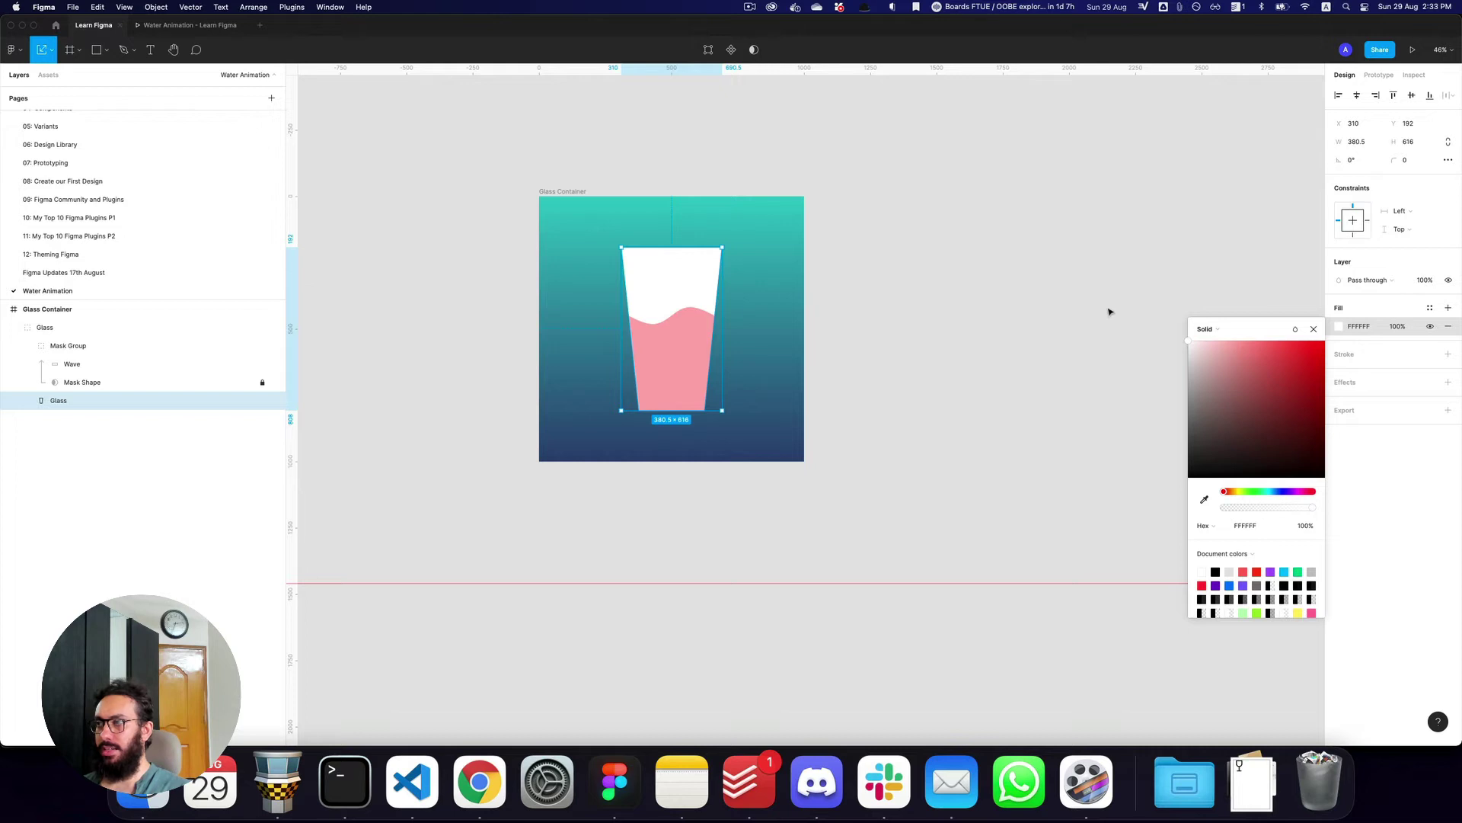
key("Escape")
- Set the layer opacity of Mask Group and Mask Shape to 100%
left_click(670, 333, "super")
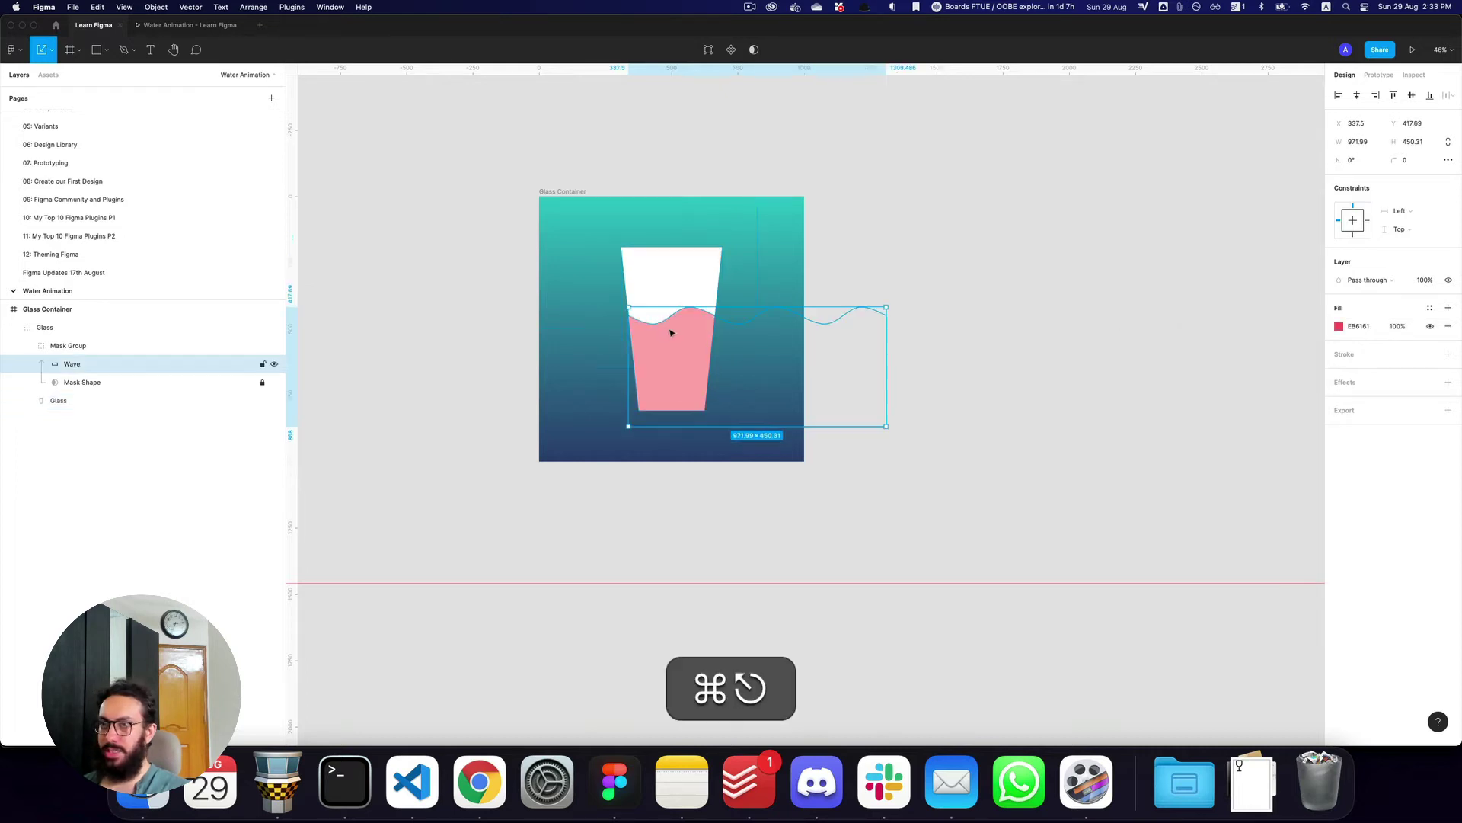
left_click(142, 346)
key("0")
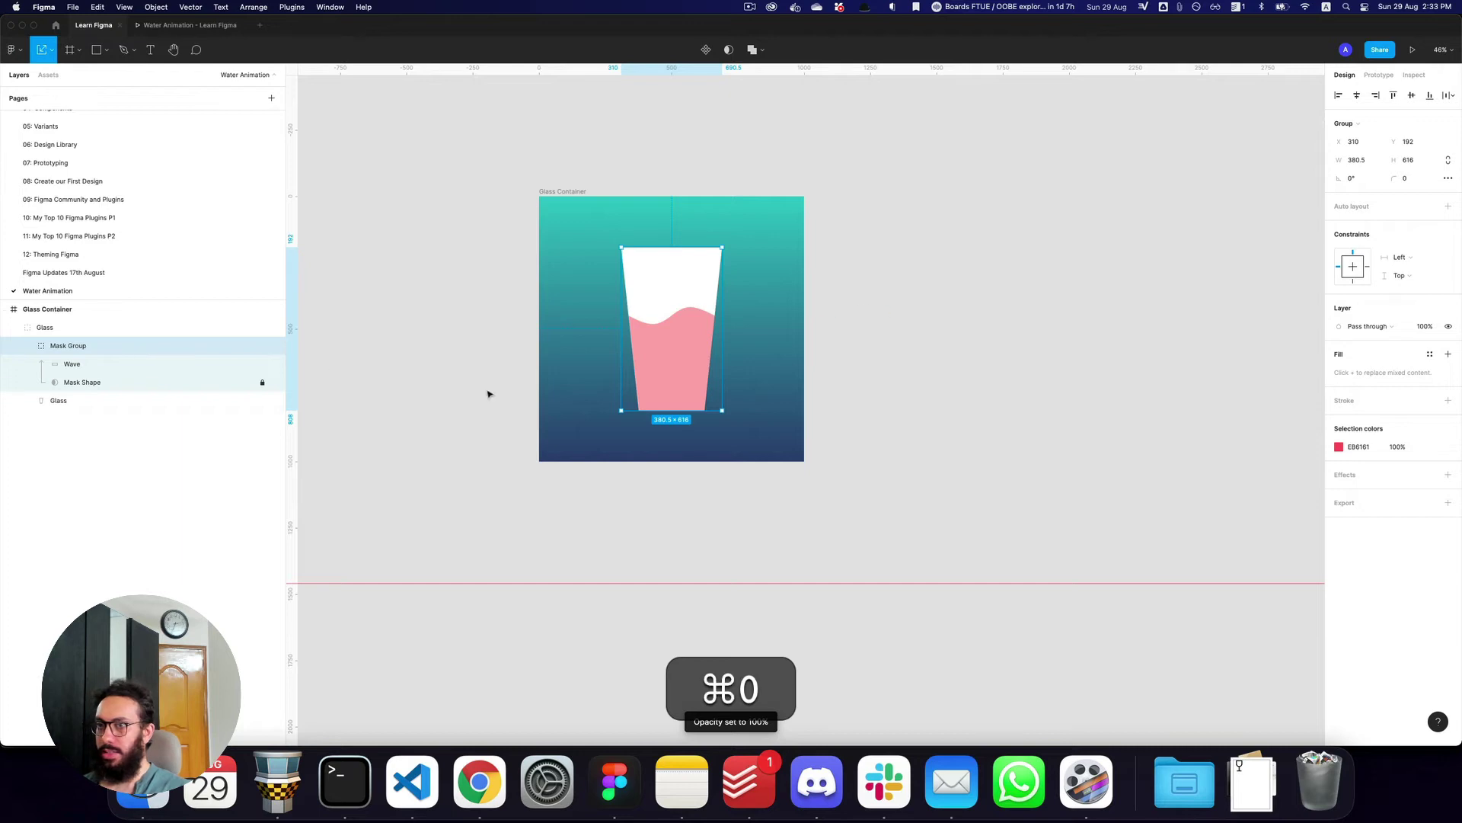
left_click(74, 383)
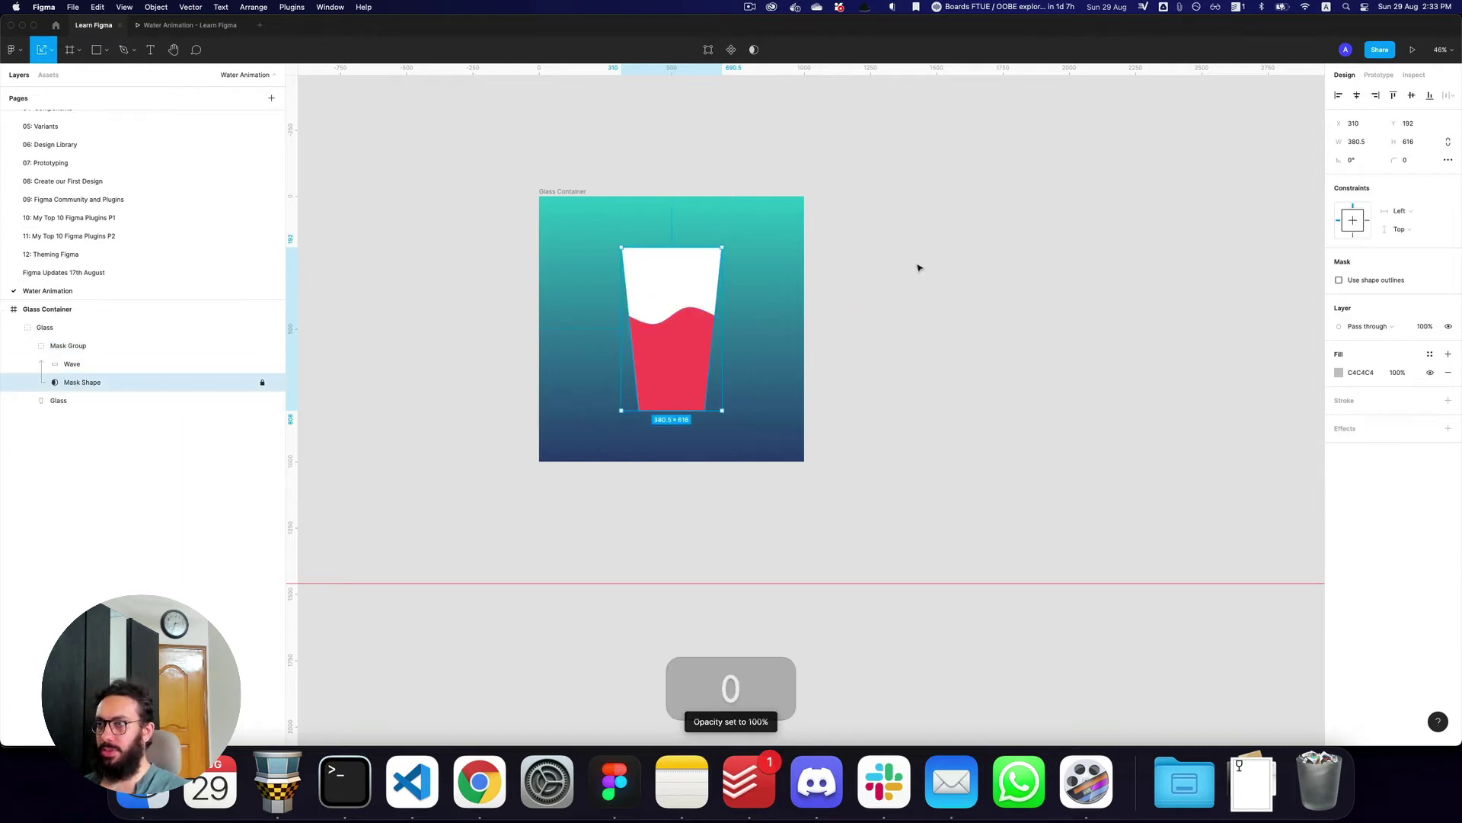
- Change the Wave layer's solid fill to a lighter shade of red
key("z")
left_click(758, 278)
key("super+z")
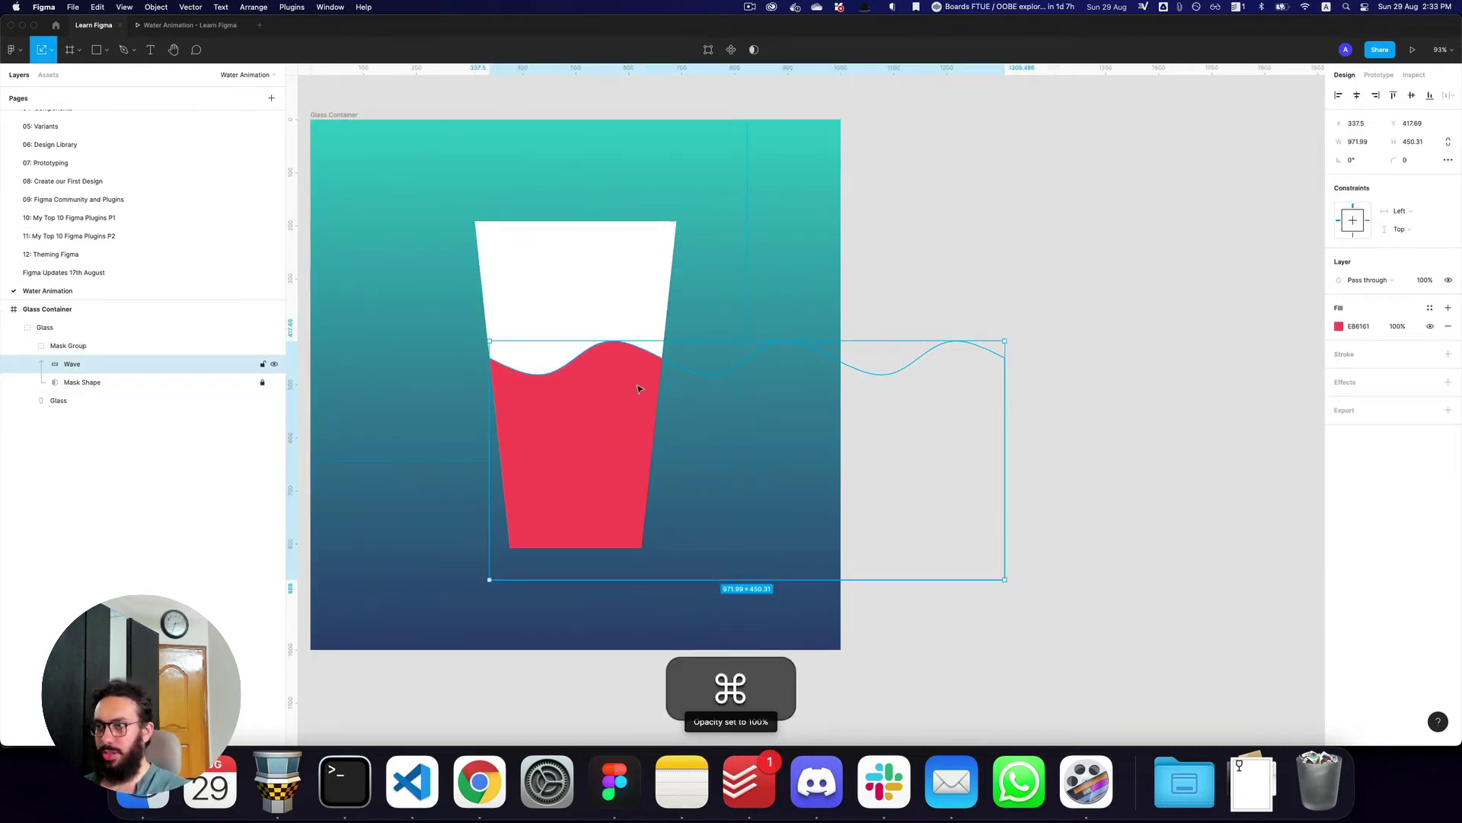
left_click(1339, 327)
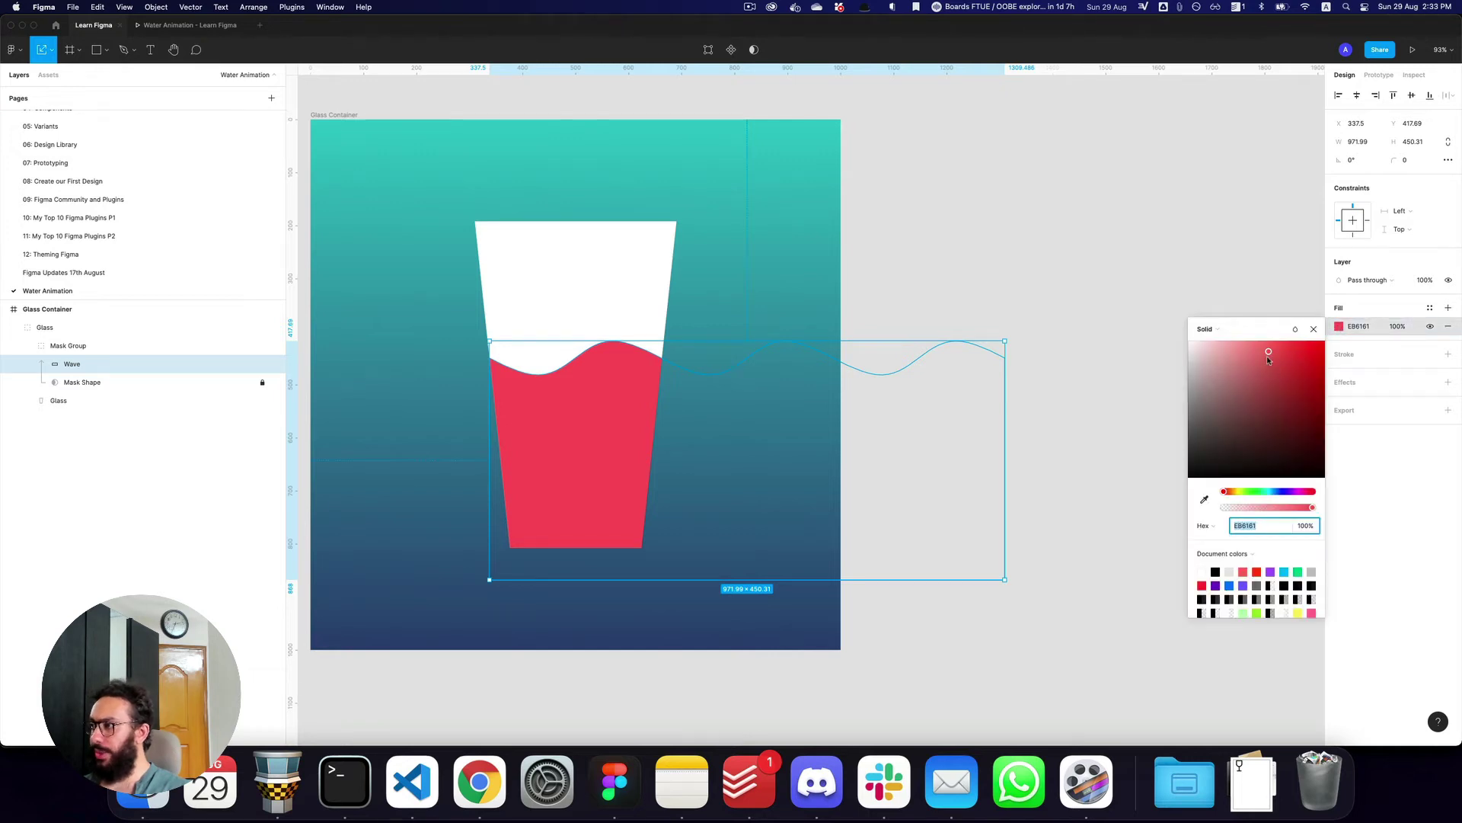
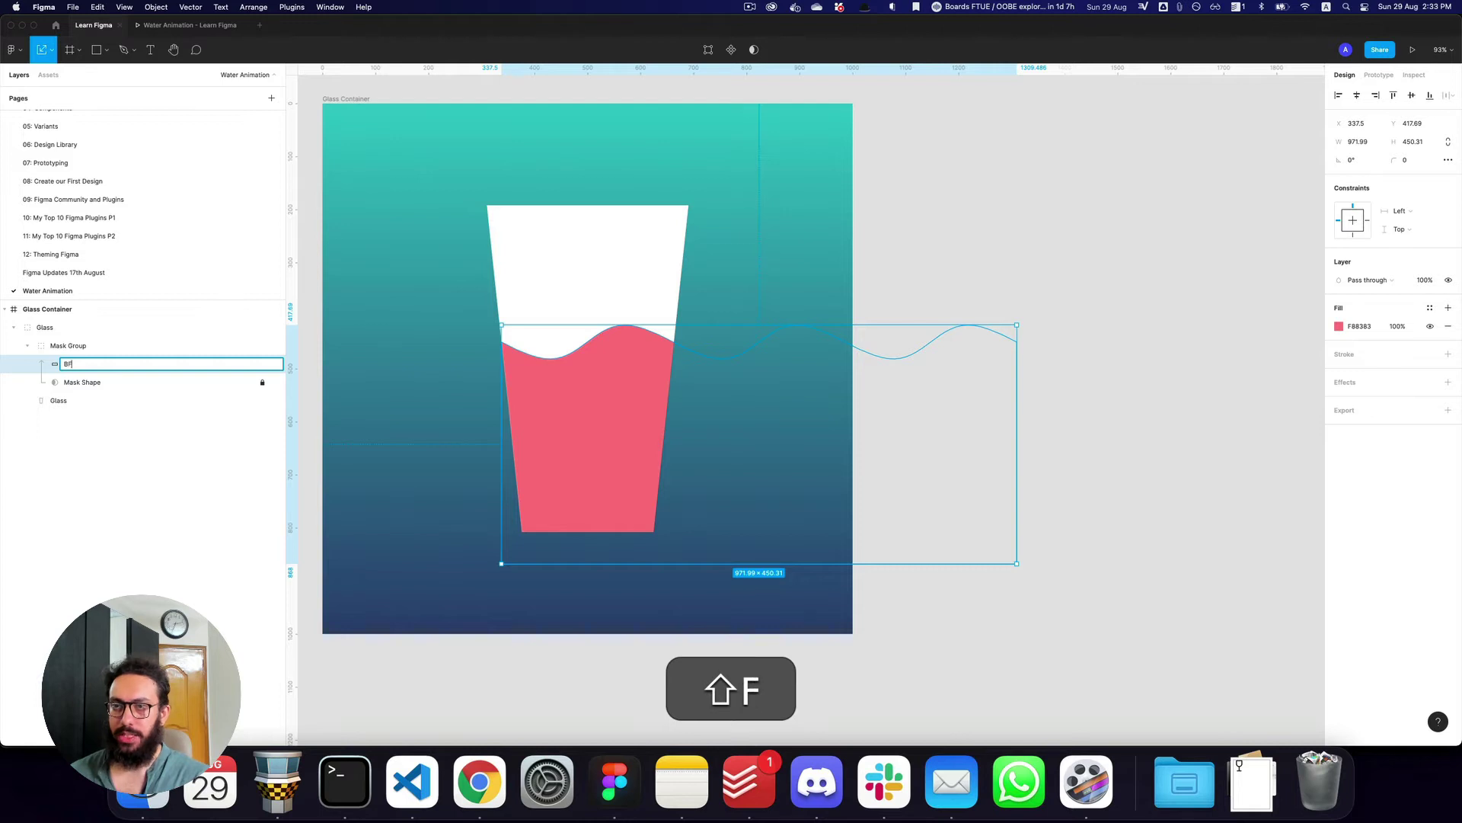
- Rename the Wave layer as Back Front and place a duplicate of it level with the original at X 239
type("ront")
key("Return")
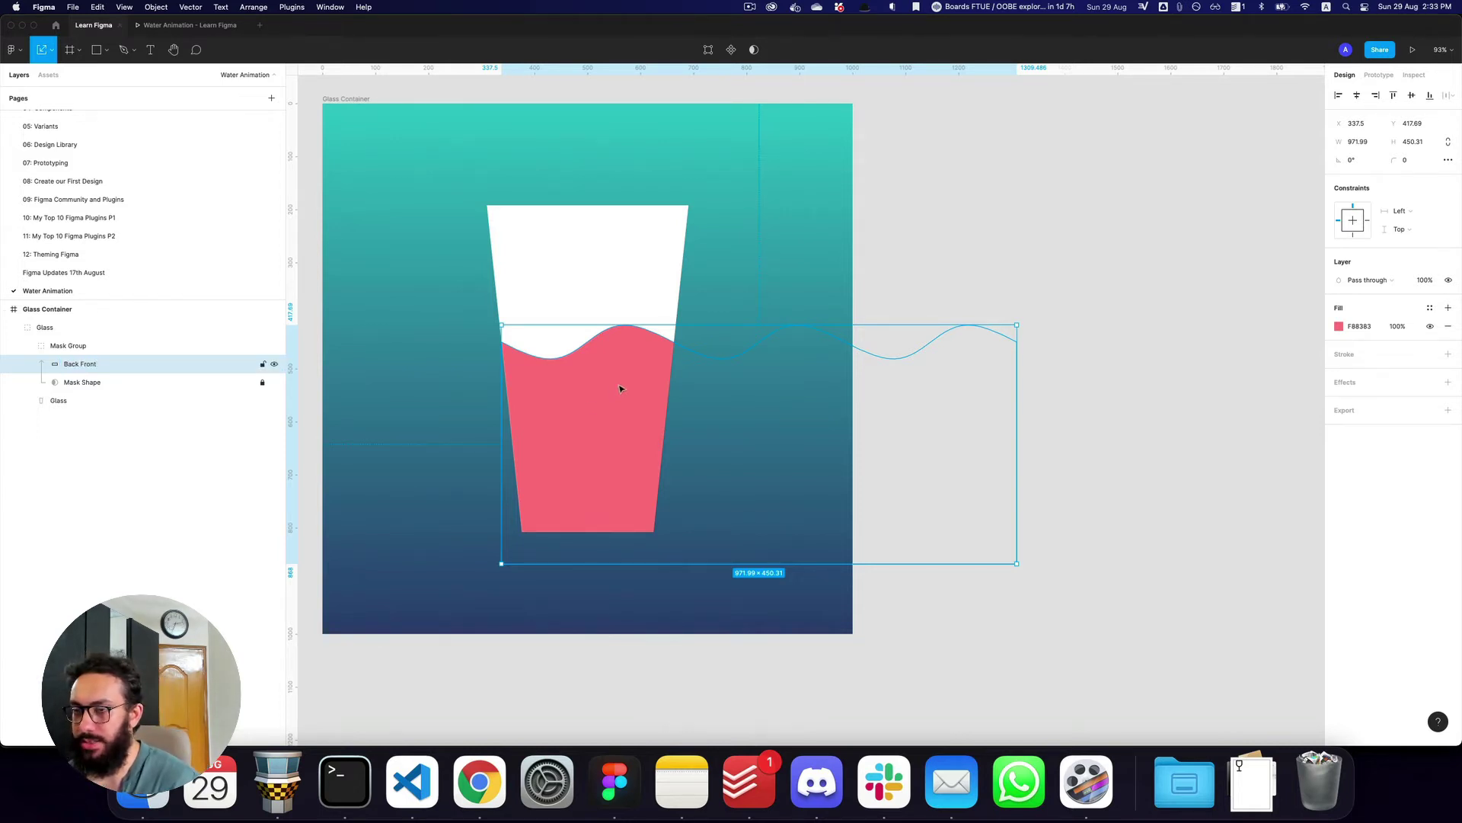
left_click_drag(621, 389, 573, 392)
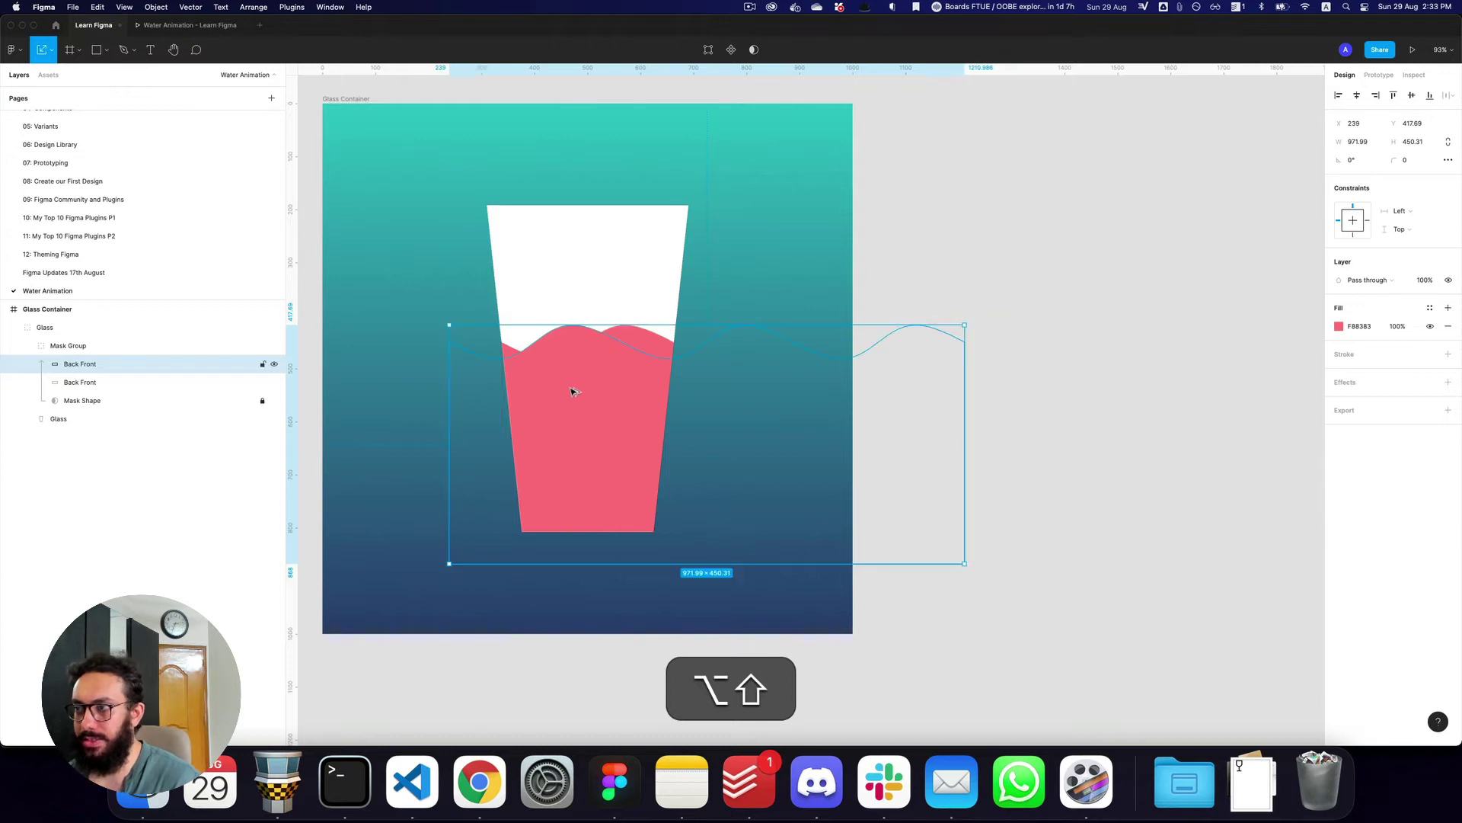
- Rename the duplicated wave layer as Front Wave
double_click(108, 365)
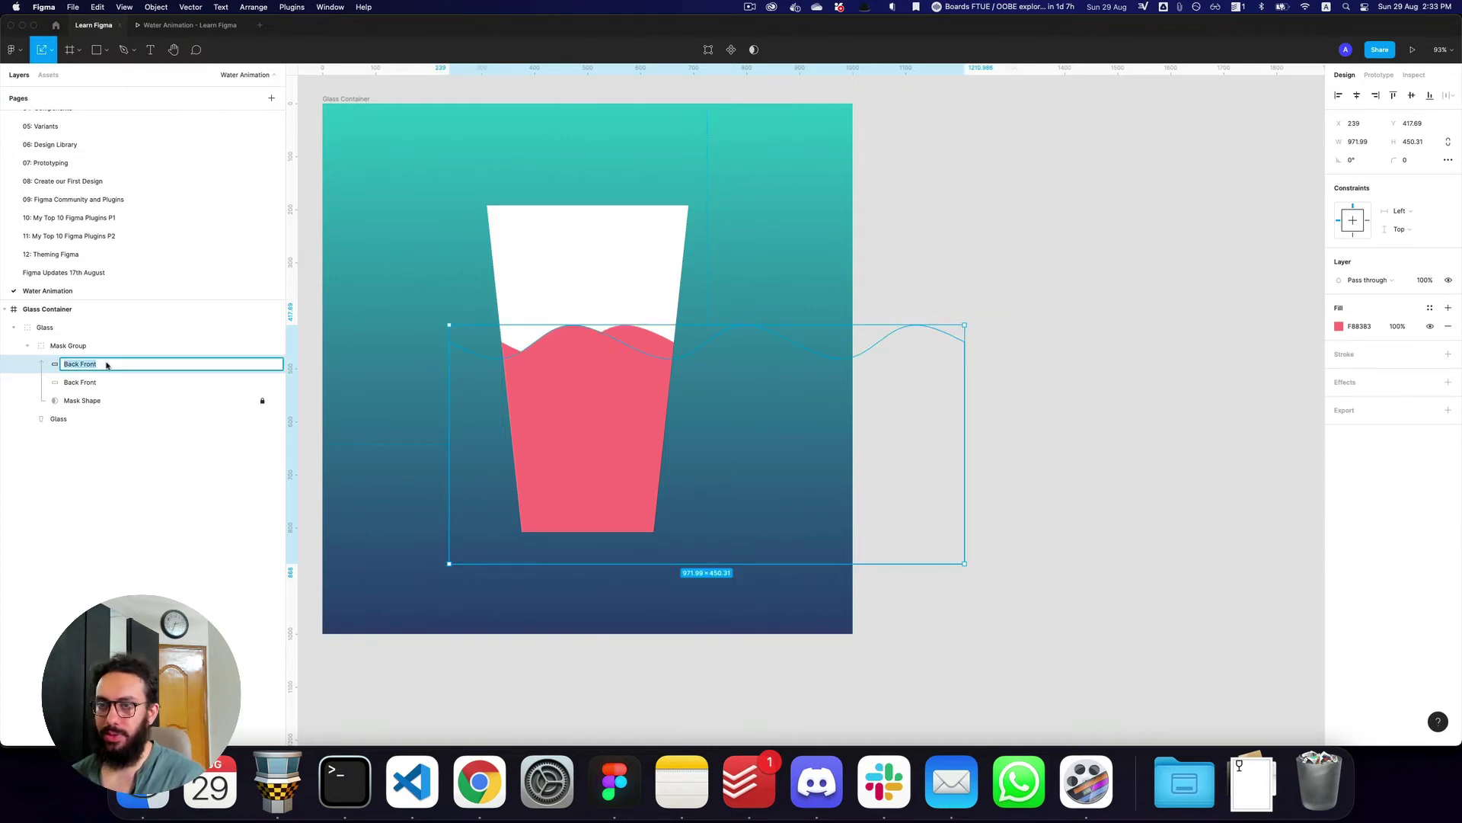
type("F")
key("alt+shift+Right")
type("ront")
key("BackSpace")
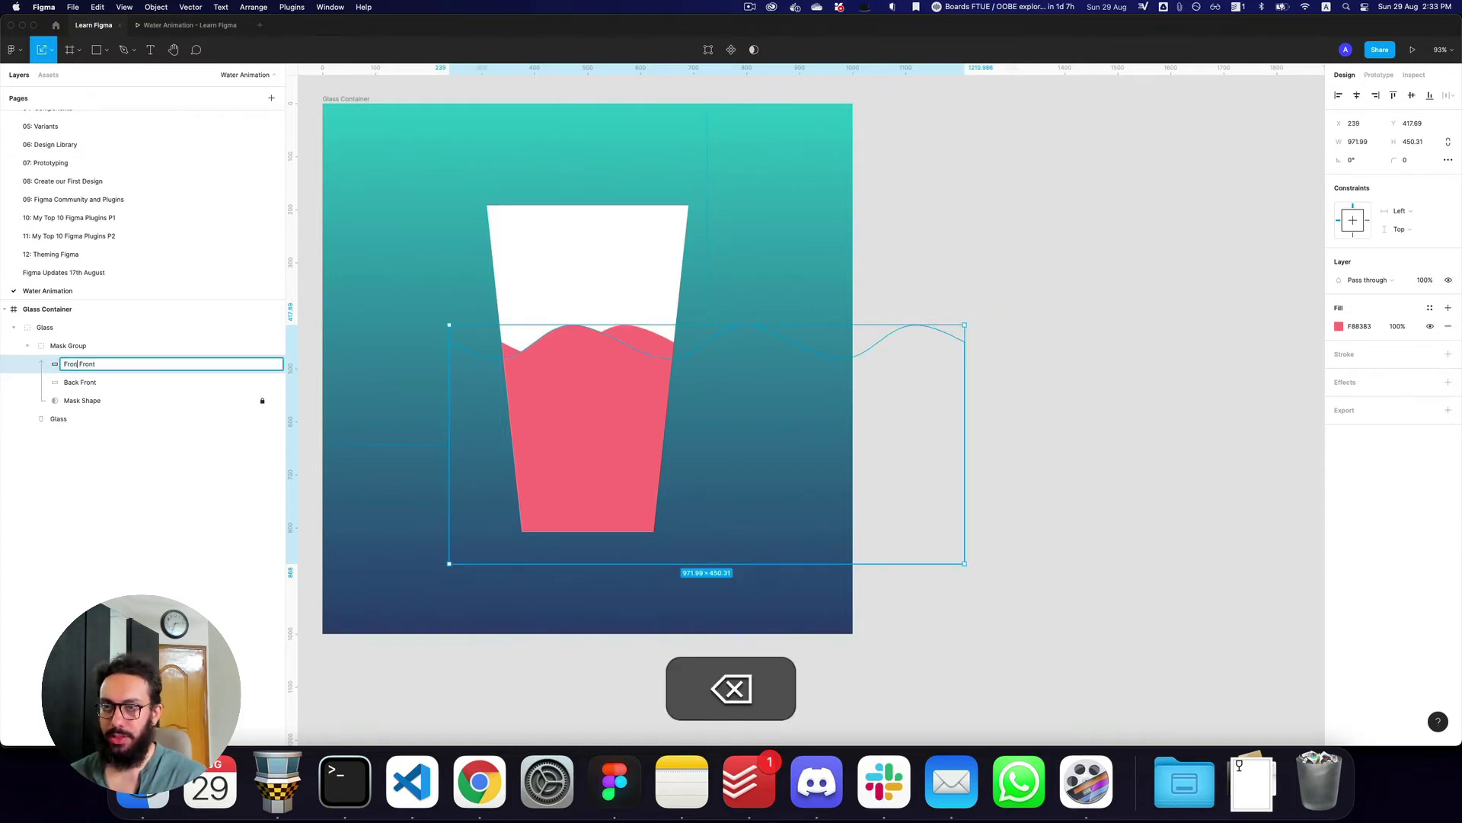
key("super+a")
type("Front Wave")
key("Return")
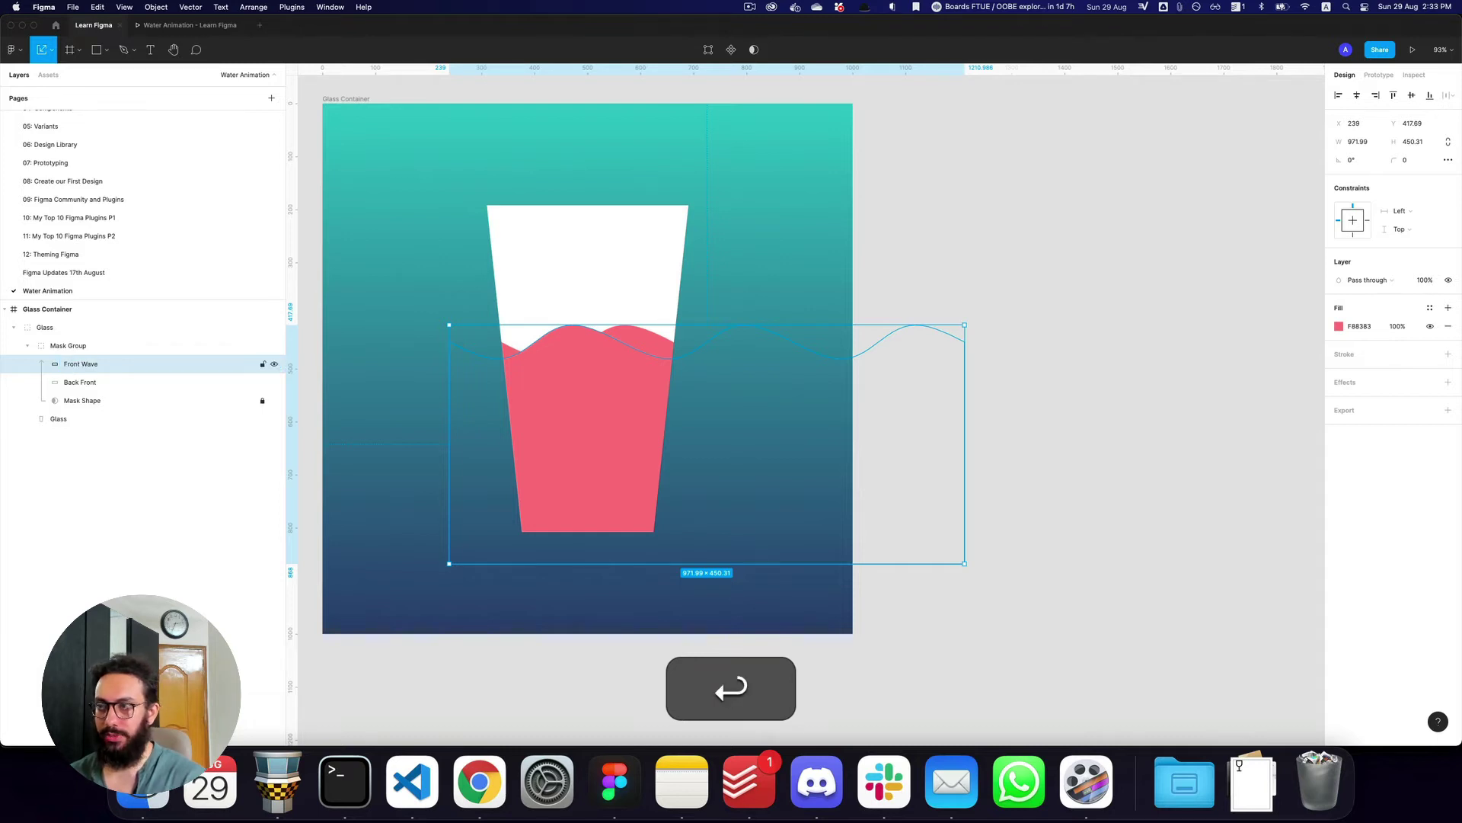
left_click(1339, 326)
mouse_move(1253, 345)
left_mouse_down()
mouse_move(1225, 336)
mouse_move(1260, 370)
mouse_move(1251, 351)
left_mouse_up()
key("super+z")
- Set the Back Front wave's fill to a darker red, D36E6E
left_click(650, 343, "super")
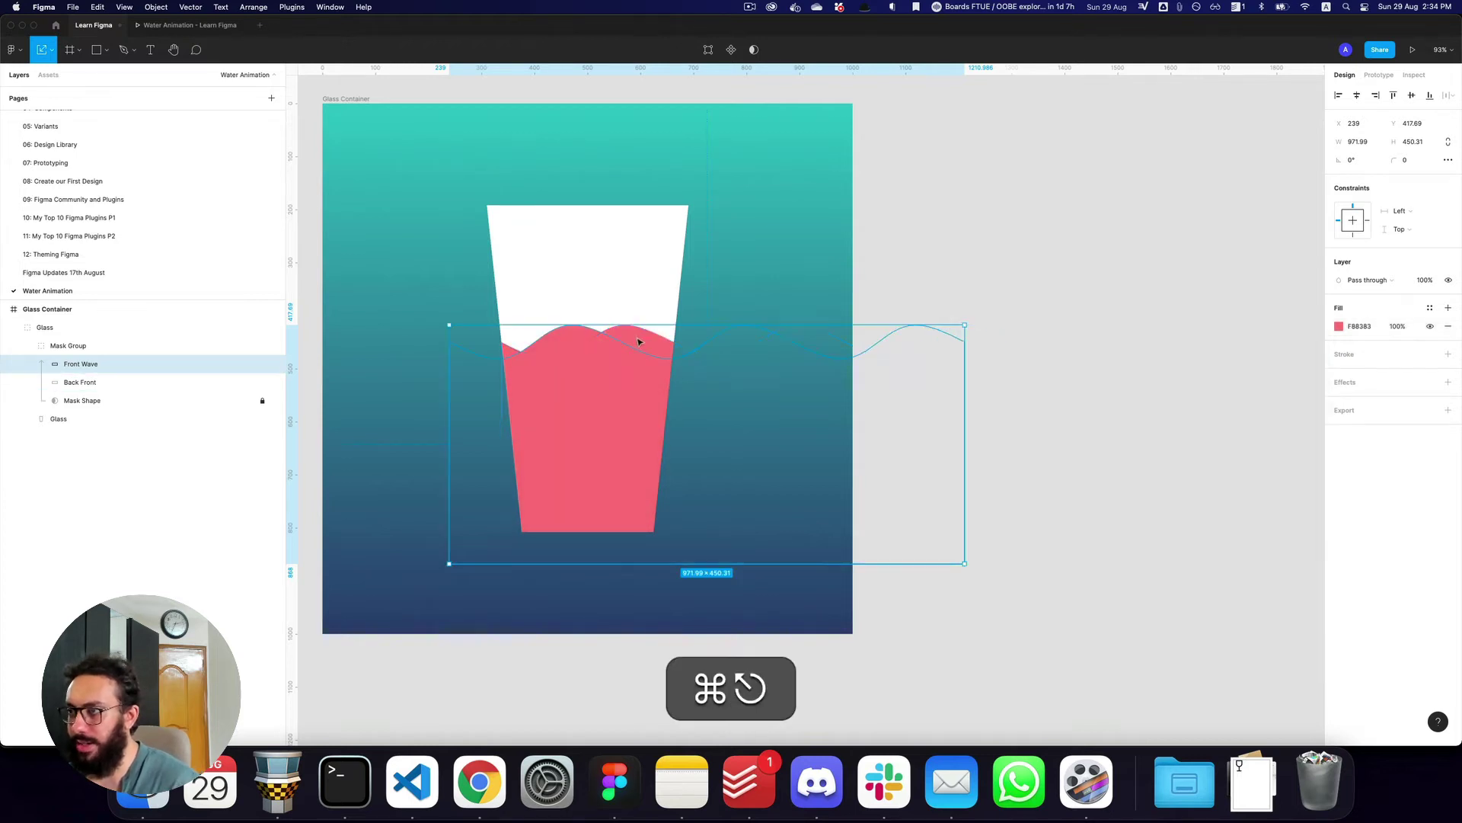
left_click(640, 336, "super")
left_click(1338, 326)
left_click_drag(1257, 358, 1253, 366)
key("super+z")
key("super+z")
key("super+z")
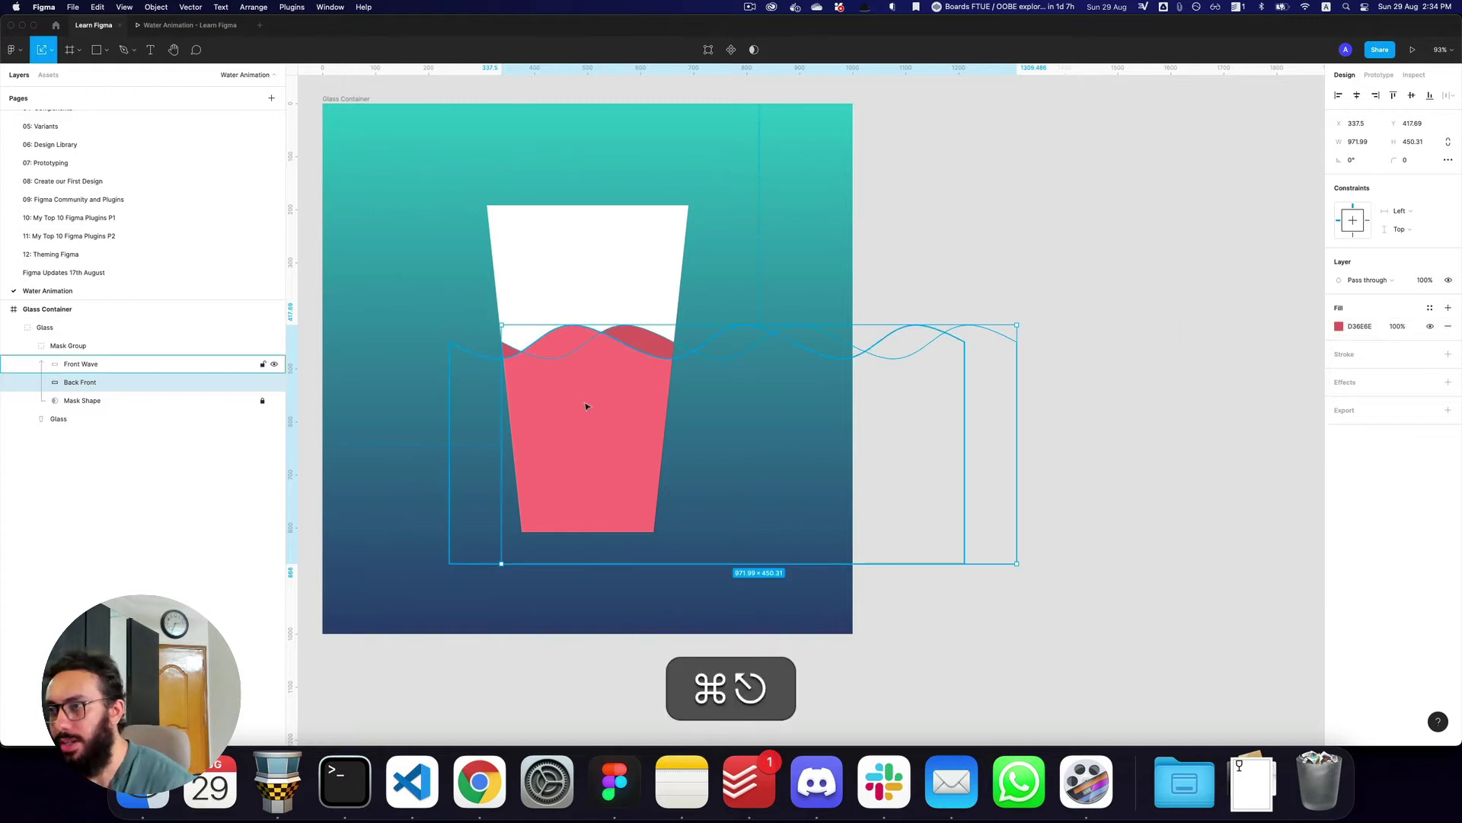
- Move the Front Wave horizontally to X 176 so that its crests alternate with those of the back wave
left_click_drag(604, 404, 578, 406)
key("super+z")
key("z")
left_click_drag(479, 318, 553, 367)
left_click_drag(793, 418, 765, 418)
key("shift+z")
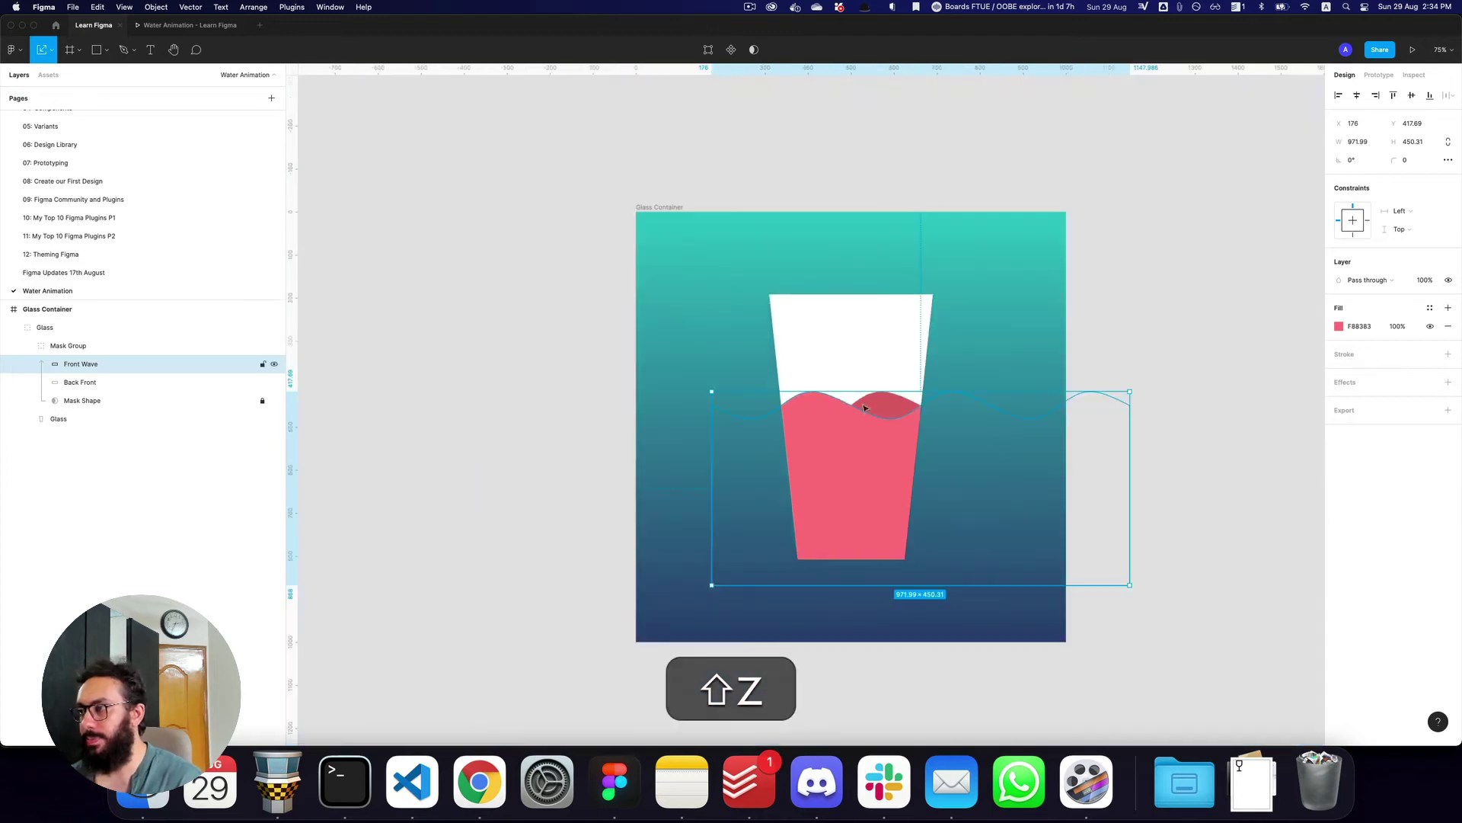
- Examine how the front and back waves overlap at the water surface, both up close and within the whole frame
key("space")
key("super+z")
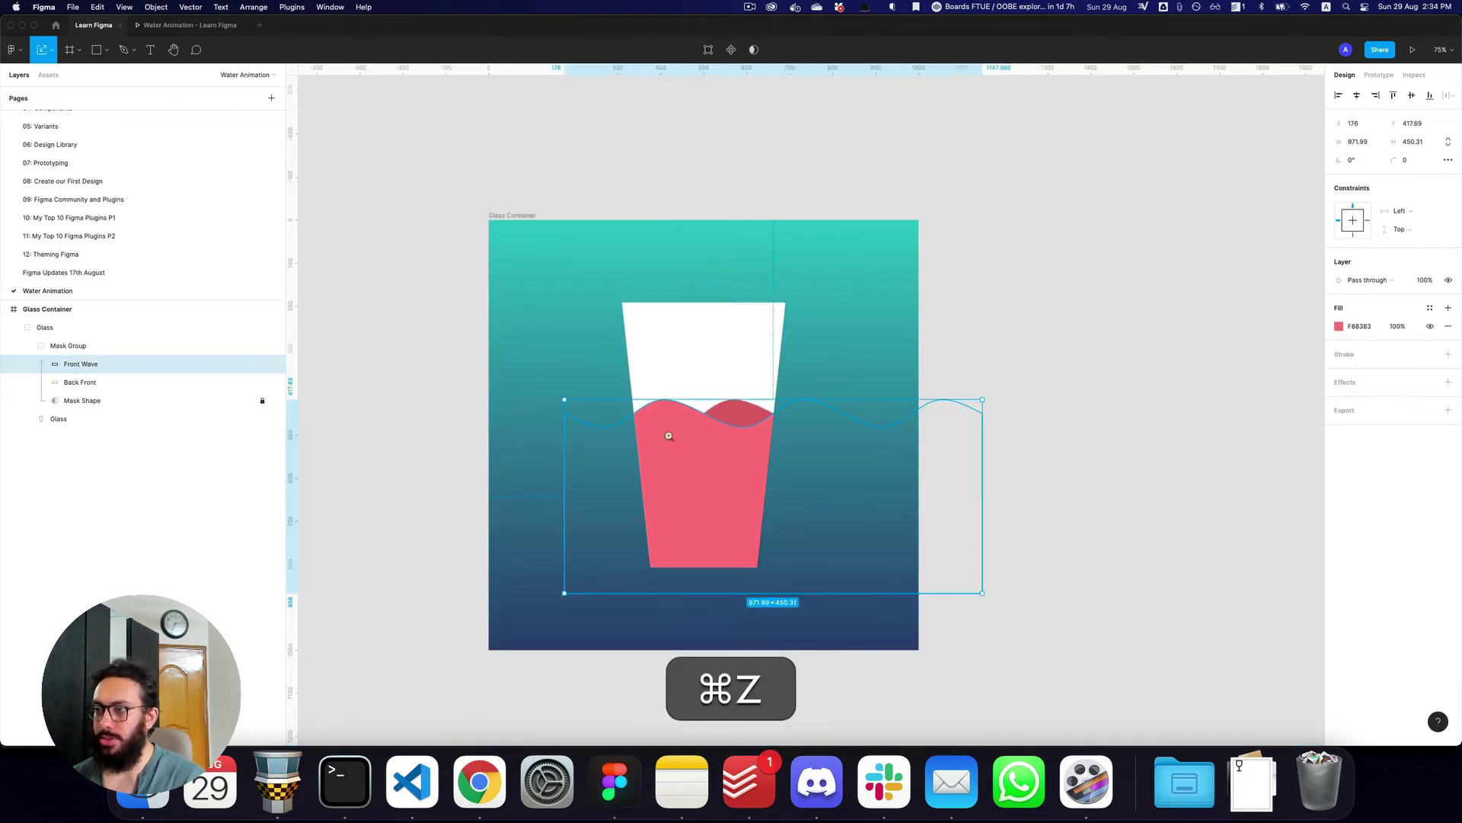
left_click(737, 420)
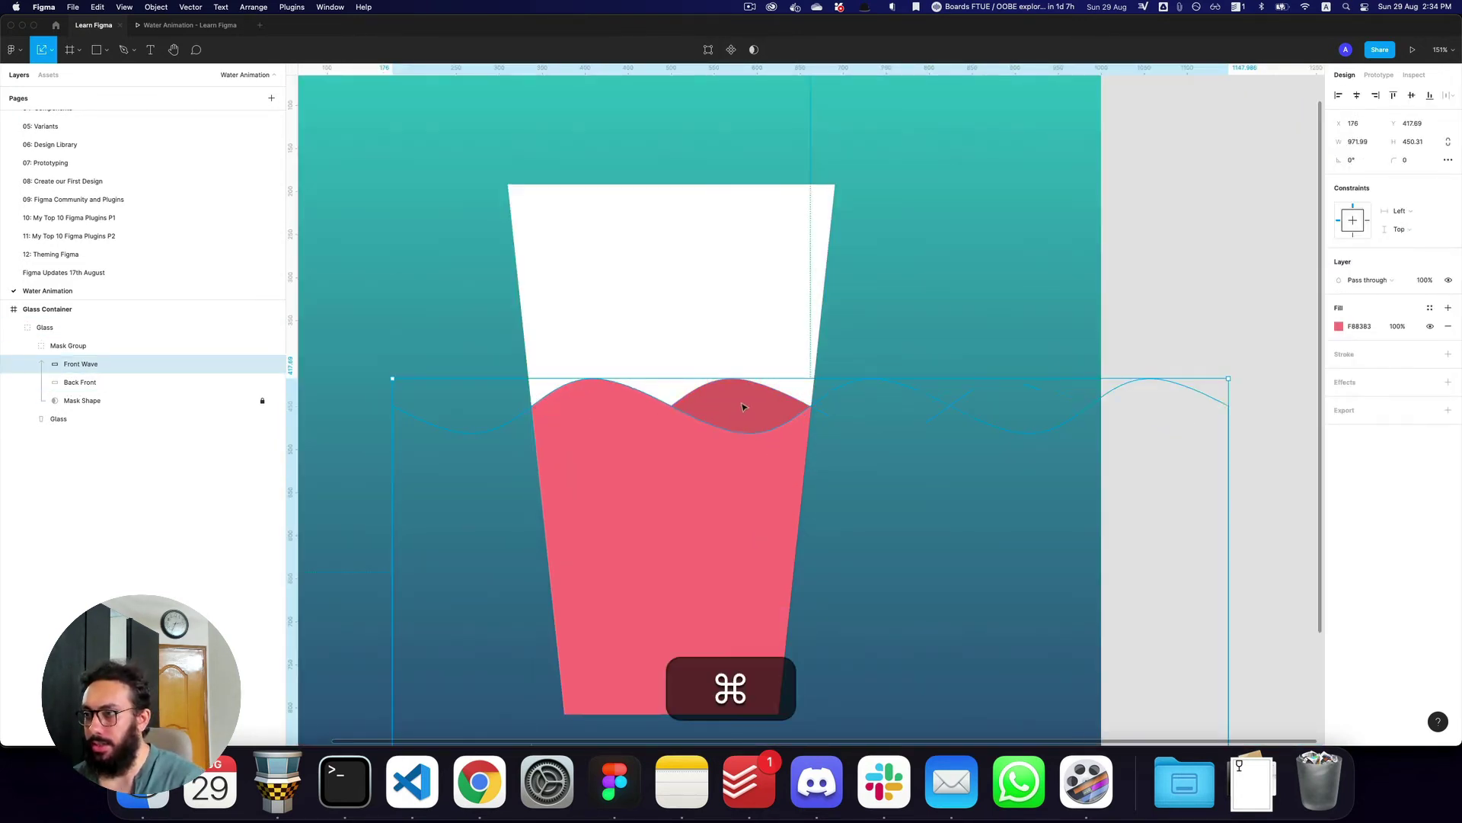
left_click(744, 408, "super")
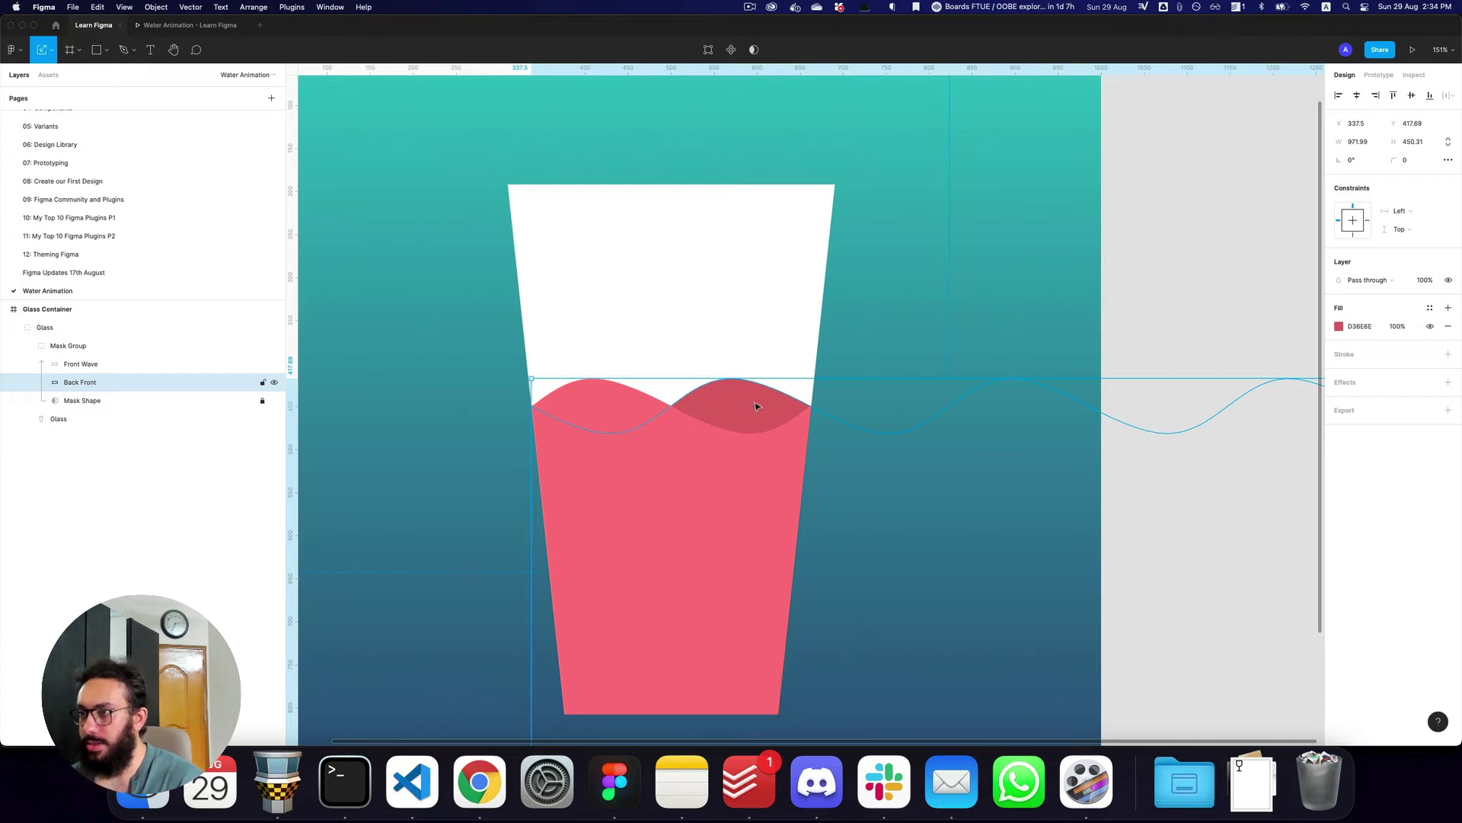
key("z")
left_click(753, 406, "alt")
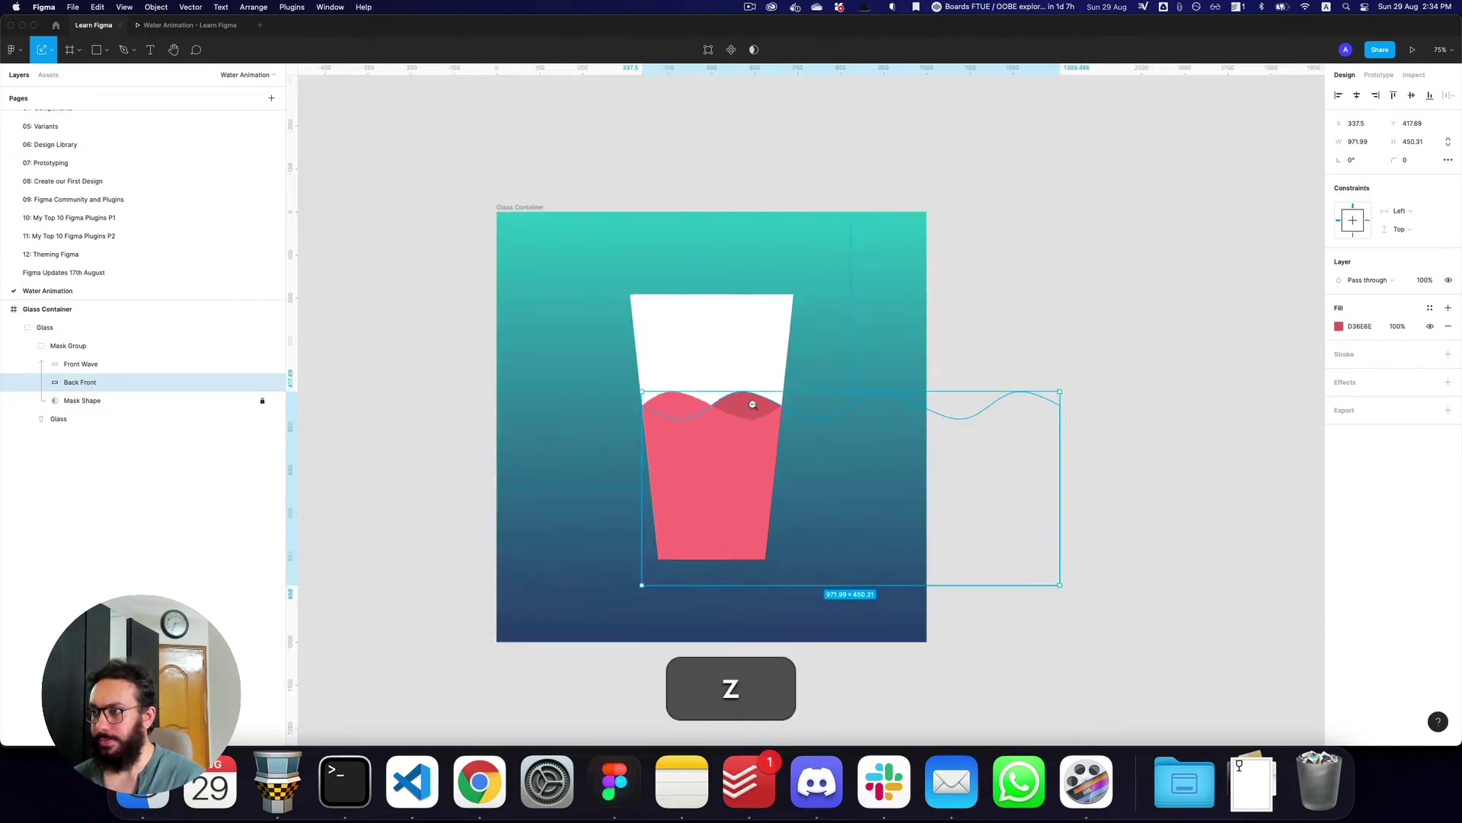
left_click(753, 405, "alt")
left_click(760, 369)
left_click(875, 352)
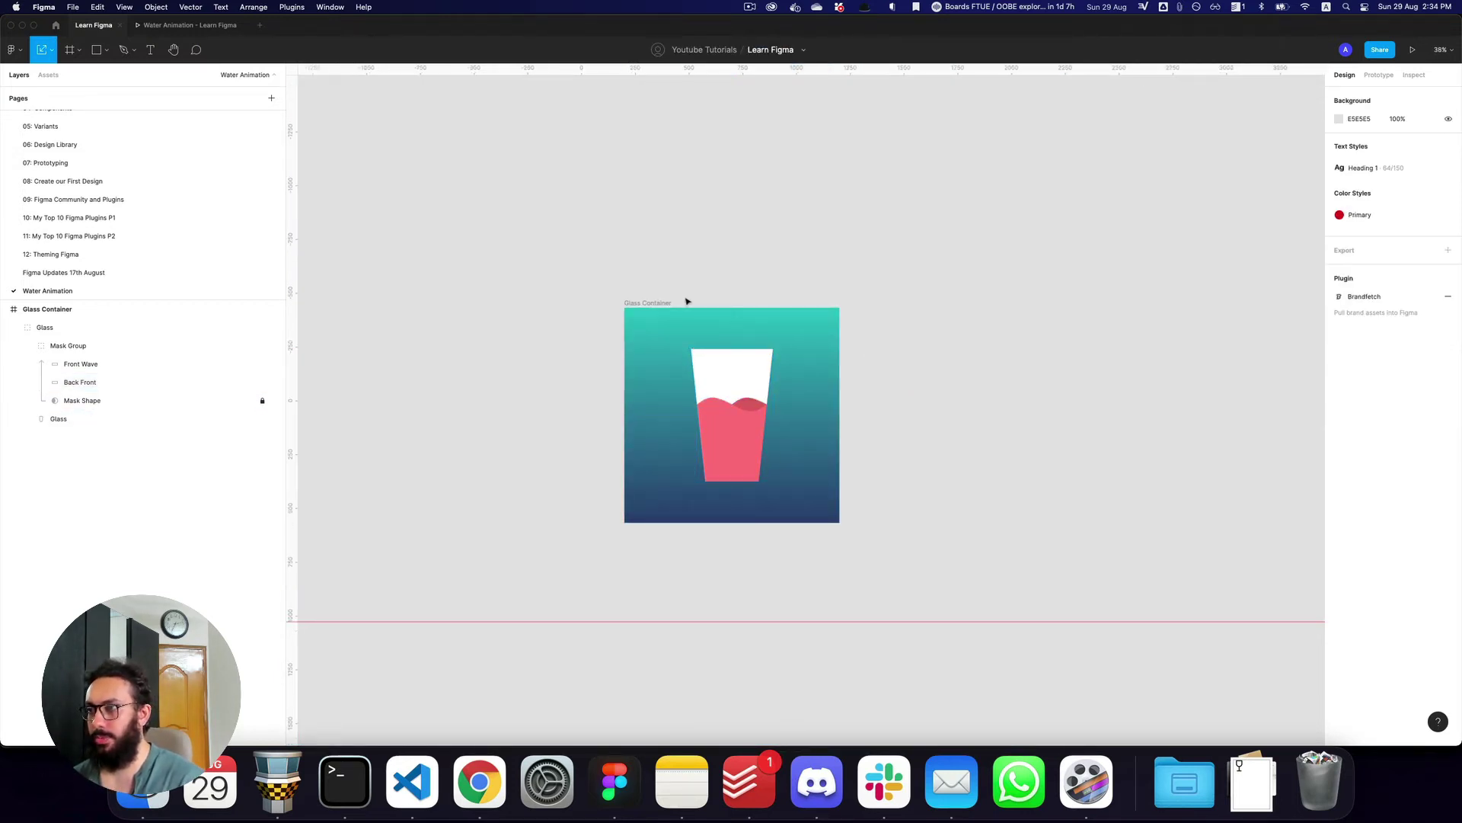
- Add a second fill to the Glass shape above the white one and make it a linear gradient
left_click(647, 304)
key("super+z")
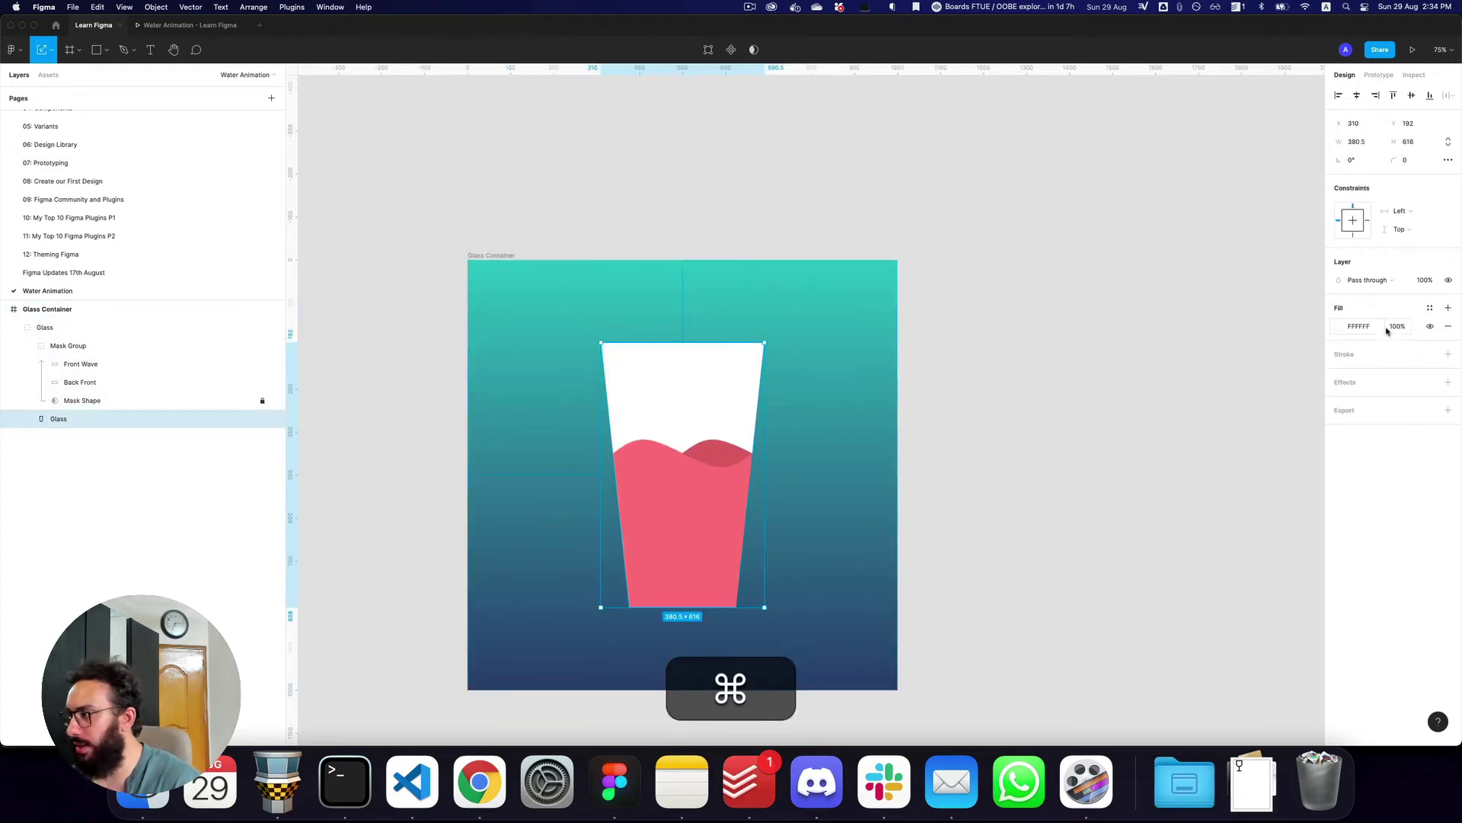
left_click(1448, 307)
left_click(1338, 326)
left_click(1217, 328)
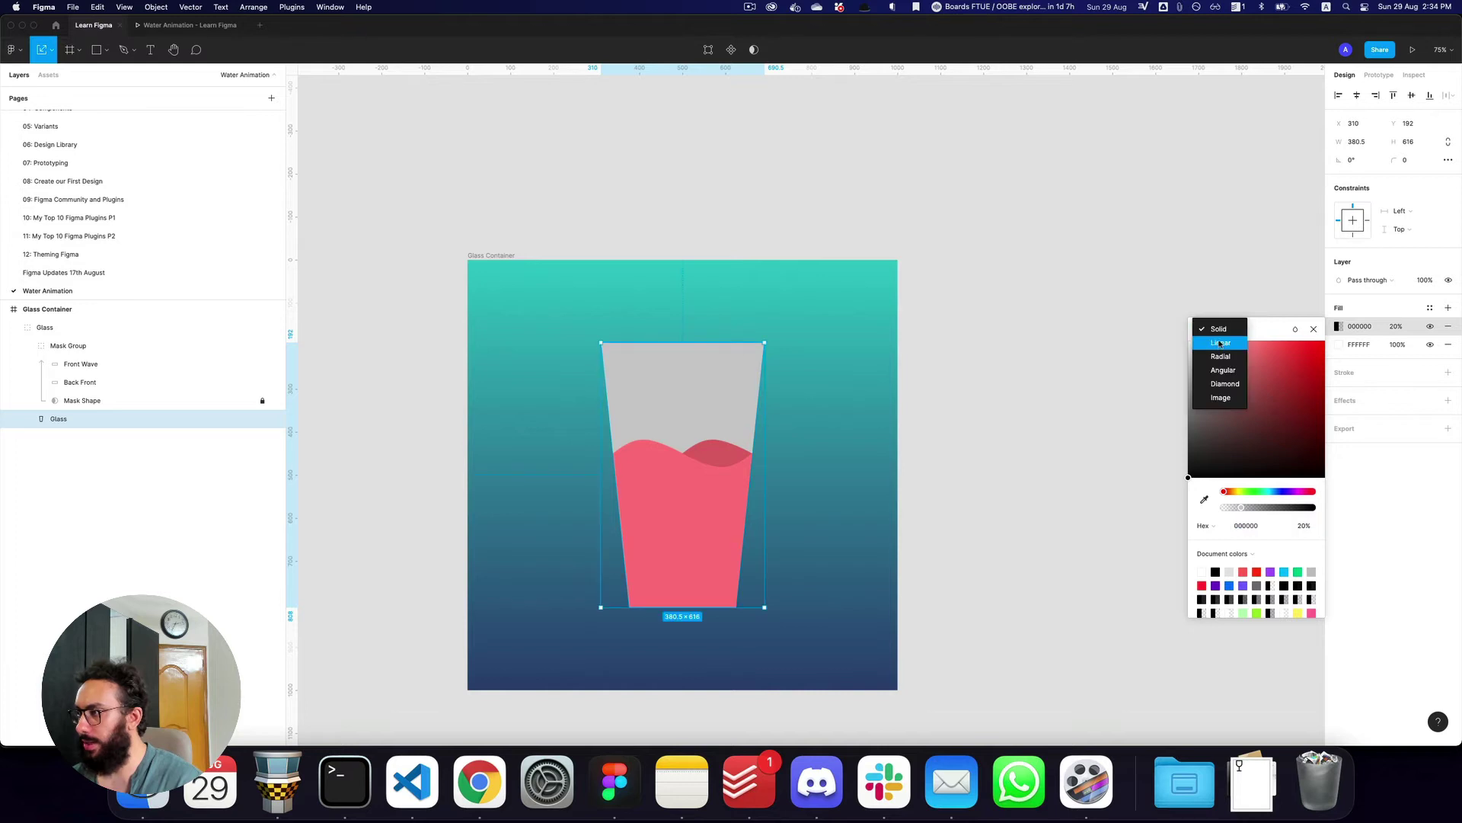
left_click(1219, 343)
- Set the end stop of the Glass shape's linear gradient to FFFFFF at 100% opacity
left_click(1310, 356)
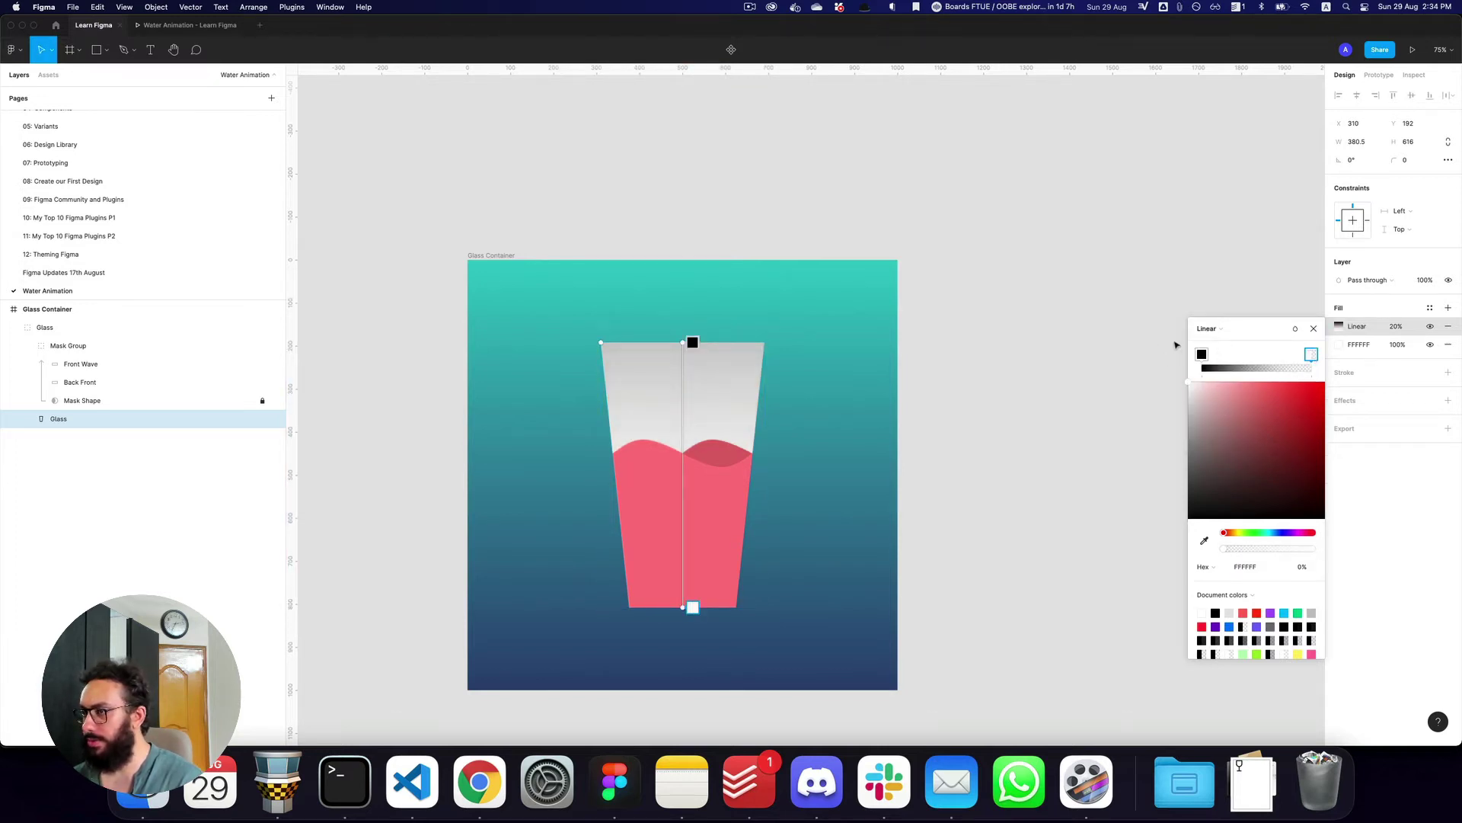
left_click_drag(1335, 466, 1345, 469)
left_click_drag(1358, 359, 1165, 339)
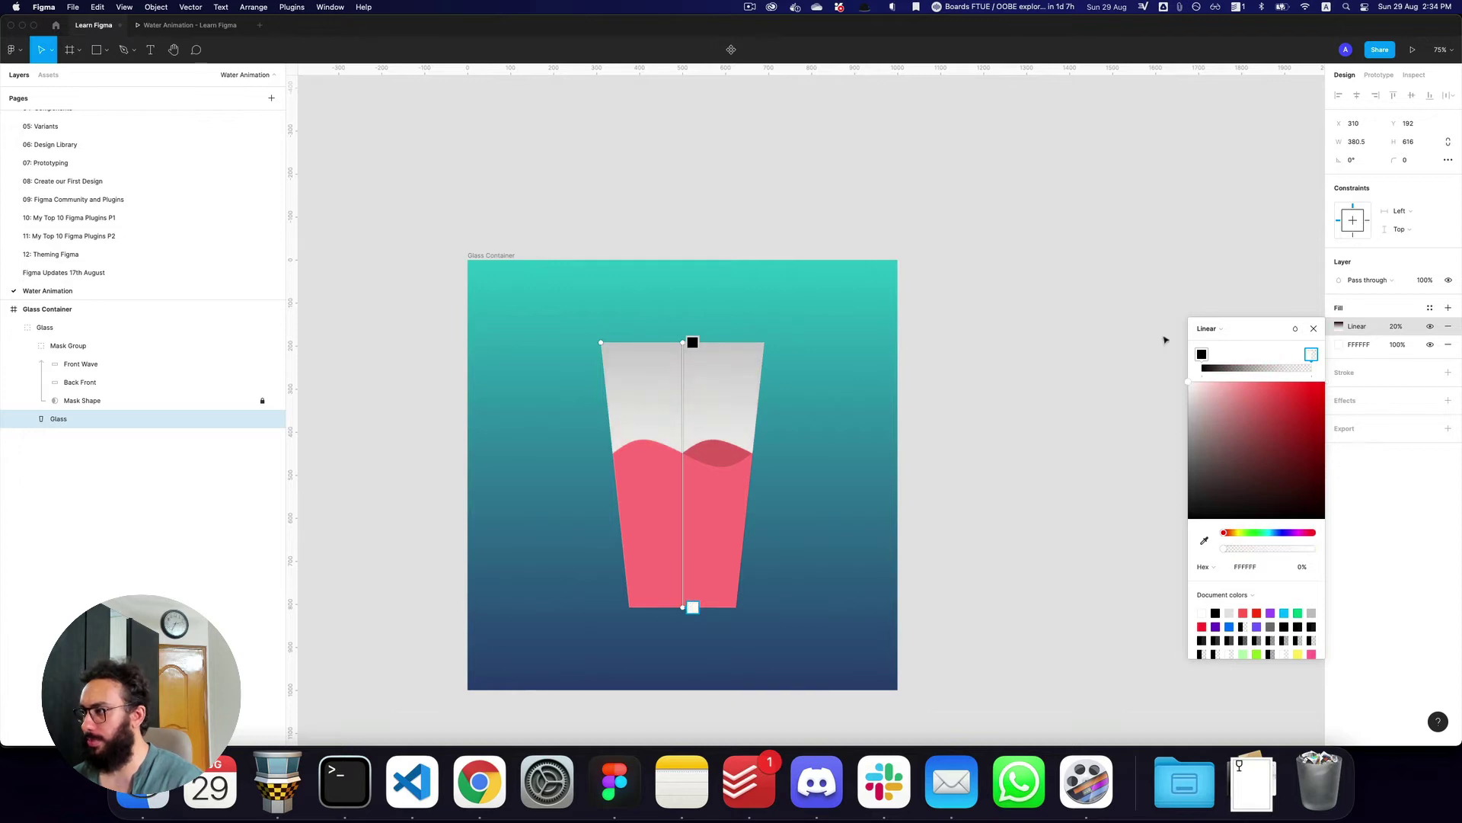
type("100")
key("Return")
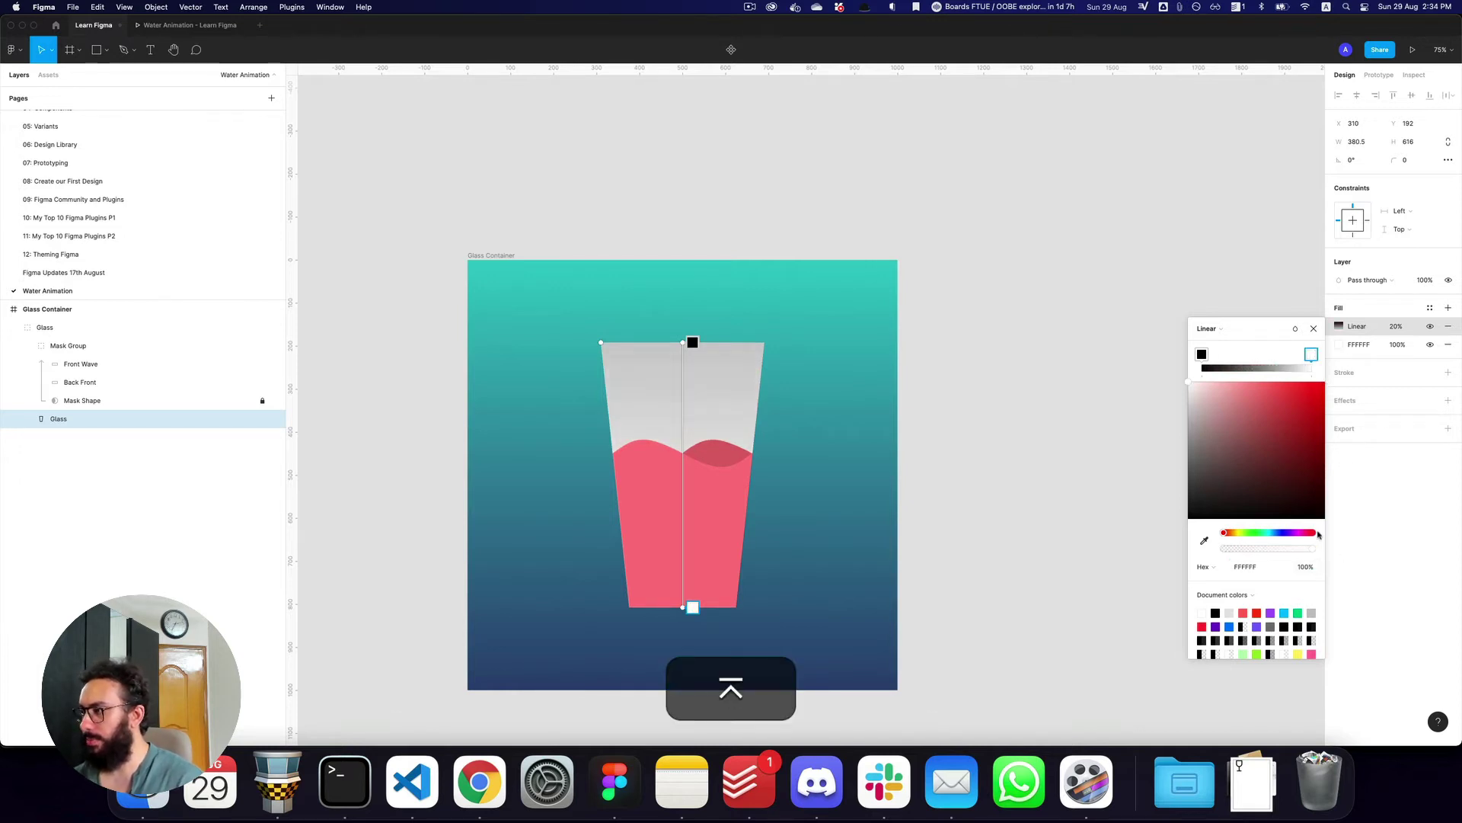
- Set the start stop of the Glass shape's linear gradient to the light cyan ACF8FF
left_click(1201, 356)
left_click_drag(1206, 400, 1117, 290)
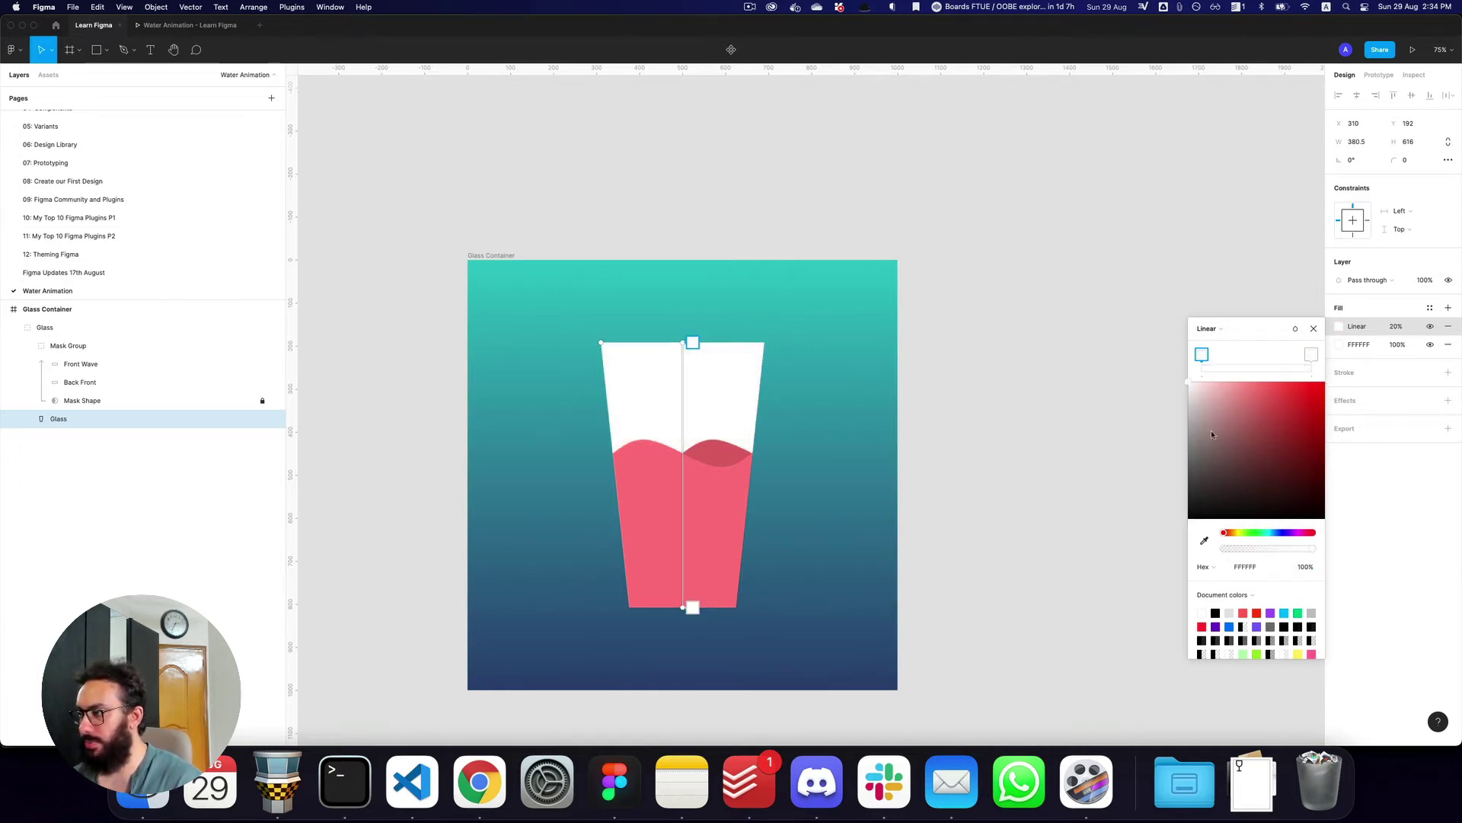
scroll(1246, 457, "down", 10)
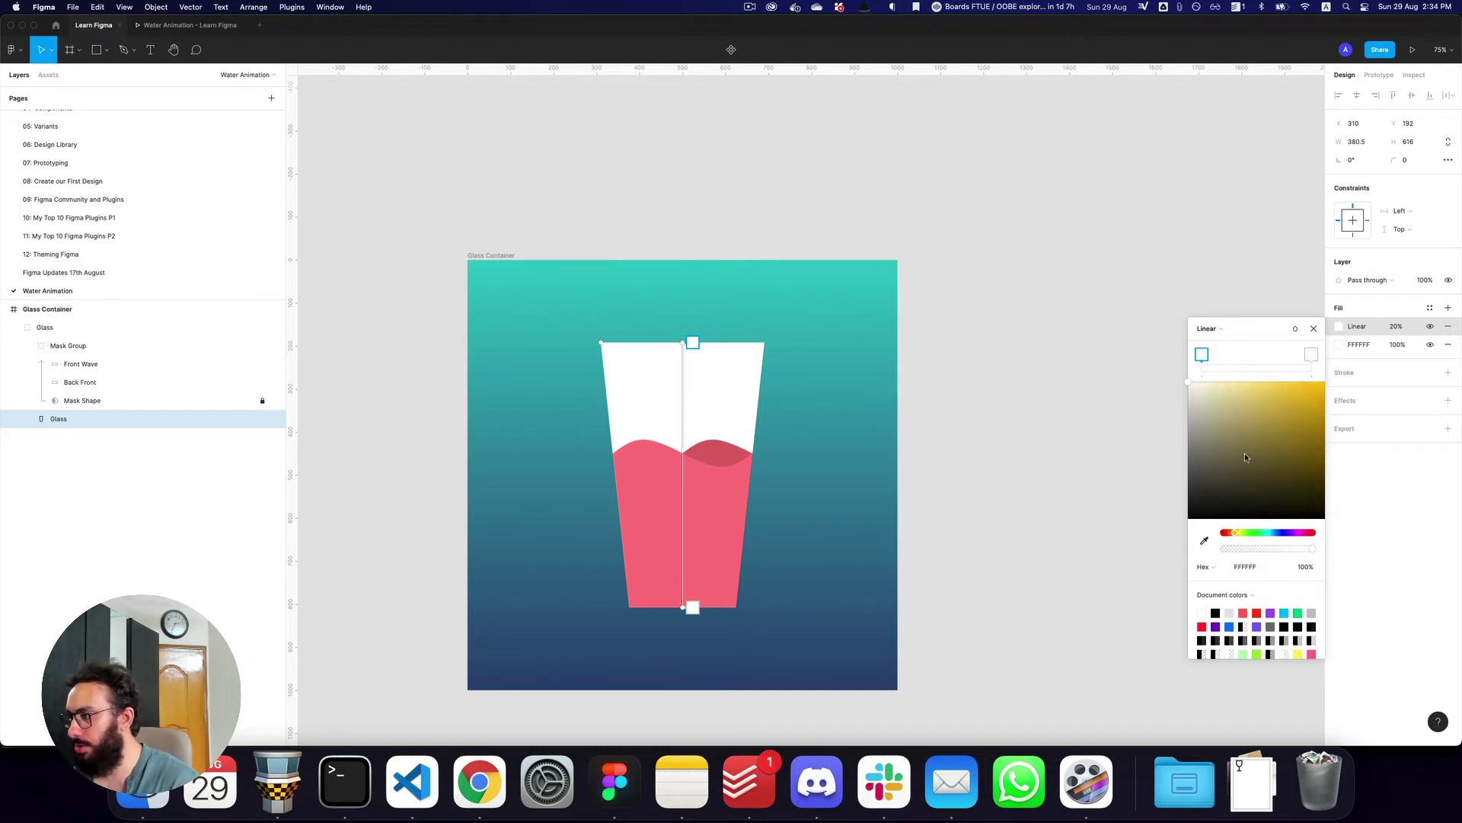
scroll(1246, 454, "down", 3)
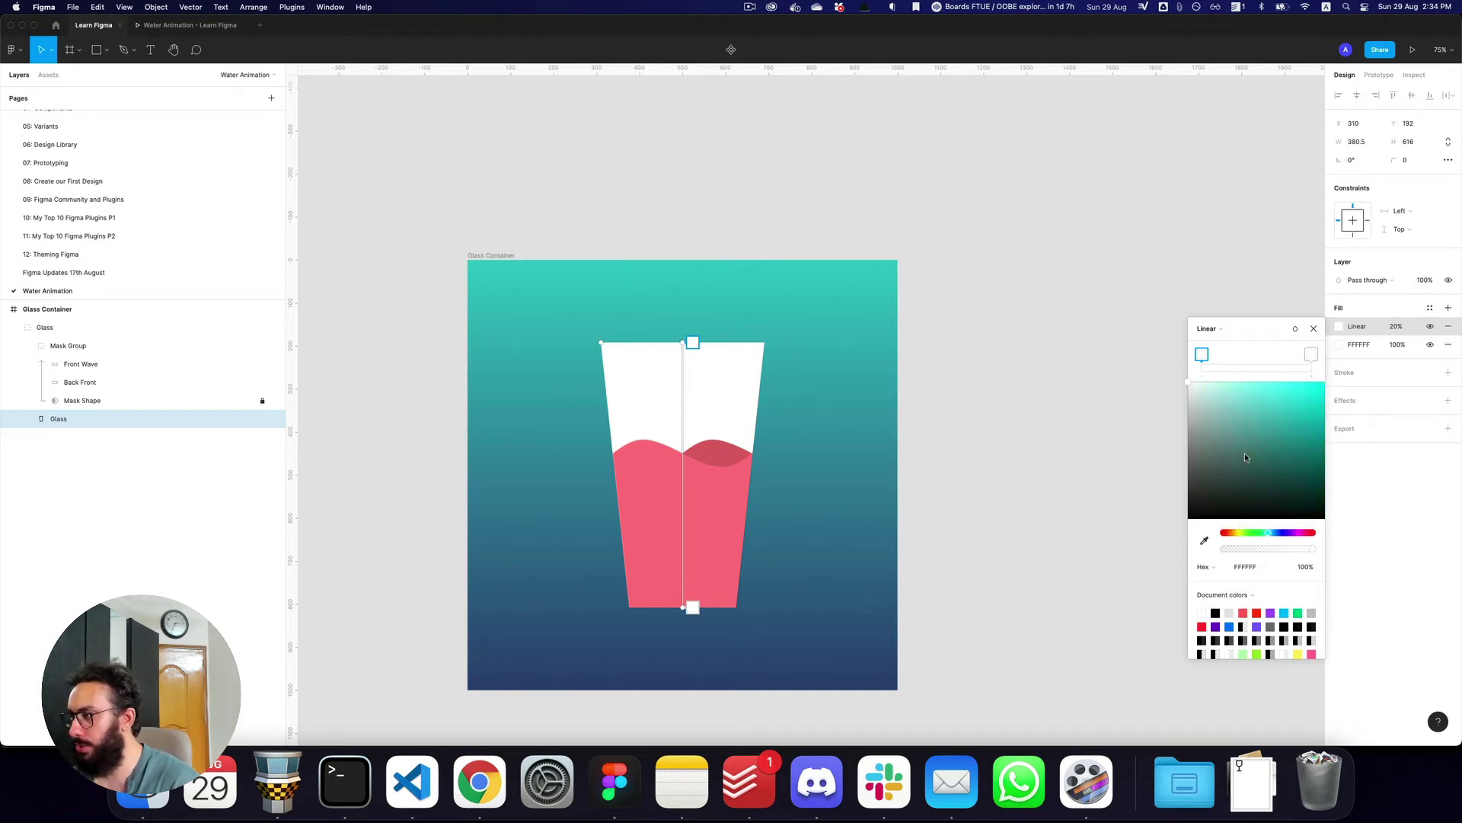
left_click_drag(1206, 401, 1204, 353)
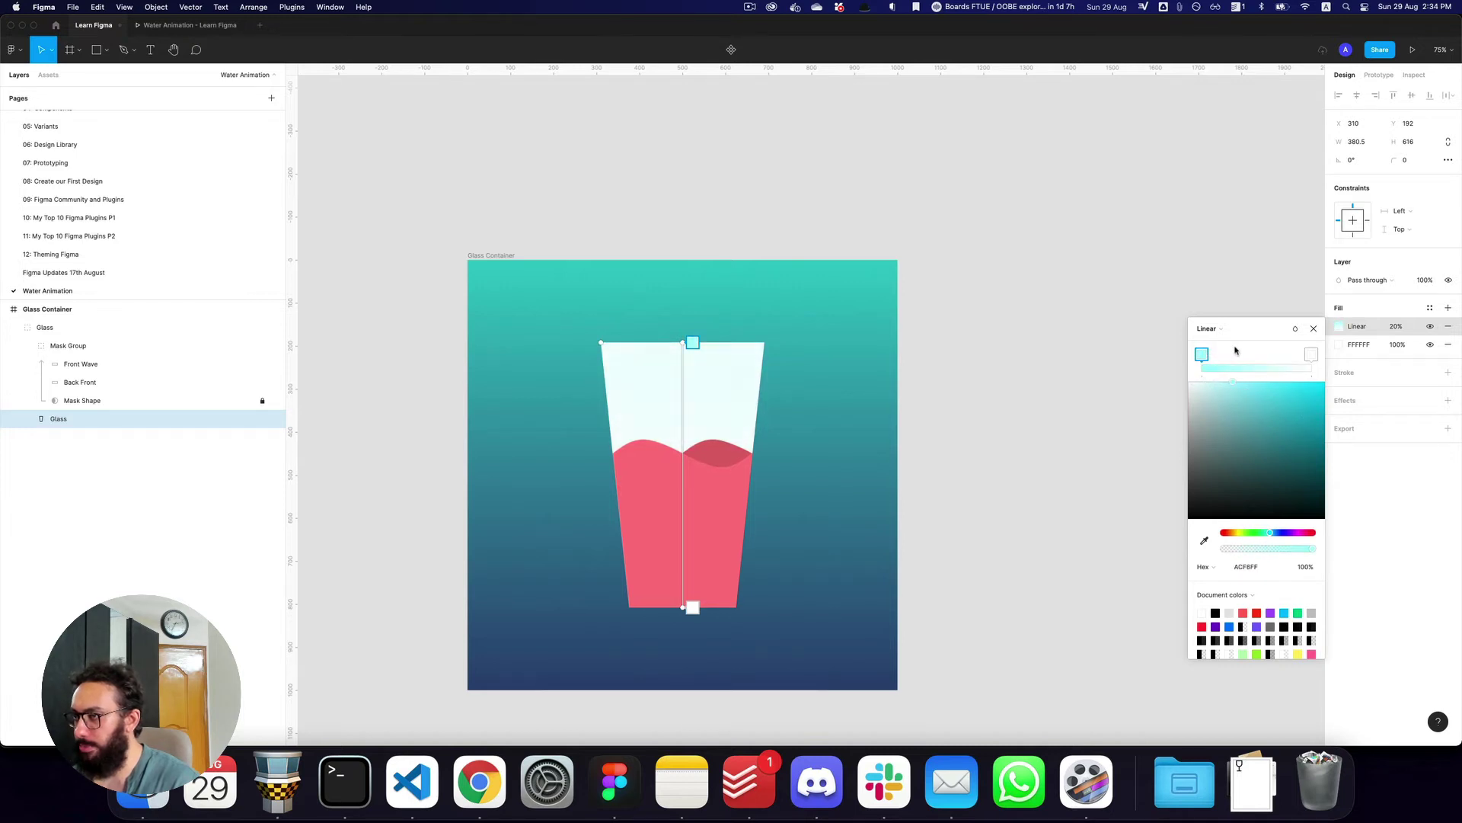
key("Escape")
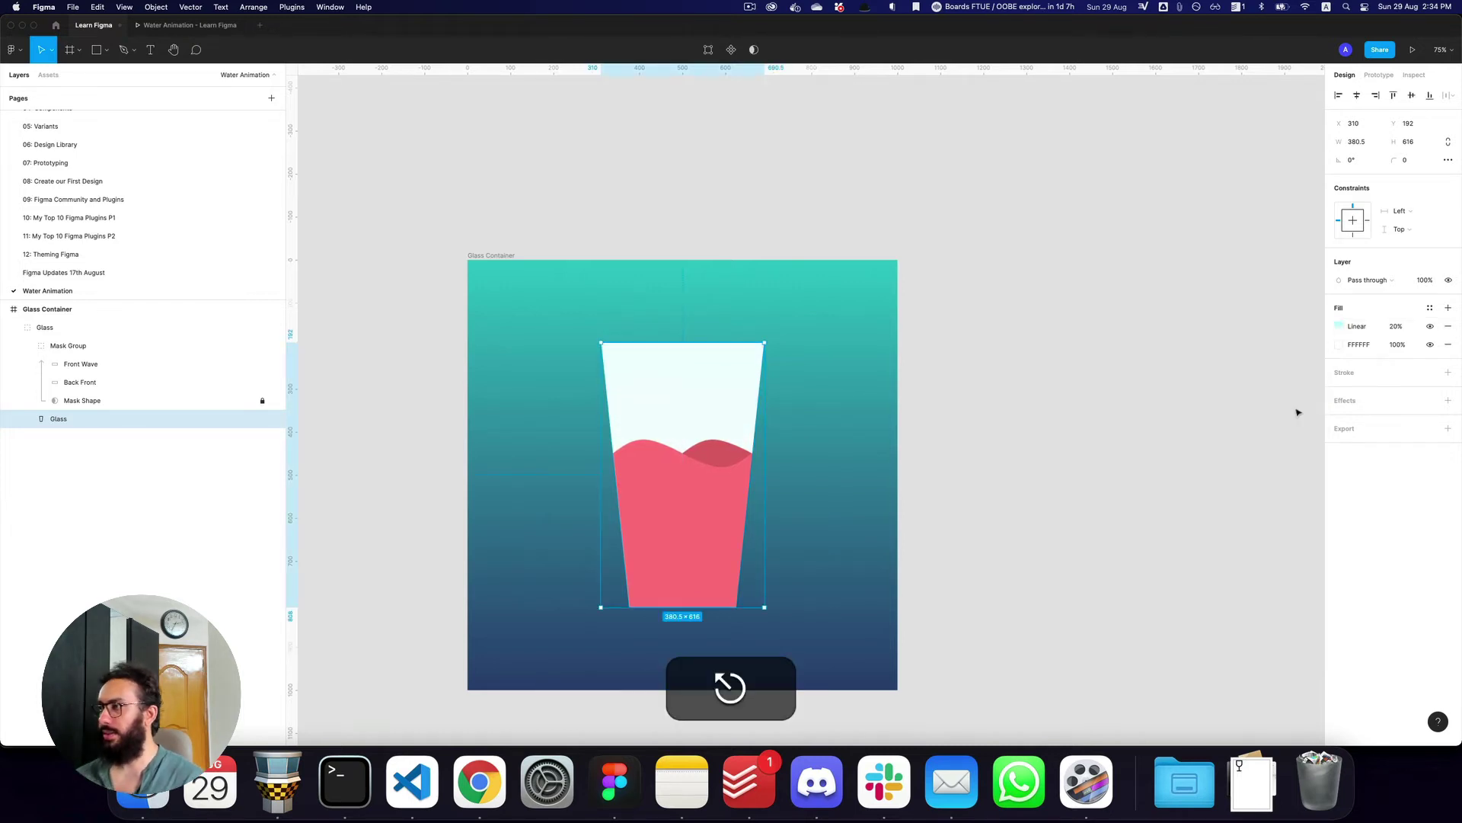
key("Escape")
- Round the two top corners of the Glass shape with a corner radius of 20
left_click(671, 387)
double_click(674, 387)
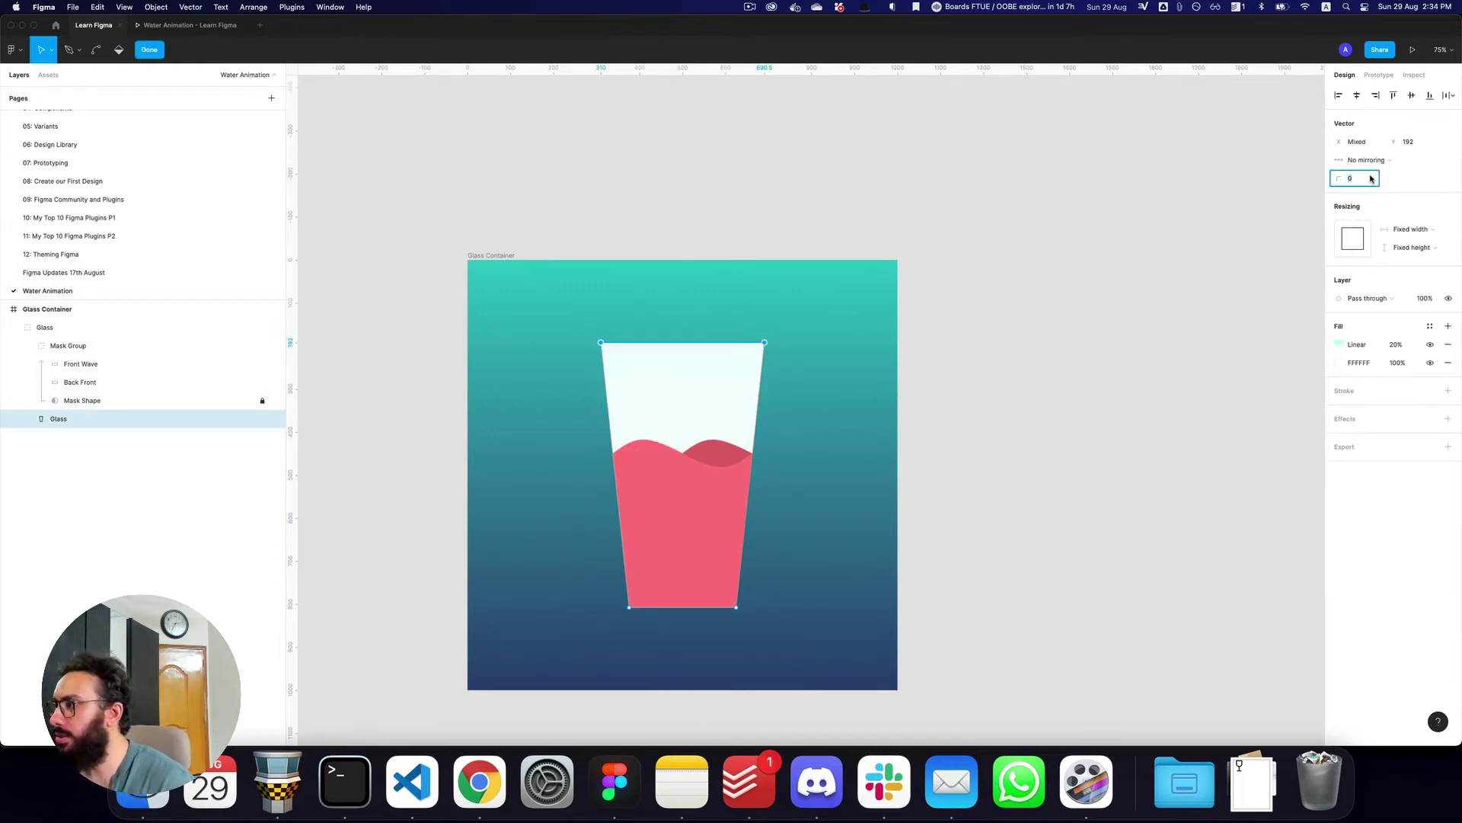
type("20")
key("Return")
key("Escape")
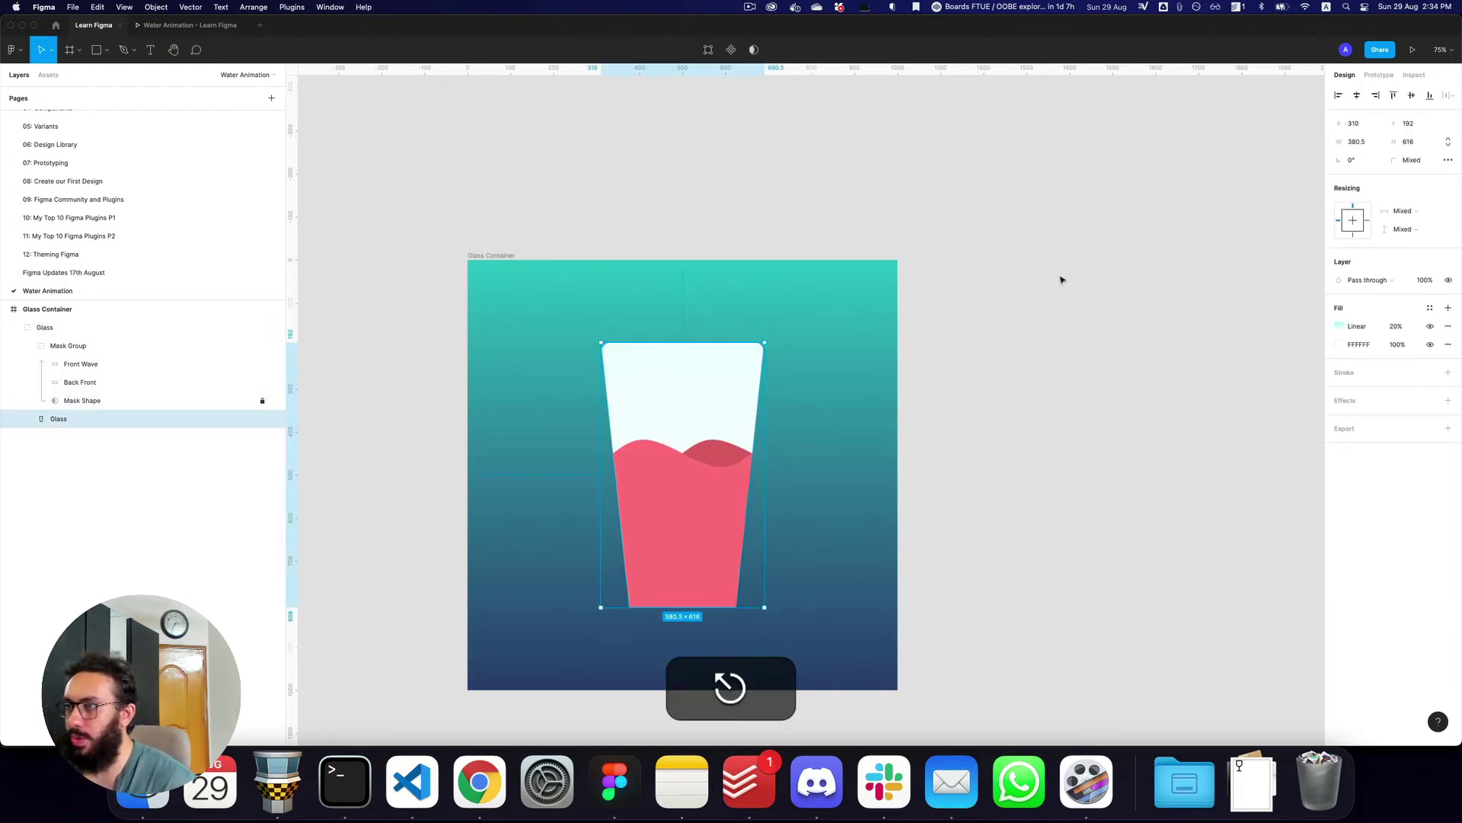
key("Escape")
- Round the two bottom corners of the Glass shape with a corner radius of 20
double_click(685, 411, "super")
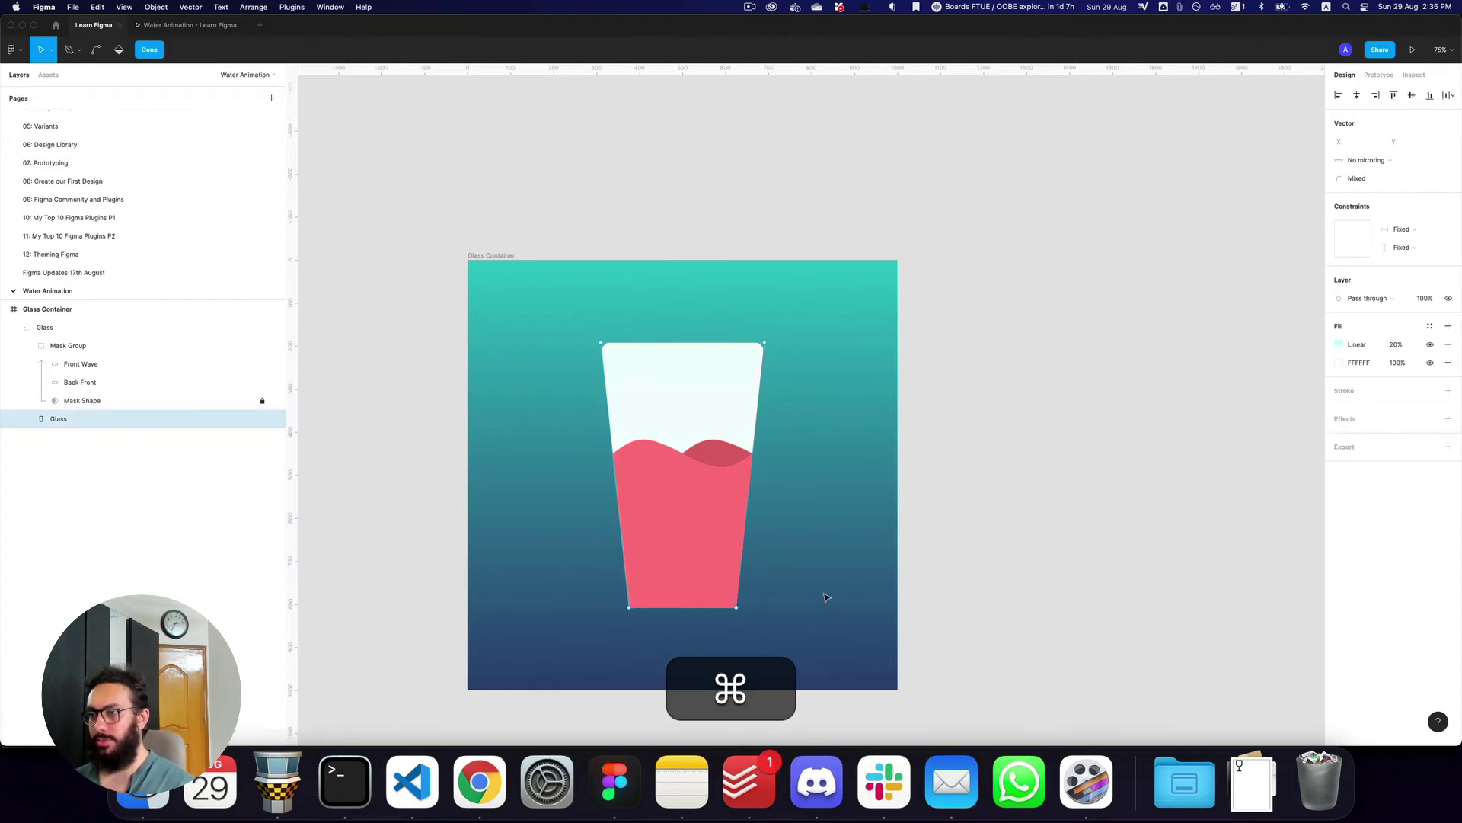
left_click_drag(844, 679, 508, 545)
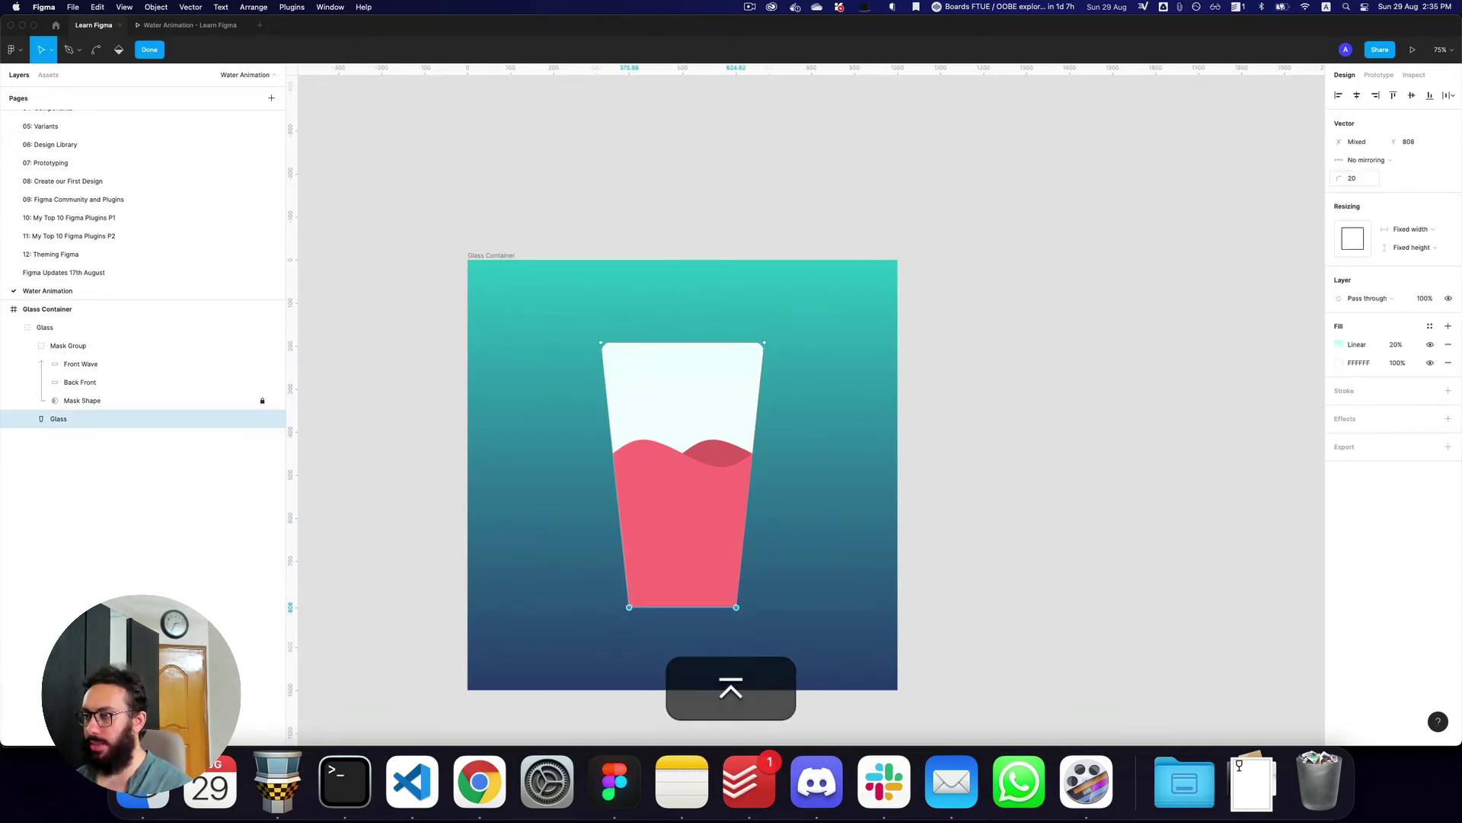
key("Escape")
- Round the two bottom corner points of the Mask Shape with a corner radius of 20
left_click(679, 571, "super")
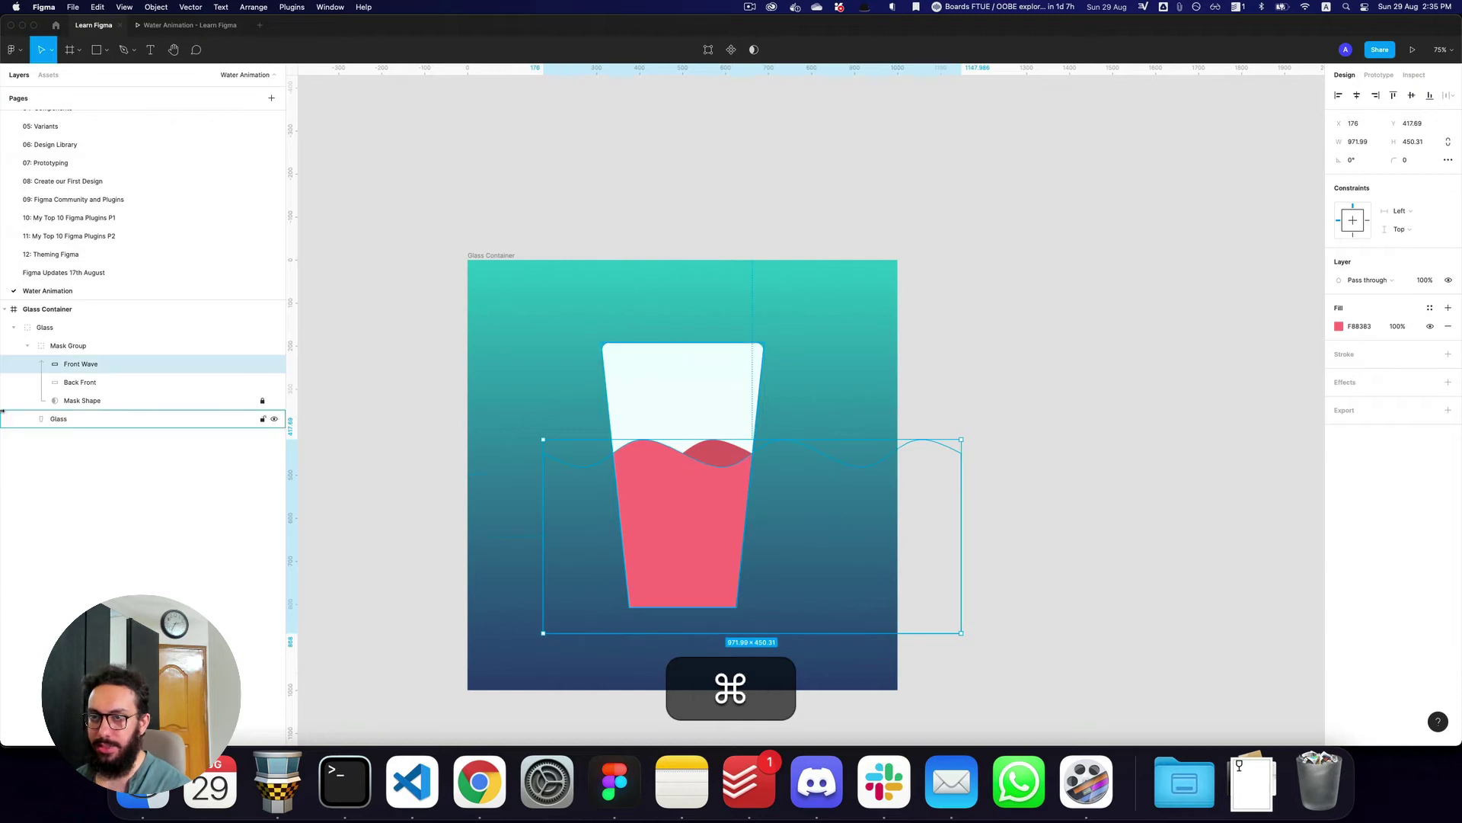
left_click(91, 402)
key("Return")
left_click_drag(787, 599, 575, 626)
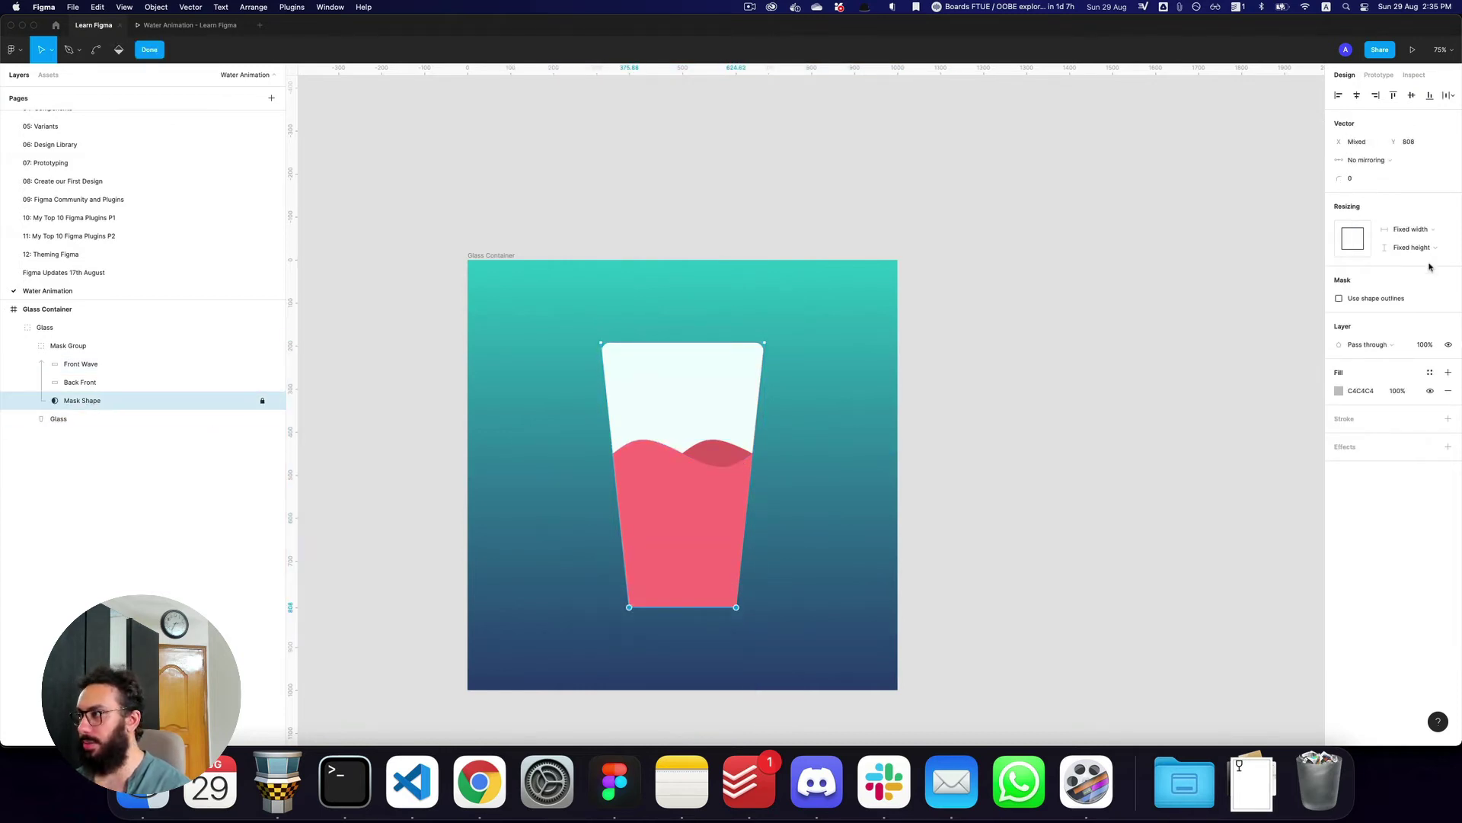
type("20")
key("Escape")
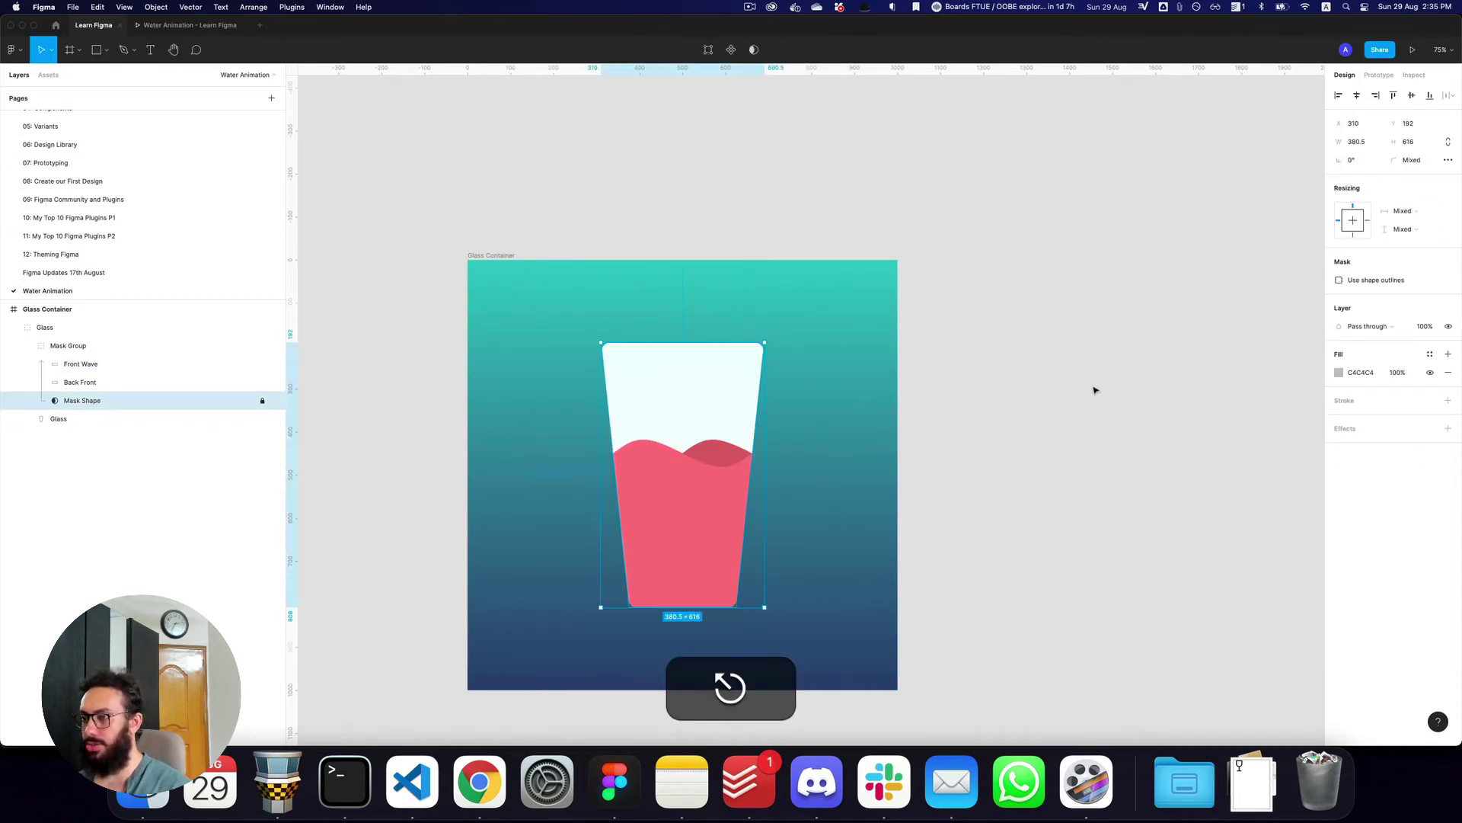
key("Escape")
- Duplicate the Glass Container frame and move the copy farther right, leaving a gap of about 200 between the frames
scroll(1083, 386, "right", 2)
left_click(483, 249)
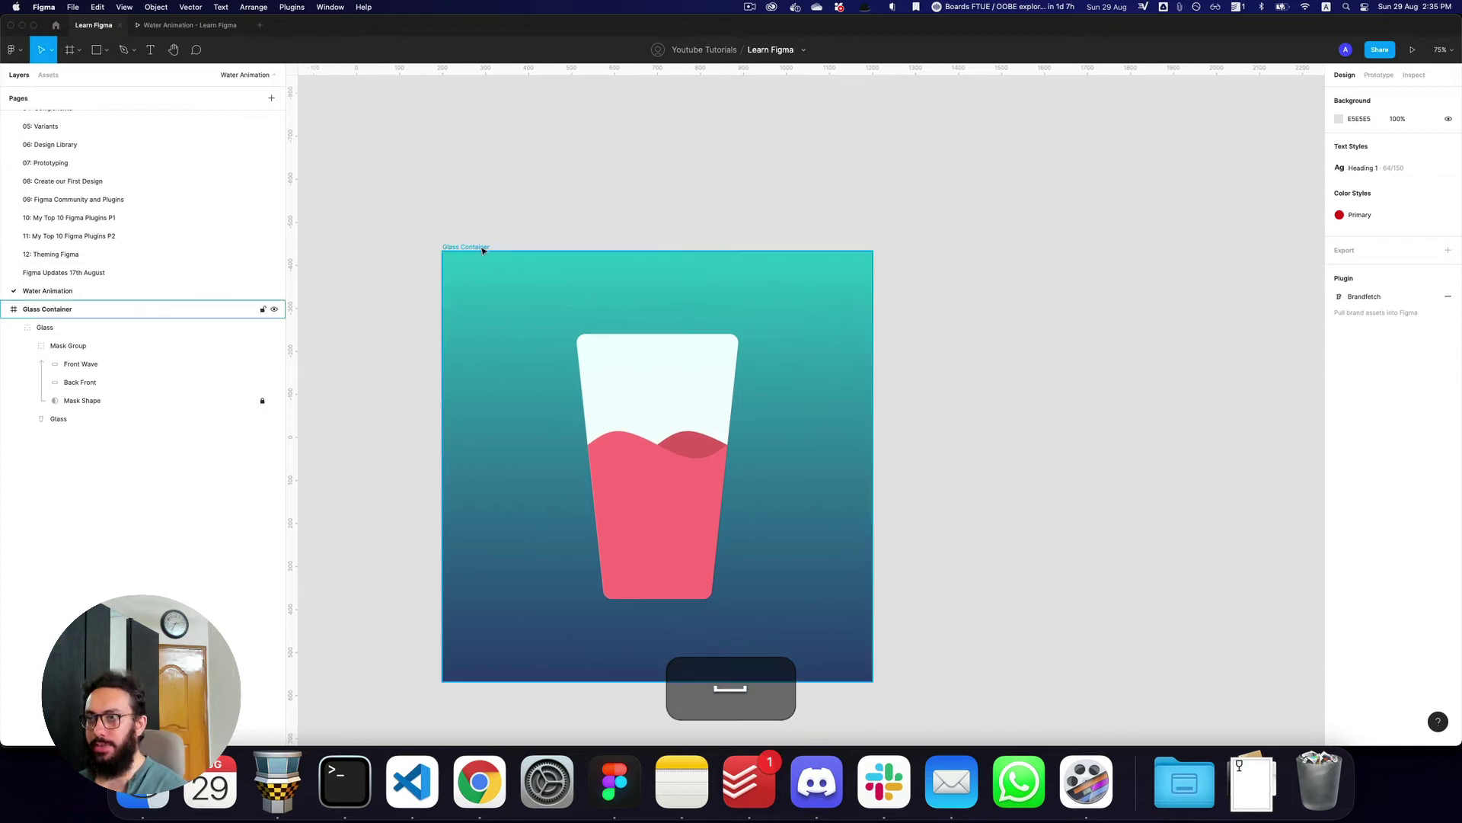
key("super+d")
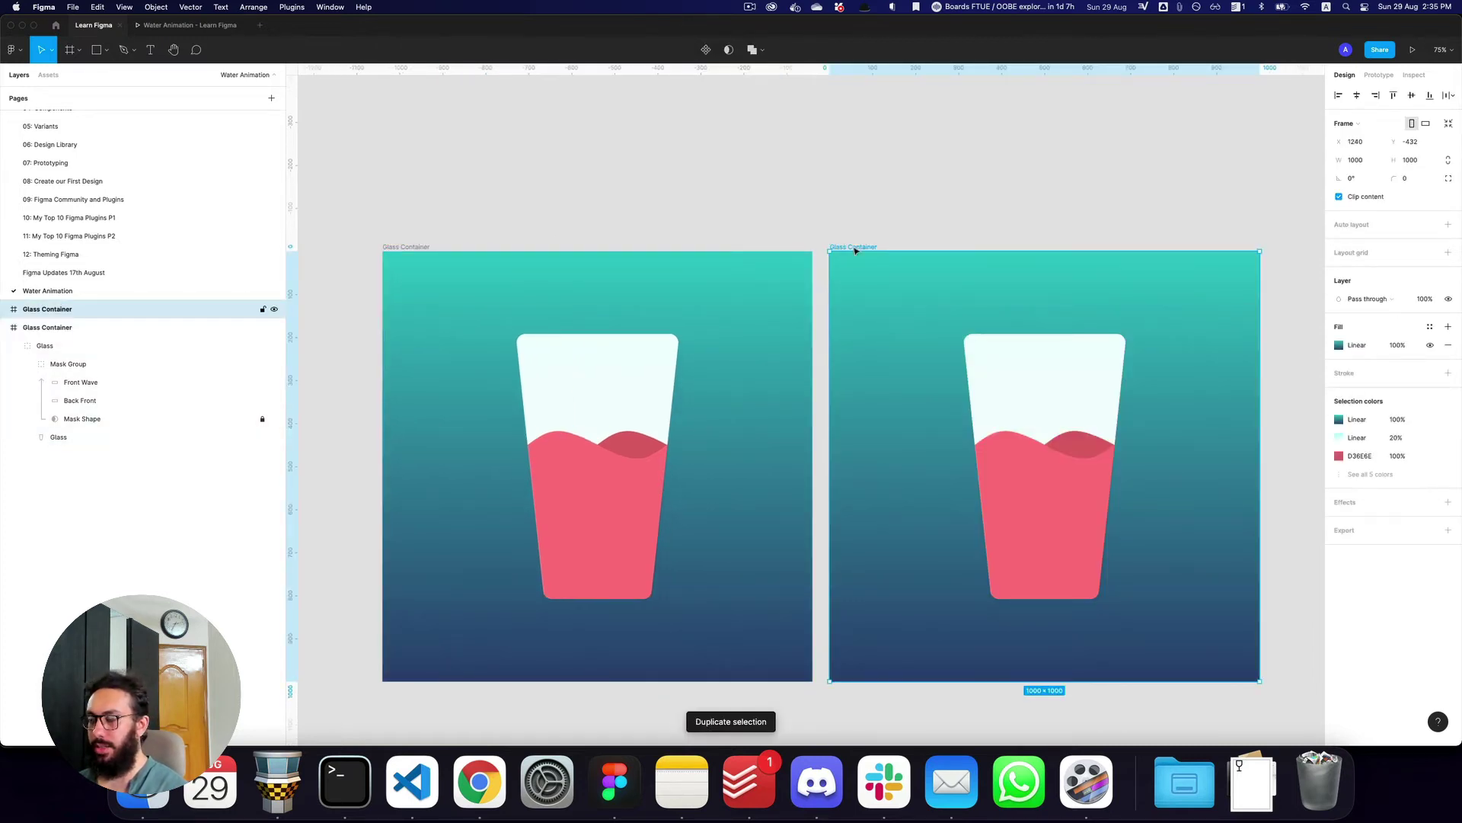
left_click_drag(859, 247, 927, 249)
- Connect the original Glass Container frame to its copy with a prototype interaction triggered after a delay of 1 ms
left_click(409, 247)
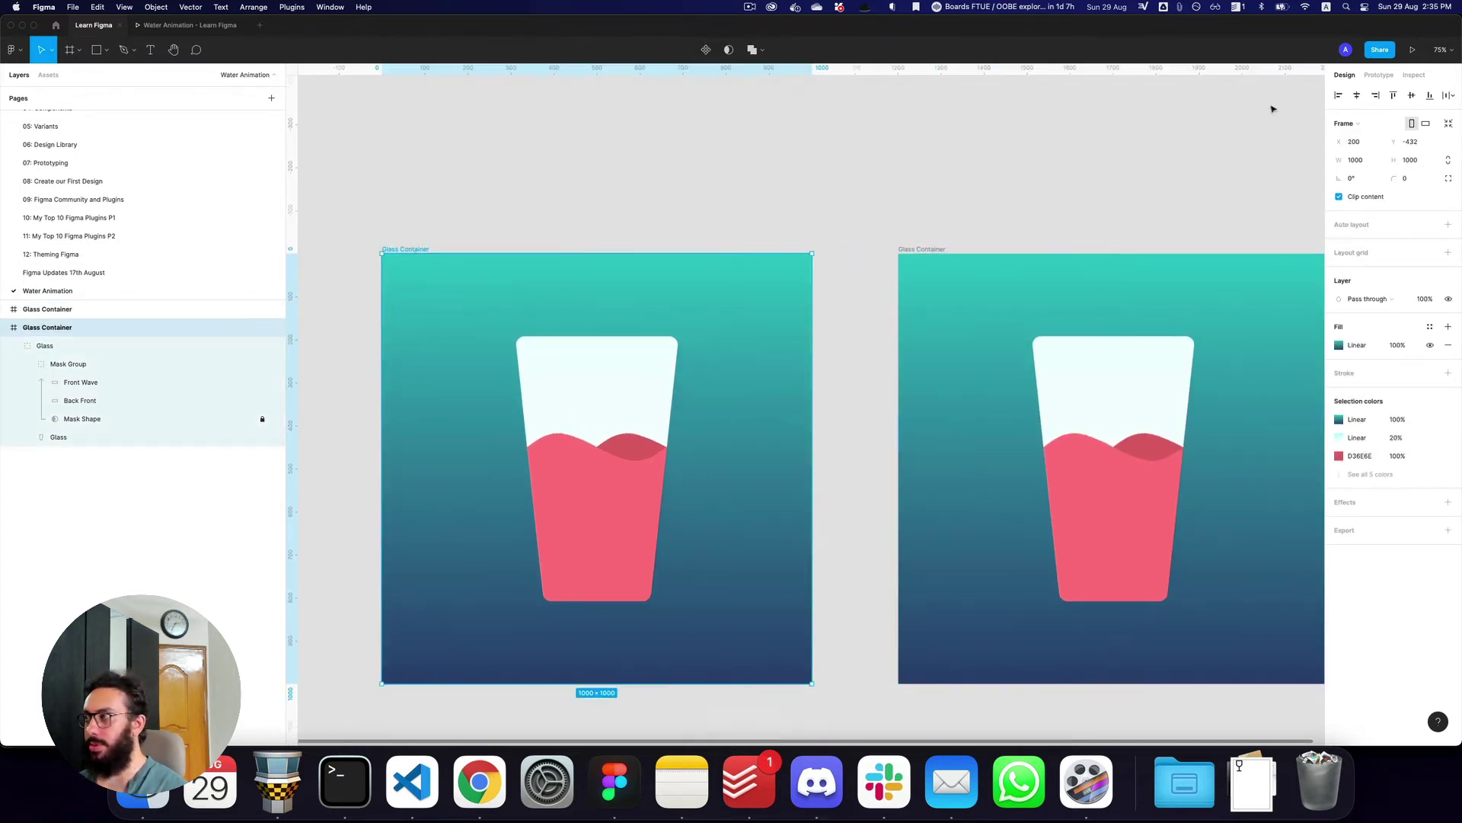
left_click(1376, 76)
left_click_drag(812, 469, 1017, 487)
left_click(1243, 194)
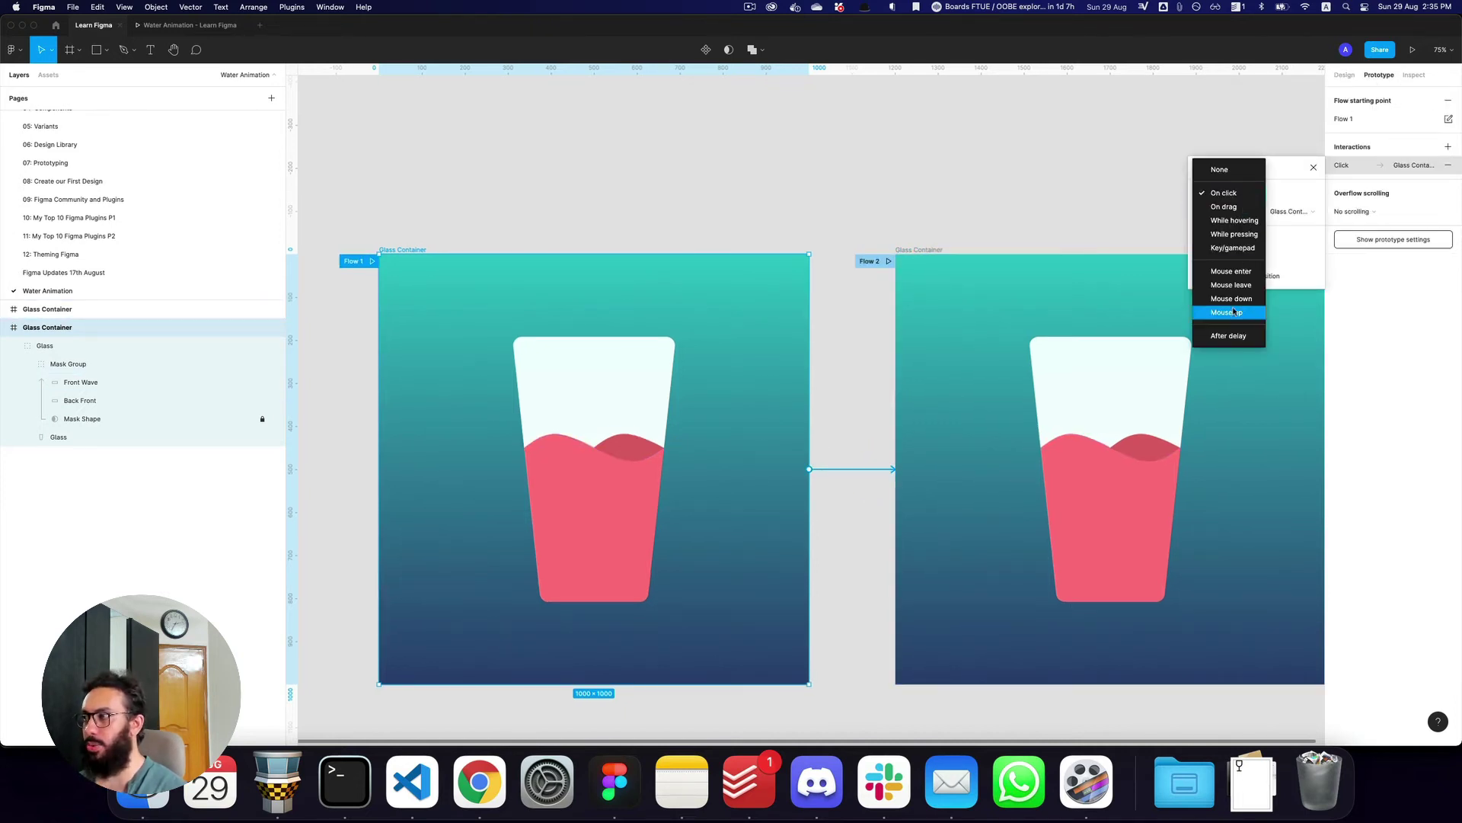
left_click(1228, 336)
left_click(1291, 193)
type("1")
key("Return")
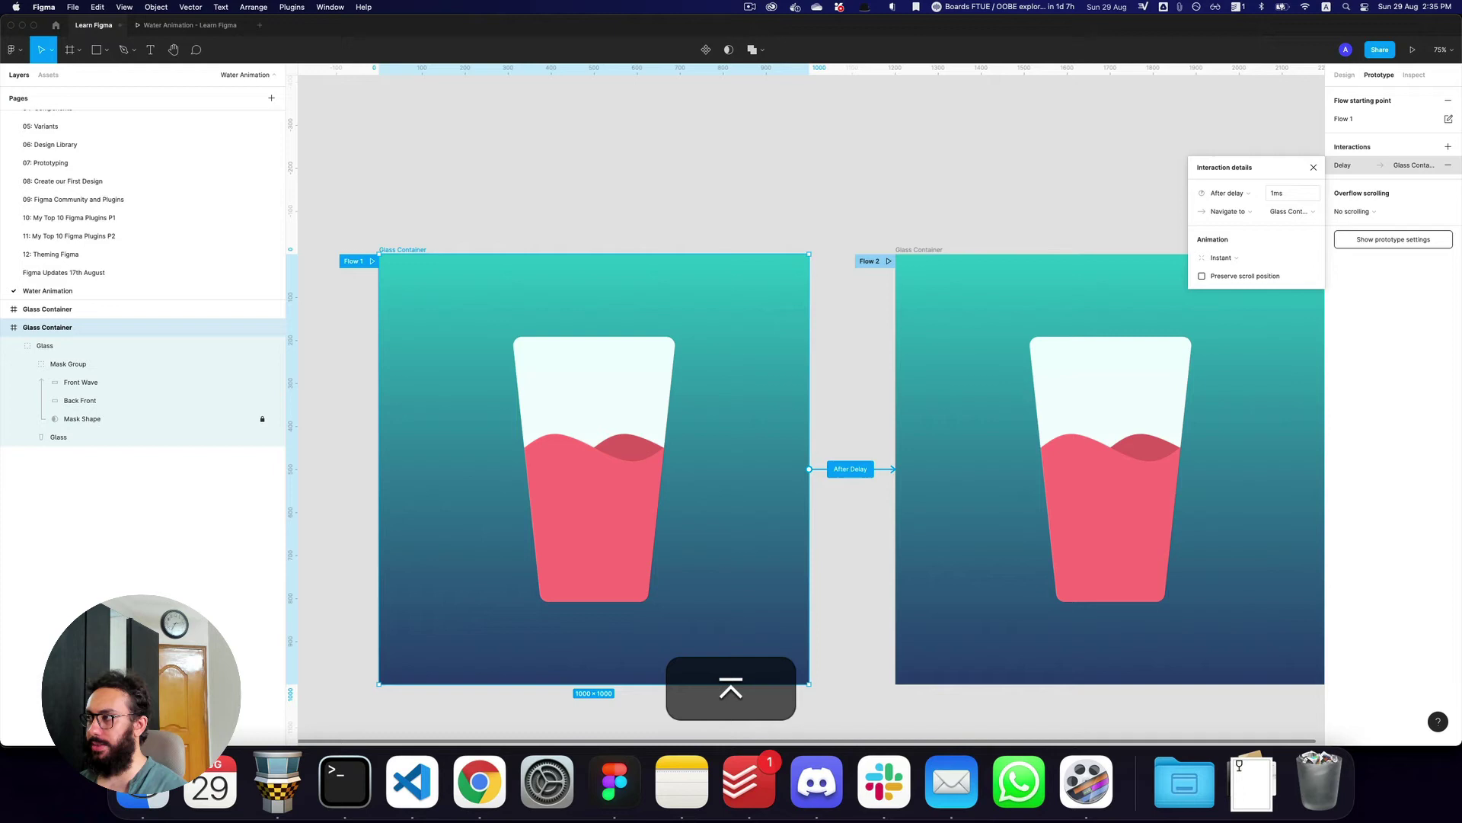
- Set the animation of the after-delay interaction to Smart animate
left_click(1285, 196)
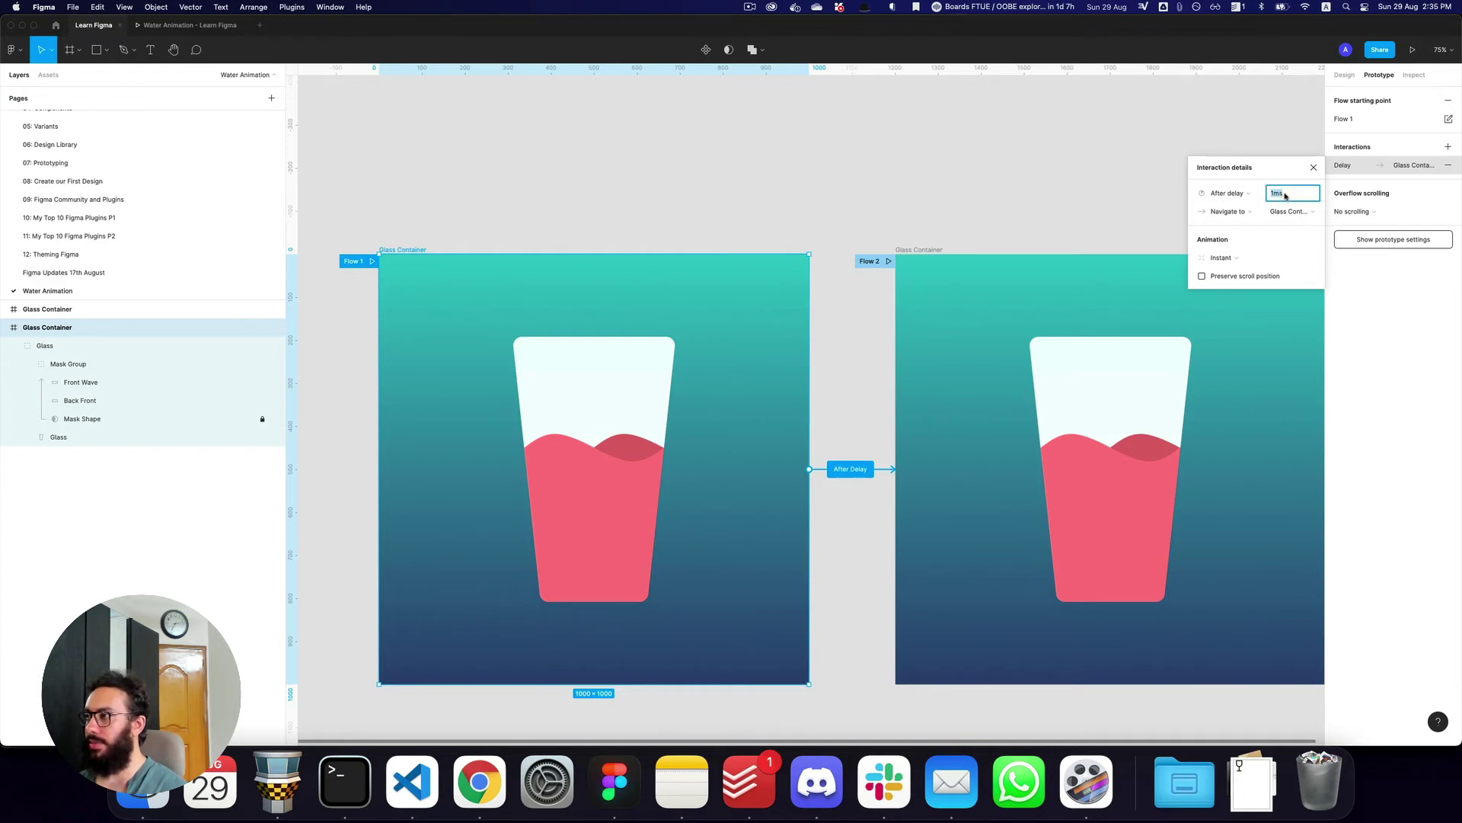
left_click(1240, 259)
left_click(1246, 291)
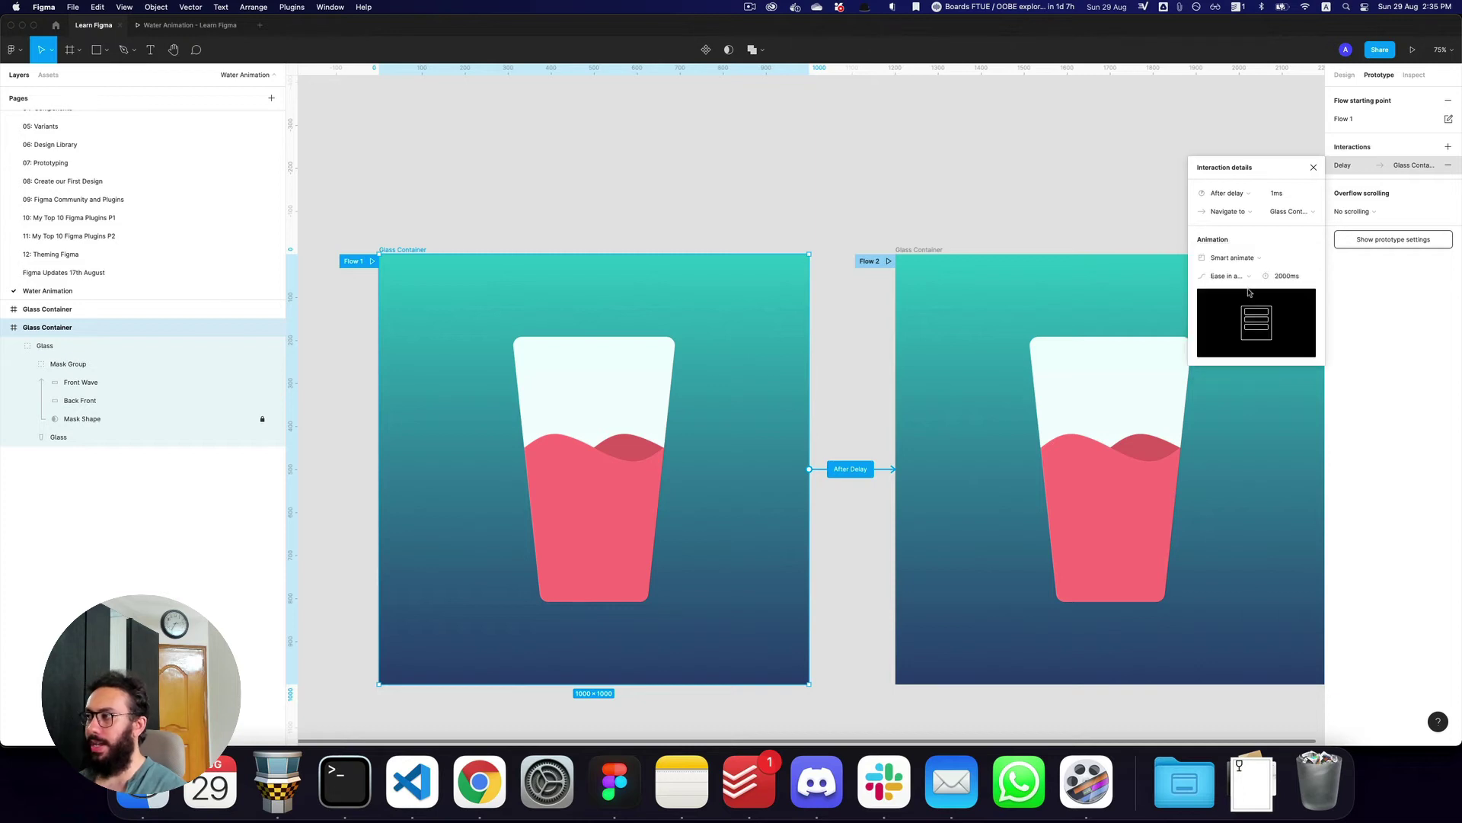
key("Escape")
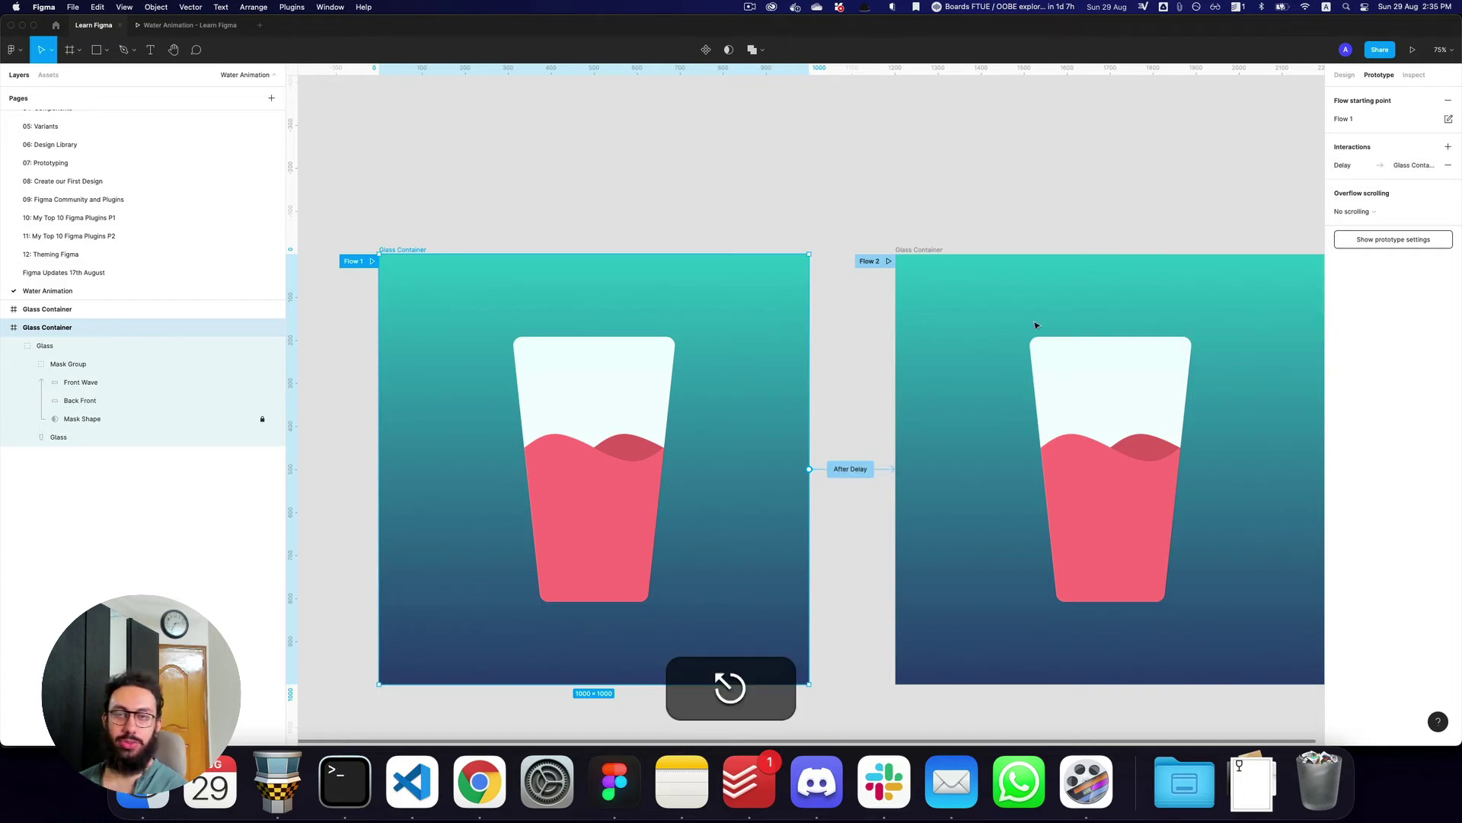
- Shift the Front Wave in the duplicated Glass Container frame left by about one full wavelength
key("Escape")
key("space")
left_click_drag(1138, 483, 901, 392)
left_click(901, 390, "super")
key("z")
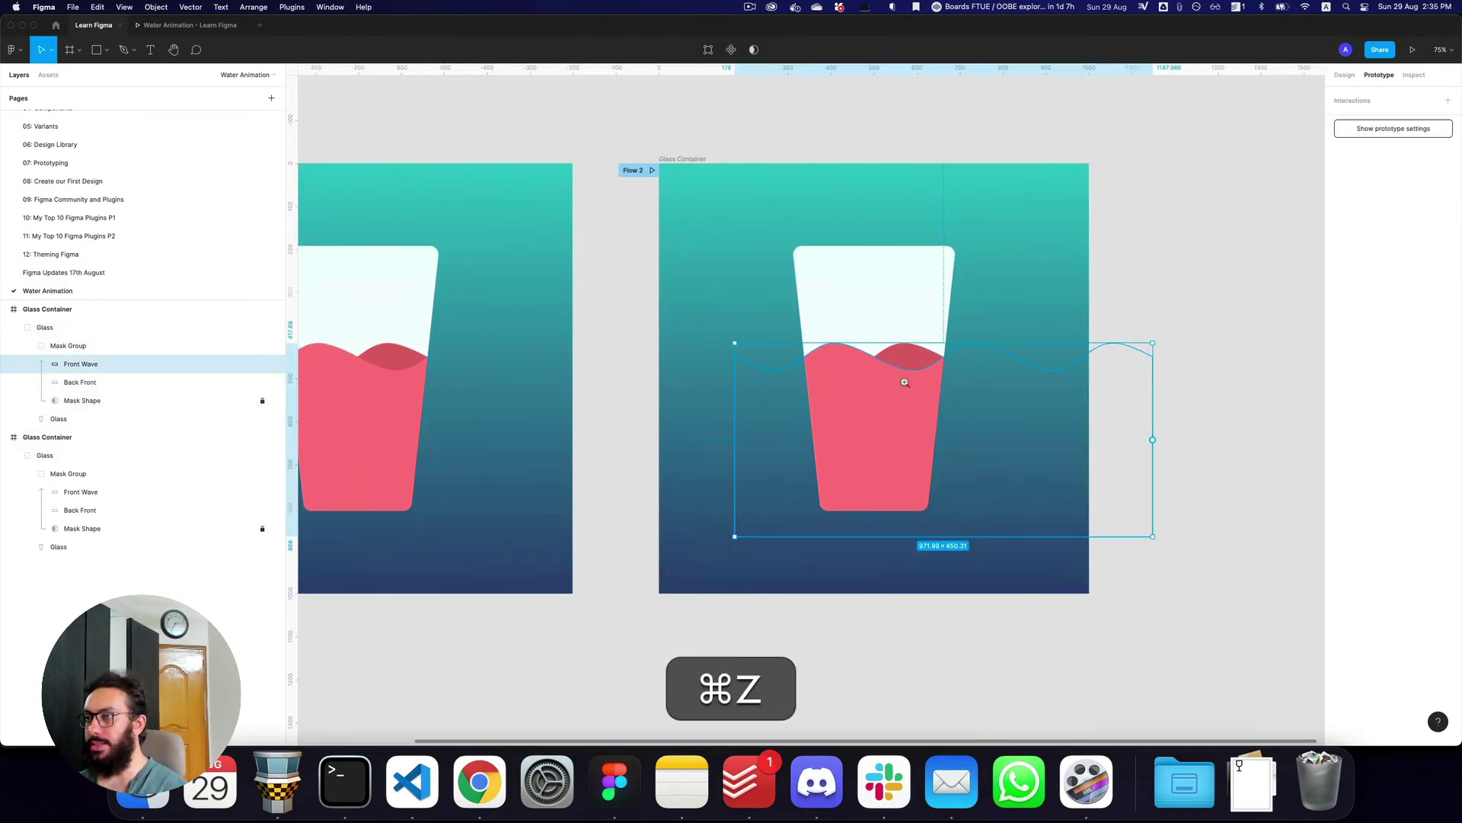
left_click(905, 381)
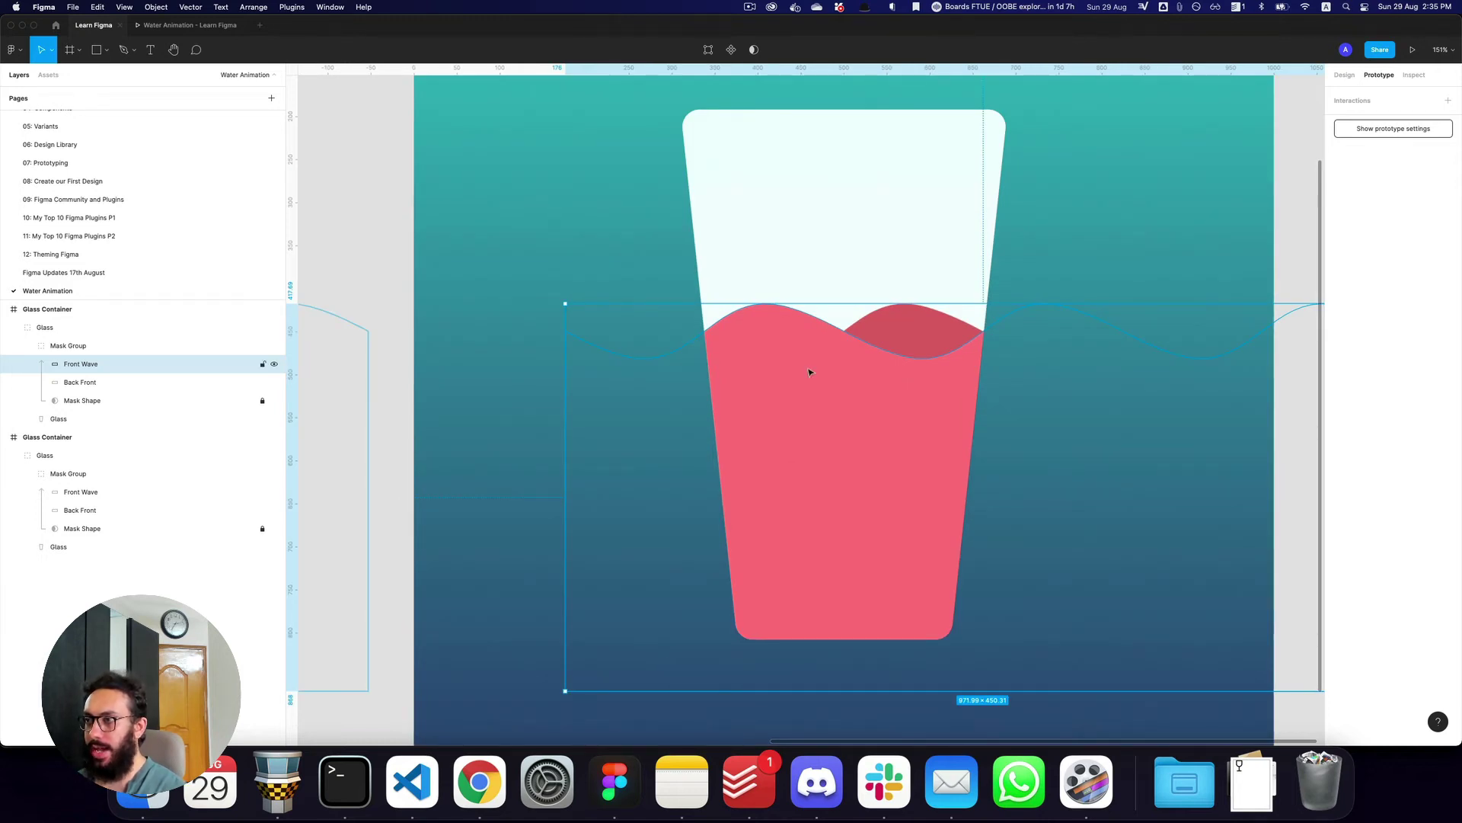
key("z")
left_click(885, 374, "alt")
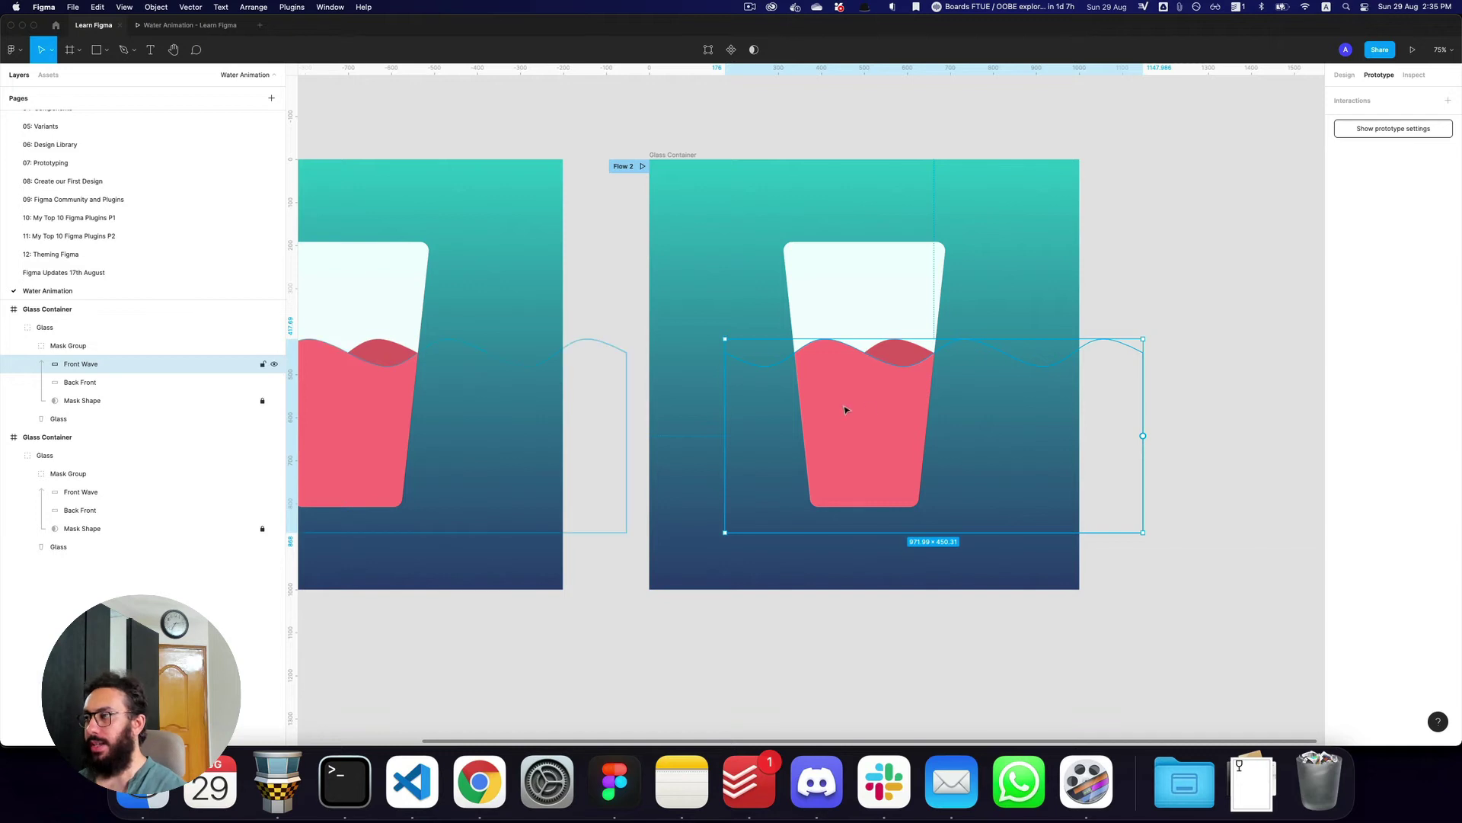
left_click_drag(856, 405, 917, 407)
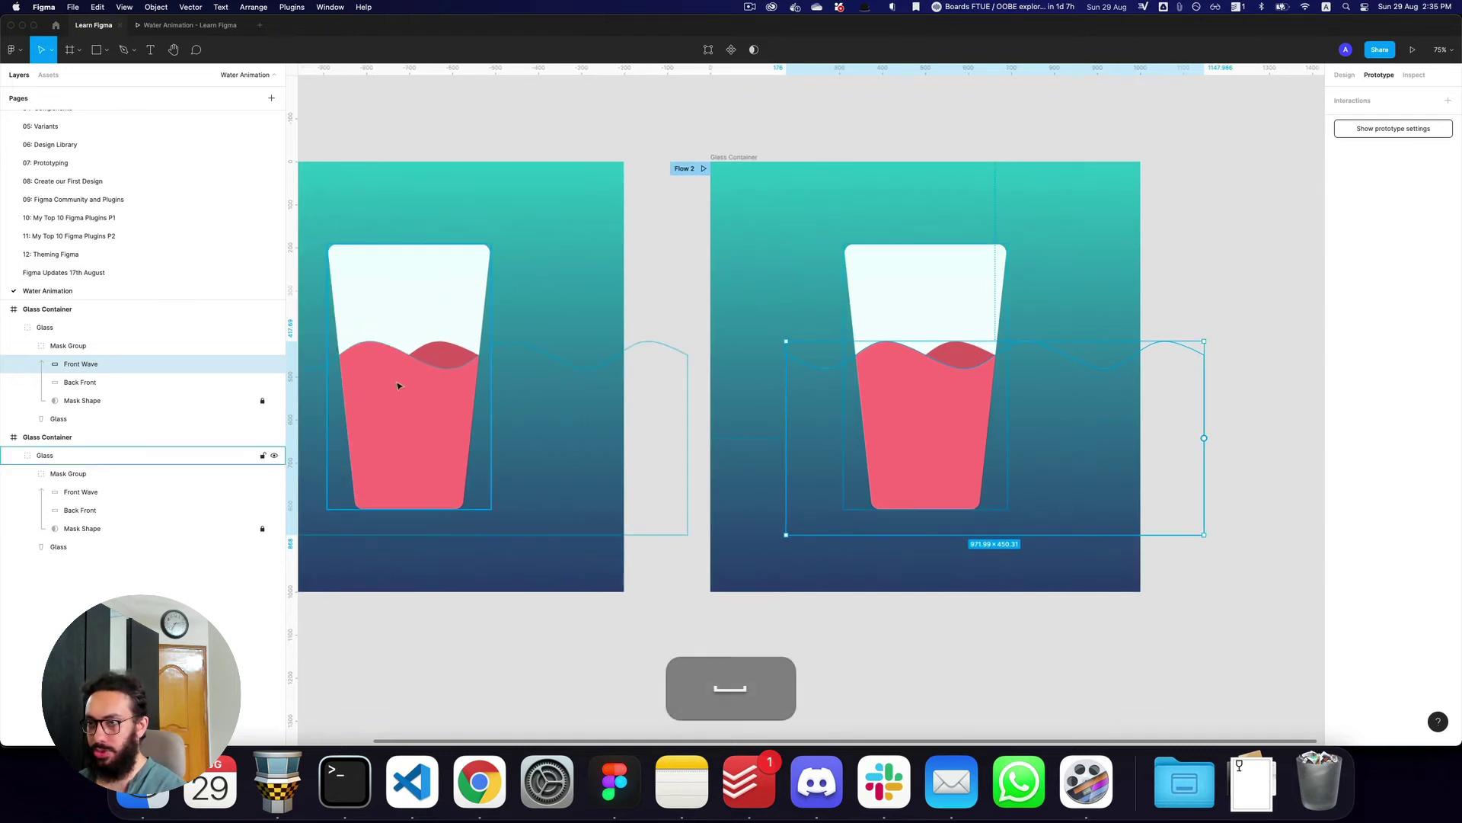
key("z")
left_click(959, 431)
left_click_drag(930, 329, 935, 454)
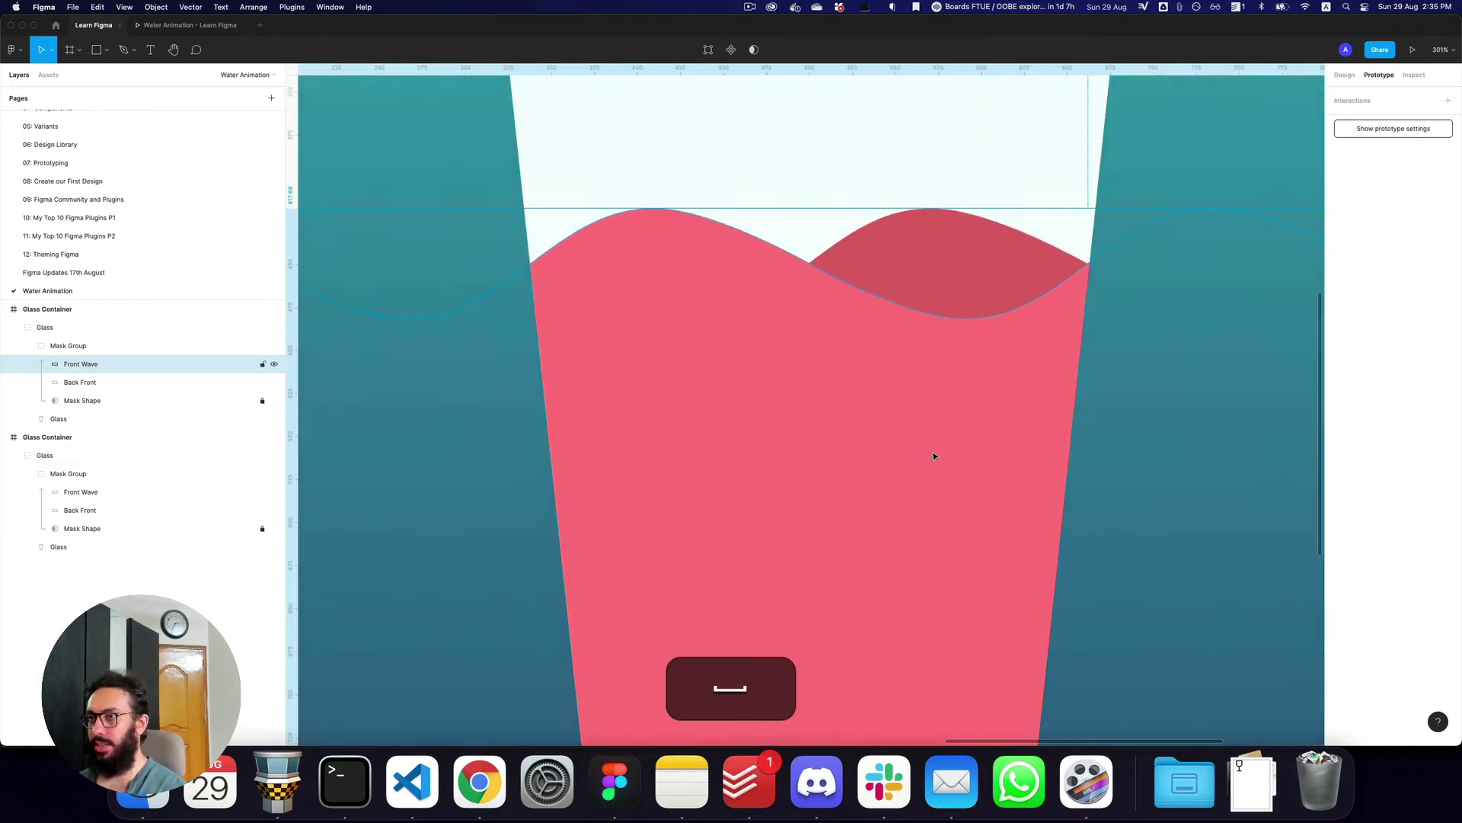
key("z")
left_click(936, 453, "alt")
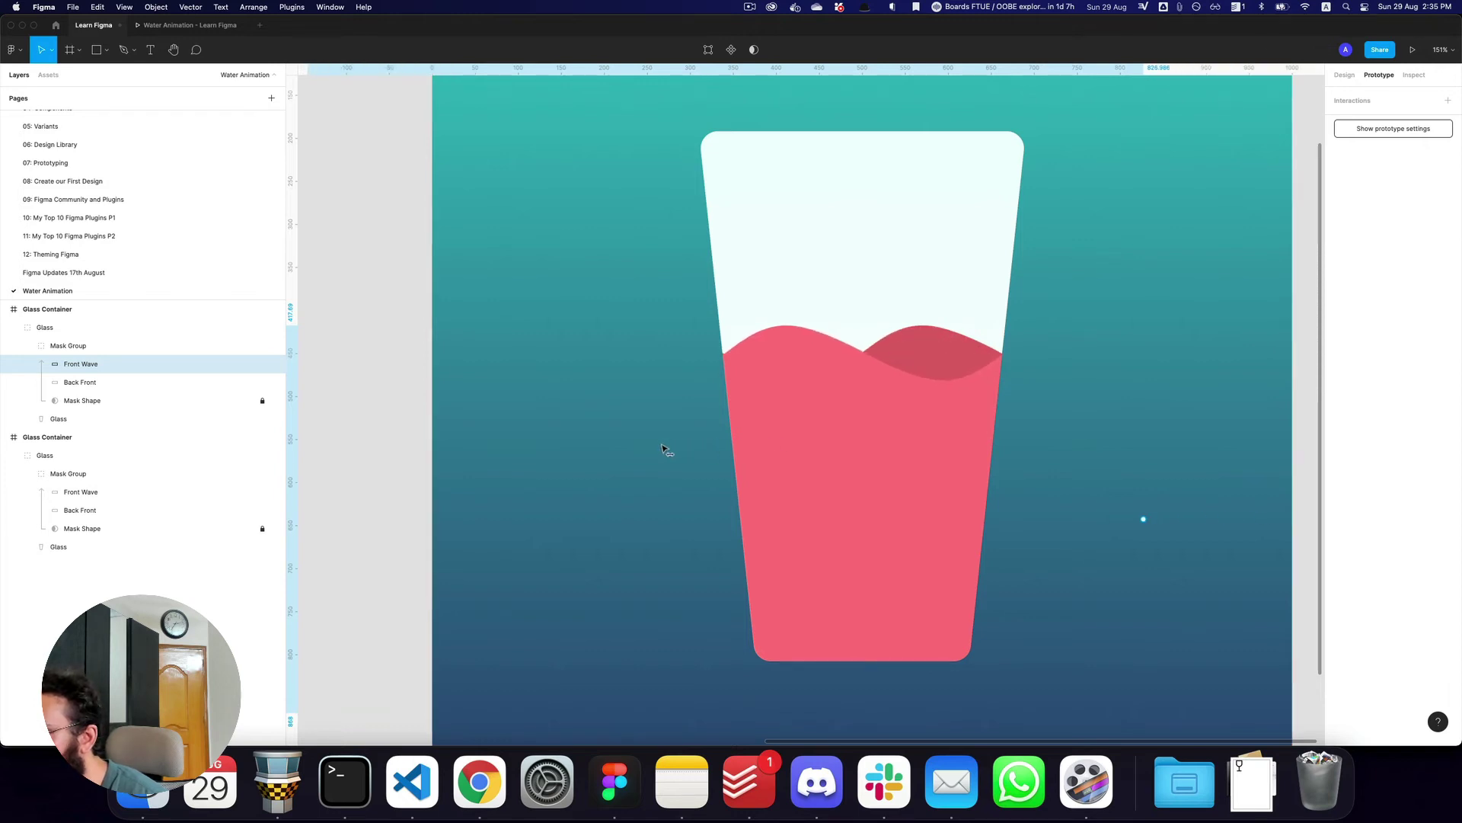
- Nudge the duplicated frame's Front Wave to X -148 so that its curve meets the glass's left edge
key("z")
left_click_drag(705, 316, 746, 389)
key("Left")
key("Left")
key("Left")
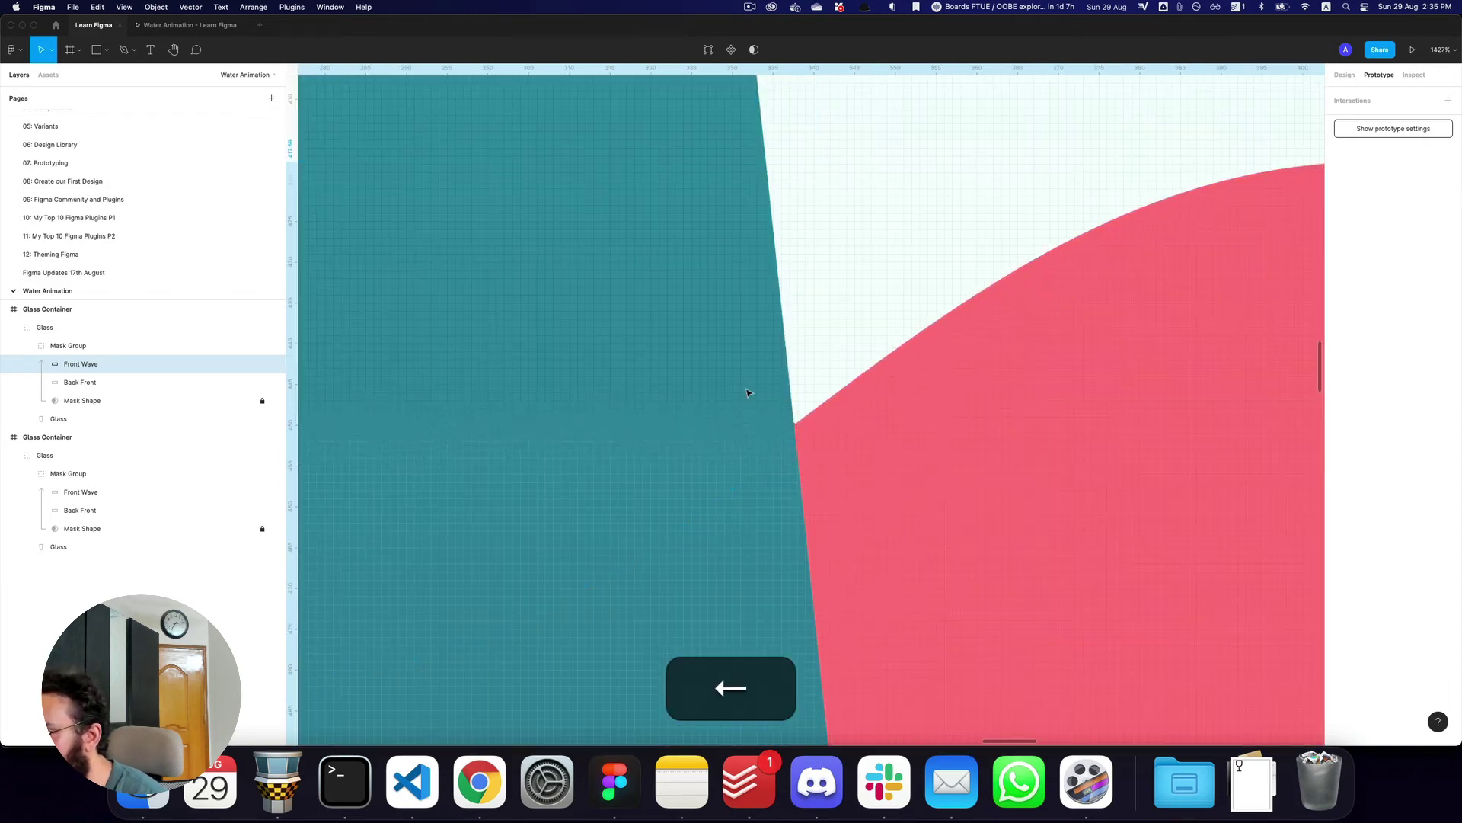
key("Down")
key("Up")
key("Left")
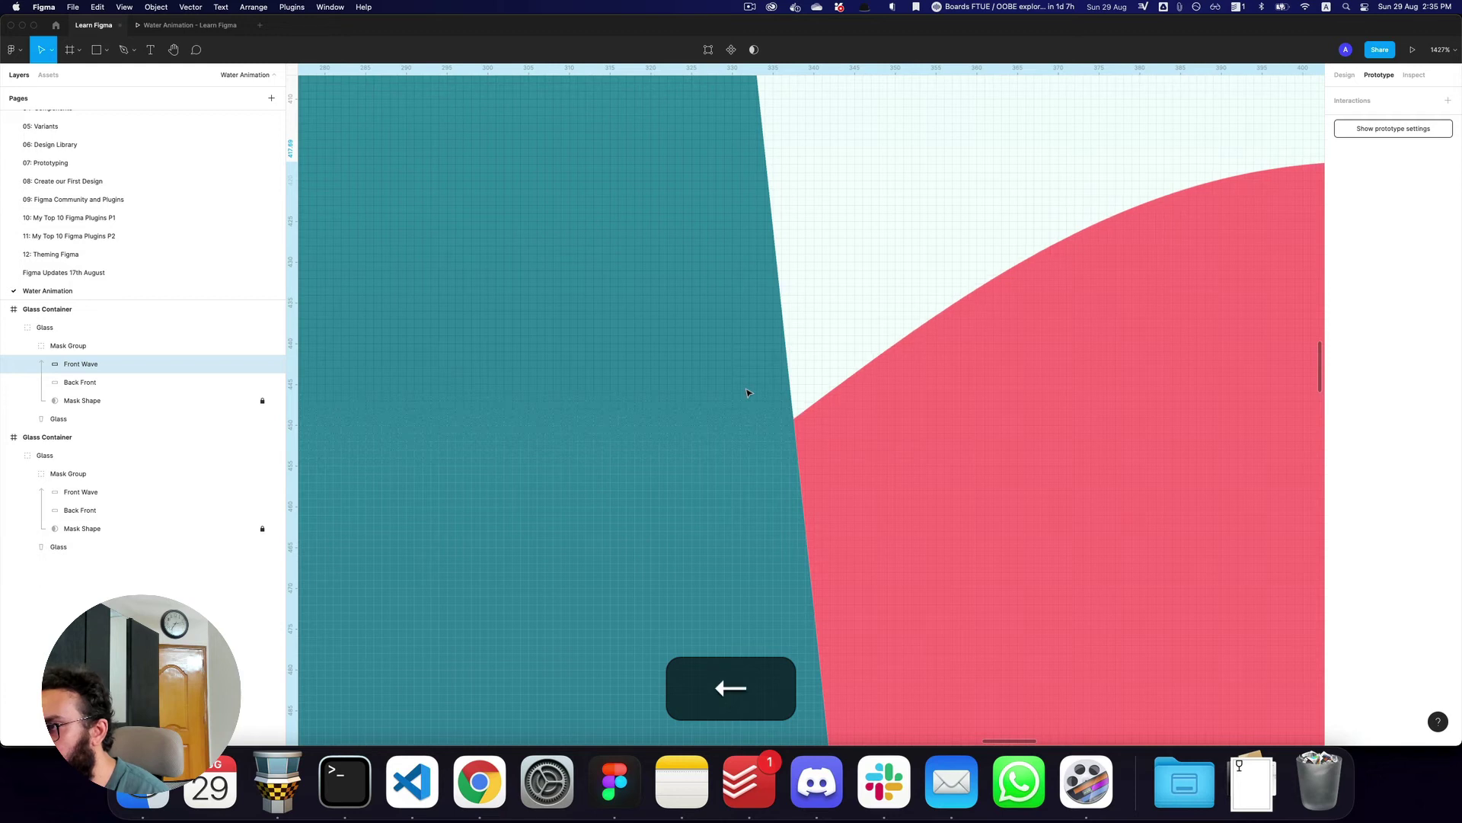
key("Right")
key("alt+z")
left_click(798, 378, "alt")
left_click(797, 378, "alt")
left_click(797, 379, "alt")
left_click(797, 378, "alt")
key("space")
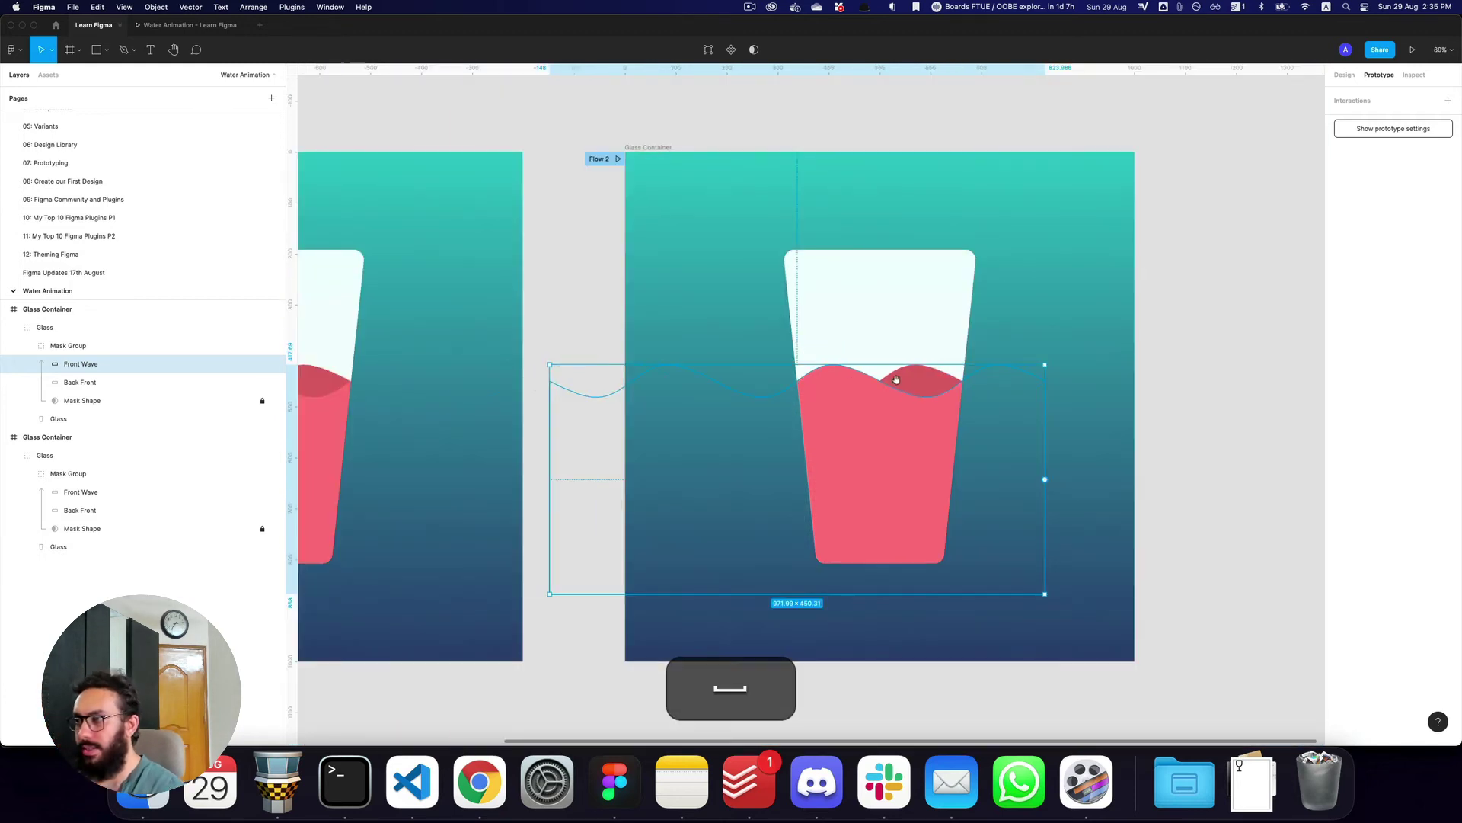
- Move the Back Front wave in the original Glass Container frame left to about X 28
key("super+space")
left_click(906, 381, "super")
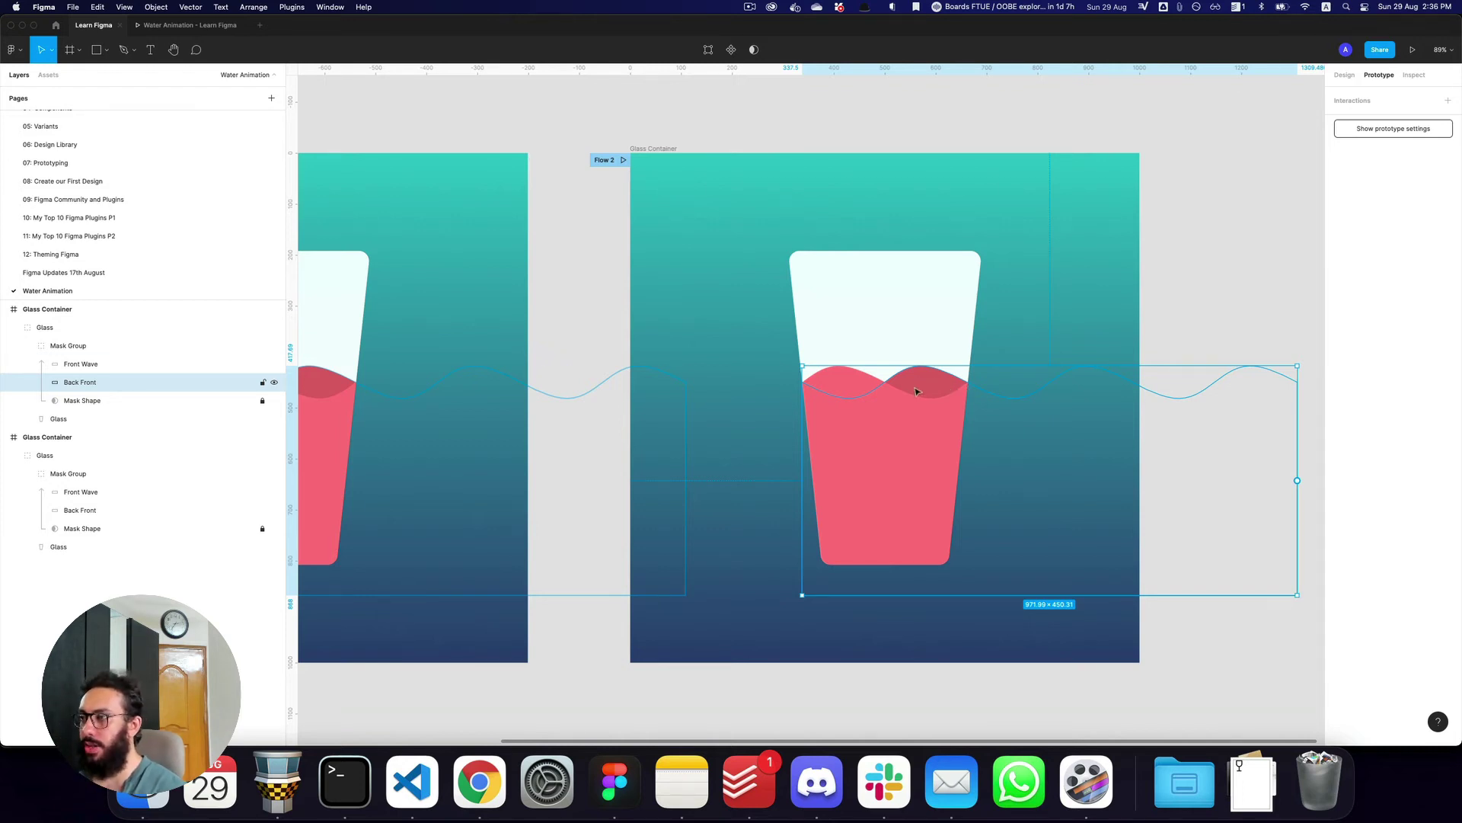
key("space")
left_click_drag(917, 391, 944, 389)
key("space")
left_click_drag(790, 408, 1052, 403)
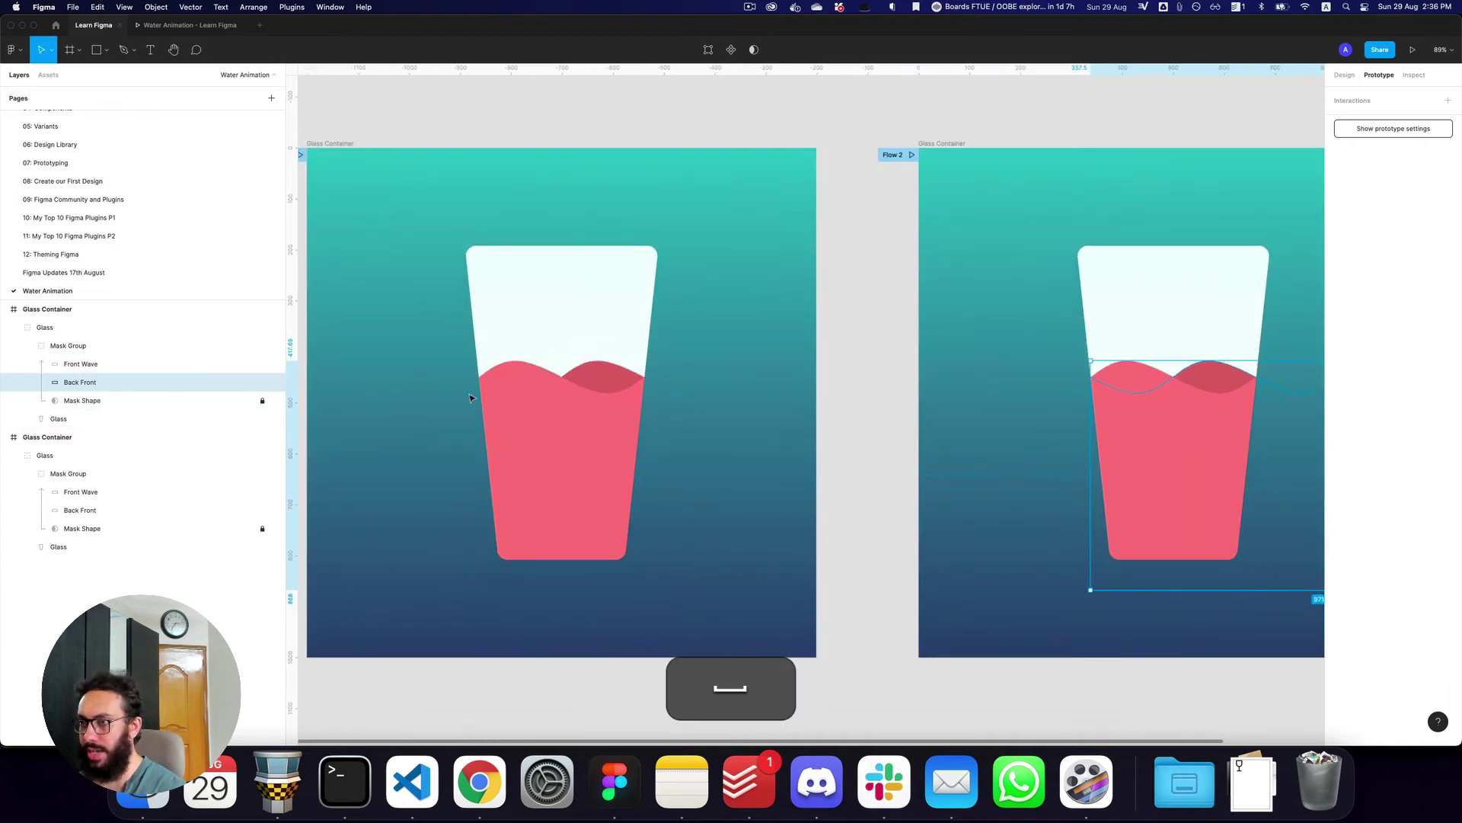
left_click(575, 383, "super")
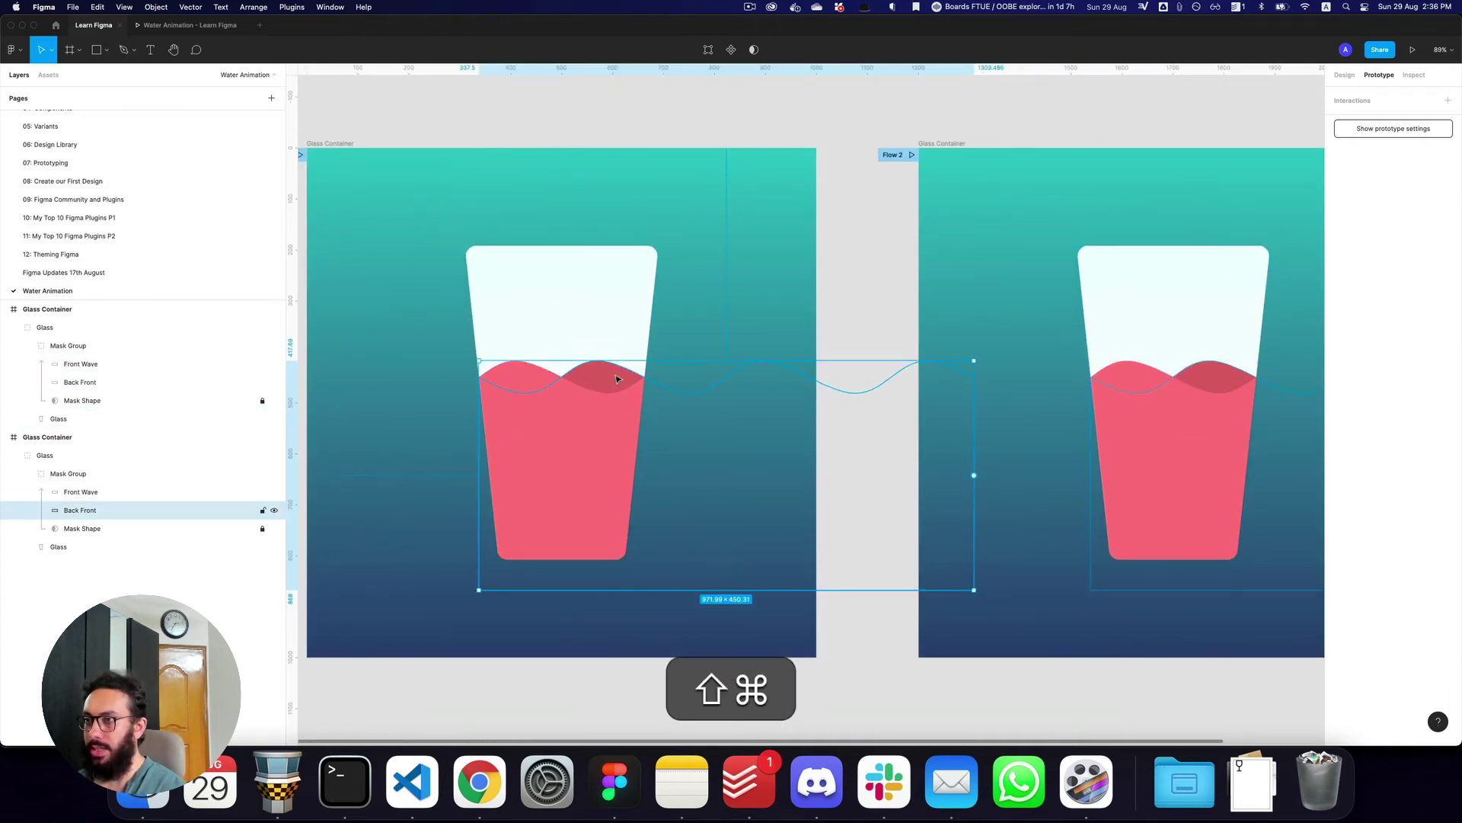
left_click_drag(613, 378, 458, 397)
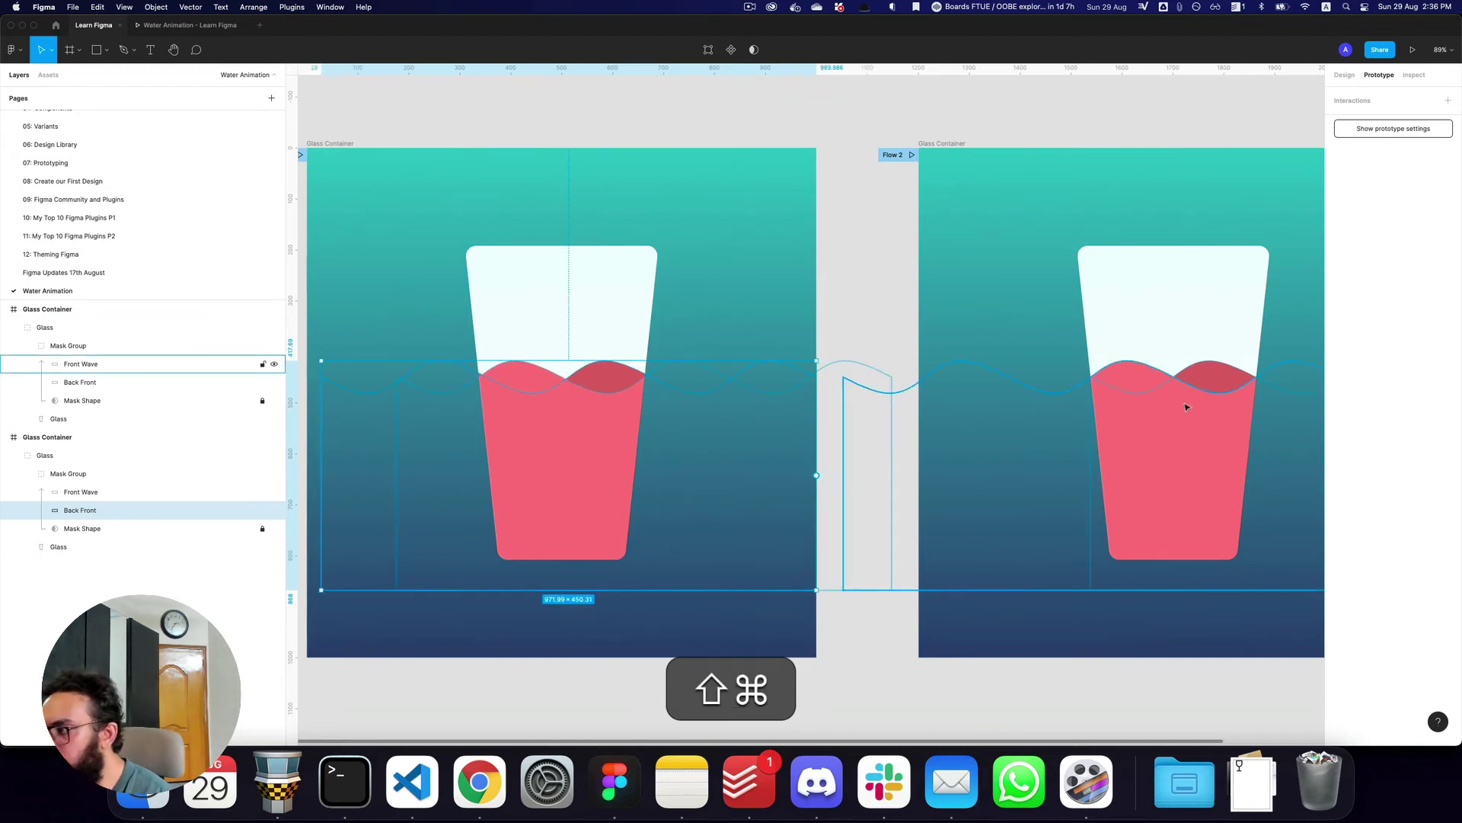
- Nudge the original frame's Back Front wave further left so that its curve meets the glass's right edge
left_click(594, 457, "super")
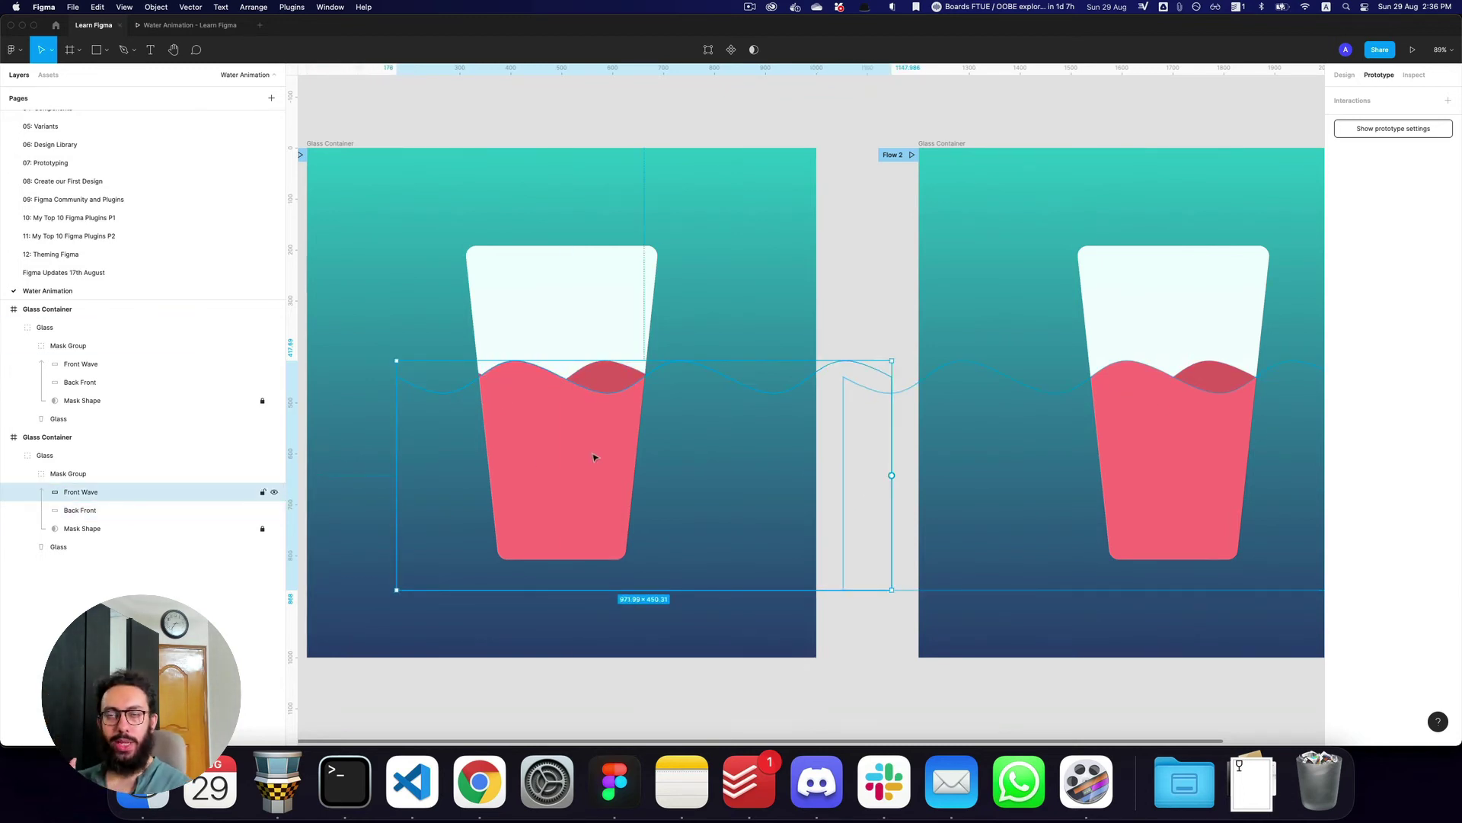
key("z")
left_click(604, 374)
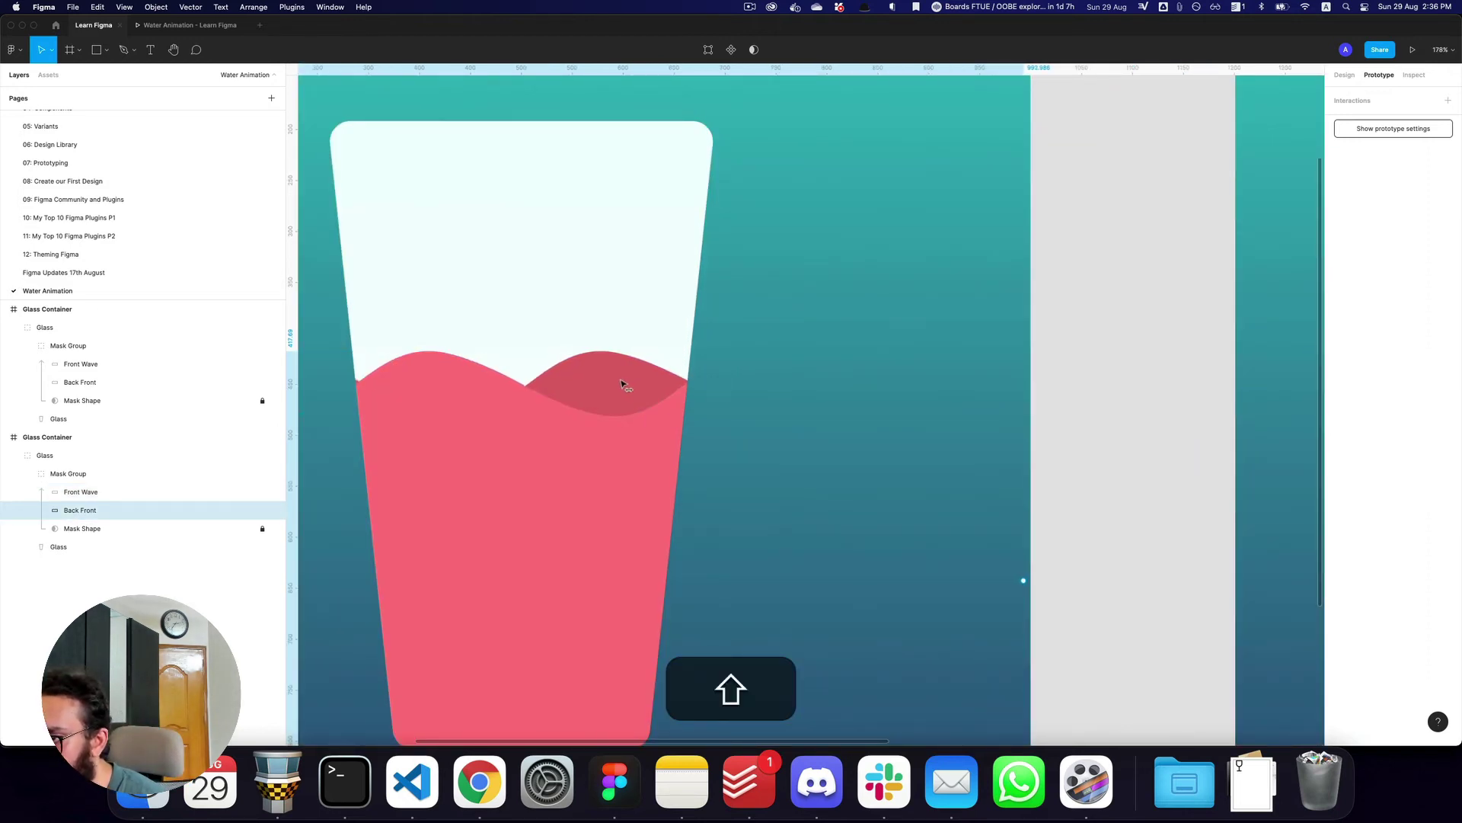
left_click_drag(618, 383, 617, 383)
key("shift+z")
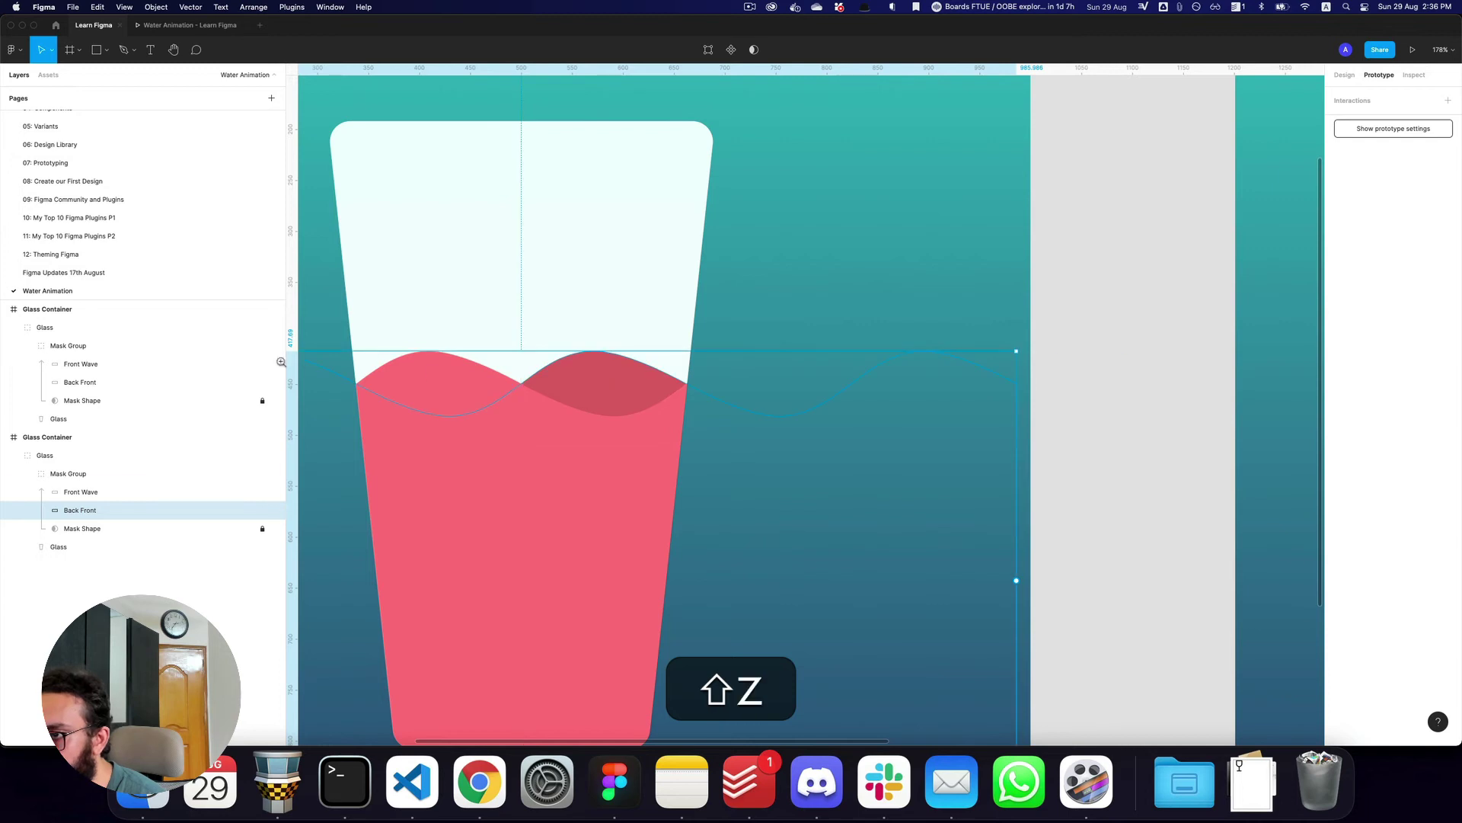
left_click(684, 347, "alt")
left_click(684, 346, "alt")
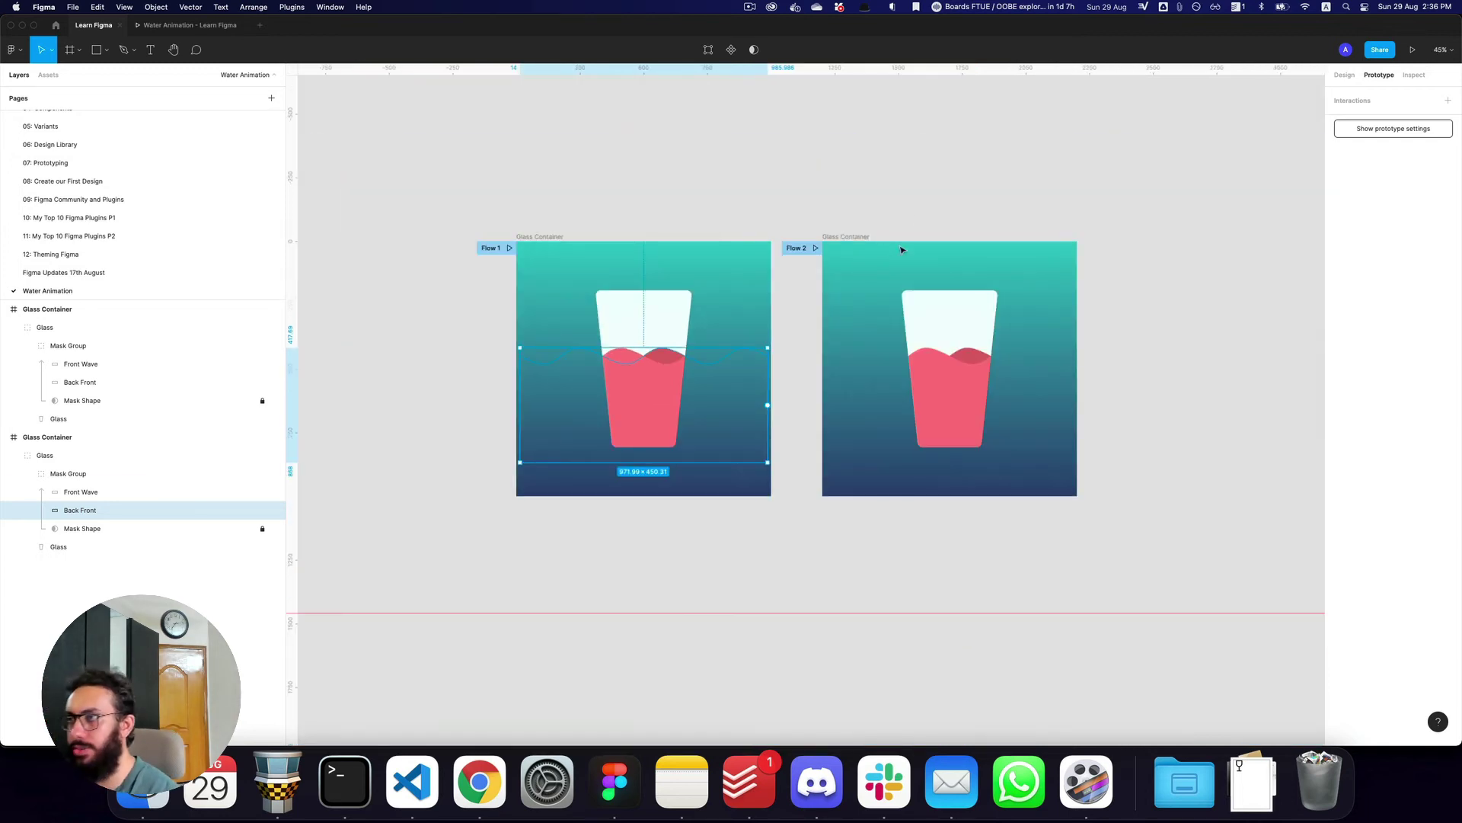
- Play the water animation prototype from its start and collapse the layer tree in the design file
left_click(917, 204)
key("super+3")
key("super+r")
key("super+2")
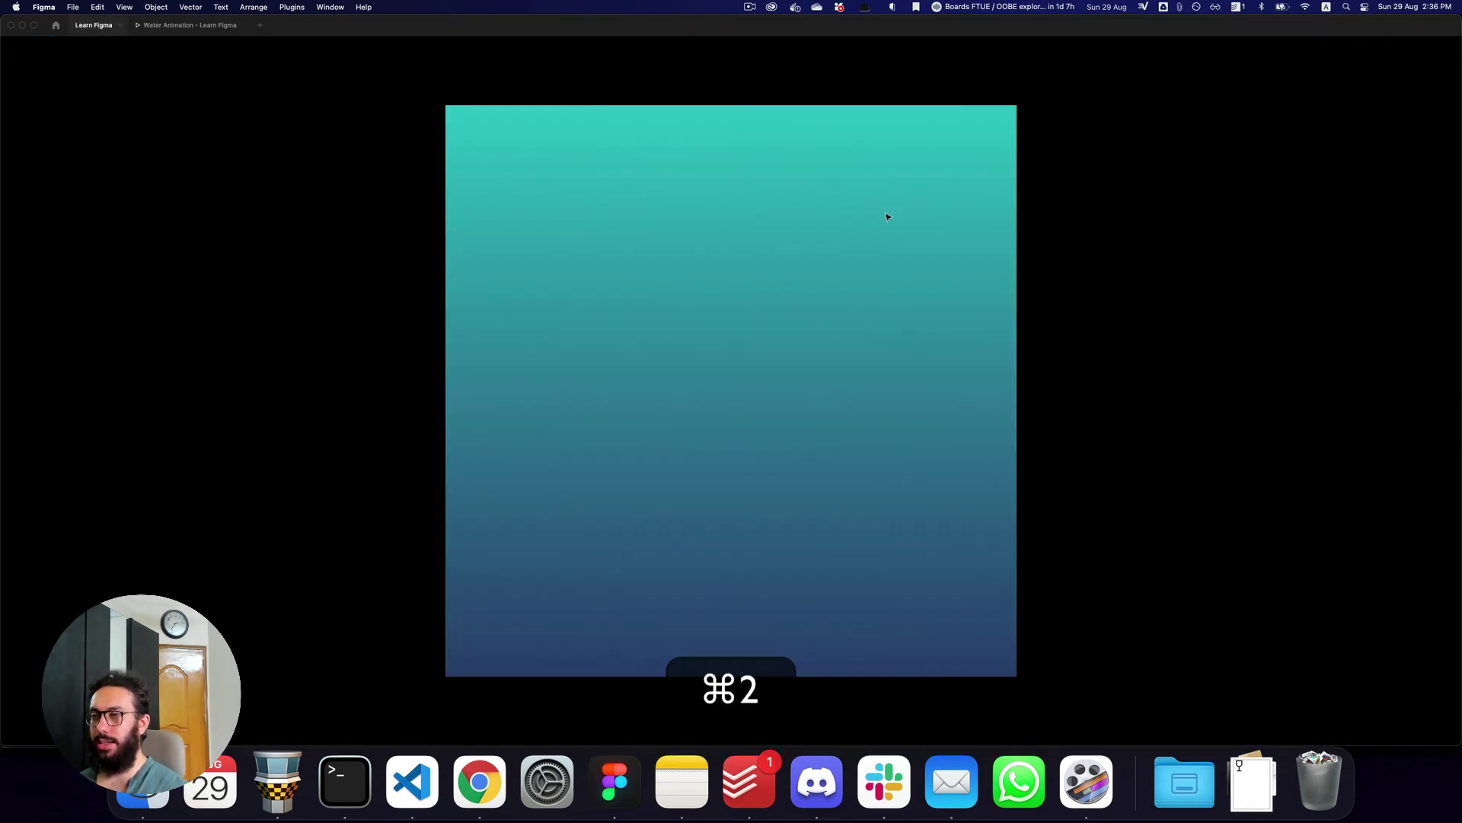
left_click(638, 313)
left_click(958, 324)
key("alt+l")
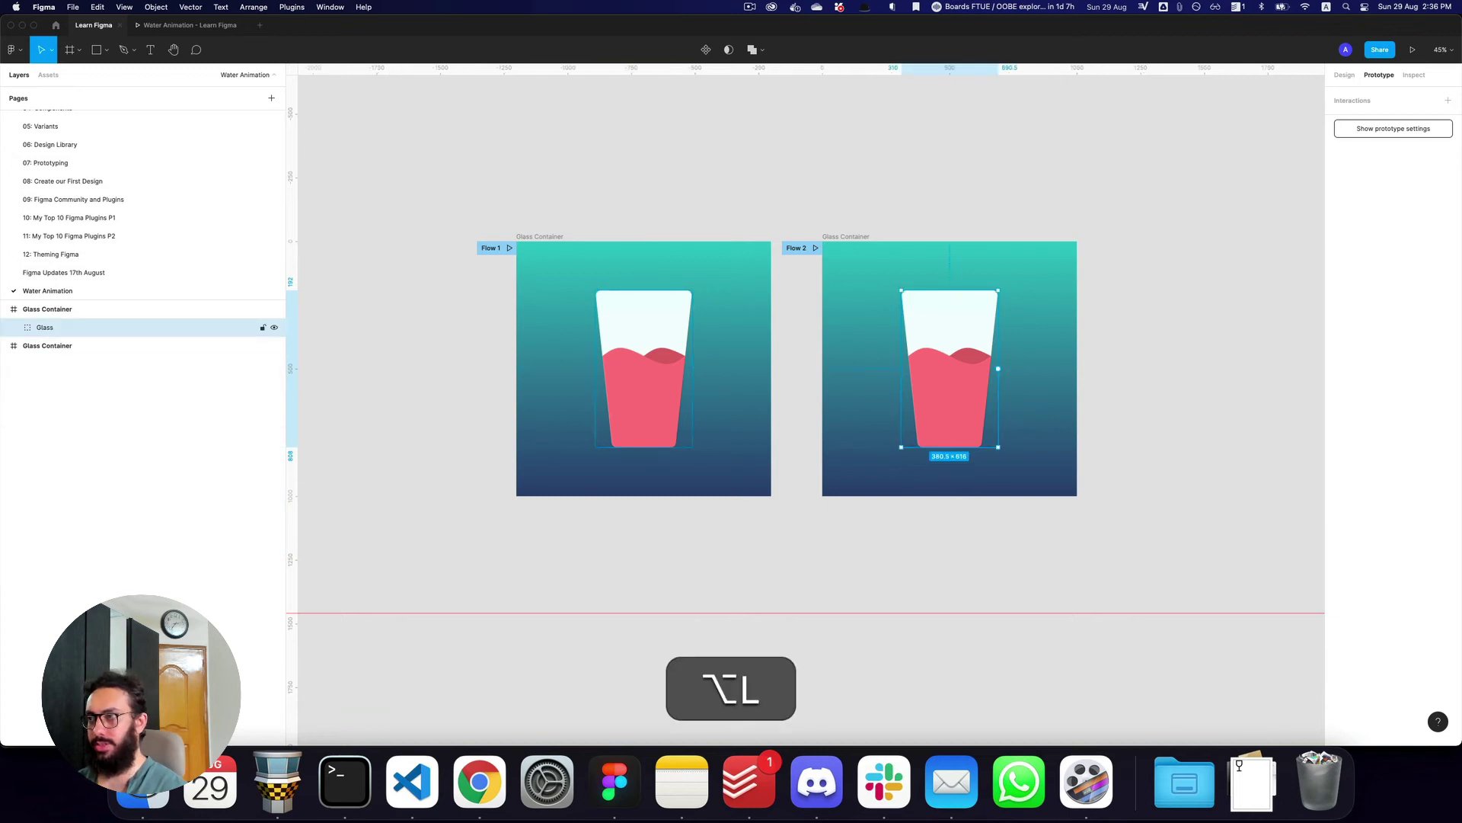
key("alt+super+3")
key("super+r")
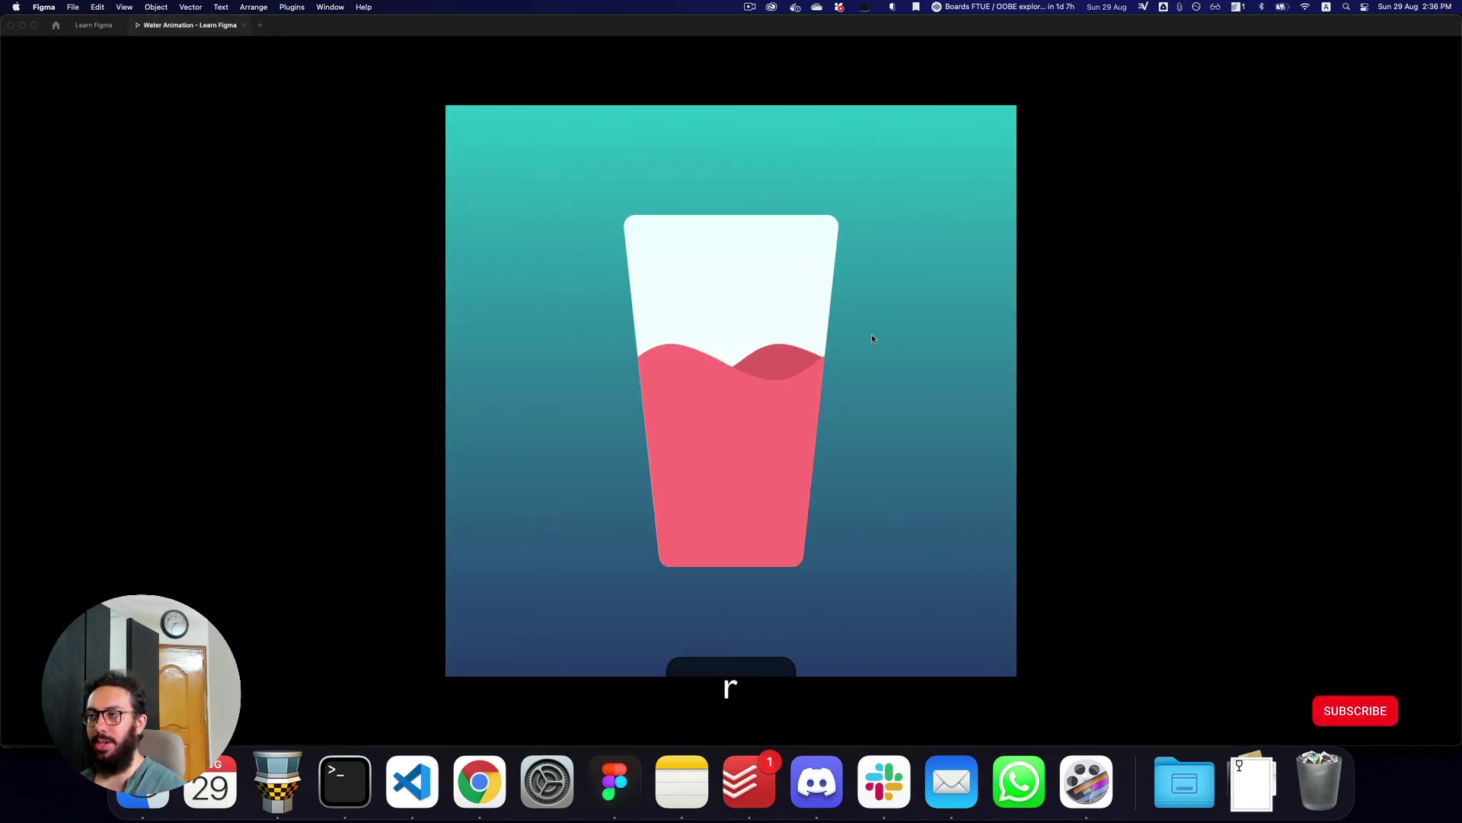
key("super+2")
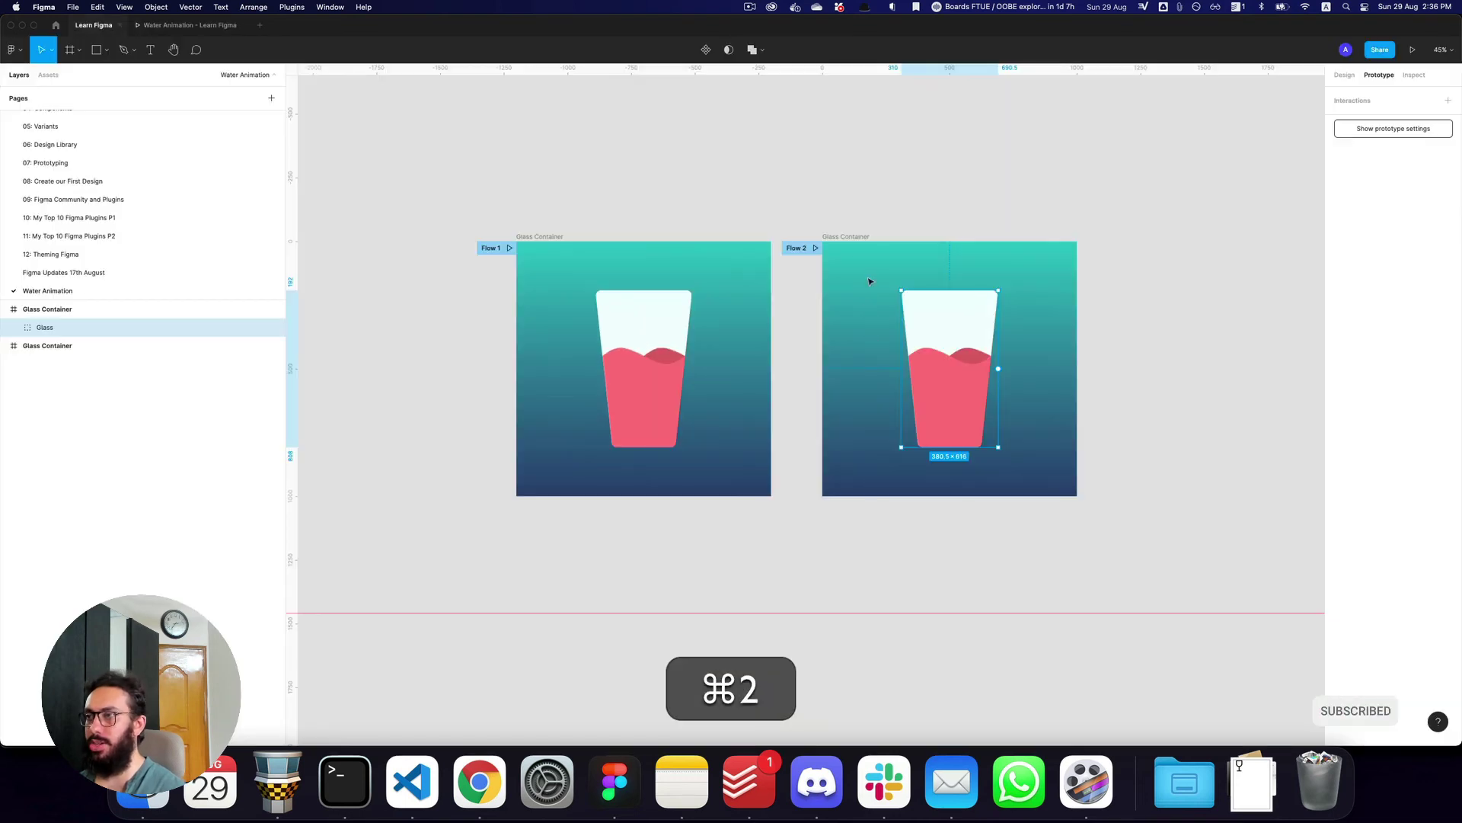
- Link the duplicated Glass Container frame back to the original frame with an After delay interaction
left_click(839, 236)
left_click_drag(1077, 368, 608, 462)
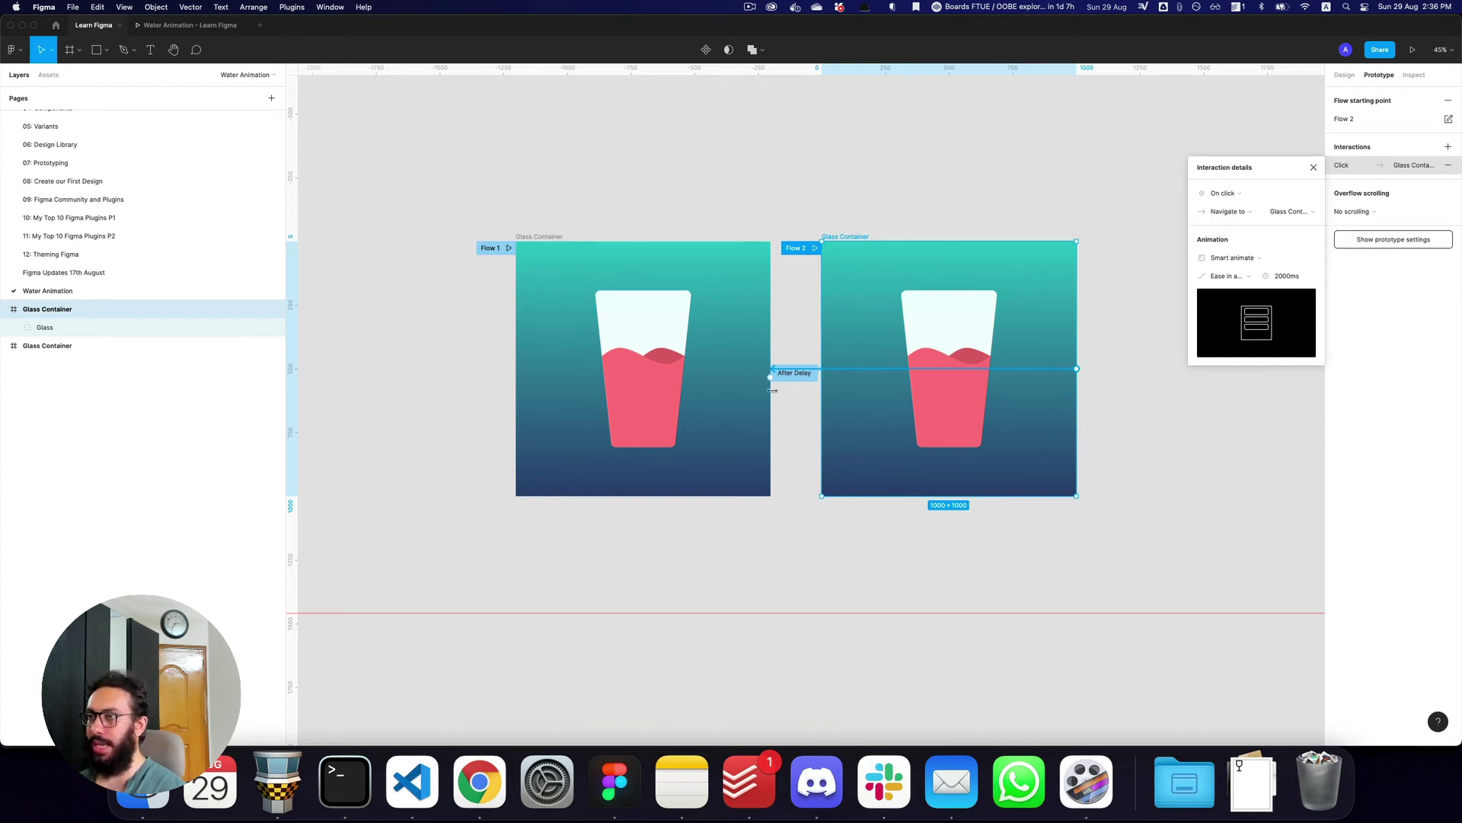
left_click(1223, 193)
left_click(1225, 332)
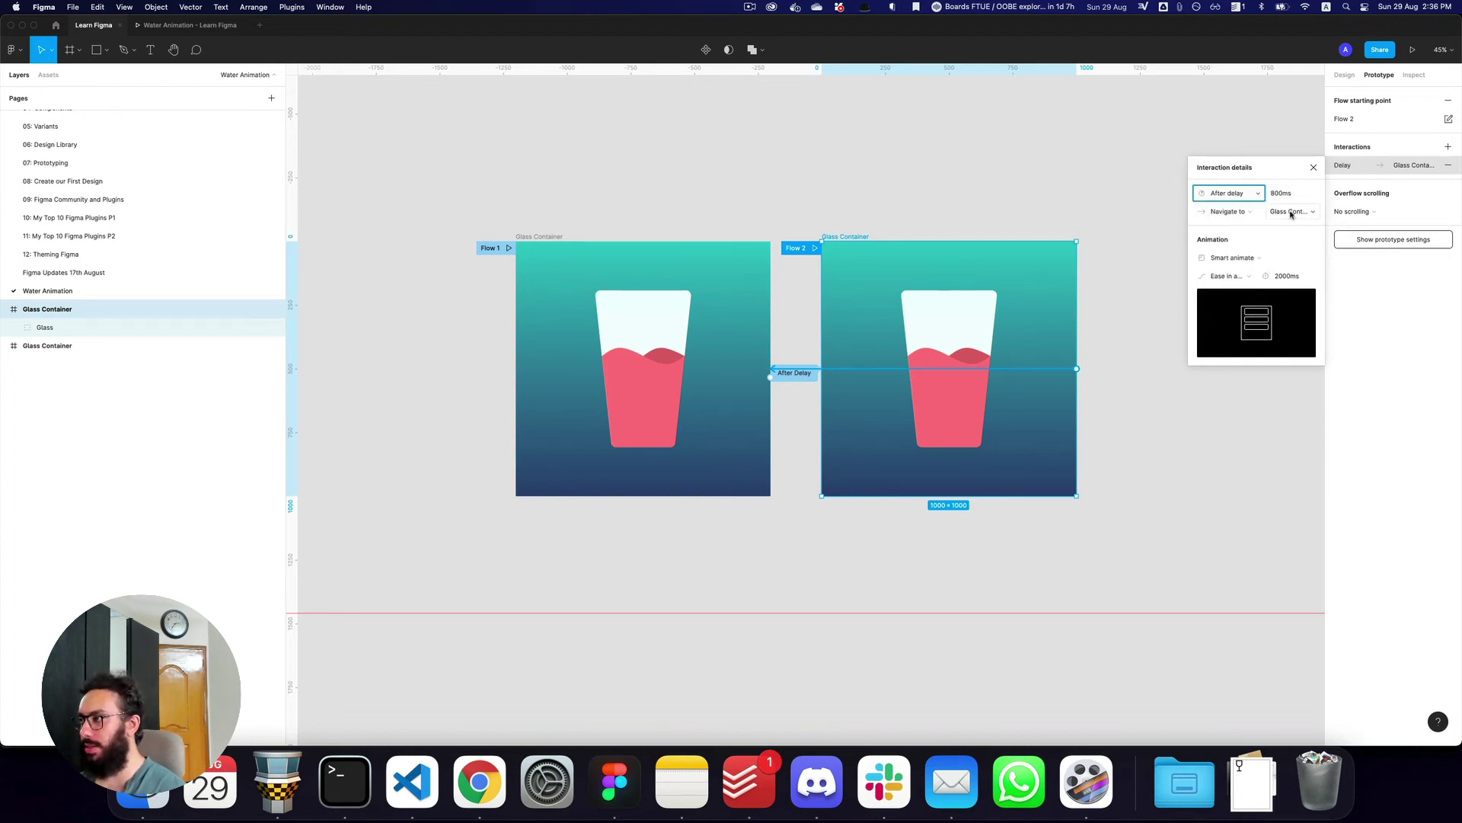
- Set the return interaction's delay to 1 ms and its animation to Instant, and replay the prototype
left_click(1292, 194)
left_click(1253, 258)
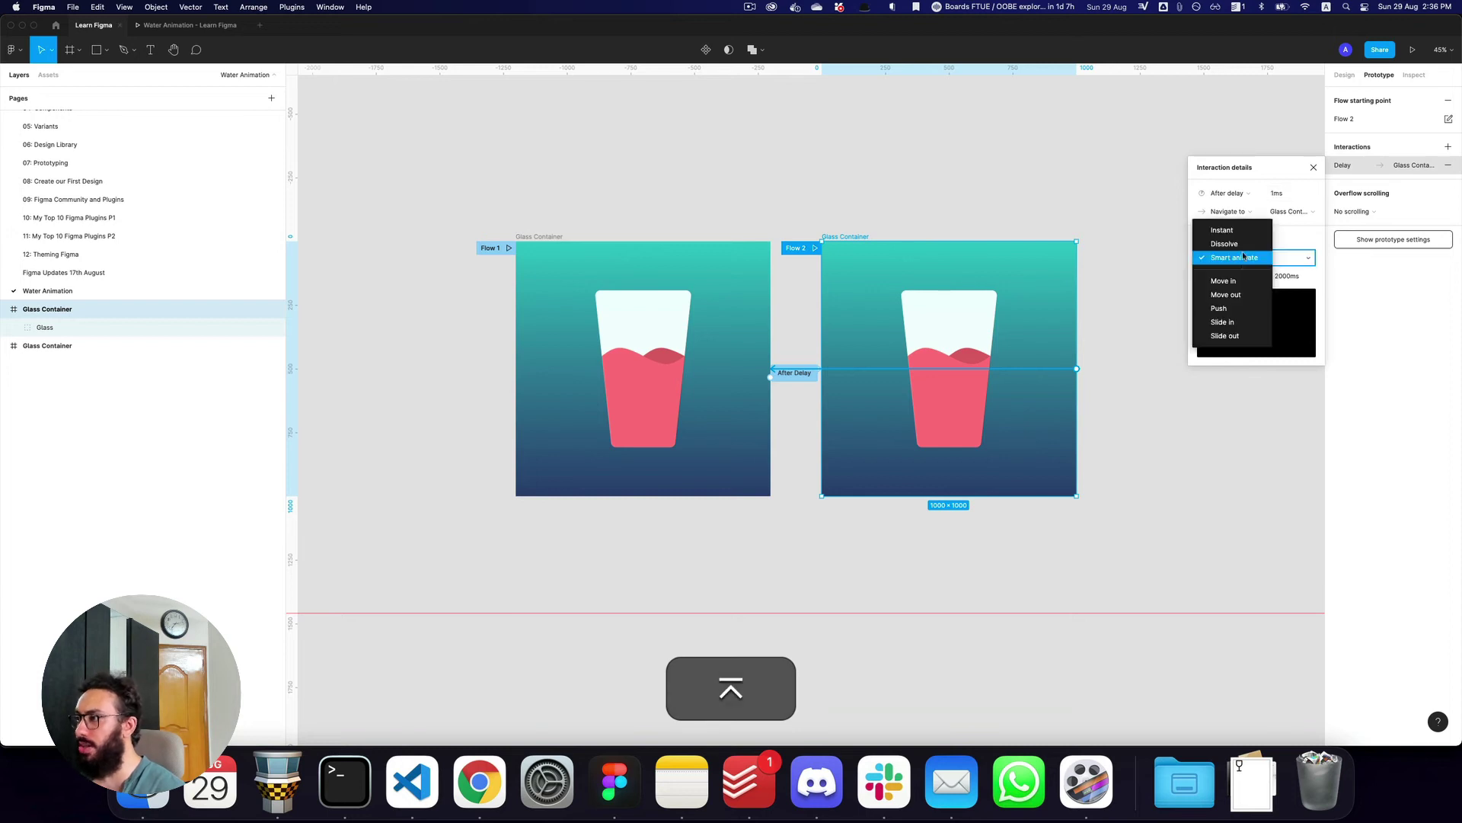
left_click(1240, 235)
key("super+r")
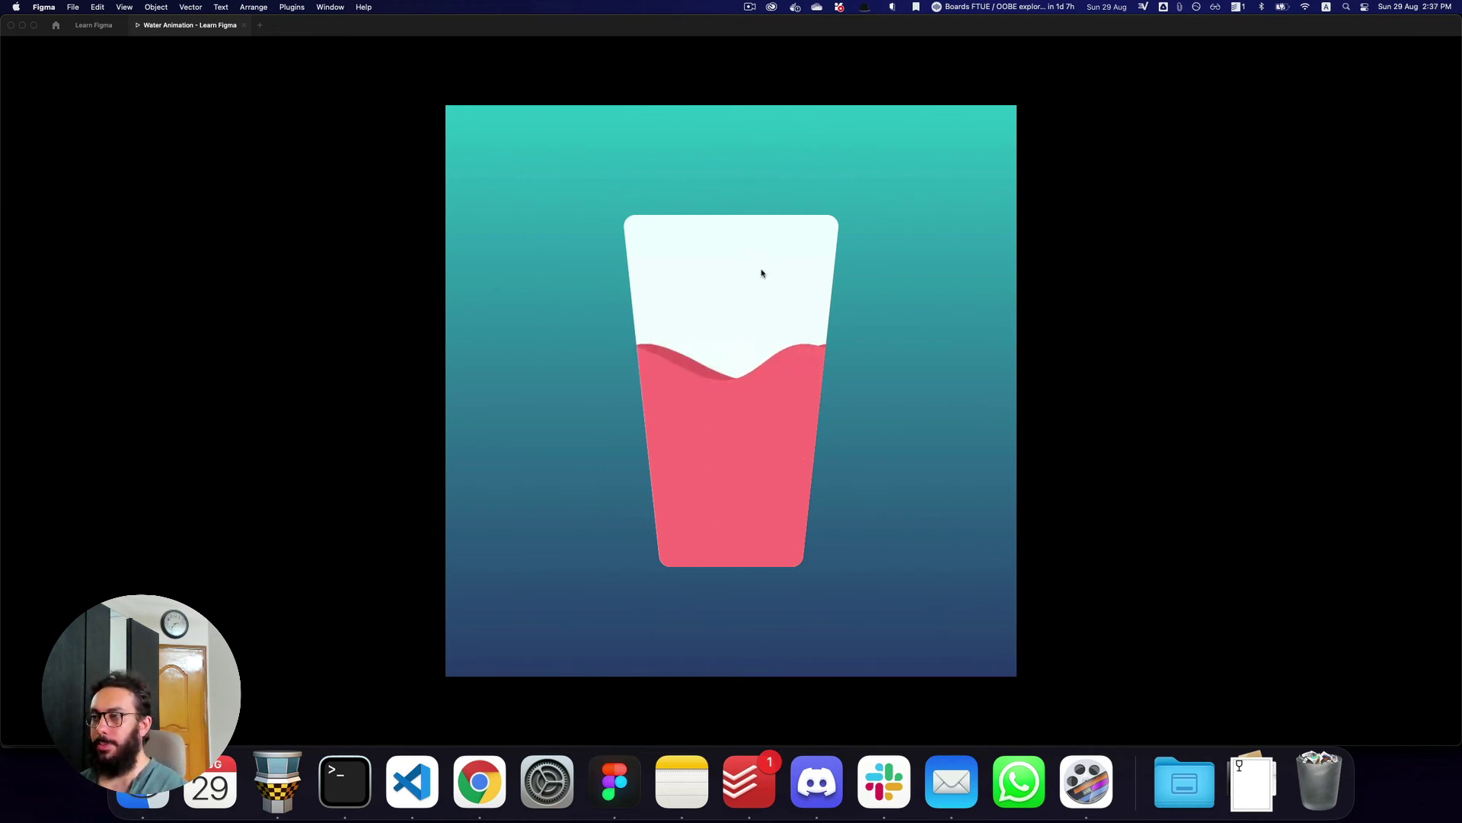
key("super+2")
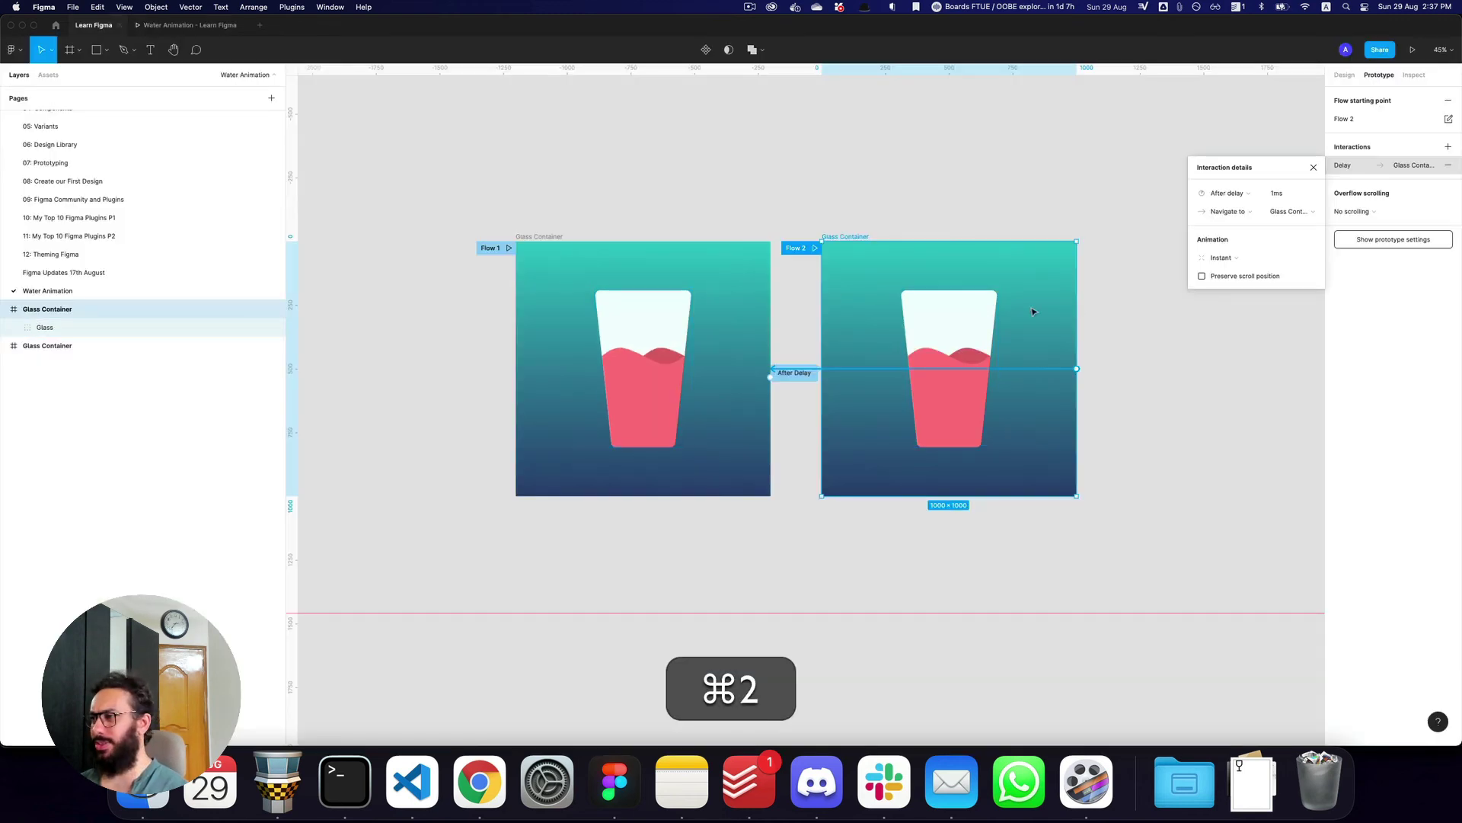
- Draw a circle about 35 px wide in the original frame's glass, just above the waves
key("super+Escape")
left_click(1342, 74)
key("z")
left_click(641, 312)
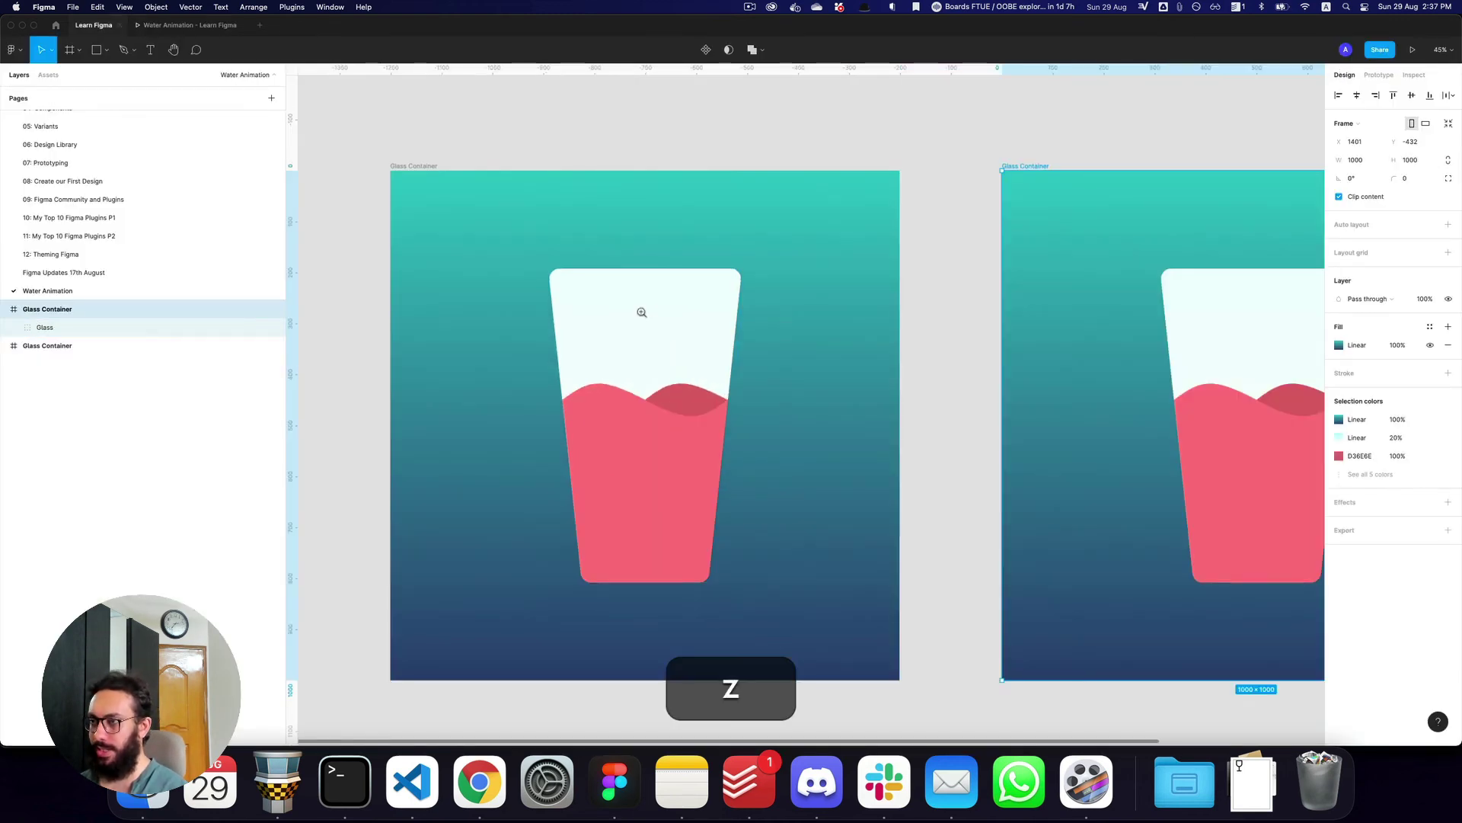
key("shift+o")
left_click_drag(651, 347, 670, 364)
left_click(669, 372)
key("super+z")
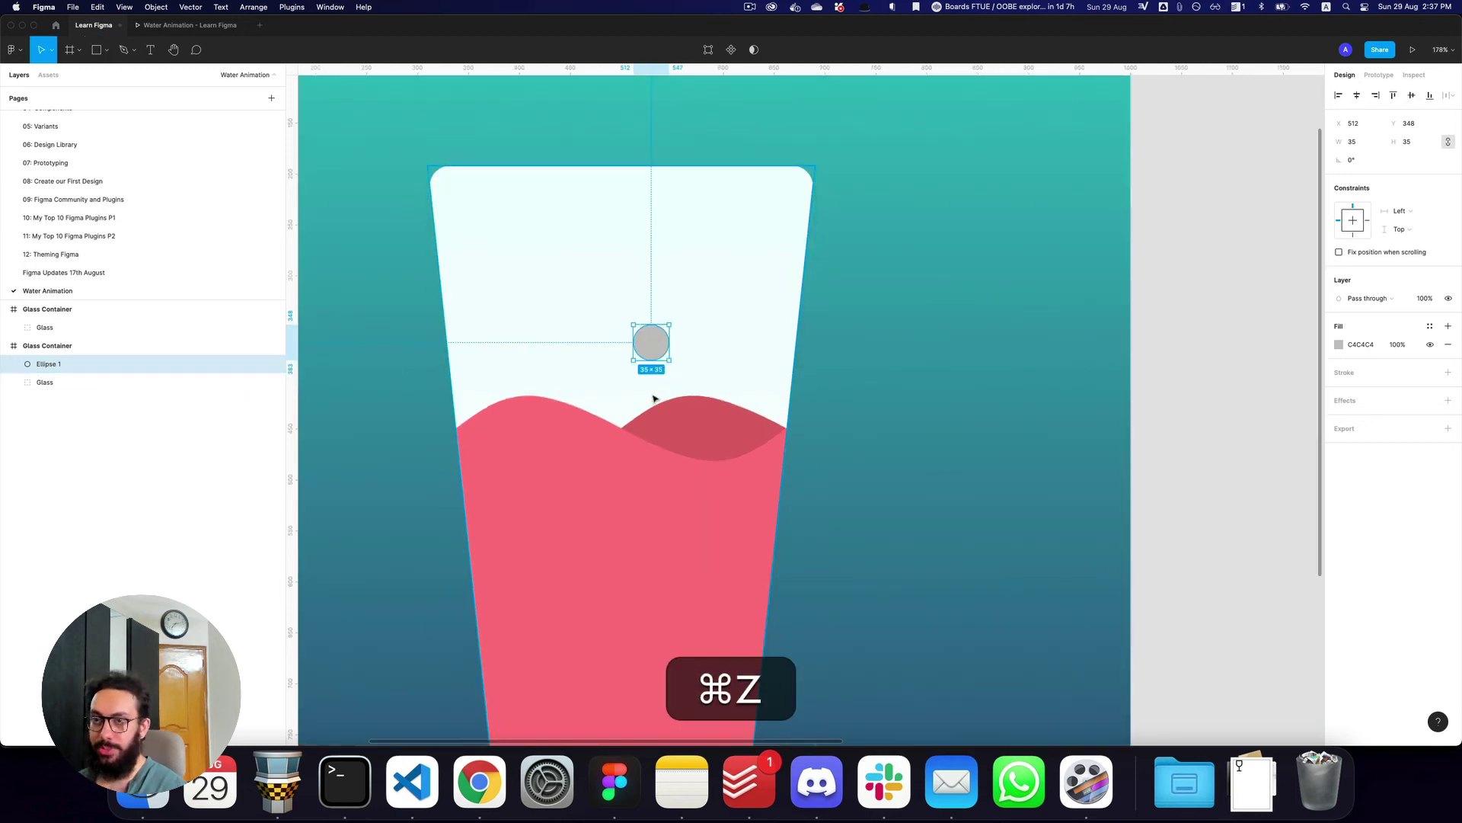
- Copy the Front Wave's properties onto the circle and rename its layer Bubble
left_click(571, 490, "super")
key("alt+super+c")
left_click(653, 344)
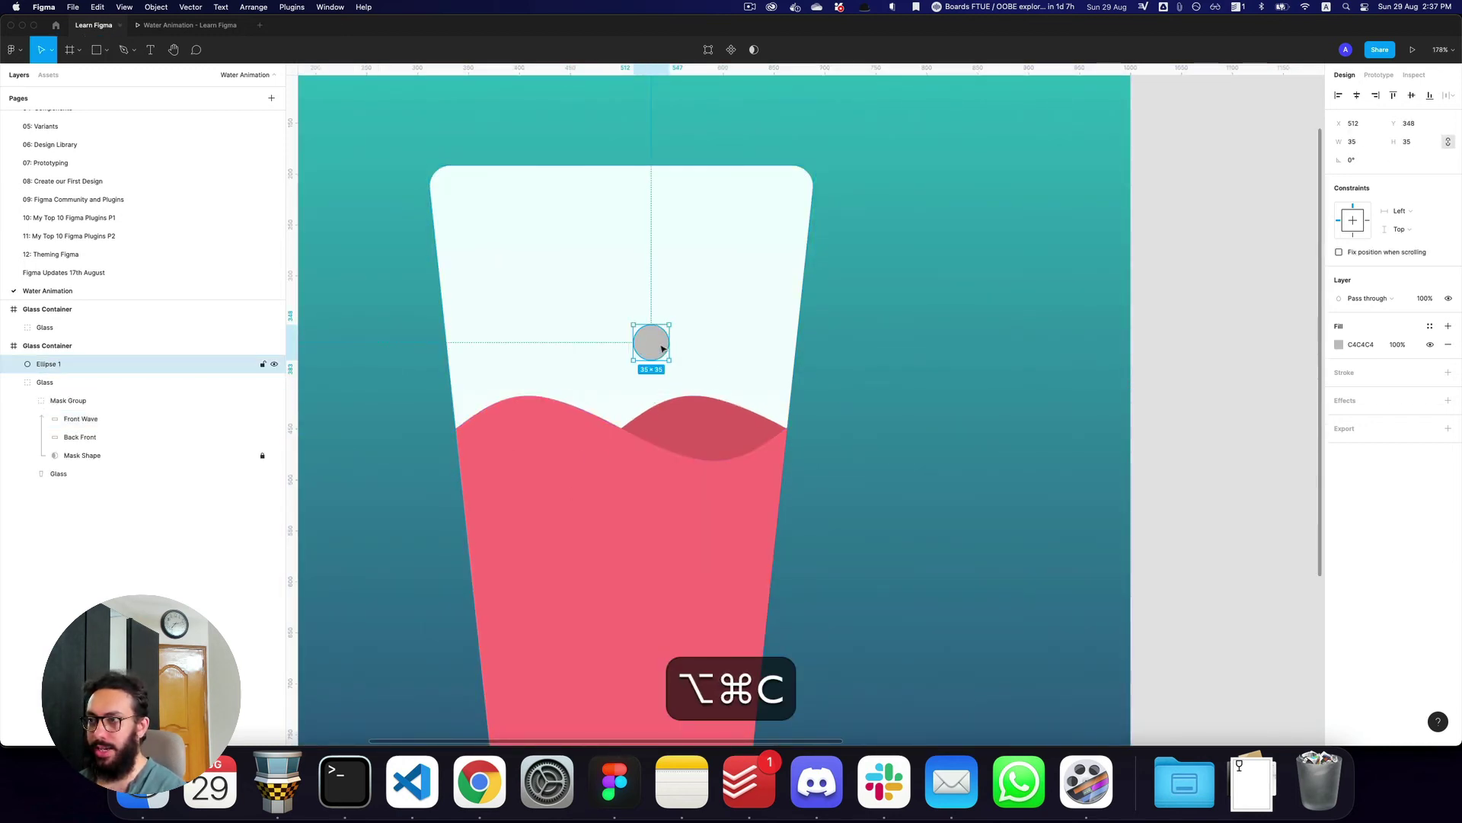
key("alt+super+v")
key("super+r")
type("Bubble")
key("Return")
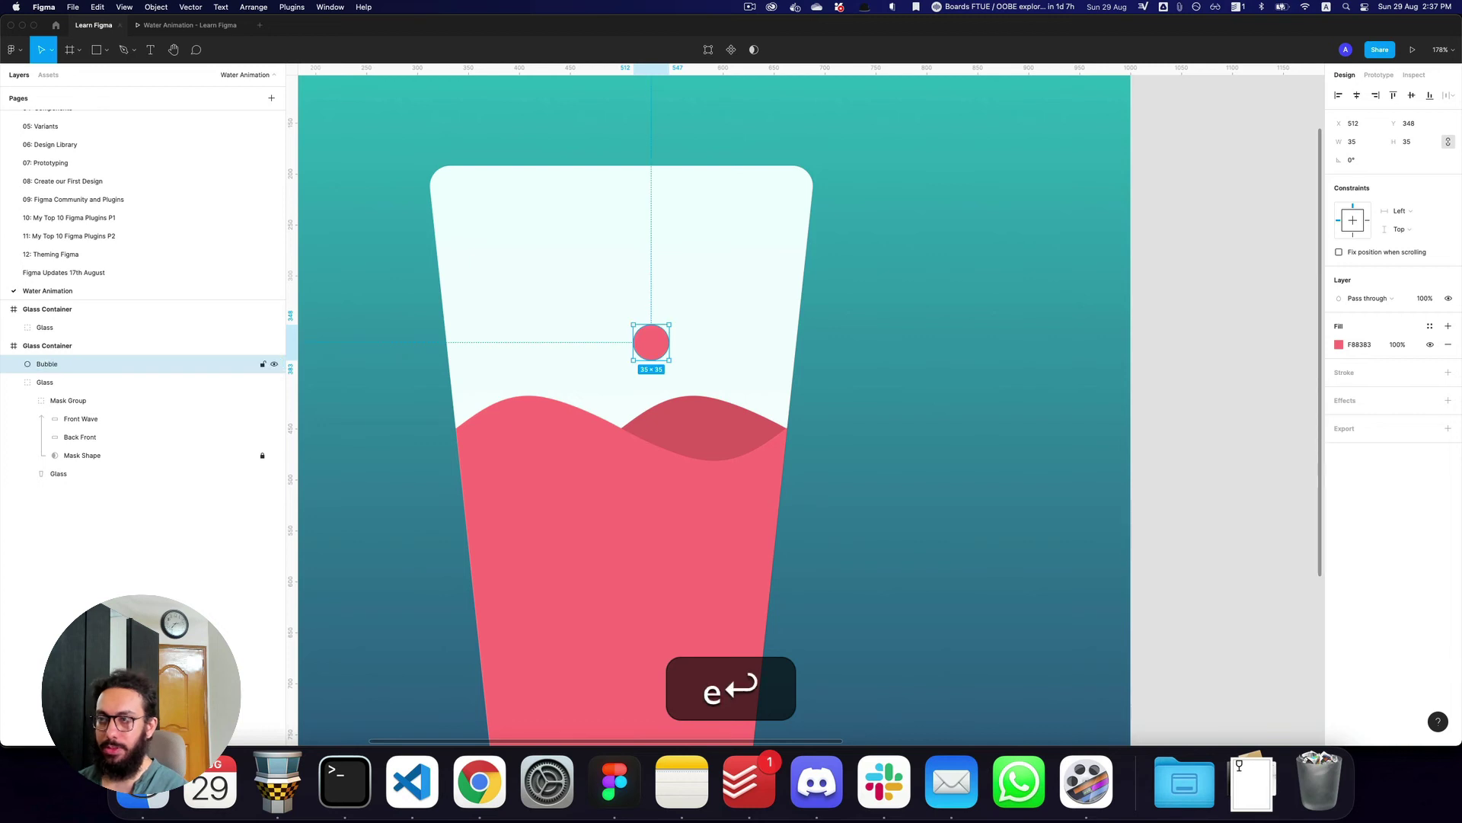
- Draw a small circle near the Bubble's upper-right edge and subtract it from the Bubble as a highlight
left_click(654, 336)
left_click(654, 336)
key("o")
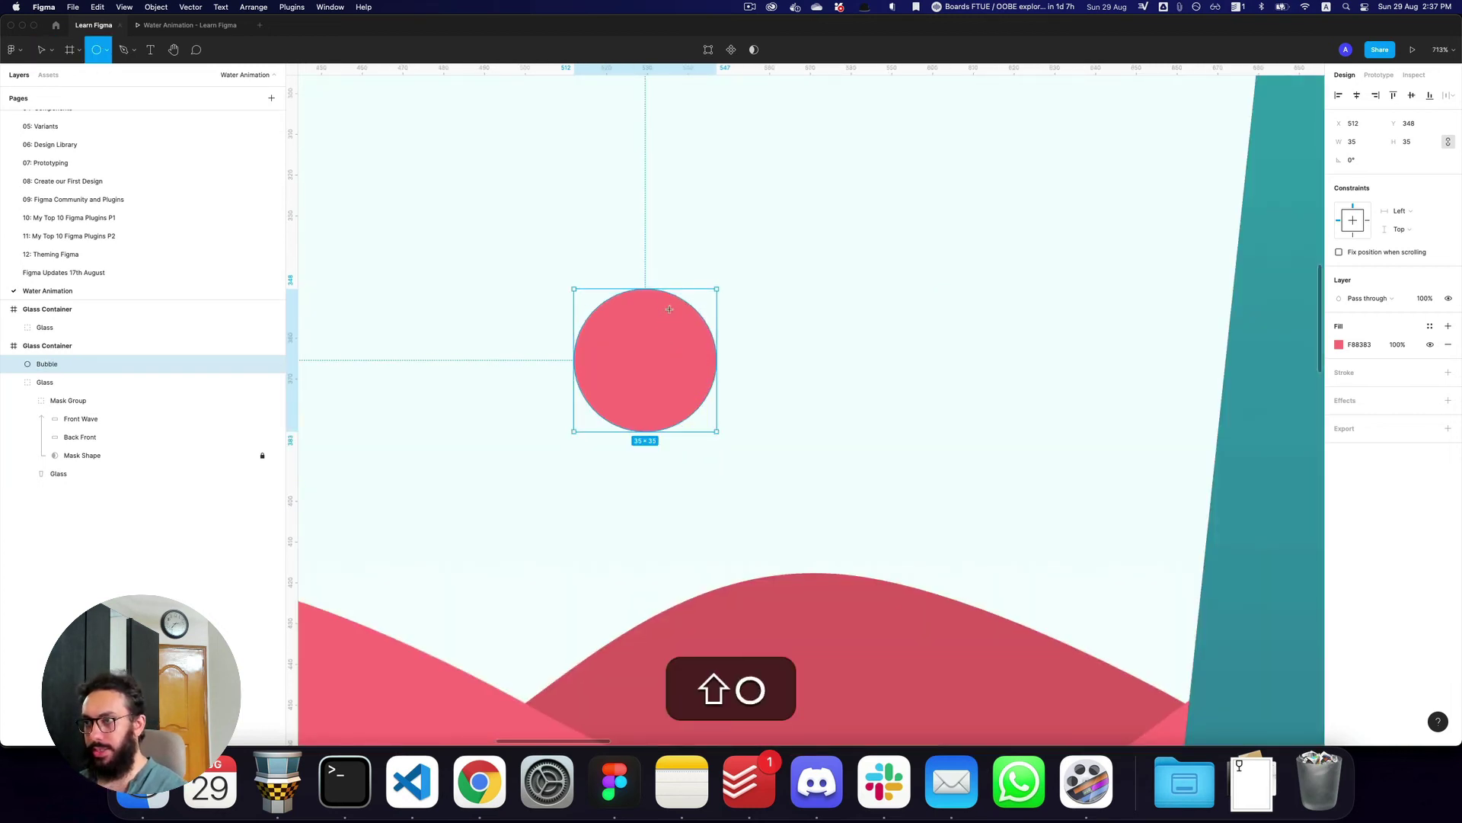
left_click_drag(670, 309, 676, 329)
left_click(692, 315, "shift")
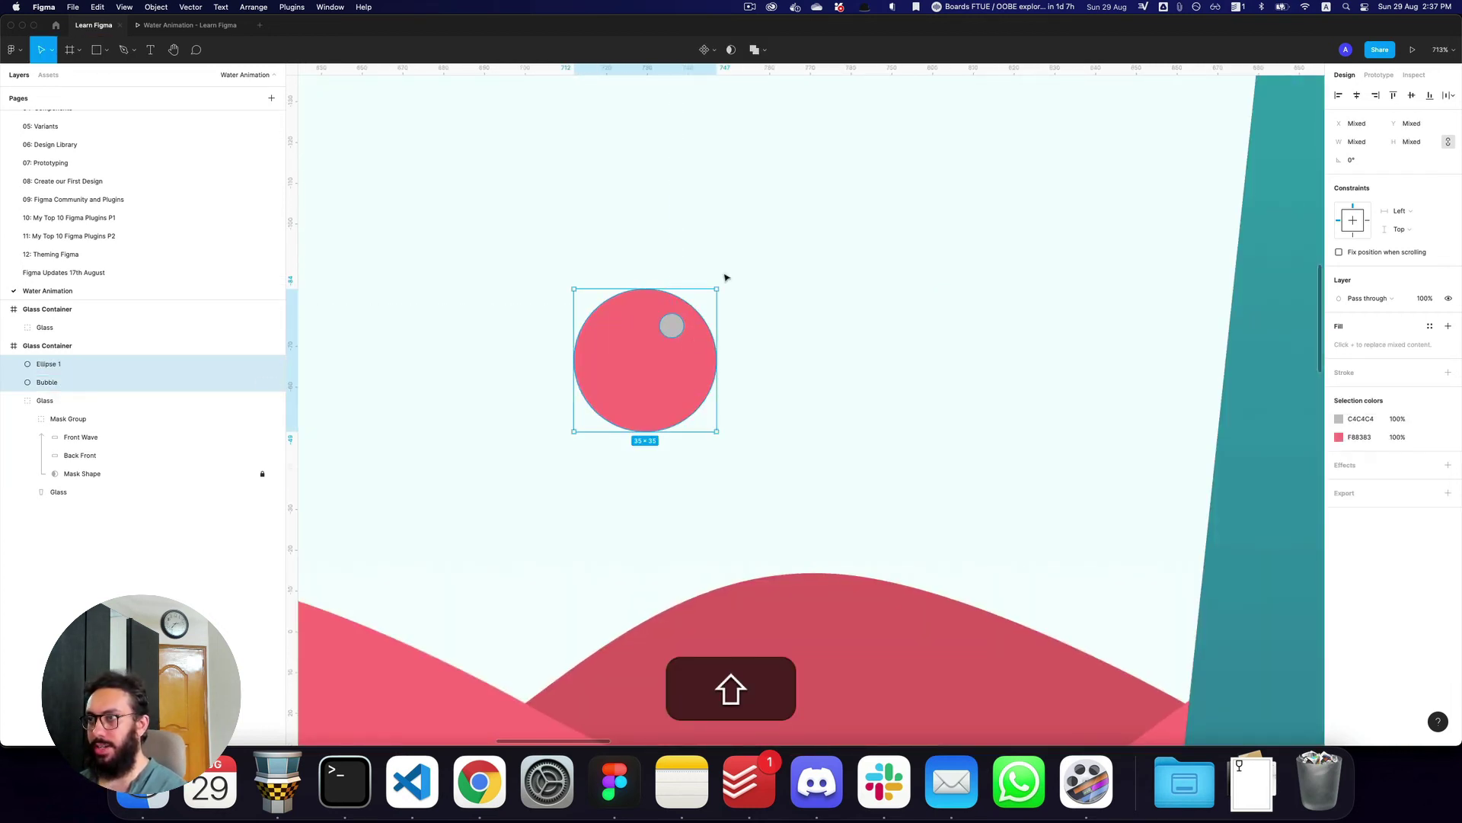
left_click(764, 51)
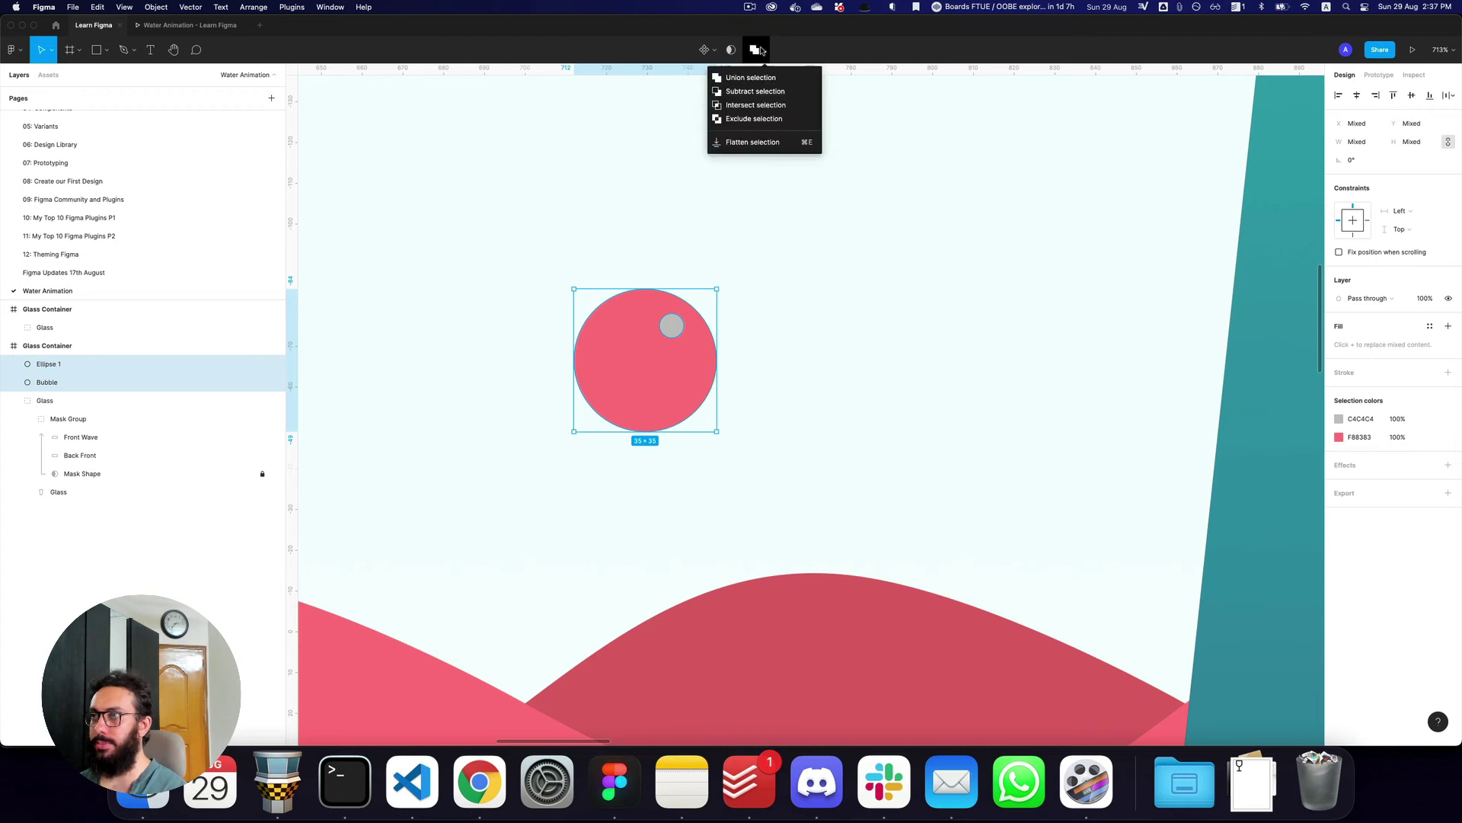
left_click(750, 91)
left_click(782, 163)
- Set the opacity of the whole Subtract group containing the bubble to 40%
key("z")
left_click(782, 163, "alt")
left_click(781, 163, "alt")
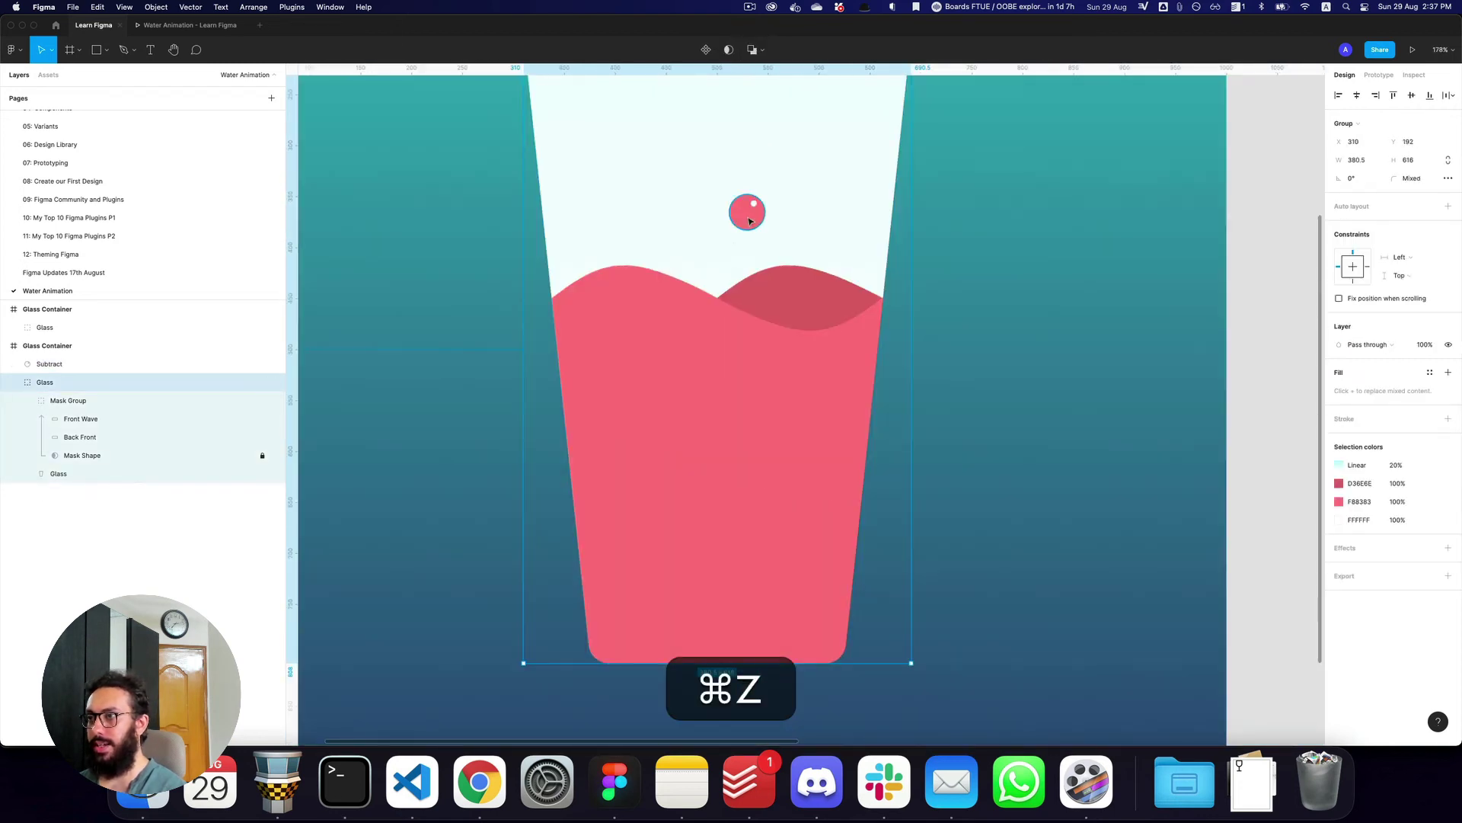
left_click(752, 209, "super")
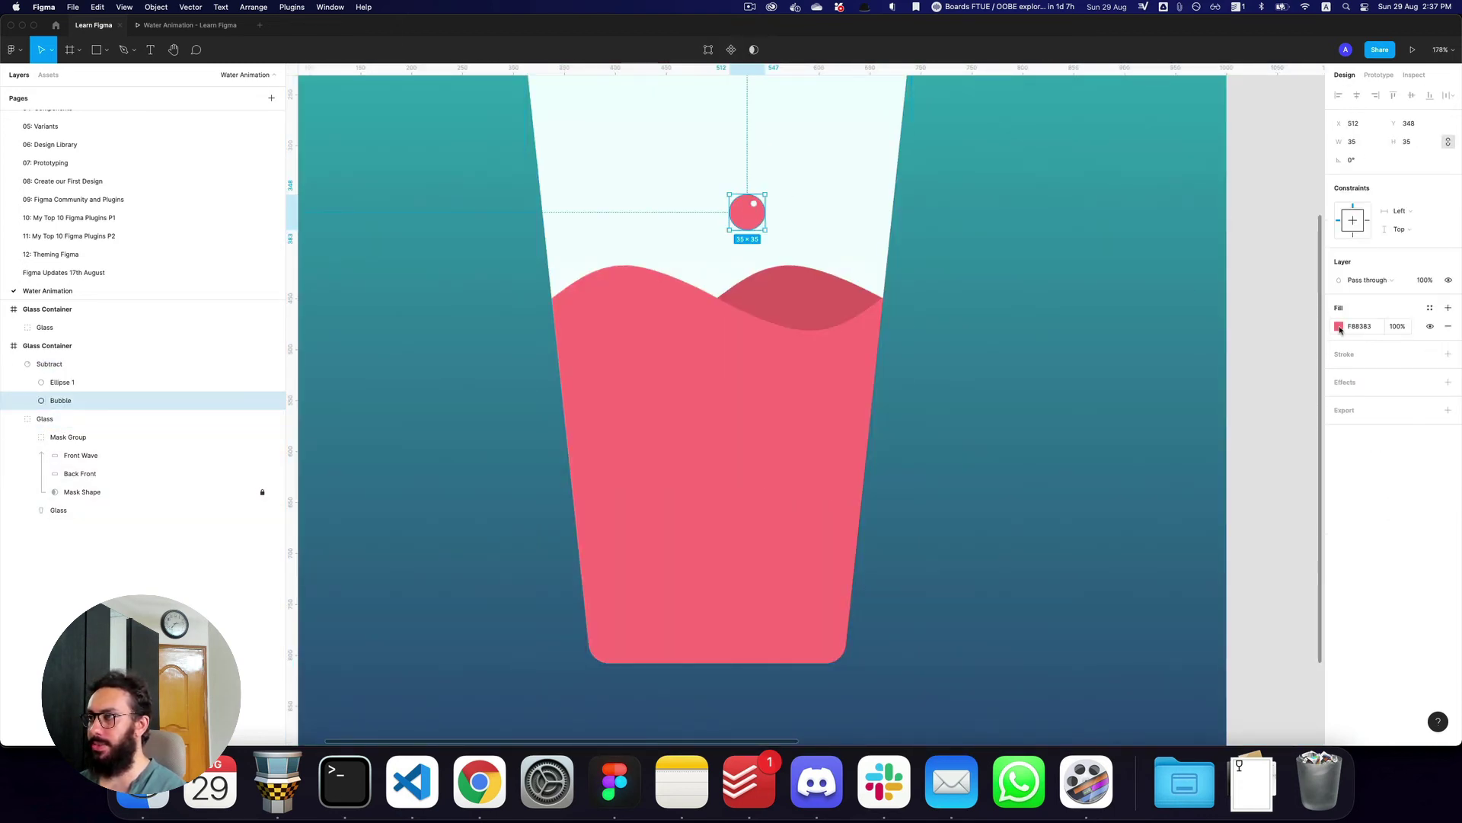
key("2")
key("super+z")
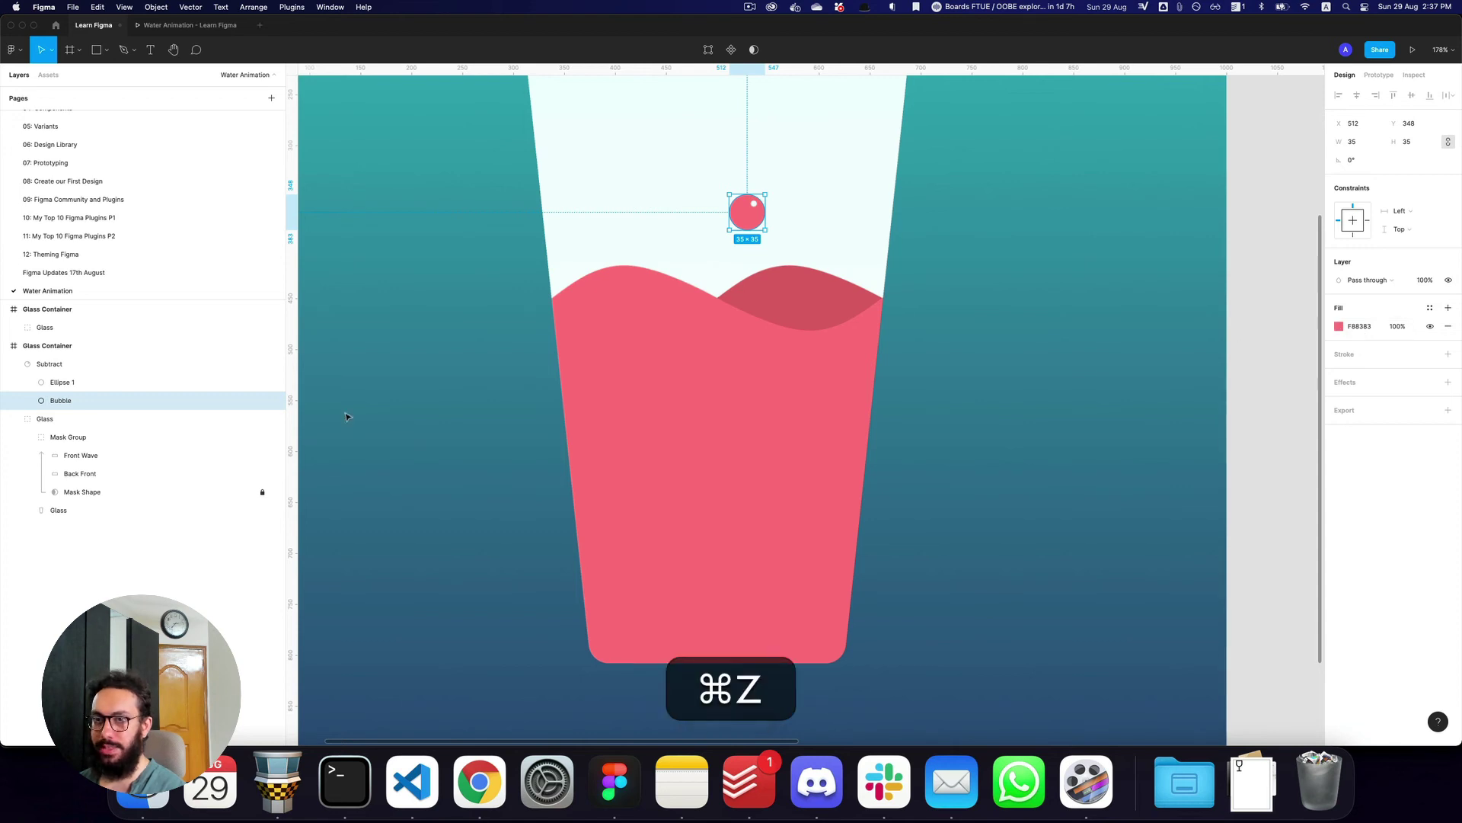
left_click(93, 362)
key("1")
key("2")
key("4")
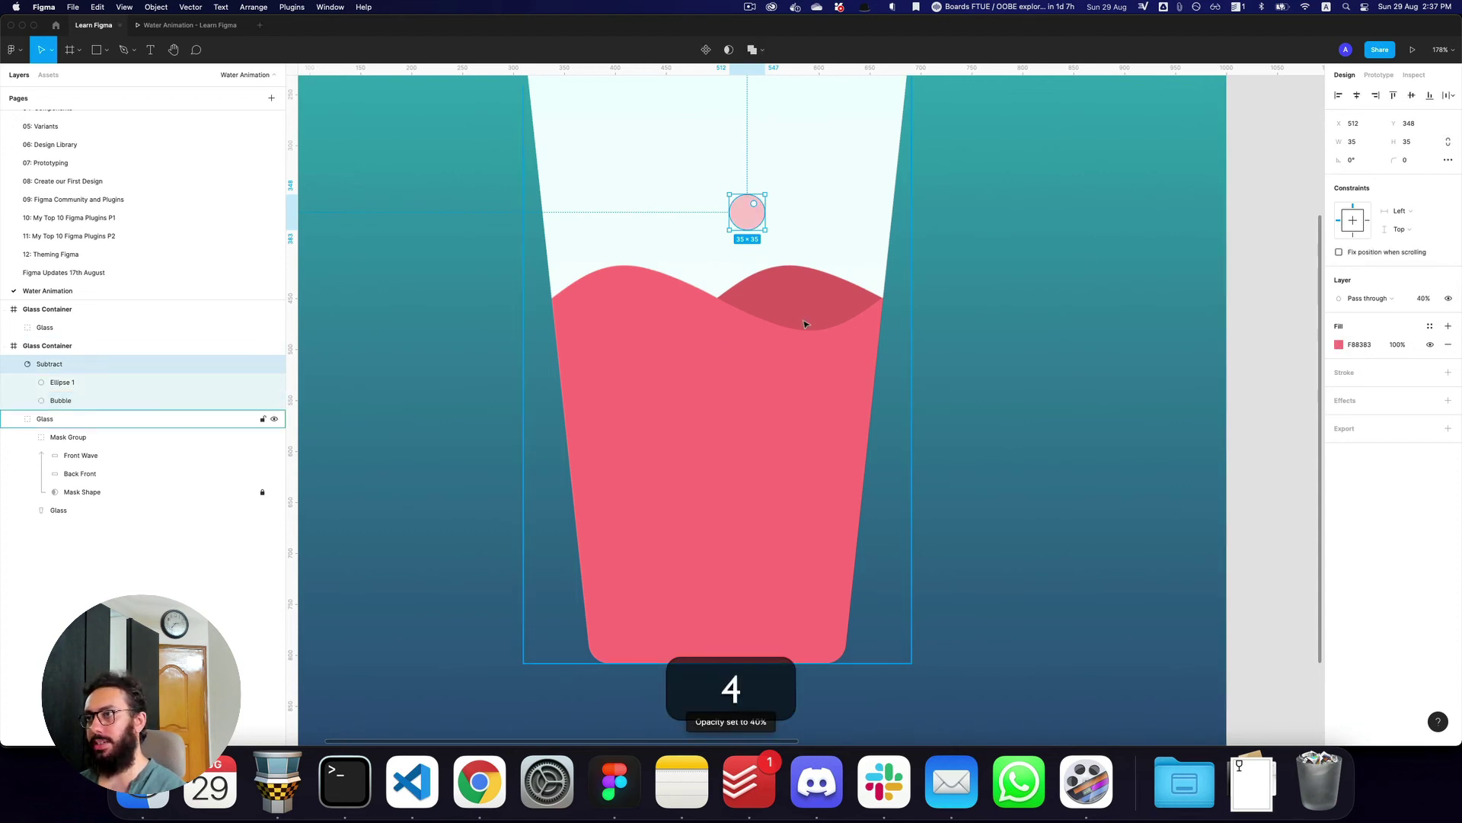
- Move the bubble straight down to the waves' surface, at about Y 409
left_click(926, 269)
key("alt+z")
left_click(835, 251, "alt")
left_click(795, 234)
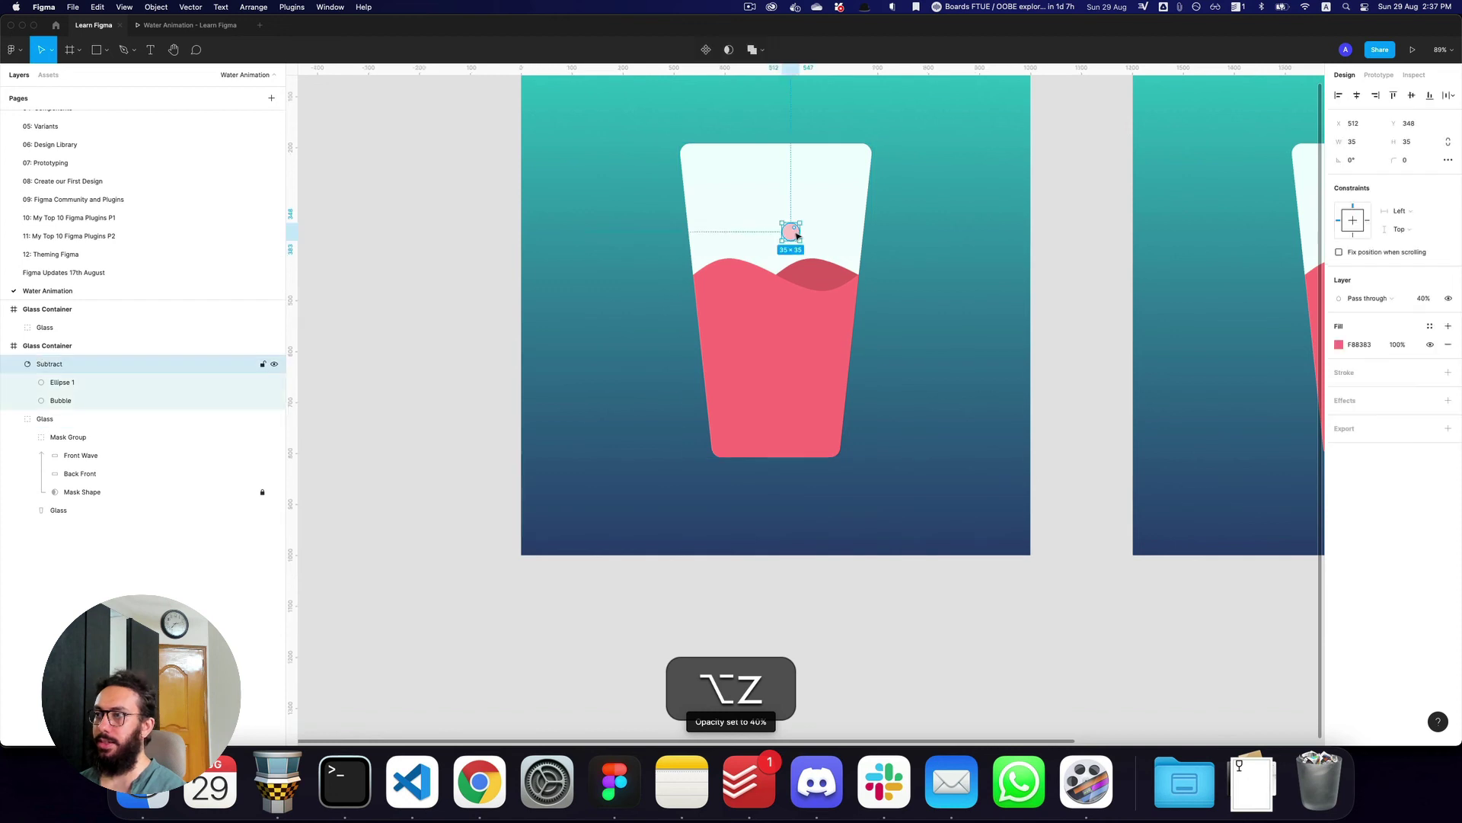
left_click_drag(795, 234, 796, 272)
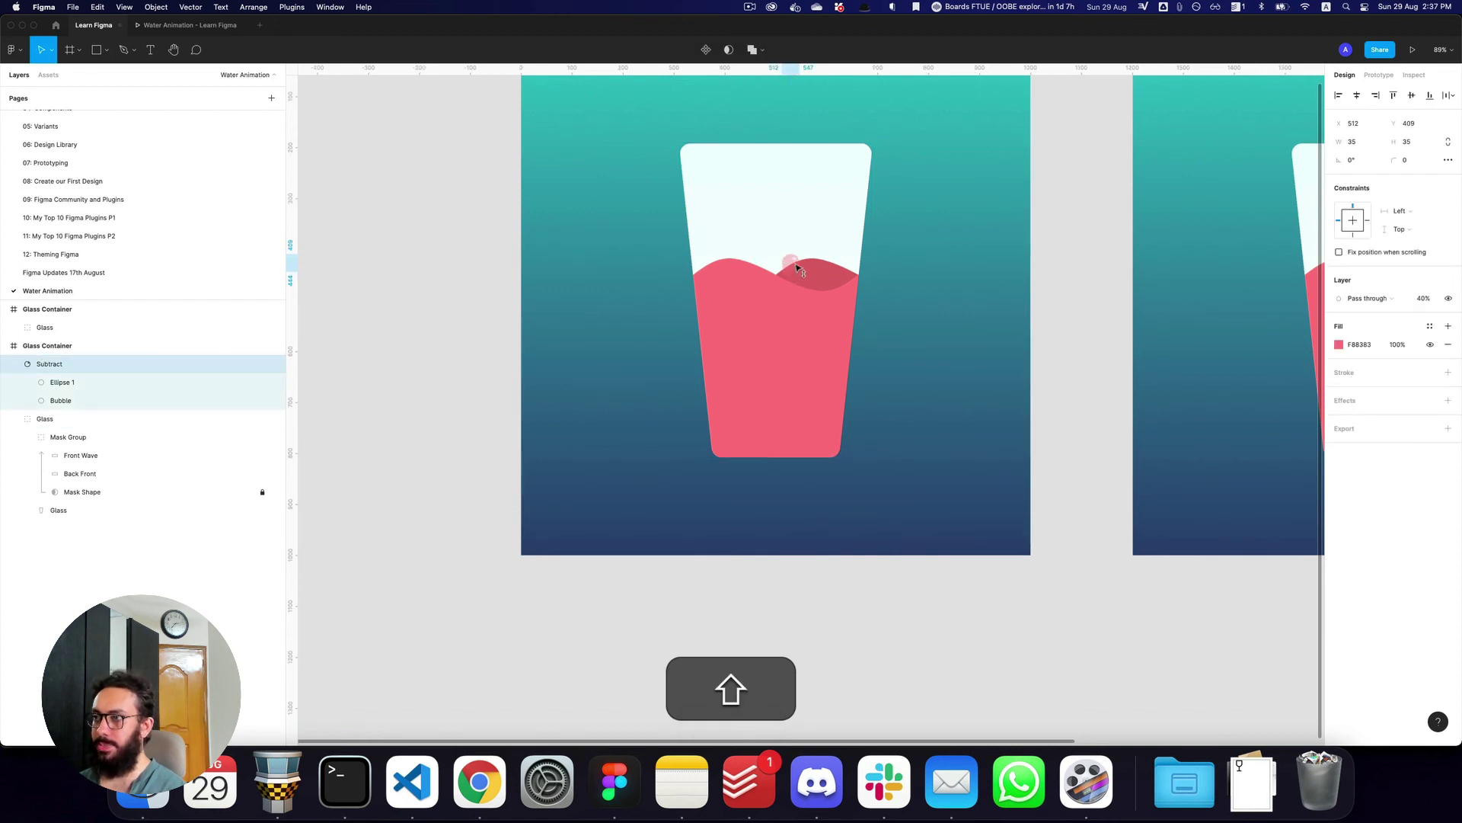
- Rename the Subtract group in the original frame as Bubble 1
scroll(792, 269, "right", 5)
scroll(792, 269, "up", 1)
key("super+c")
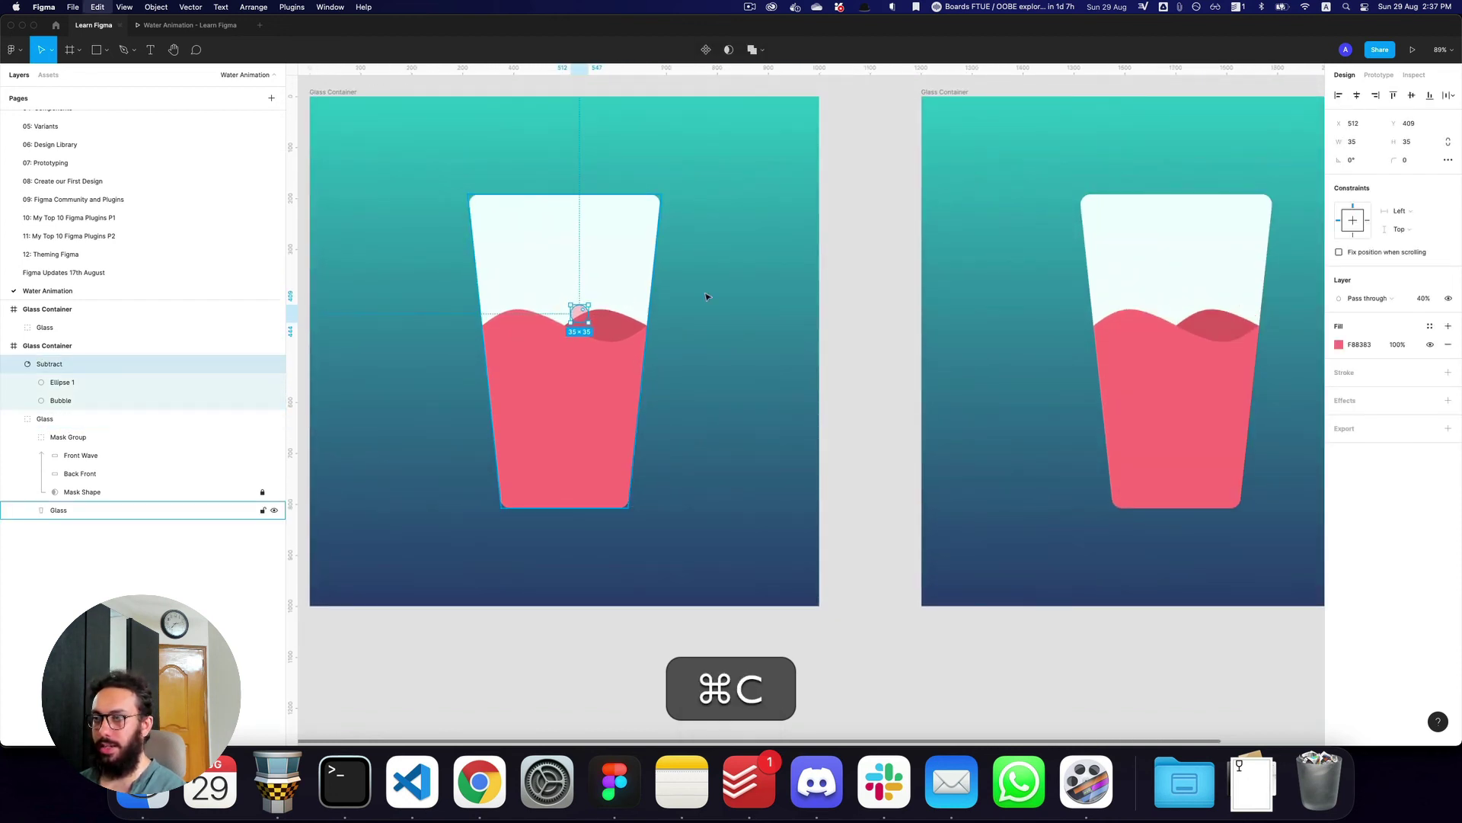
key("super+r")
type("Bubble 1")
key("super+Return")
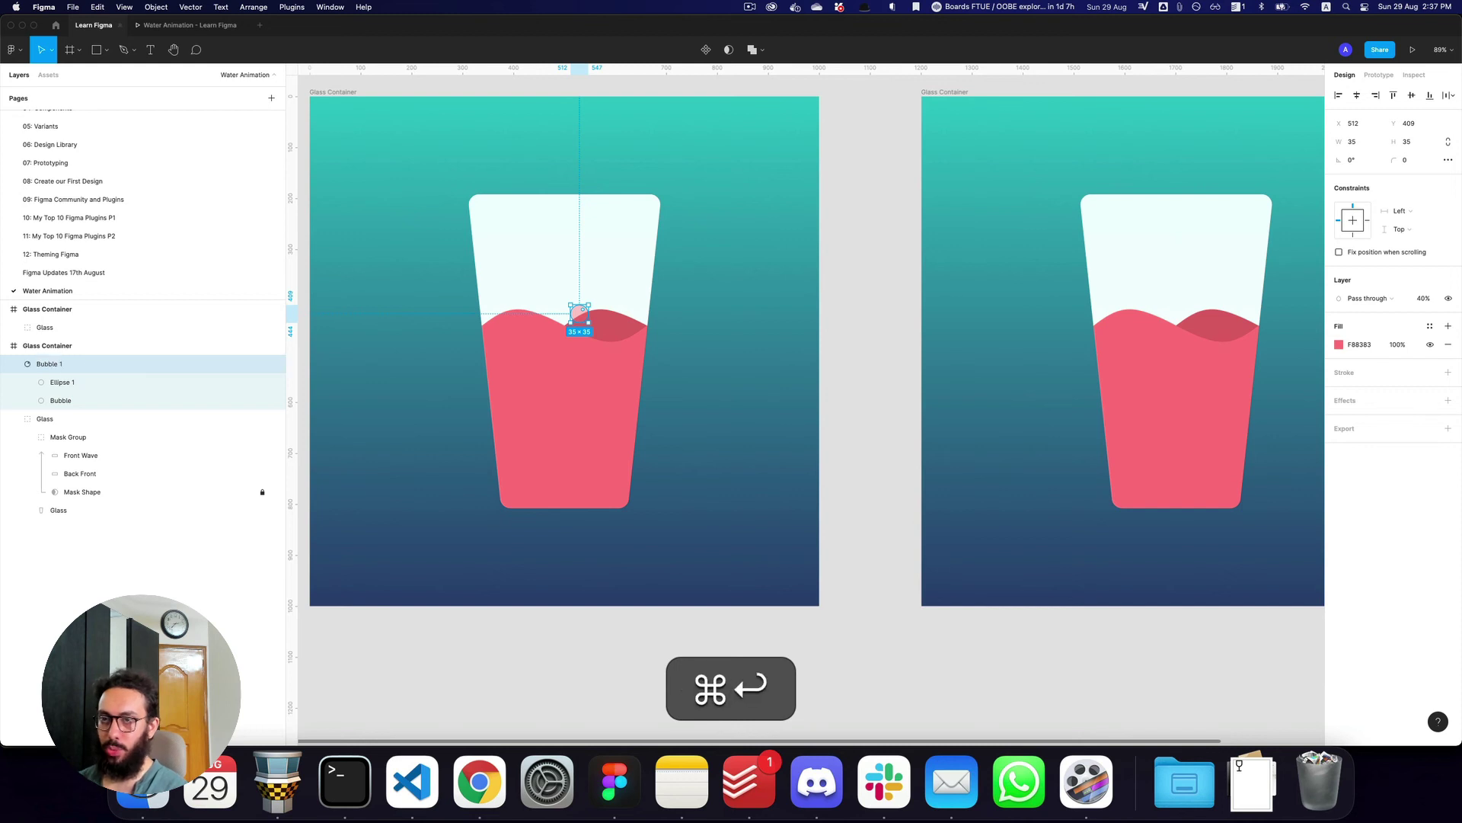
- Copy Bubble 1 into the duplicated Glass Container frame and move the copy straight up above the glass, to about Y 150
key("super+c")
left_click(1139, 228)
key("super+v")
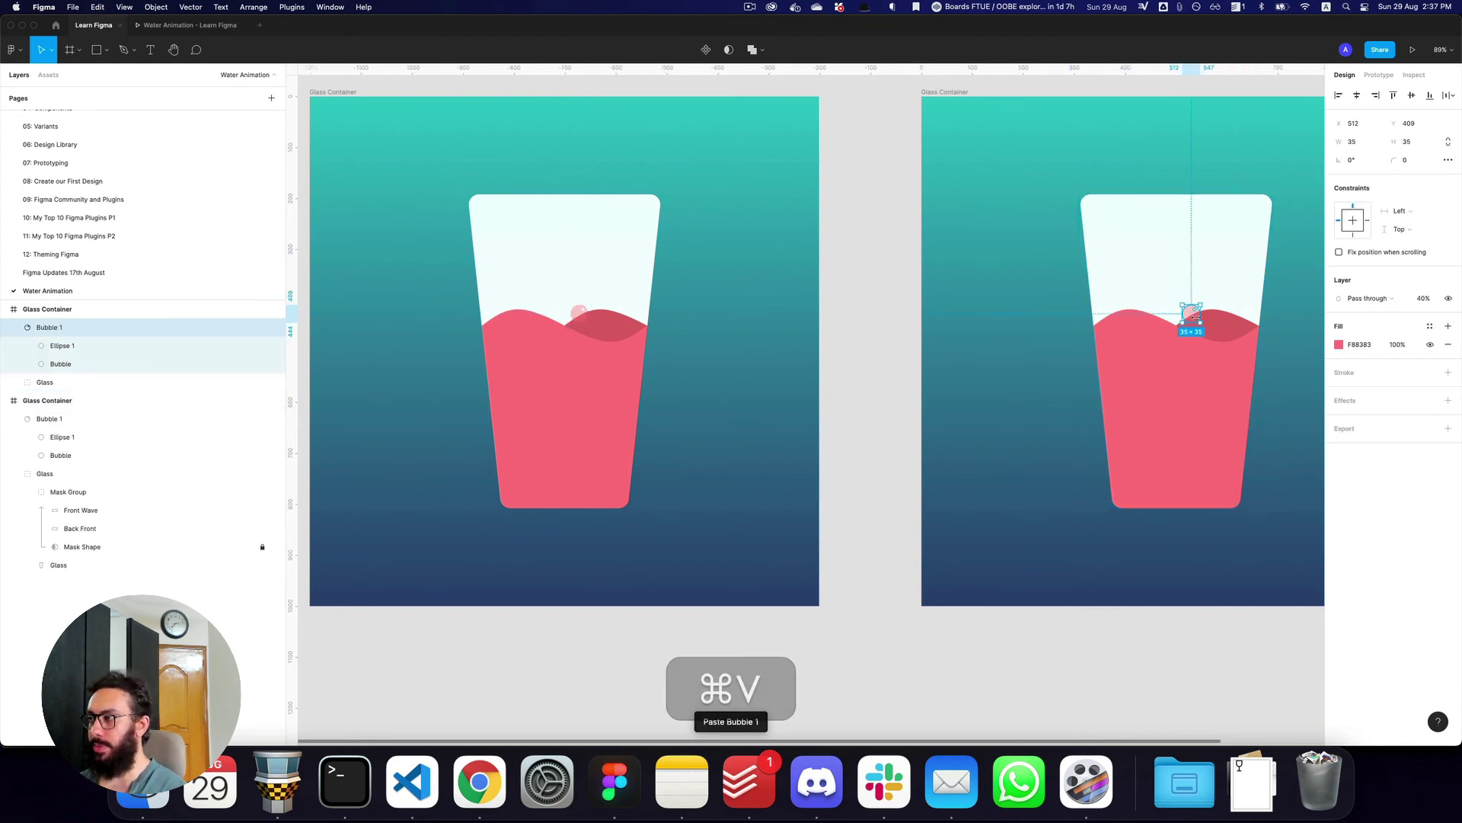
left_click_drag(1192, 318, 1194, 297)
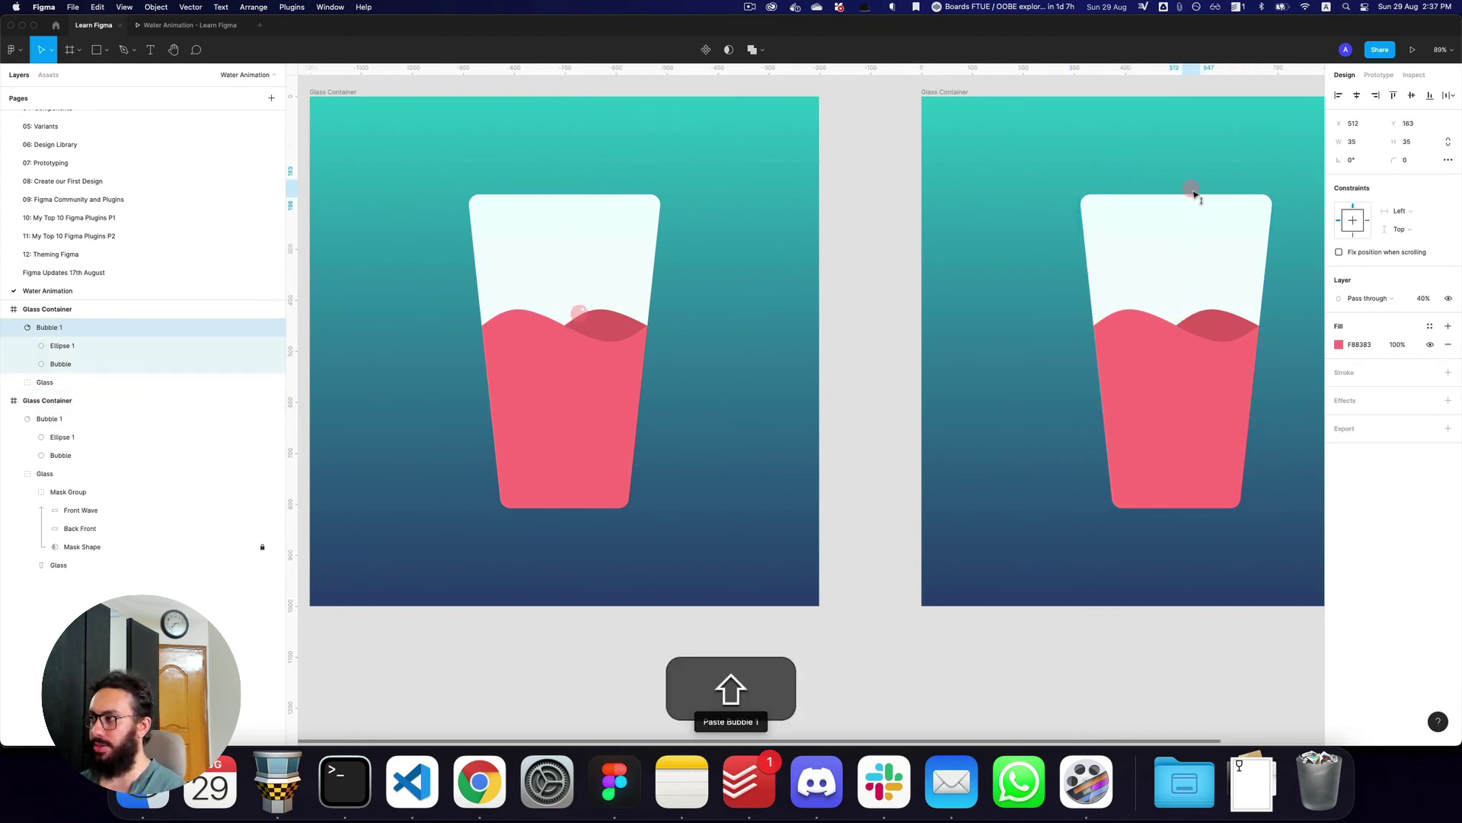
left_click_drag(1195, 193, 1195, 190)
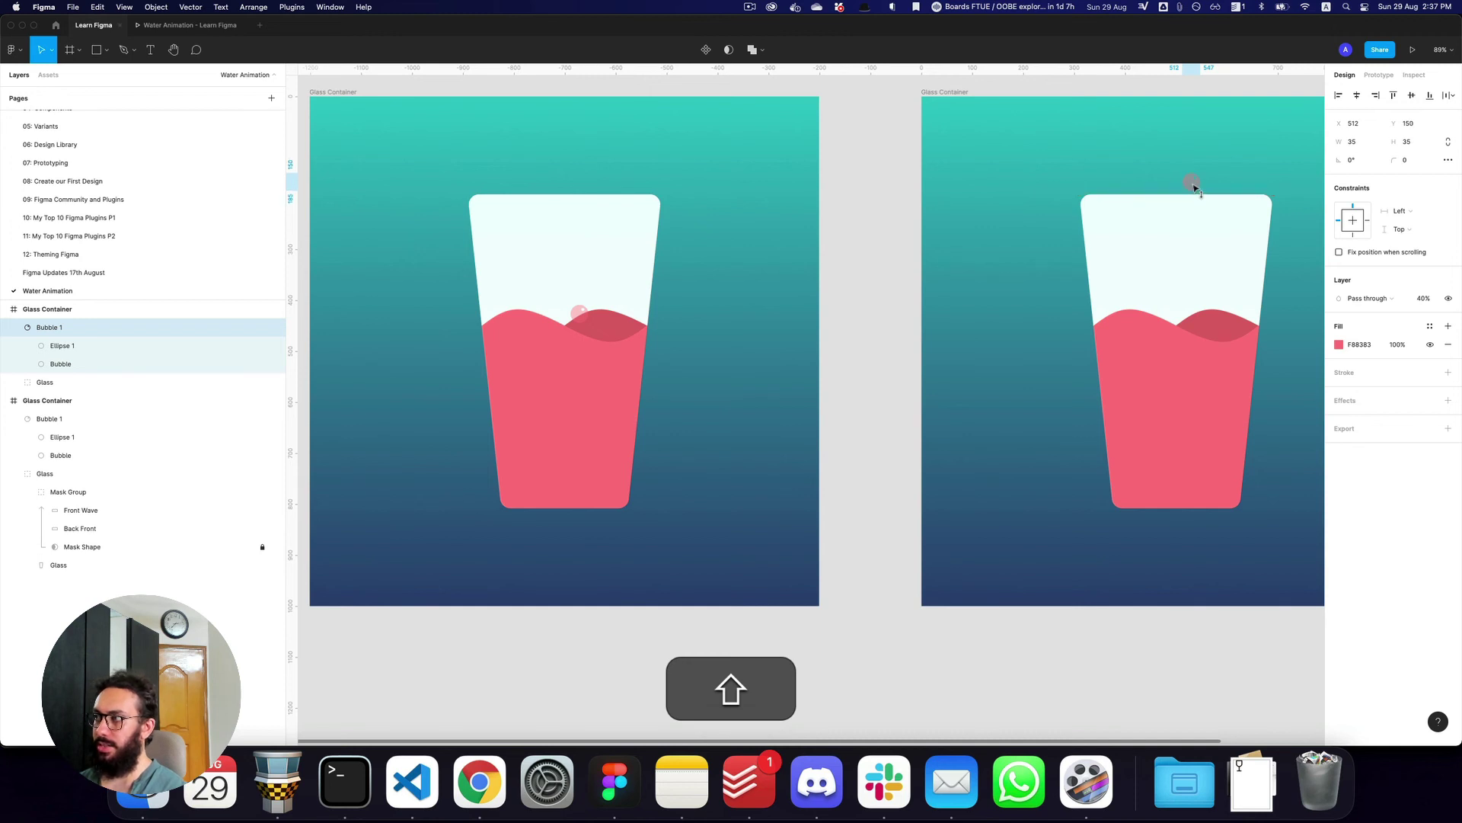
- Move the duplicated frame's Bubble 1 layer into its Mask Group, above the Front Wave
left_click(17, 328)
left_click(16, 346)
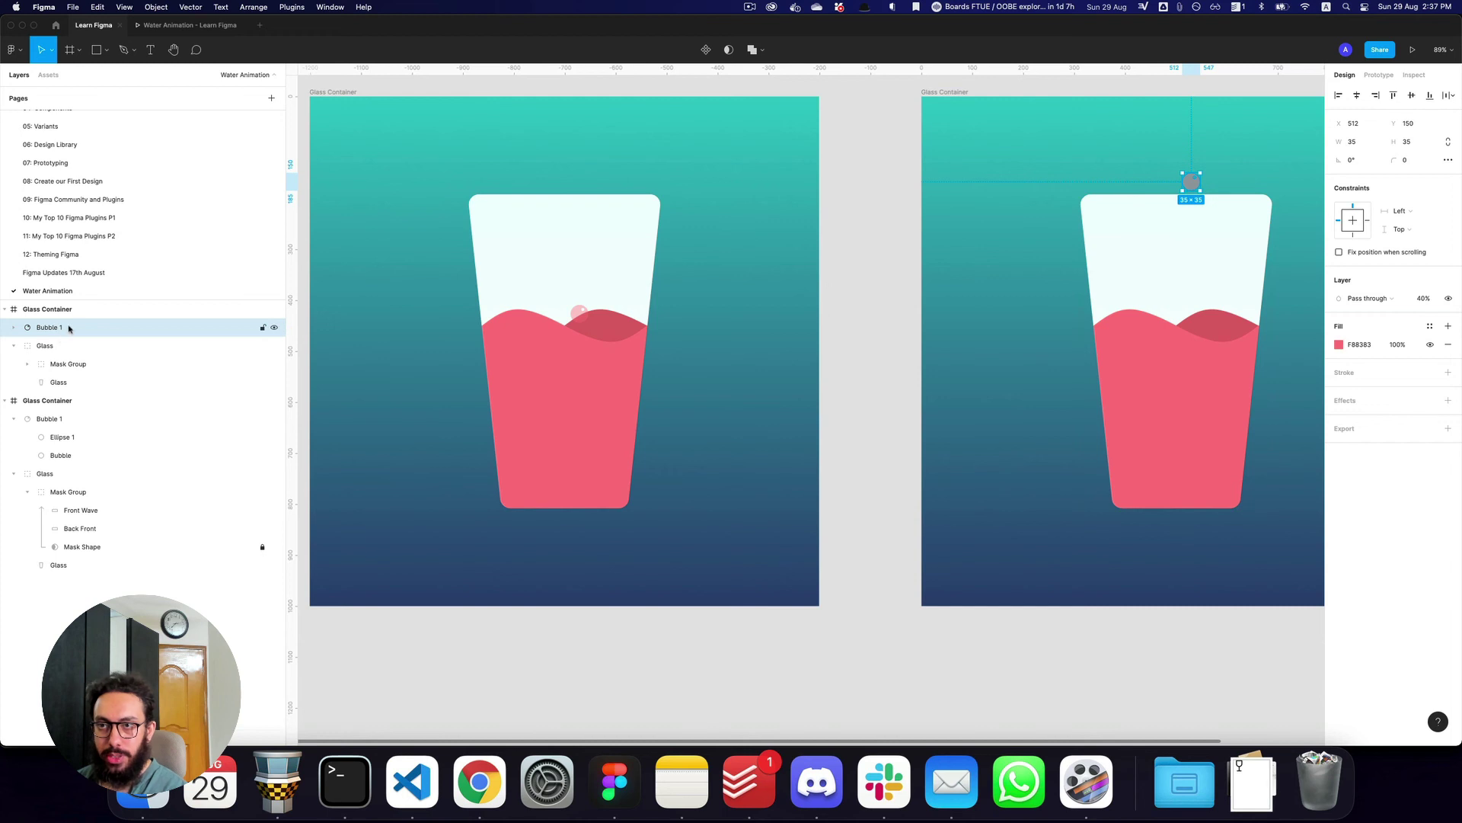
left_click_drag(69, 327, 78, 363)
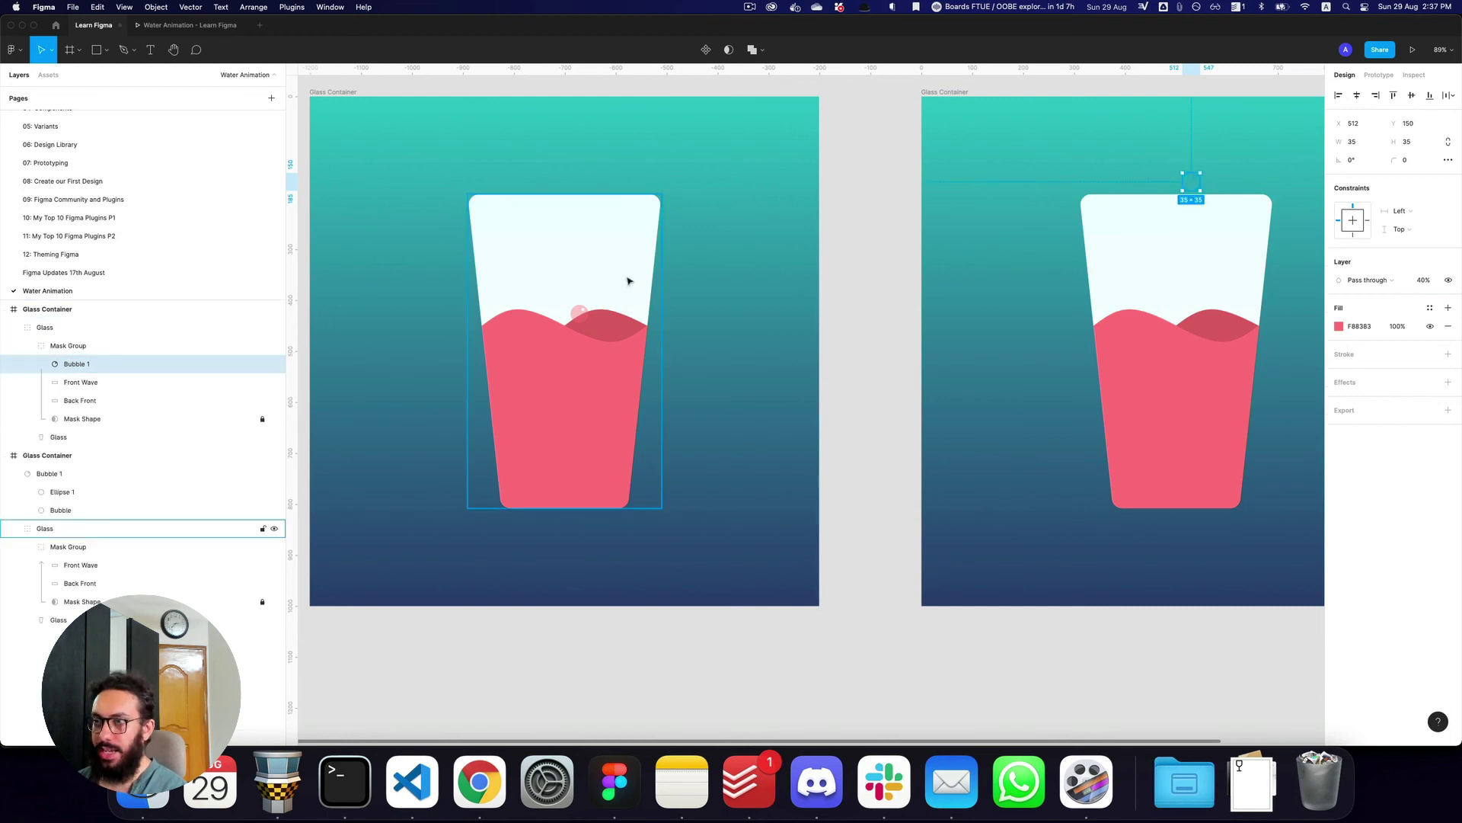
- Move the original frame's Bubble 1 layer into its Mask Group and show the prototype preview
left_click(572, 312)
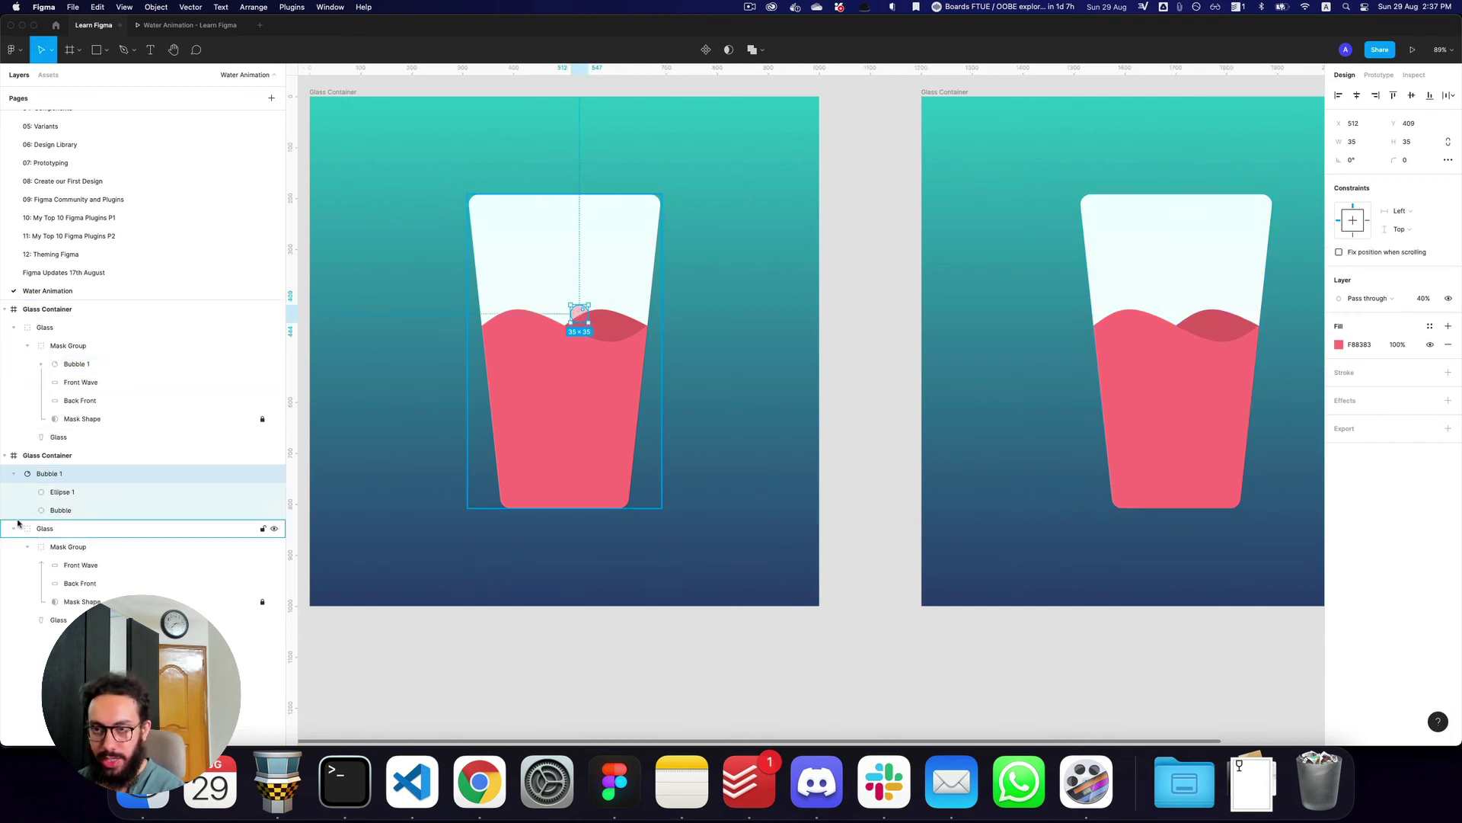
left_click_drag(74, 480, 74, 549)
key("super+3")
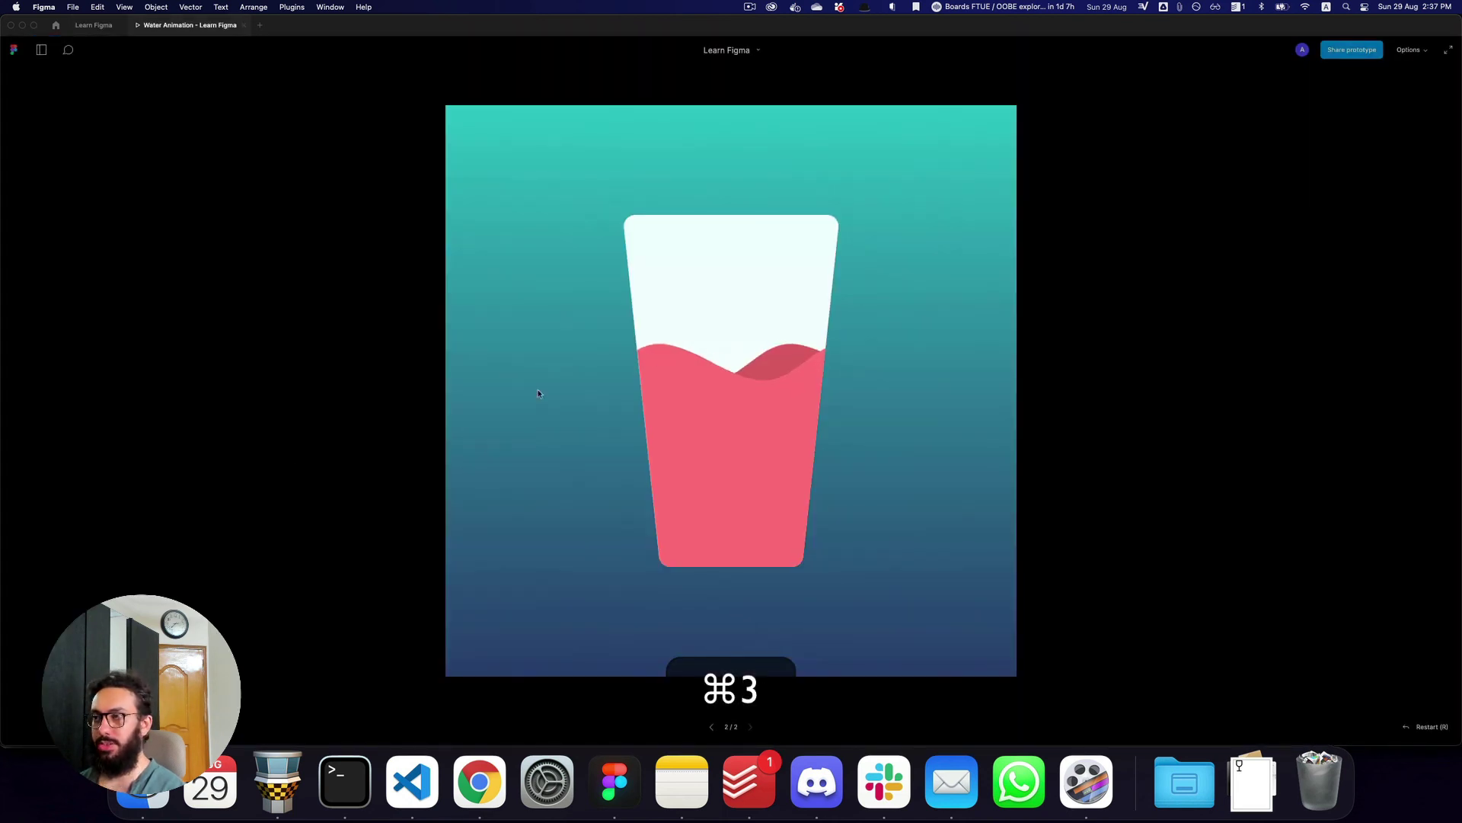
- Replay the prototype preview and return to the design file with nothing selected
key("super+r")
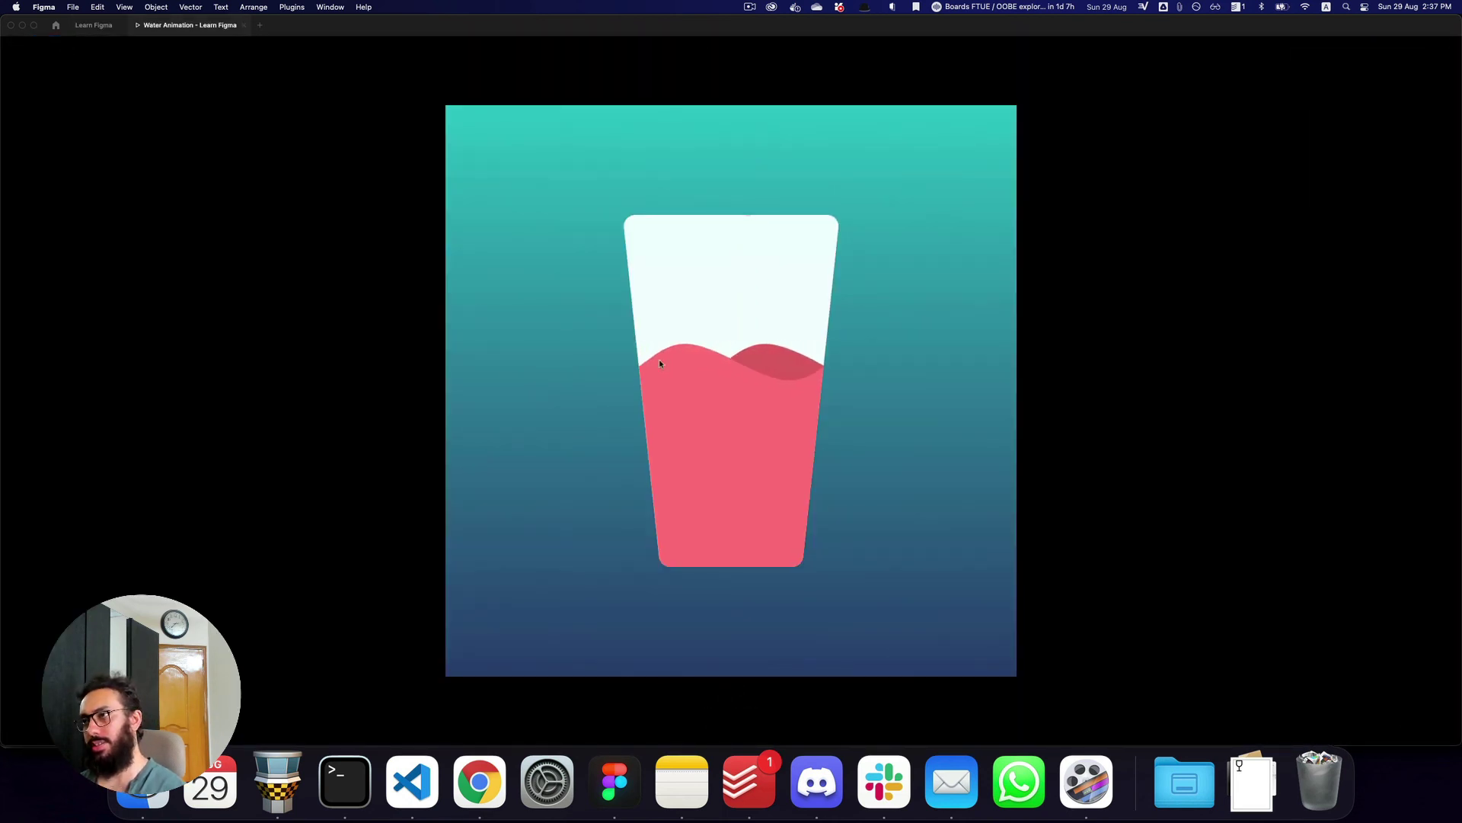
key("super+2")
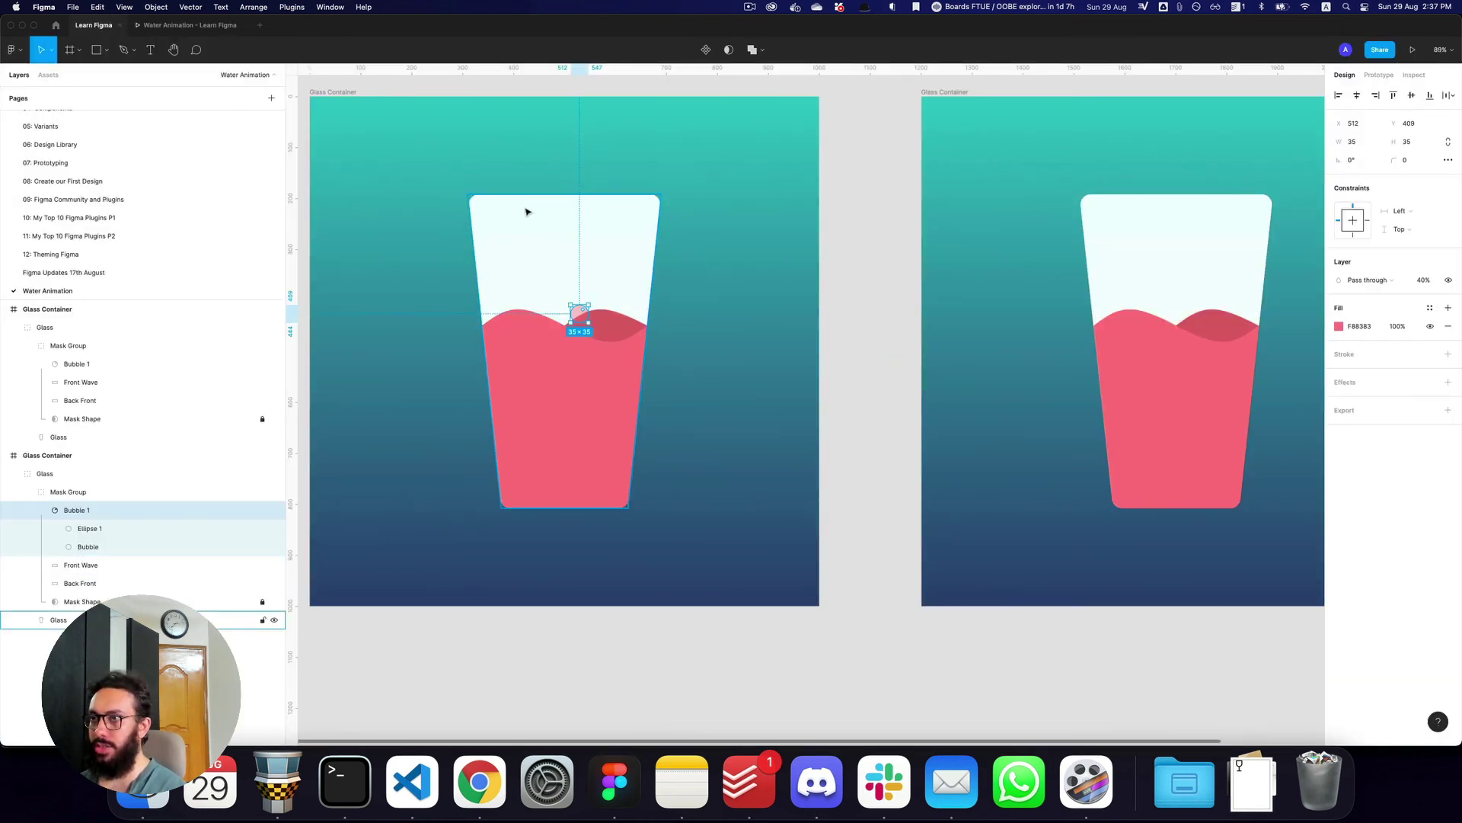
left_click(522, 119)
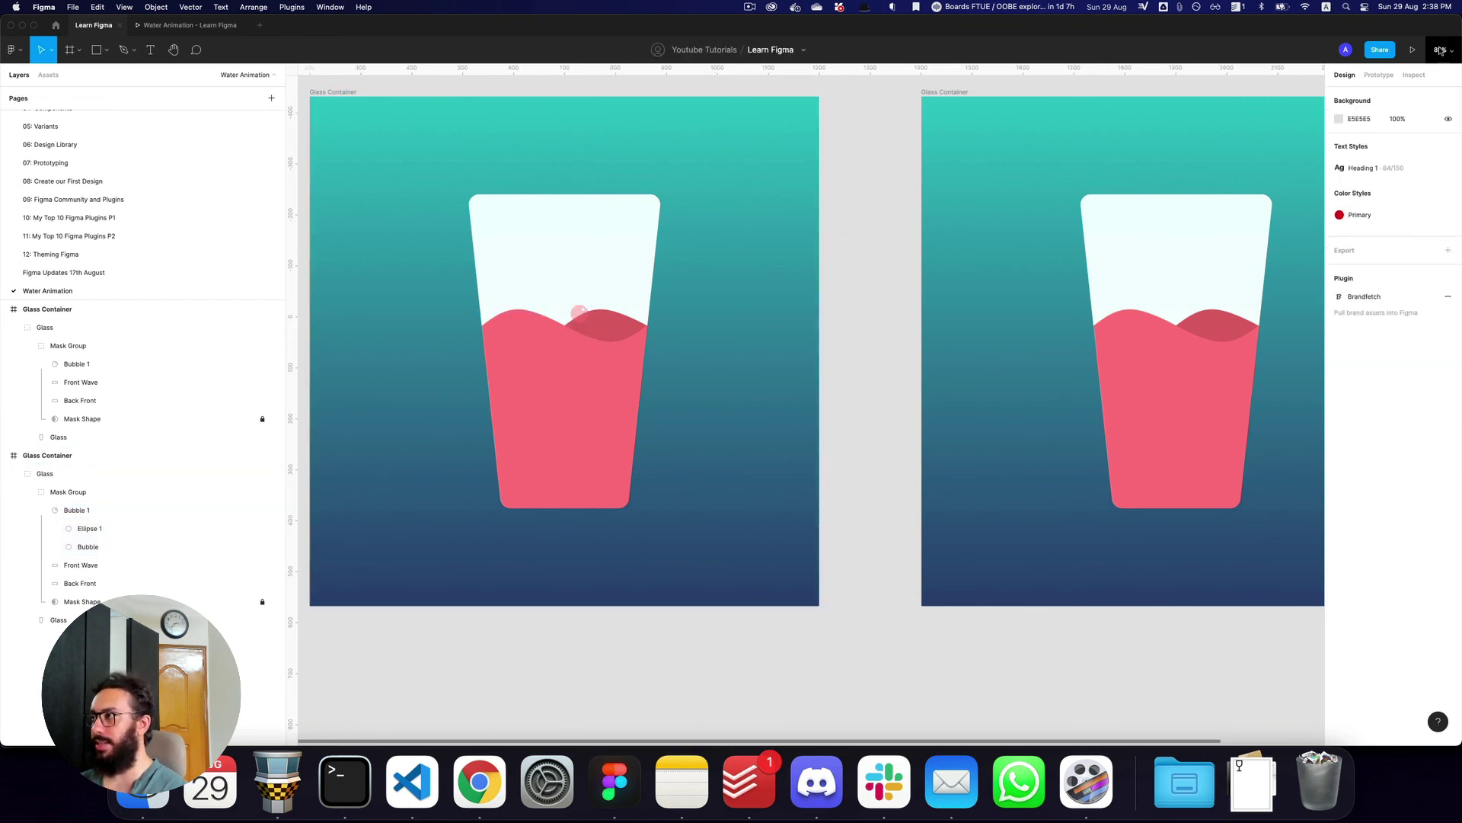
- Set the easing of the original frame's After delay Smart animate interaction to Linear and replay the prototype
key("shift+e")
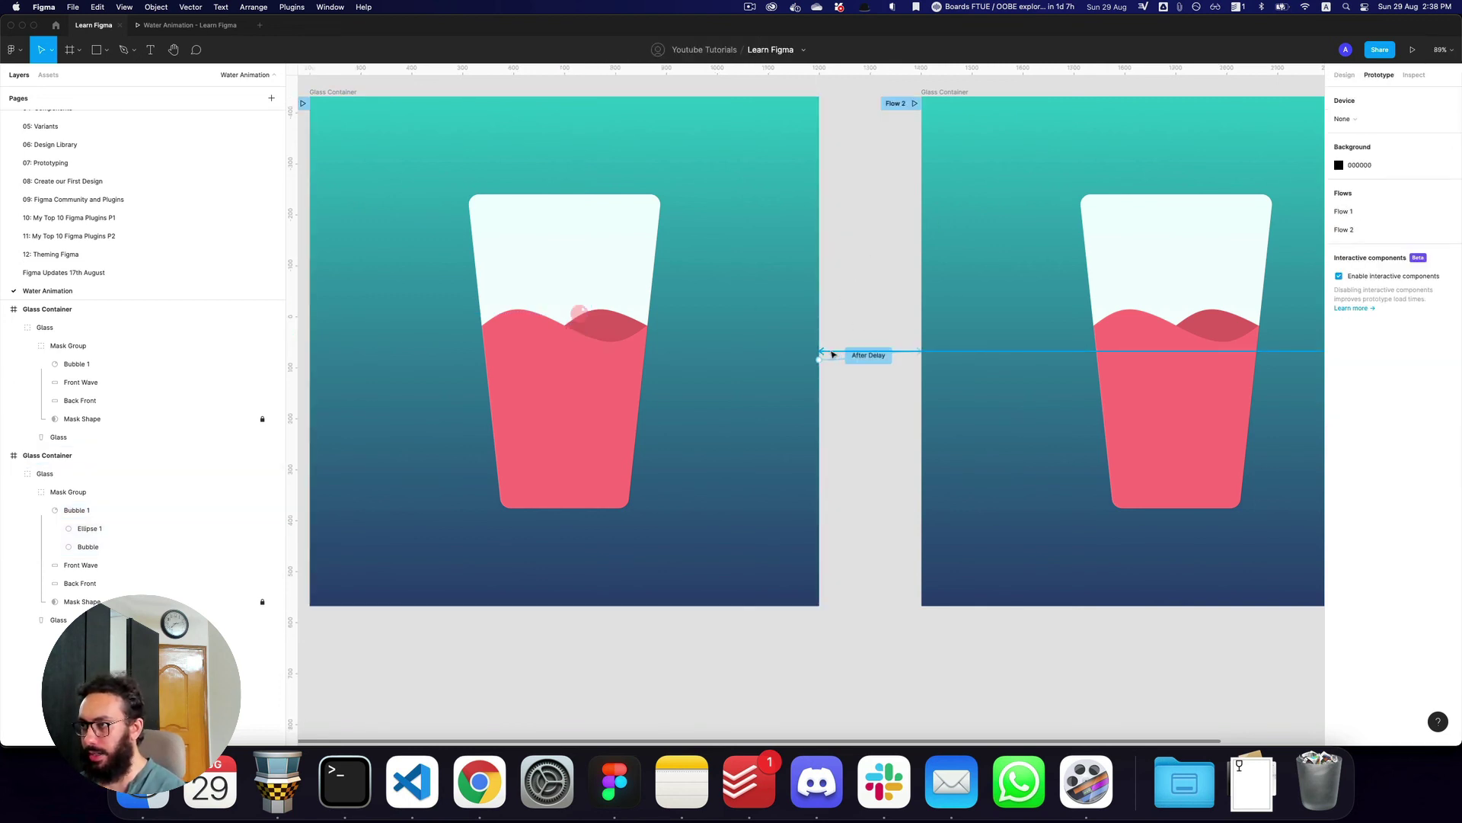
left_click(833, 354)
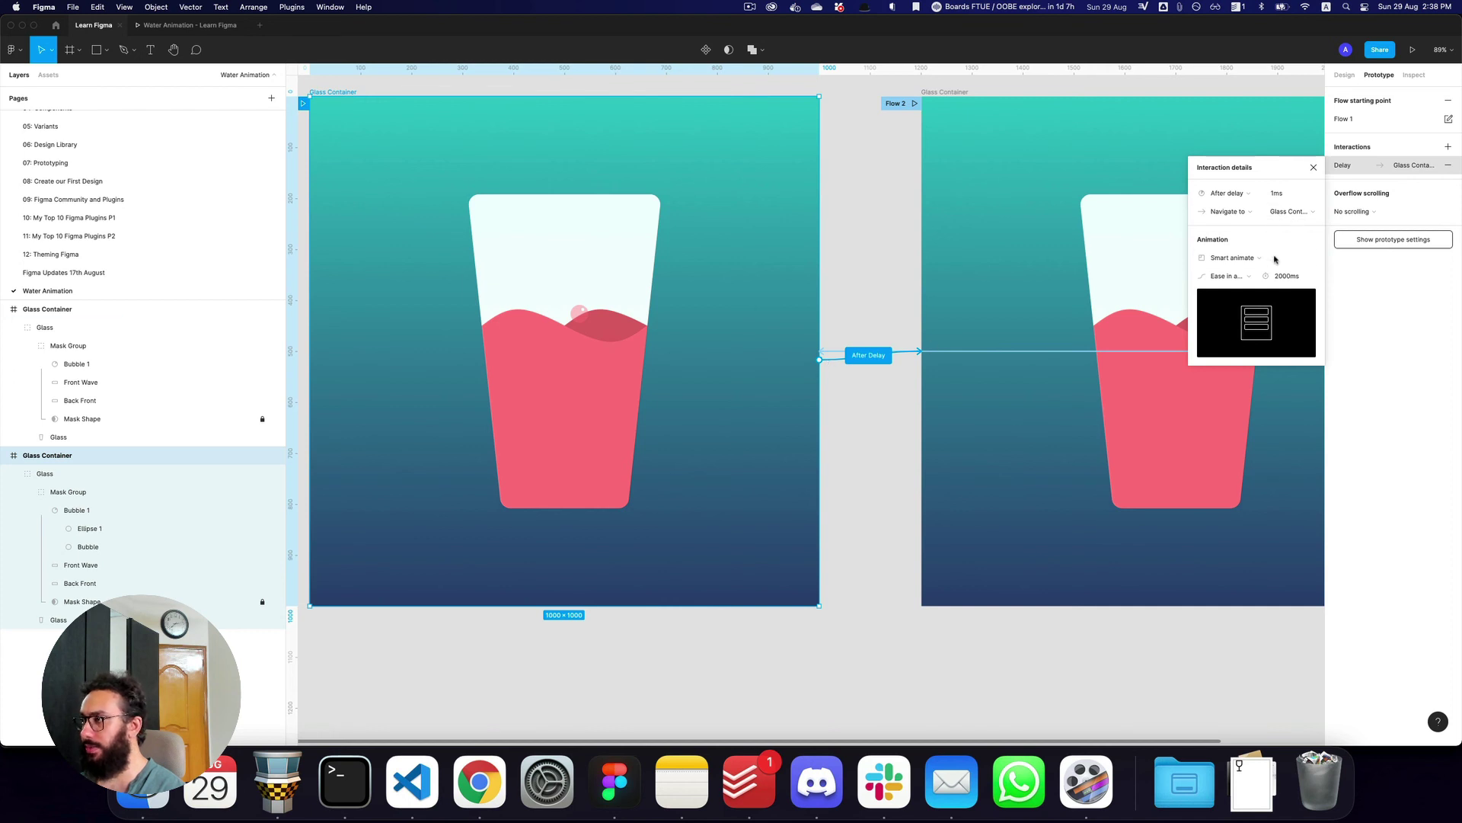
left_click(1234, 259)
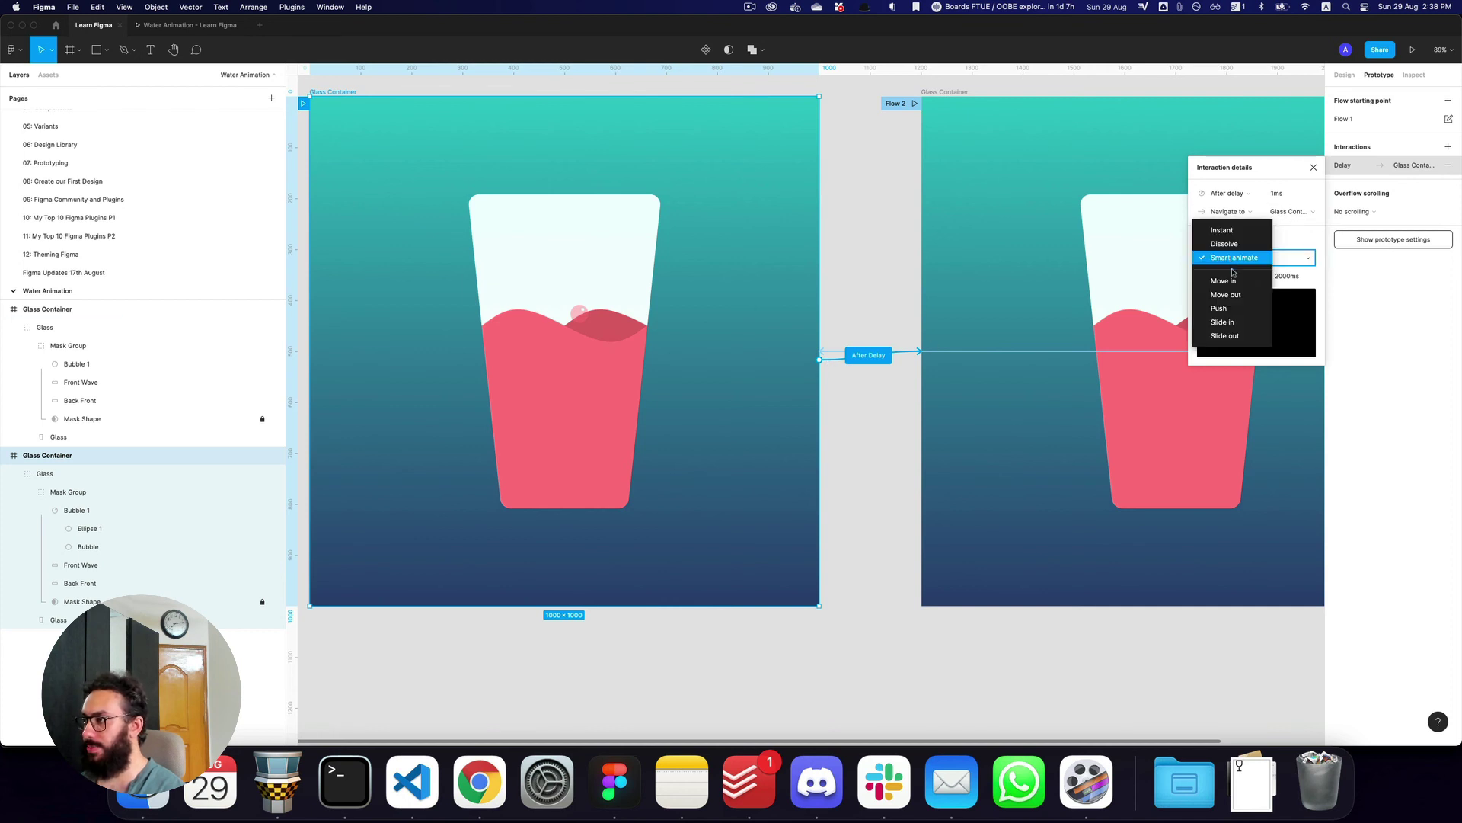
key("Escape")
left_click(1234, 275)
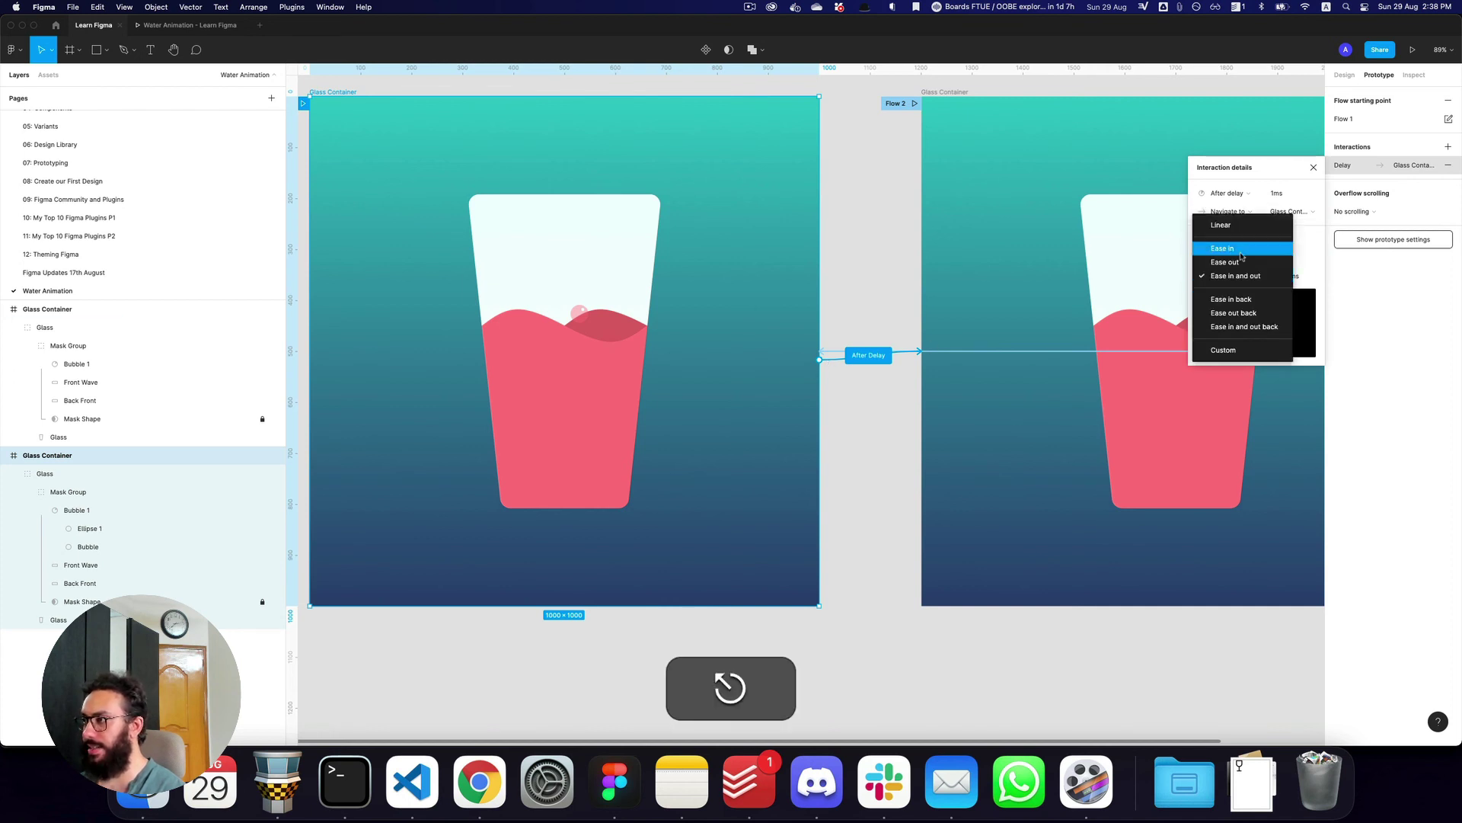
left_click(1235, 228)
key("super+3")
key("super+r")
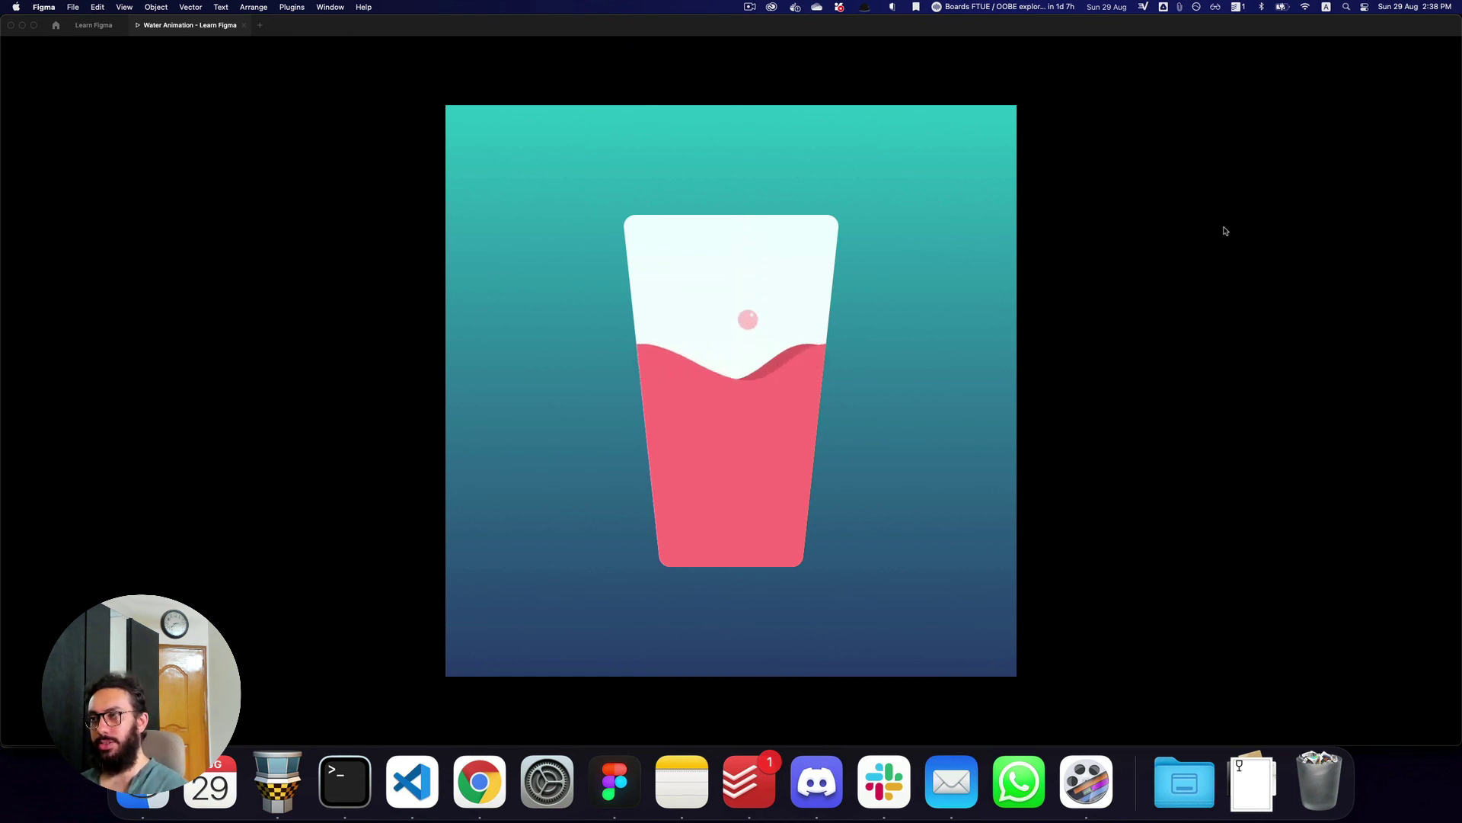
key("super+2")
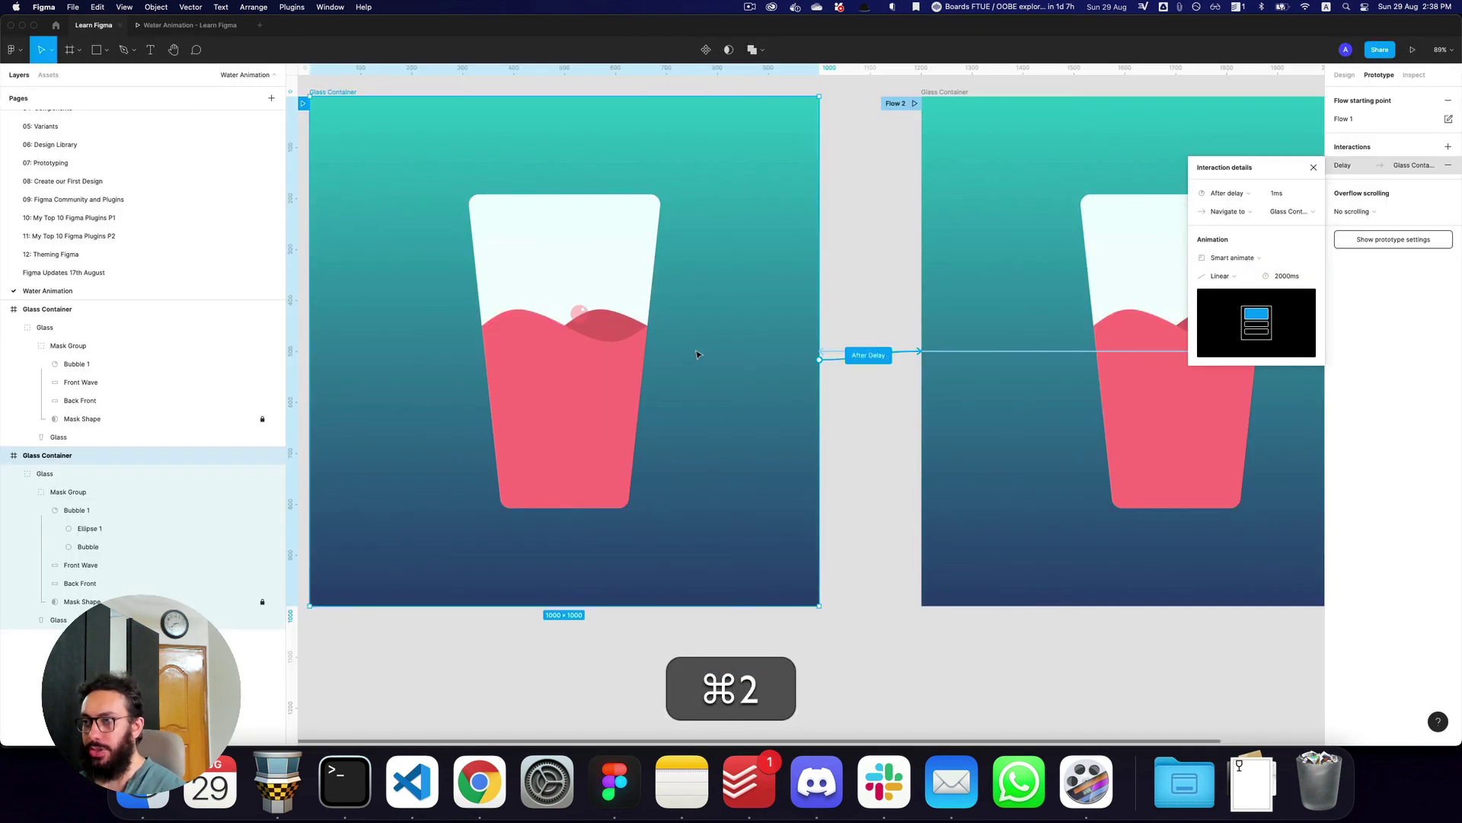
- Move the original frame's Bubble 1 straight down below the wave surface, to about Y 465, and replay the prototype
double_click(582, 316)
double_click(582, 316)
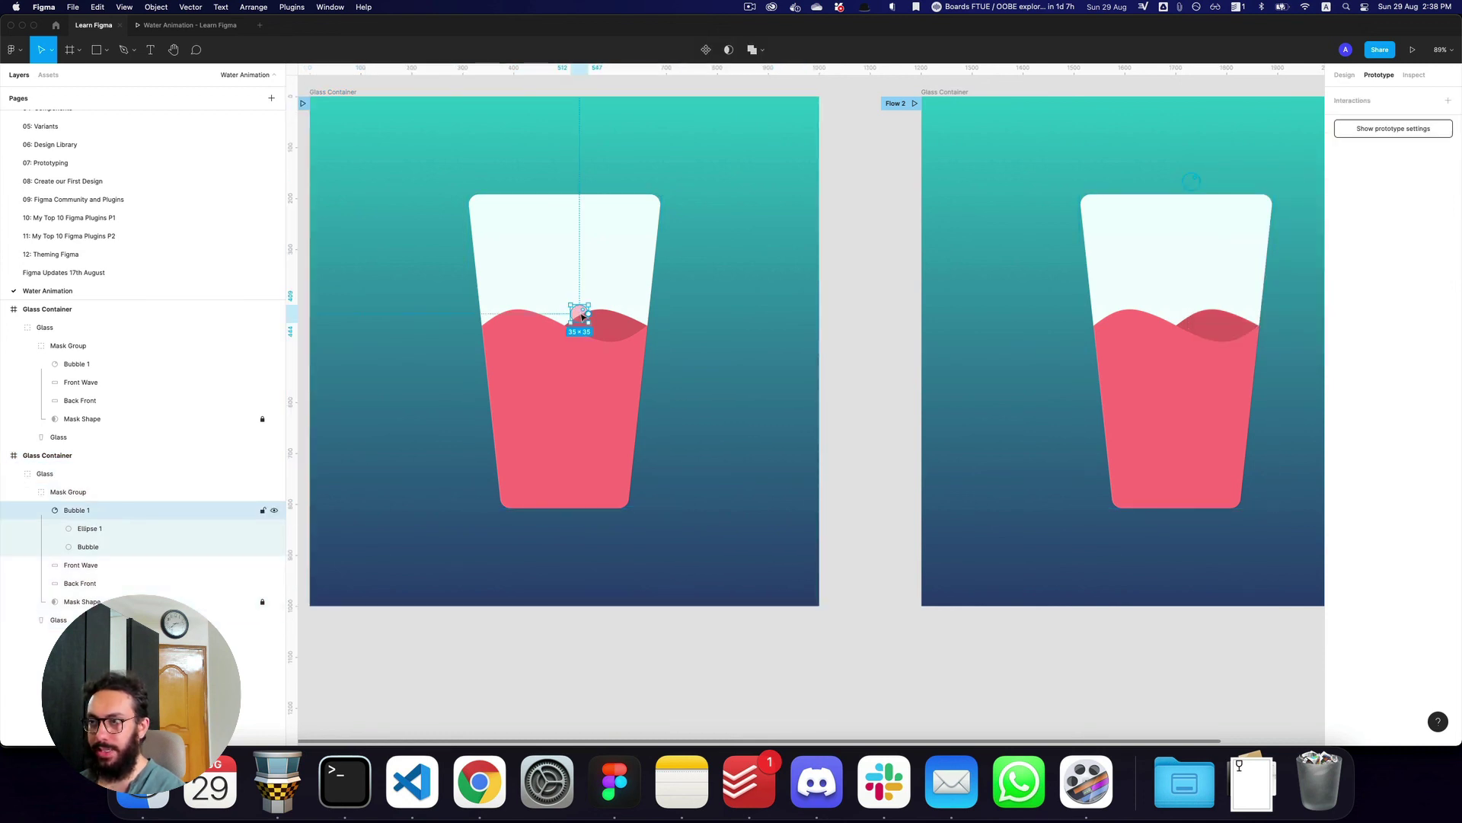
key("z")
left_click(583, 316)
left_click_drag(583, 316, 585, 358)
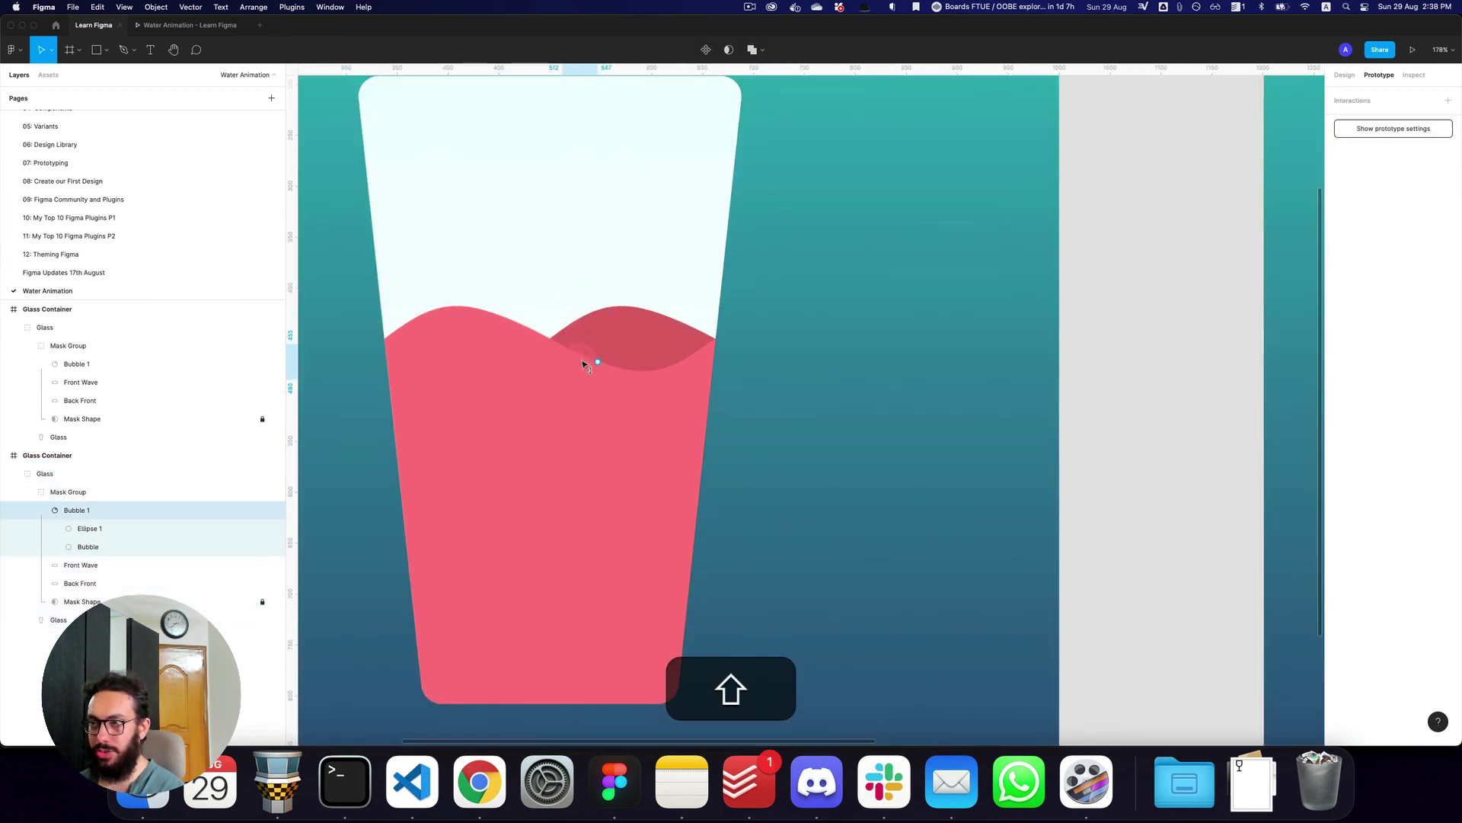
key("shift+super+3")
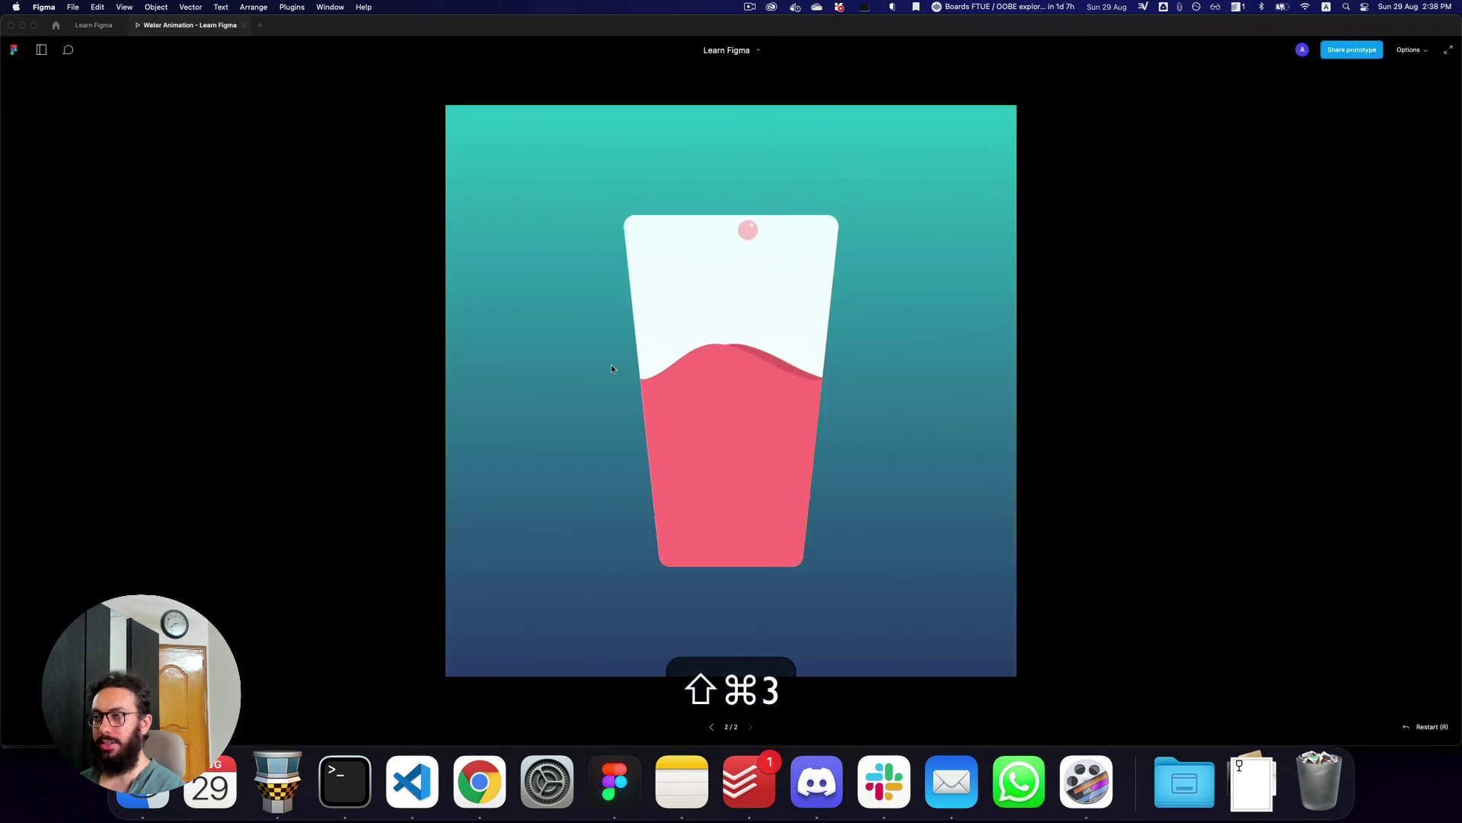
key("super+r")
key("super+2")
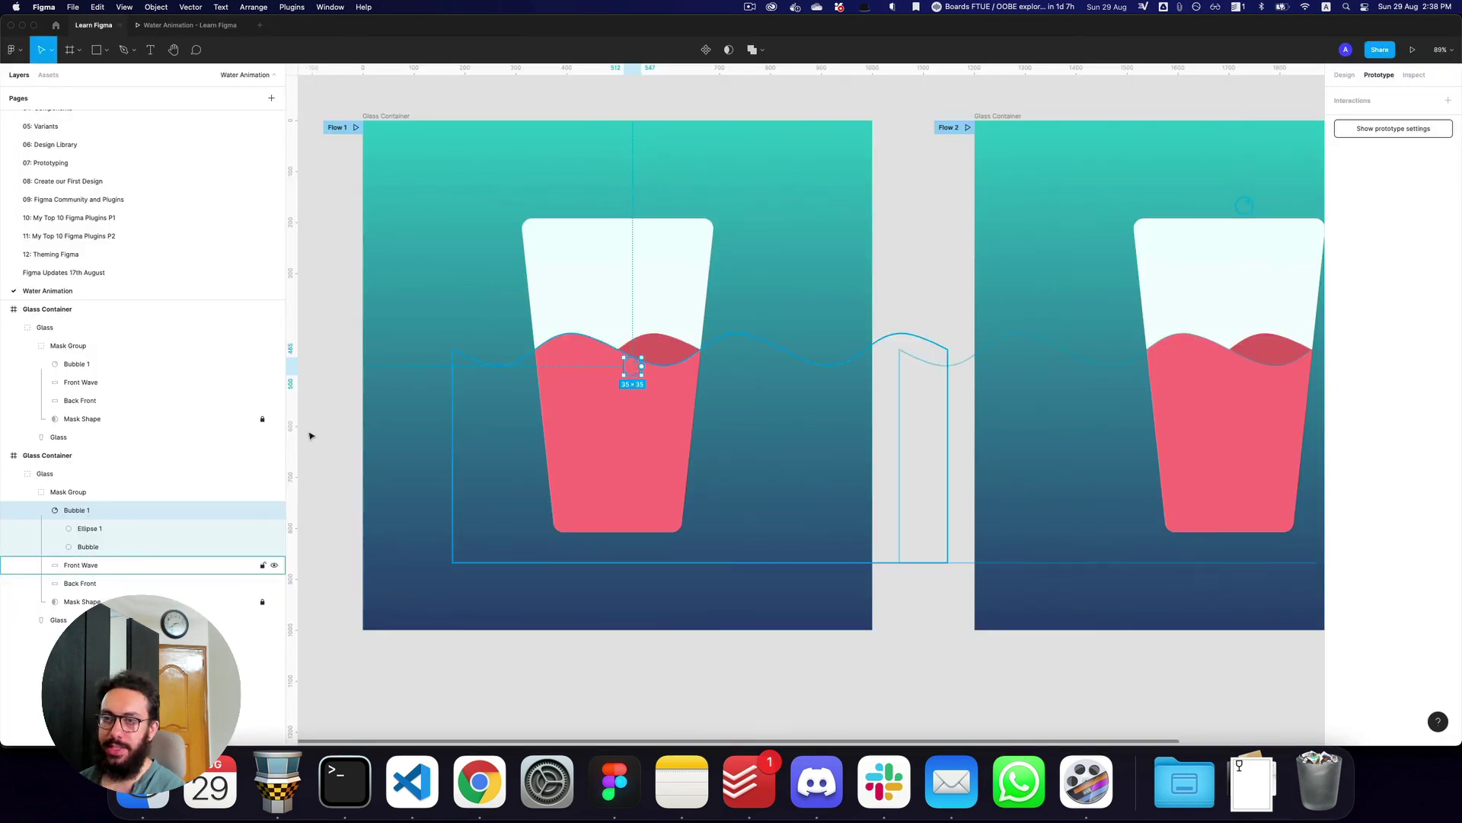
- Duplicate Bubble 1 in the original frame, shift the copy right, and scale it down to about 17 × 17
left_click(41, 510)
key("shift+super+d")
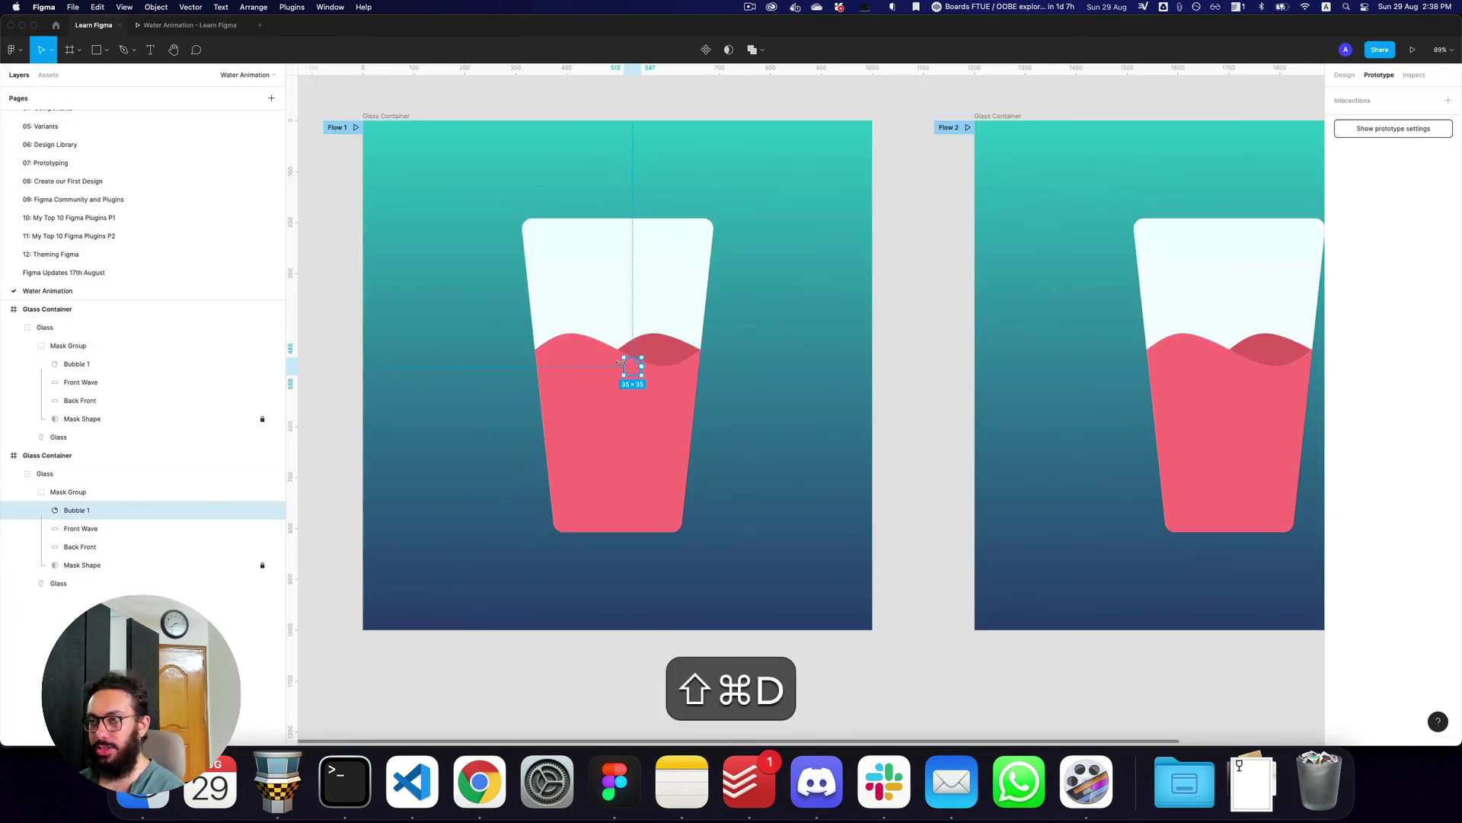
key("shift+super+Right")
key("z")
left_click(623, 367)
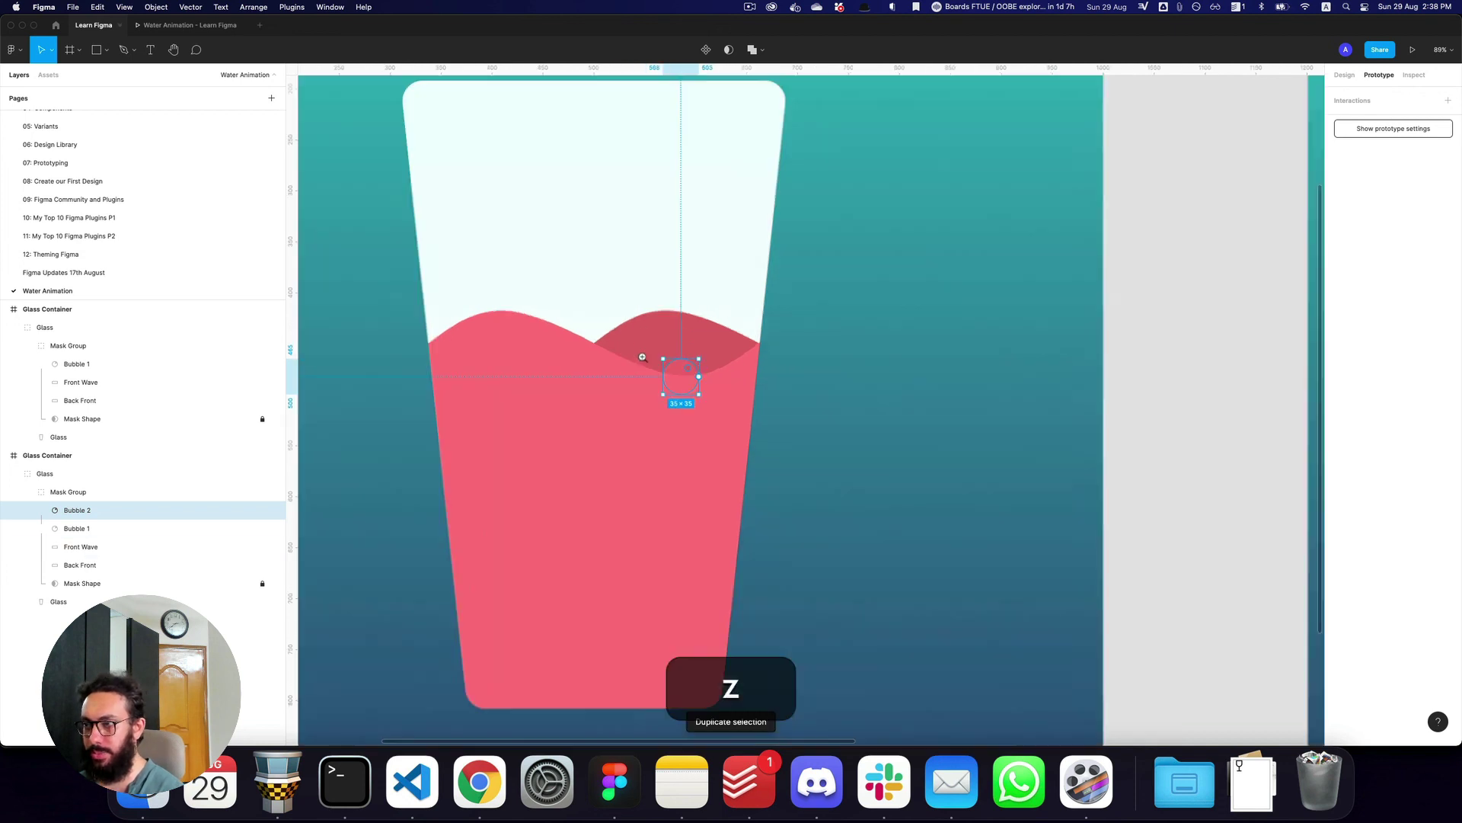
key("shift+k")
left_click_drag(702, 357, 688, 372)
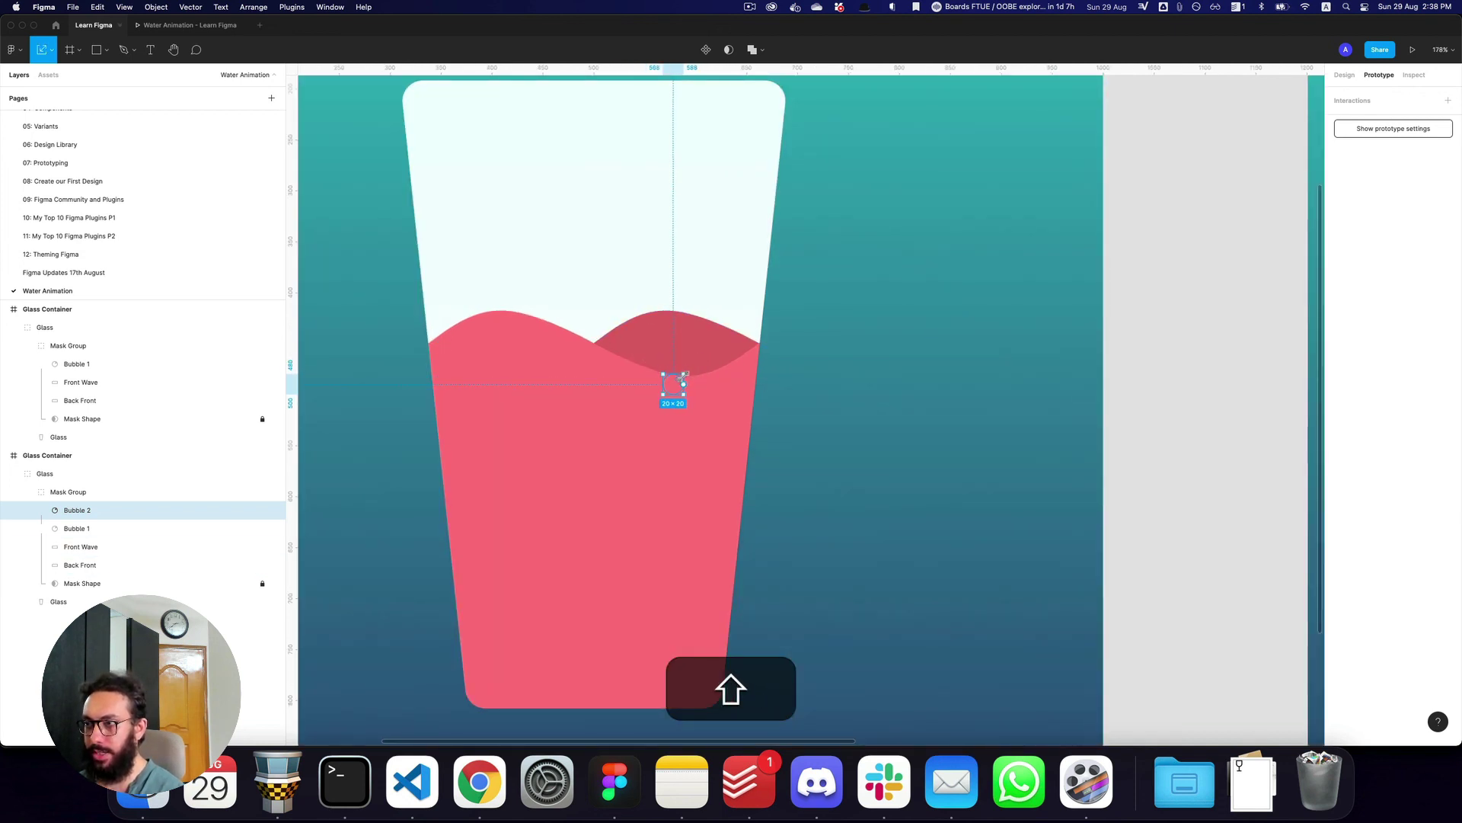
- Copy Bubble 2 from the original frame and select the Mask Group in the duplicated Glass Container frame
key("shift+super+c")
key("z")
left_click(732, 337, "alt")
left_click_drag(1194, 223, 678, 242)
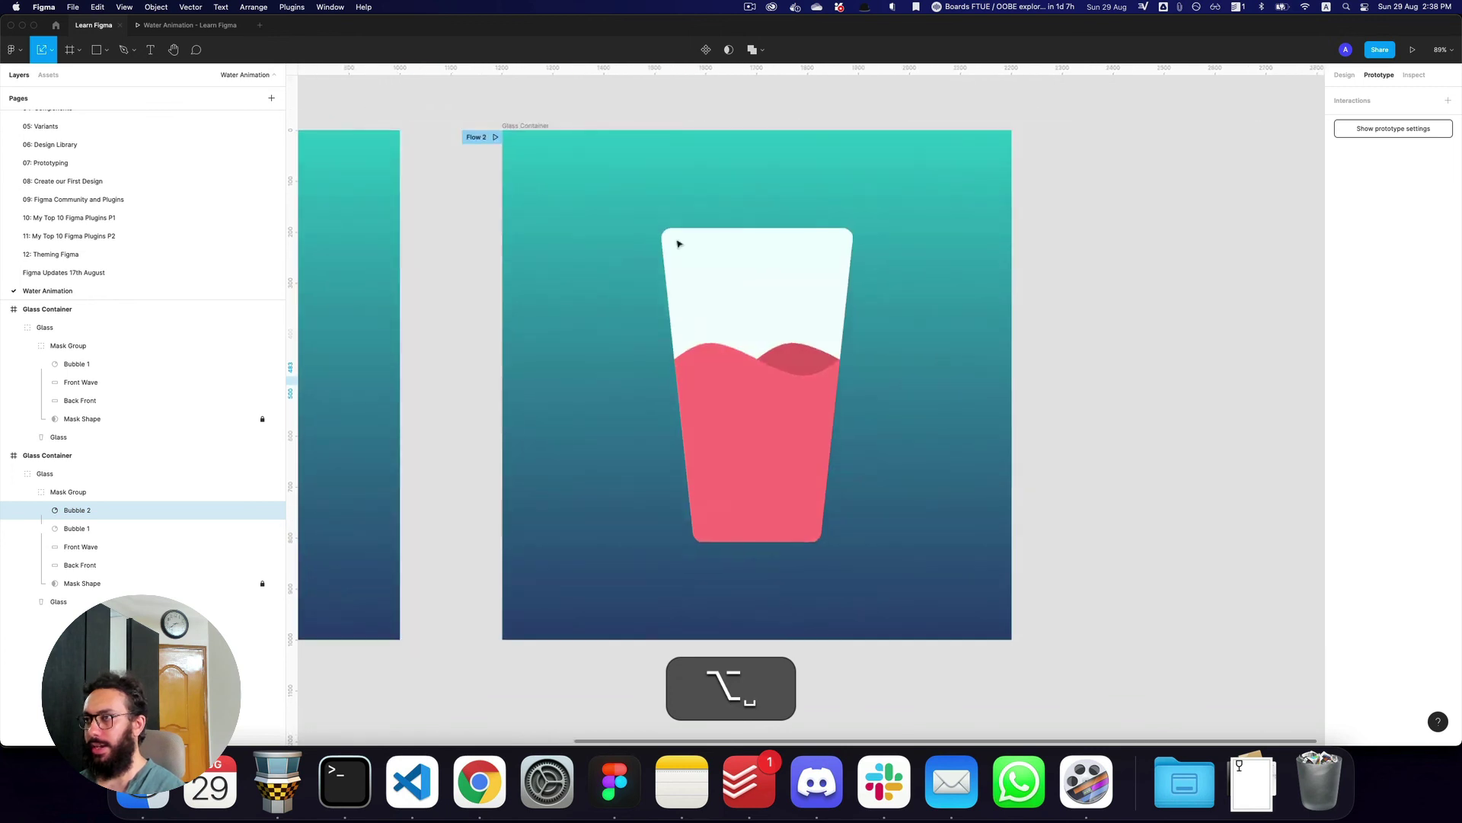
left_click(743, 391)
key("super+v")
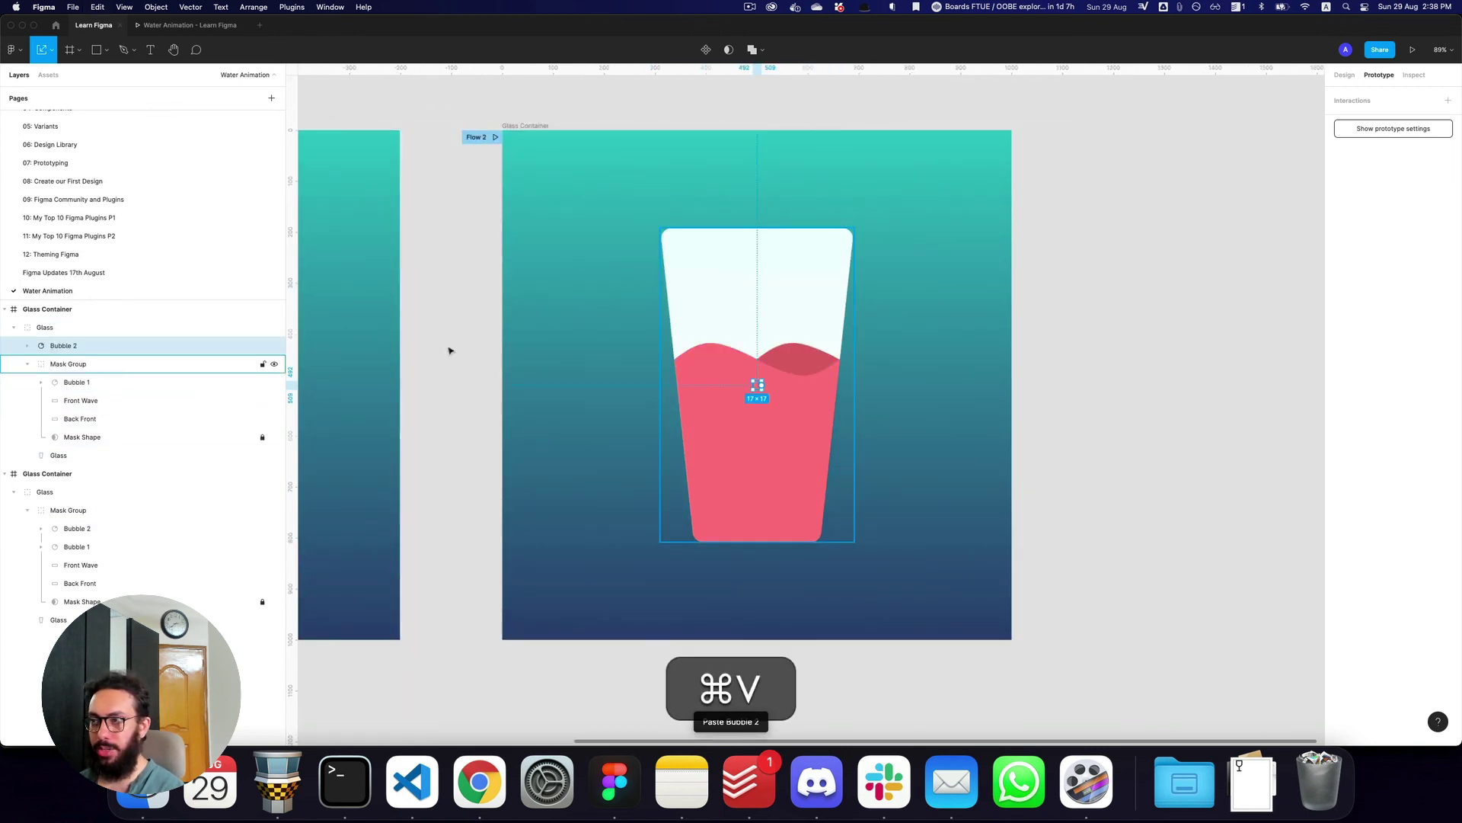
key("super+z")
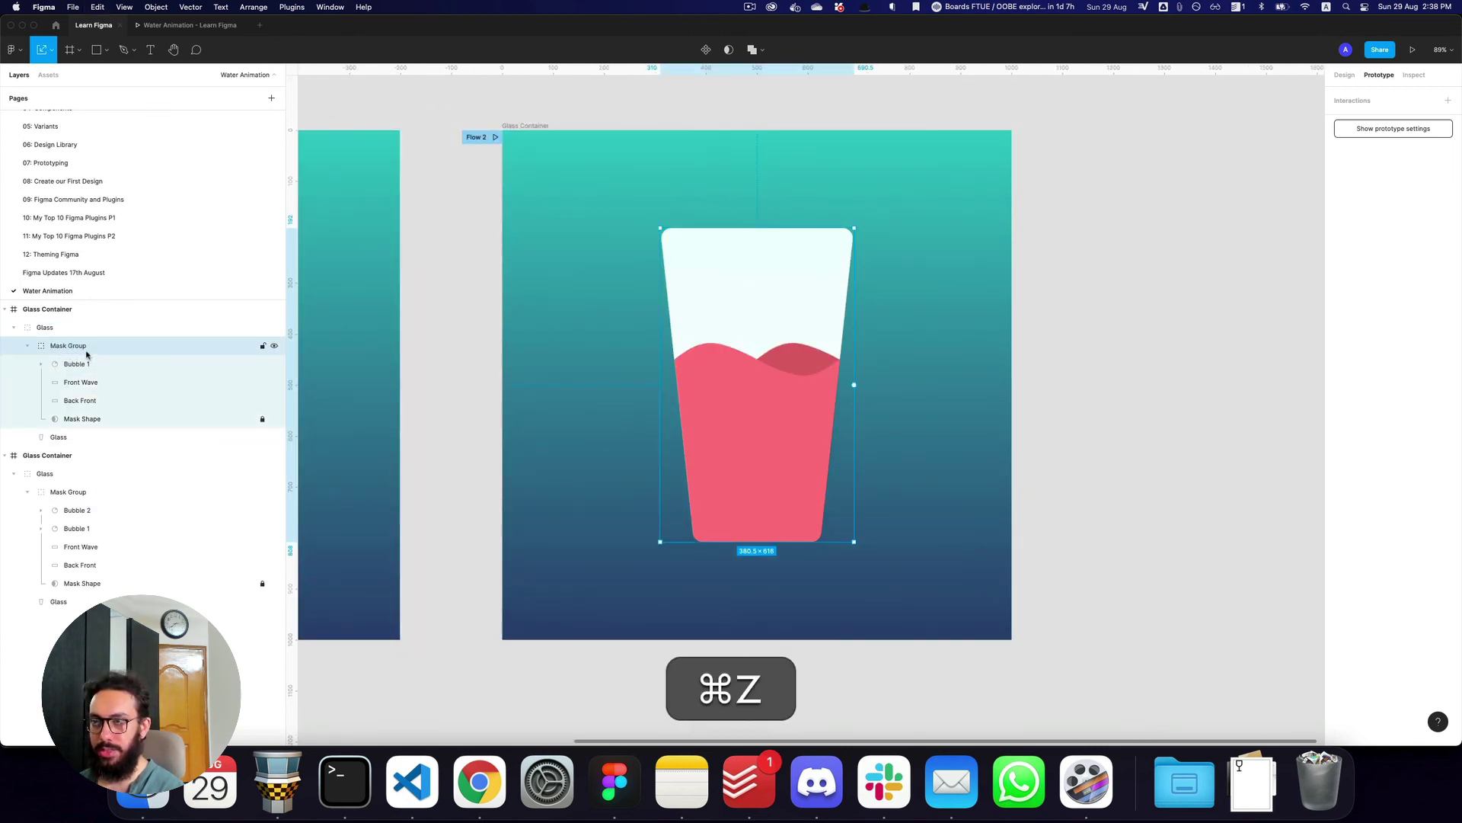
key("shift+super+v")
key("shift+super+z")
- Paste Bubble 2 into the duplicated frame's Mask Group, above the Bubble 1 layer, and replay the prototype
key("super+v")
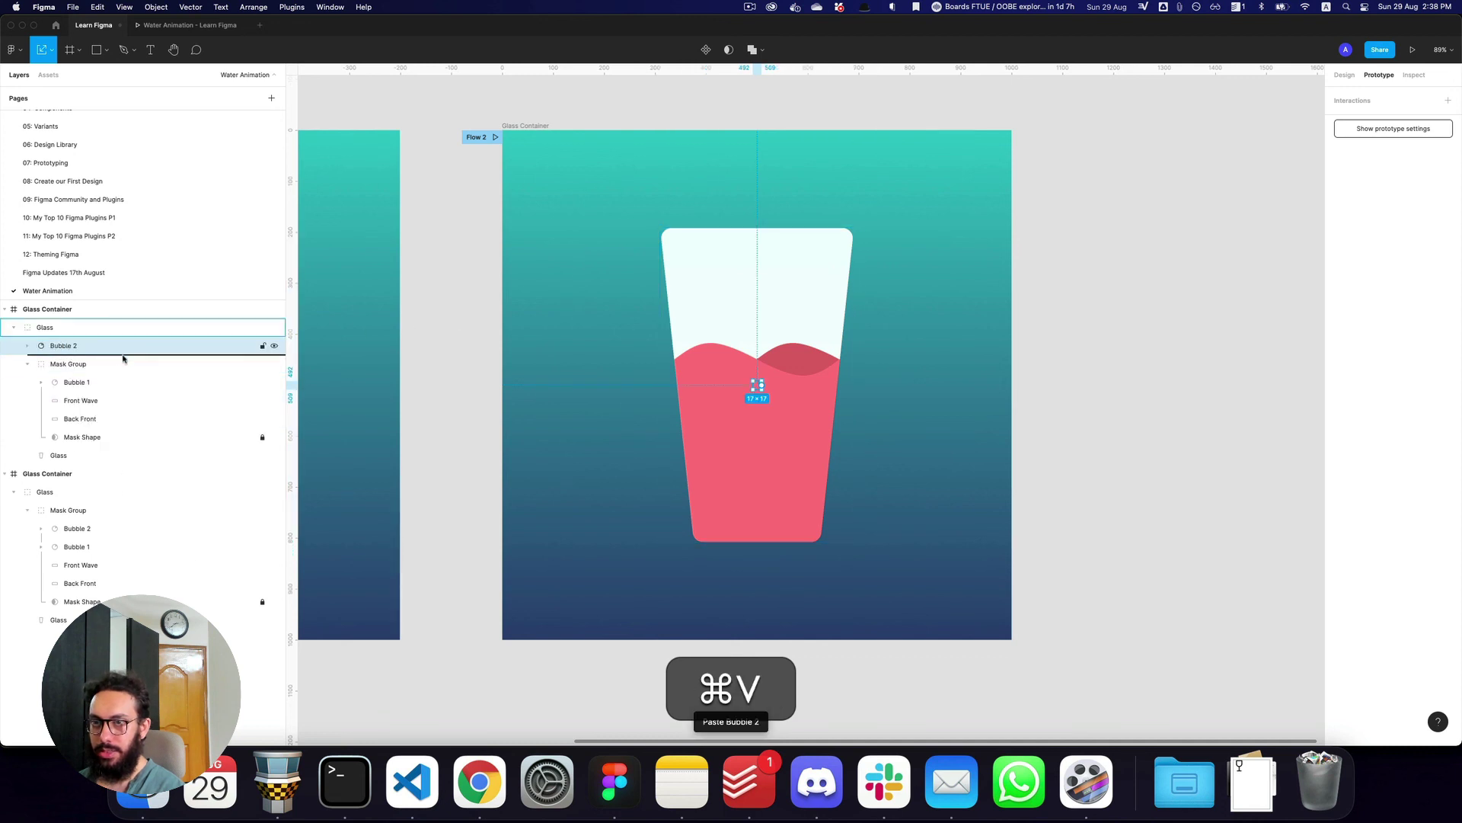
left_click_drag(122, 358, 125, 372)
key("space")
left_click_drag(444, 350, 744, 336)
key("ctrl+Tab")
key("super+r")
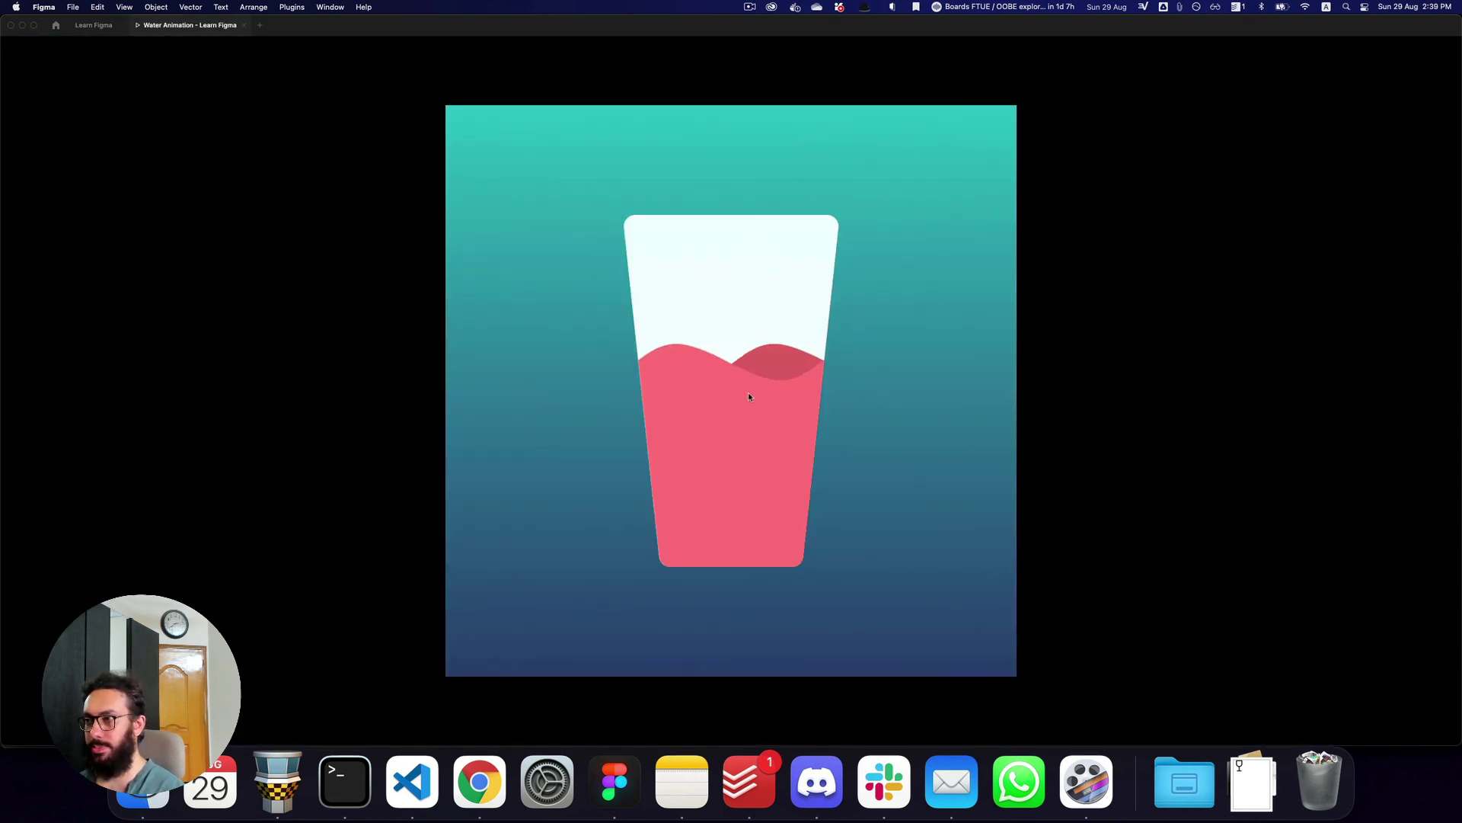
key("super+2")
- Move the duplicated frame's Bubble 2 up and to the right, until it sits just above the glass rim
key("shift+Up")
key("shift+Right")
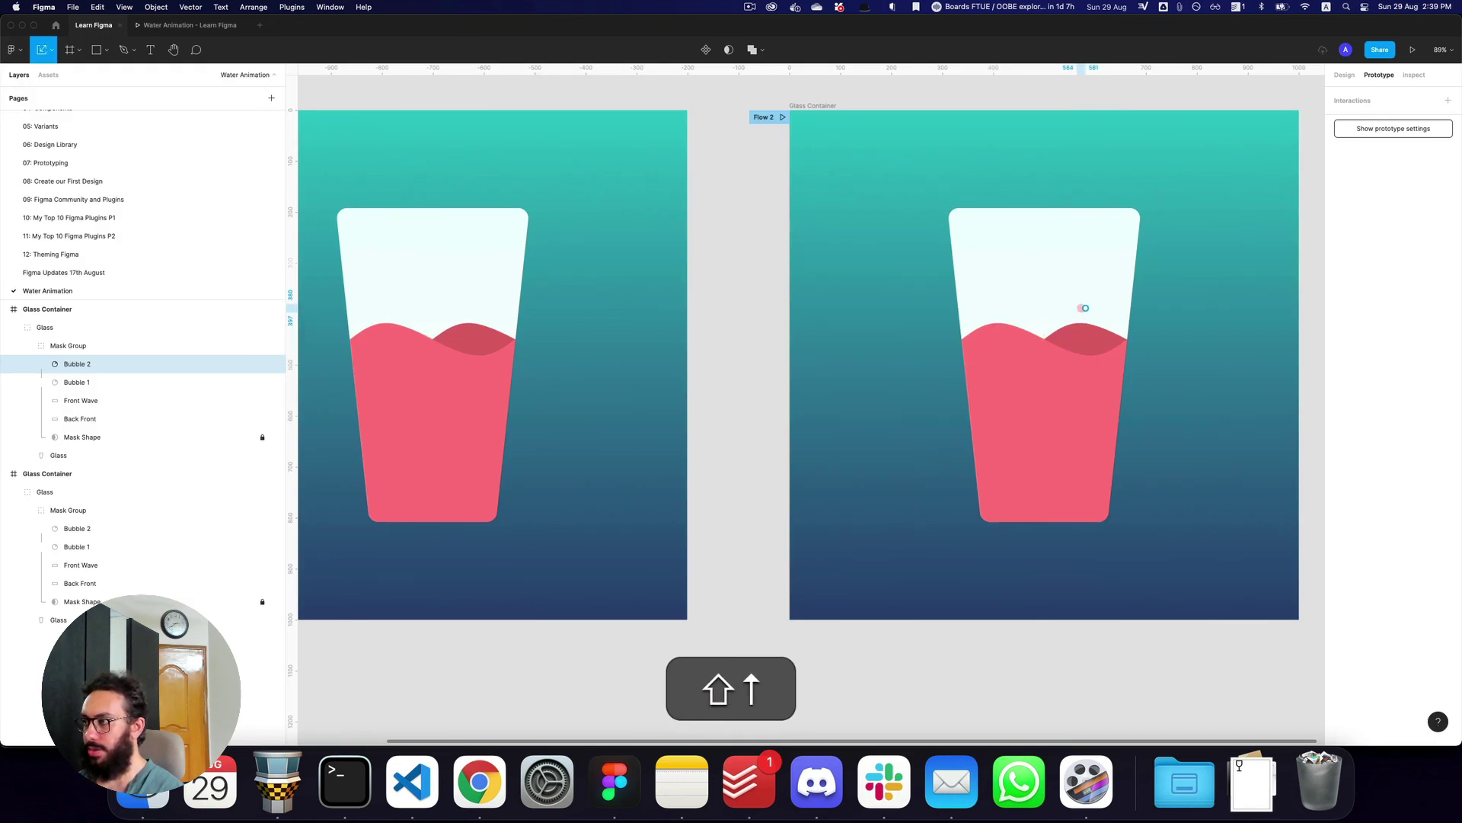
key("shift+Up")
key("shift+Up")
key("shift+Up")
key("shift+Up")
key("shift+Up")
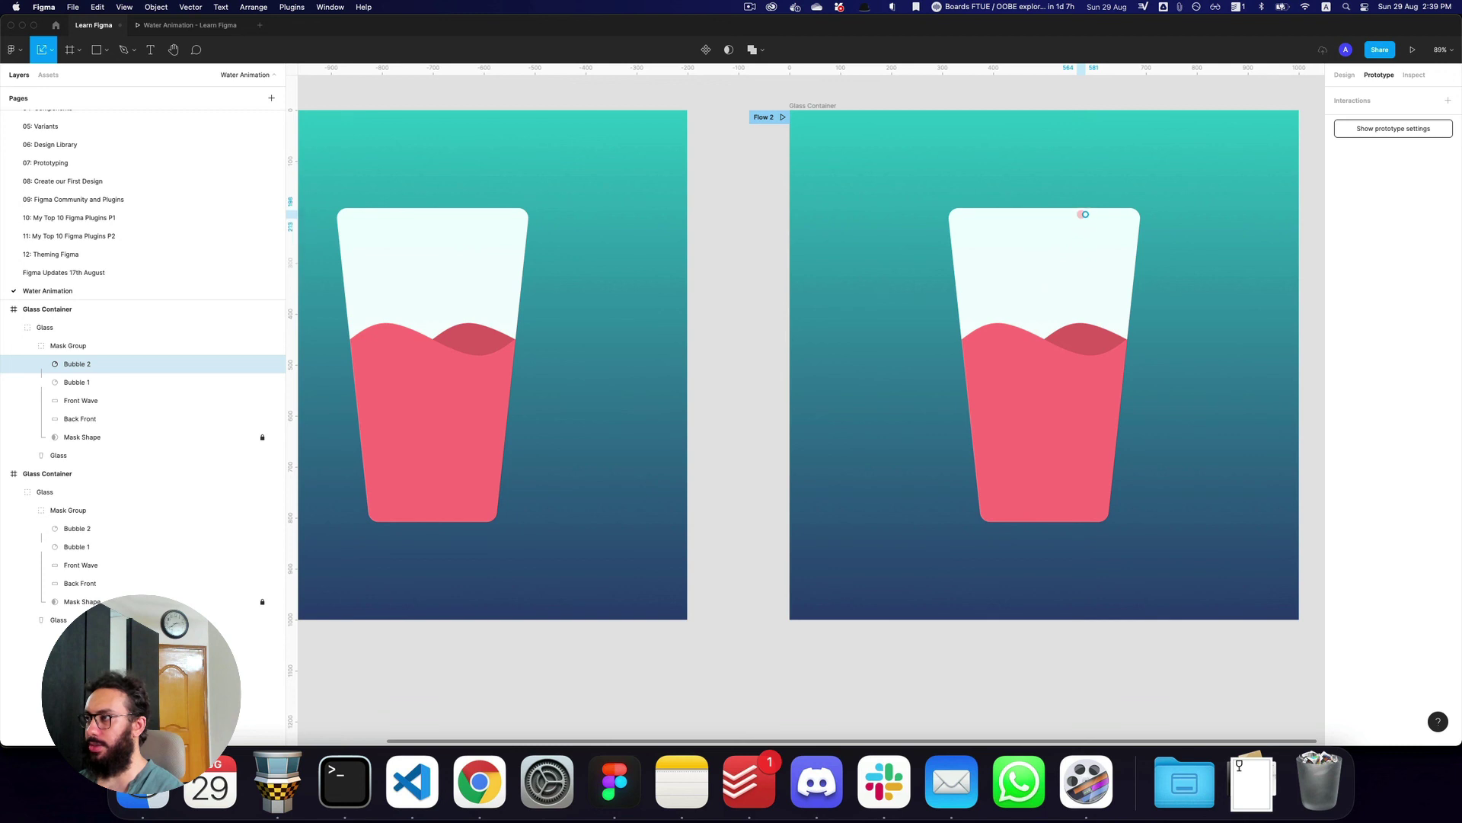
- Preview the animation with both rising bubbles and return to the canvas with both Glass Container frames in view
key("shift+super+bracketright")
key("super+r")
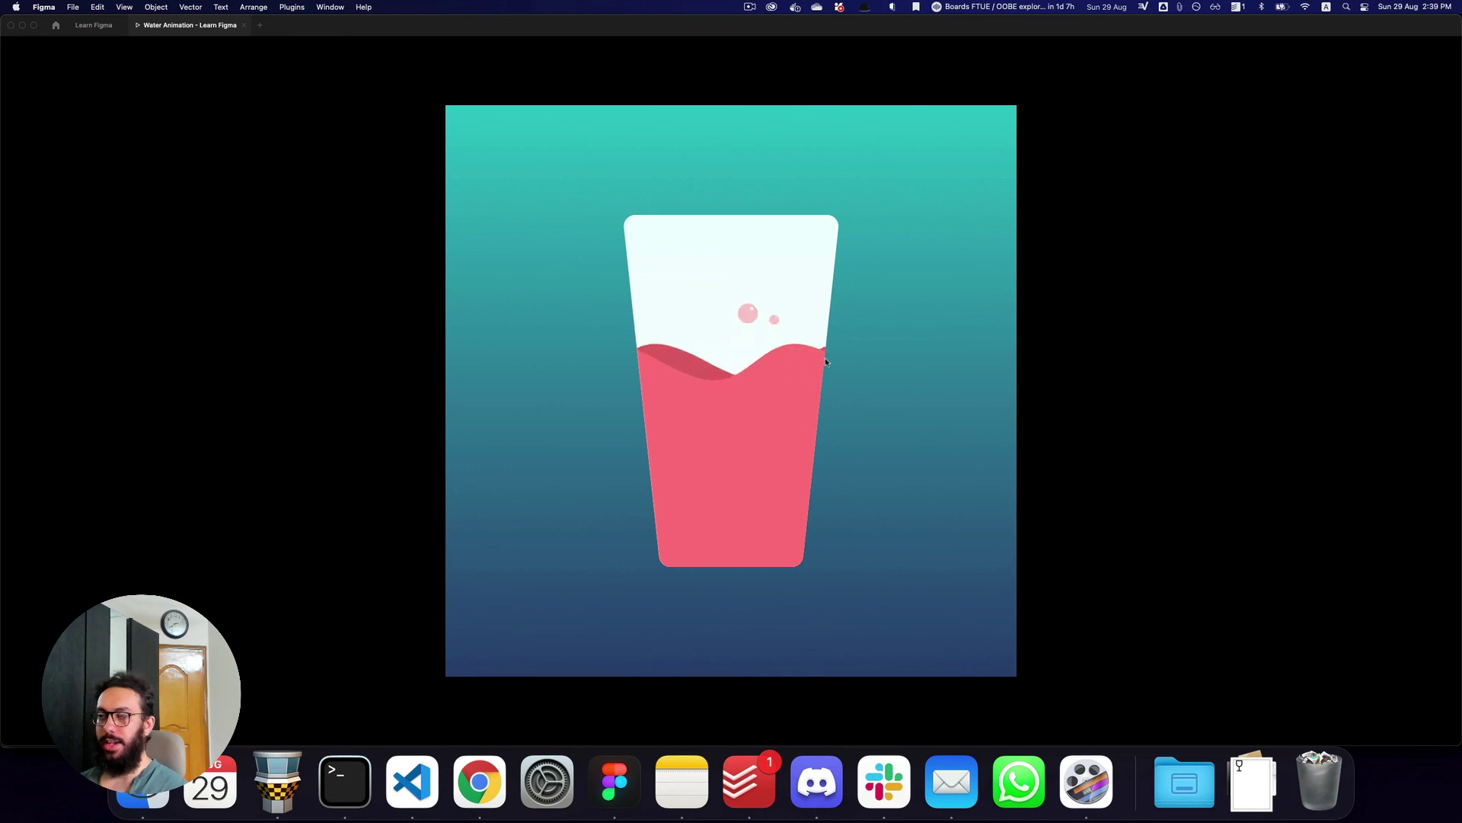
key("super+2")
key("z")
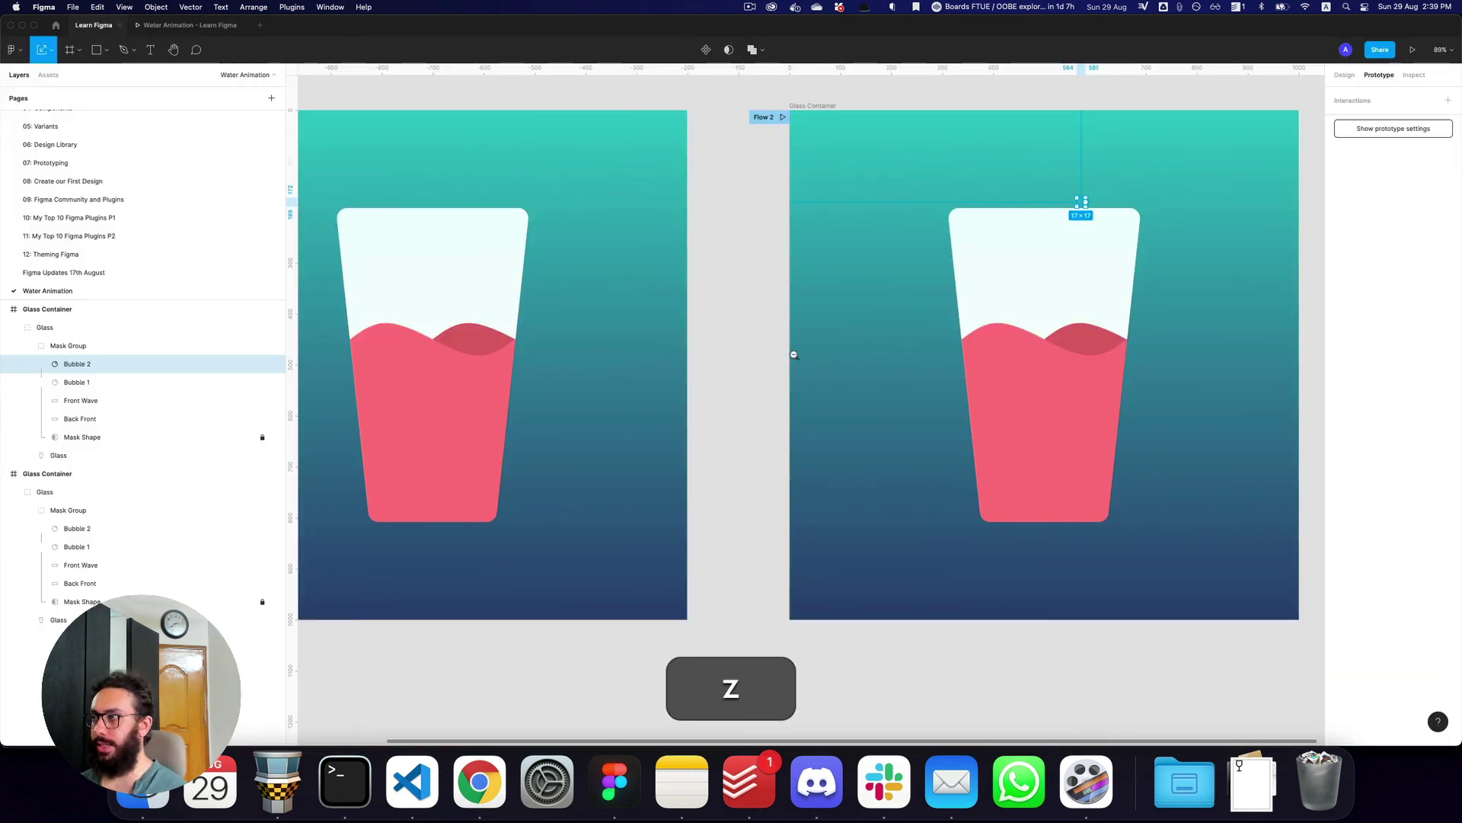
left_click(791, 353, "alt")
left_click(652, 192)
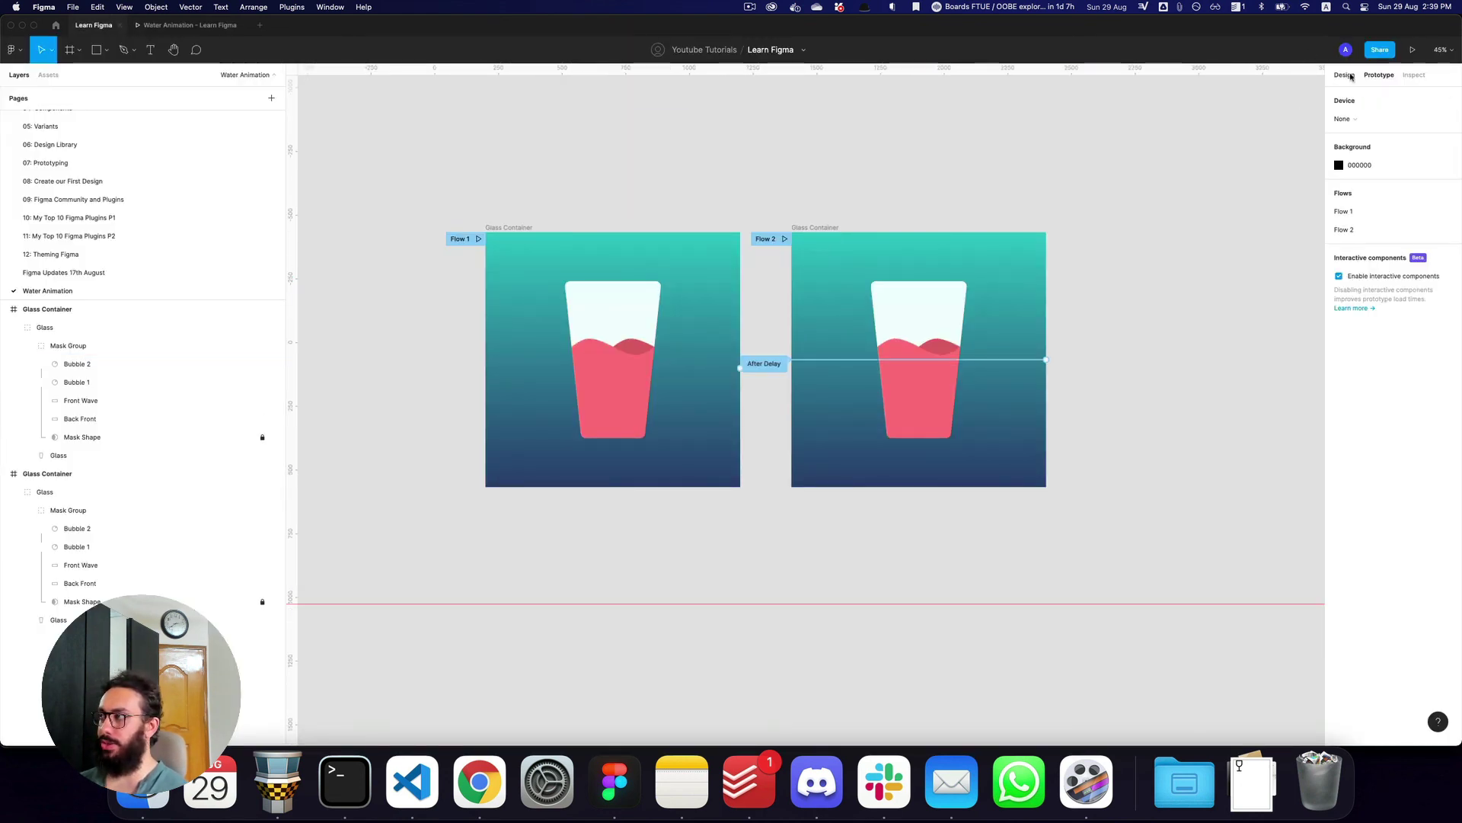